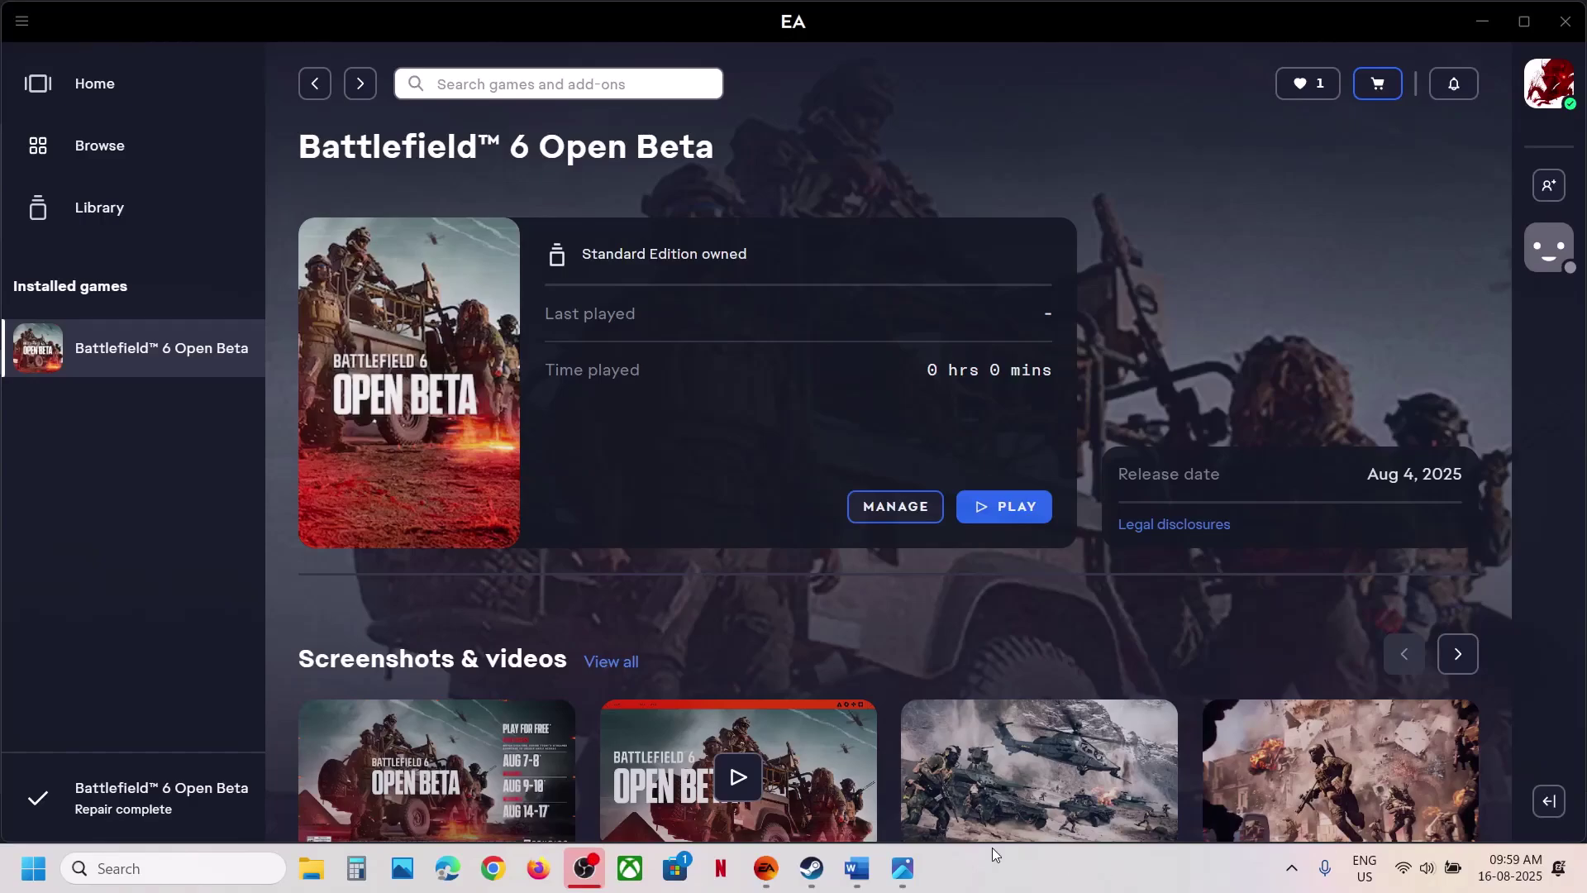
# Review the Battlefield 6 anticheat error image and the Step 1 heading in the EA Anticheat notes.
pyautogui.click(903, 872)
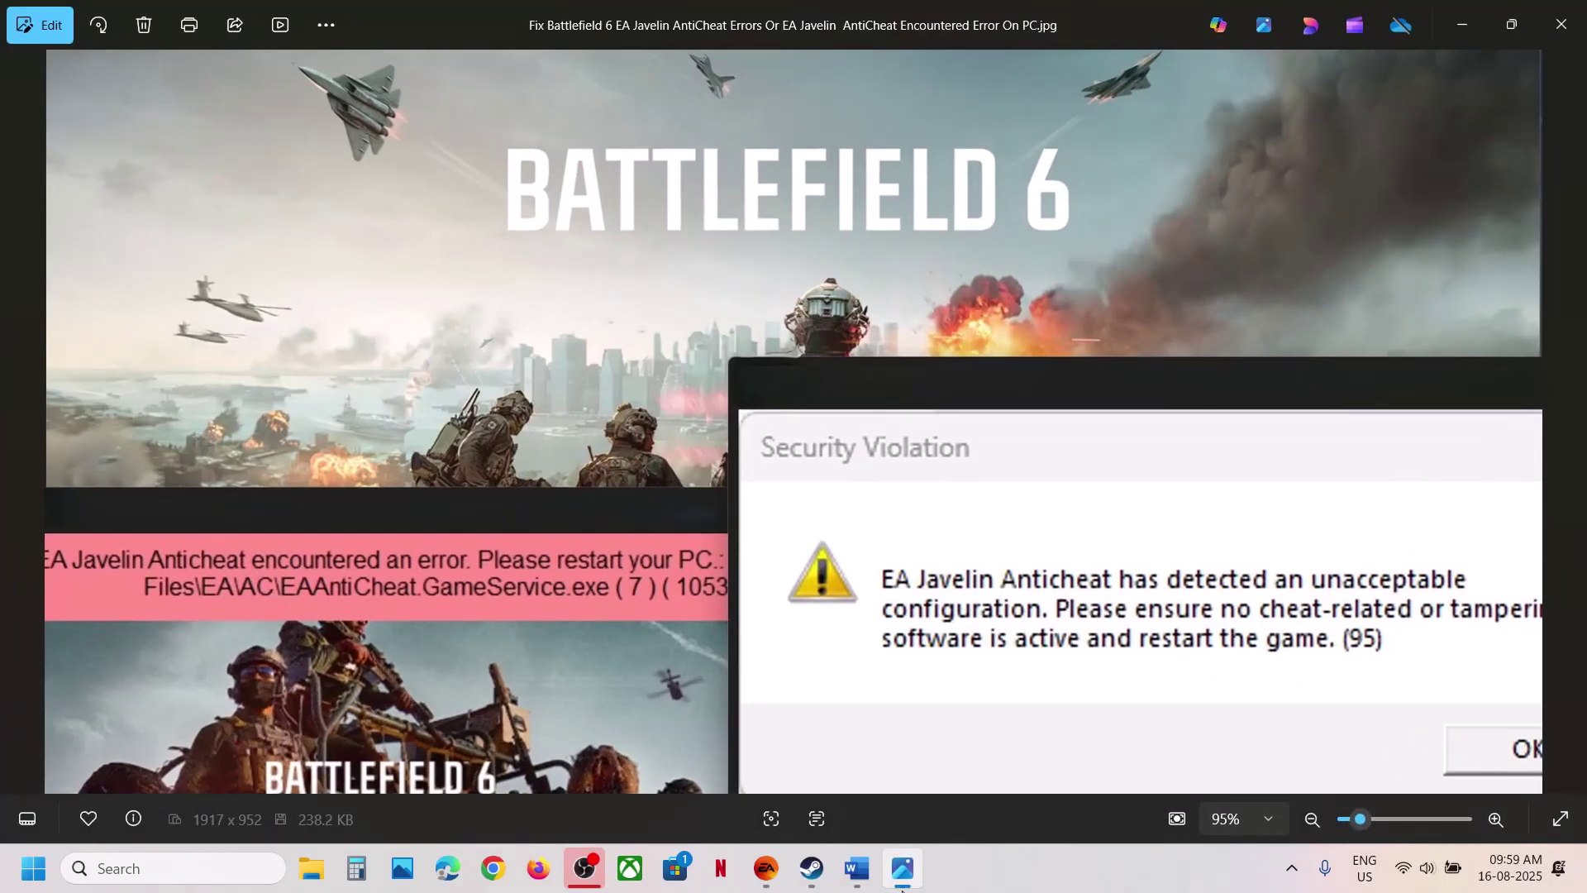
pyautogui.click(903, 872)
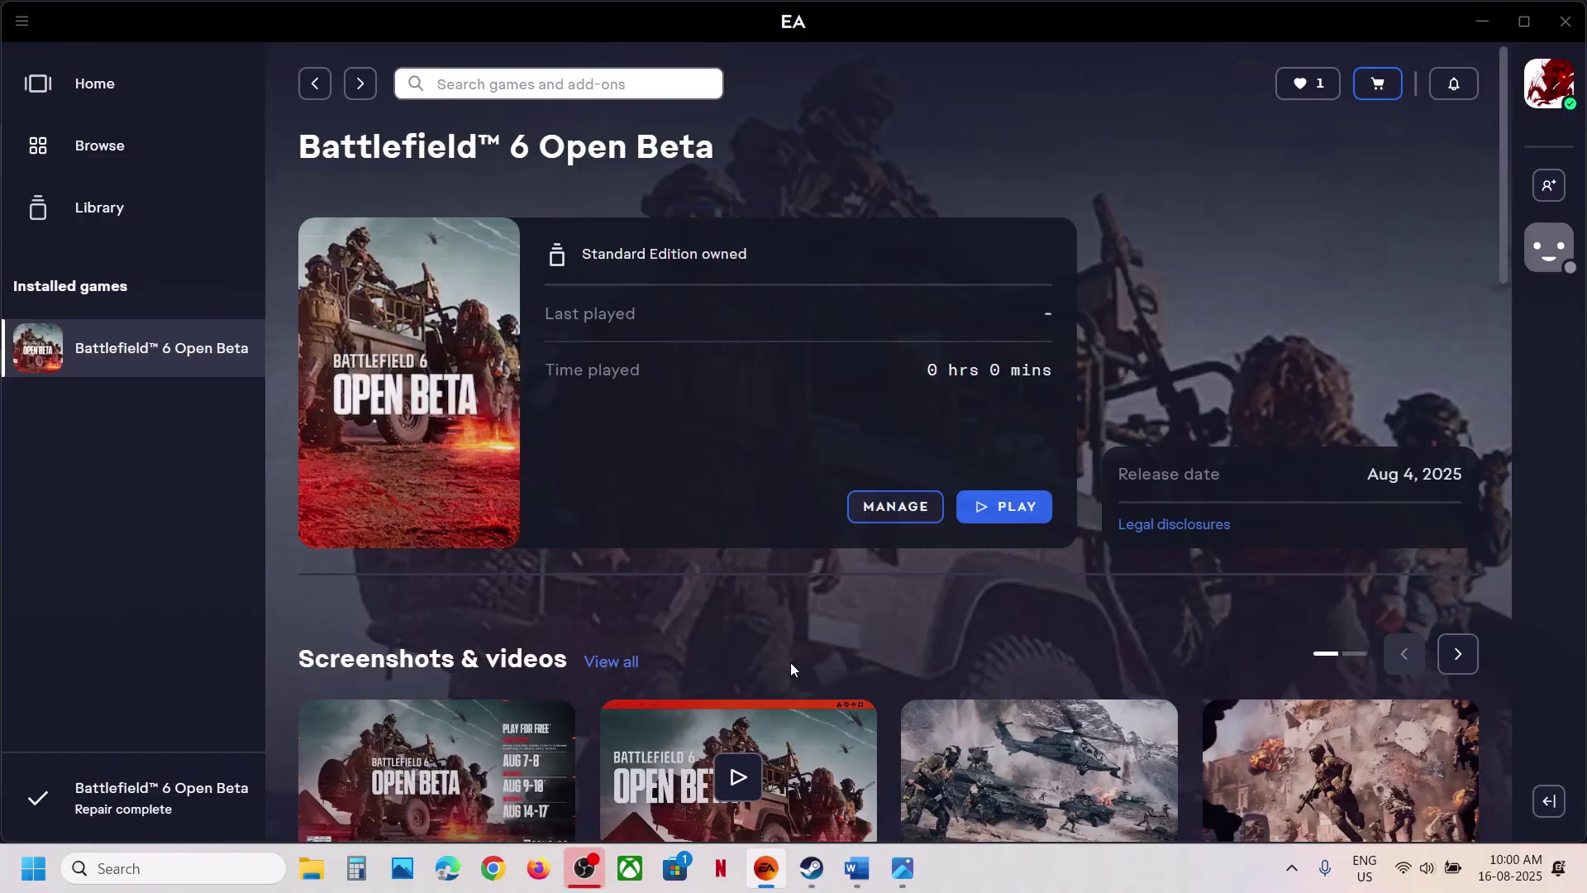
pyautogui.click(857, 879)
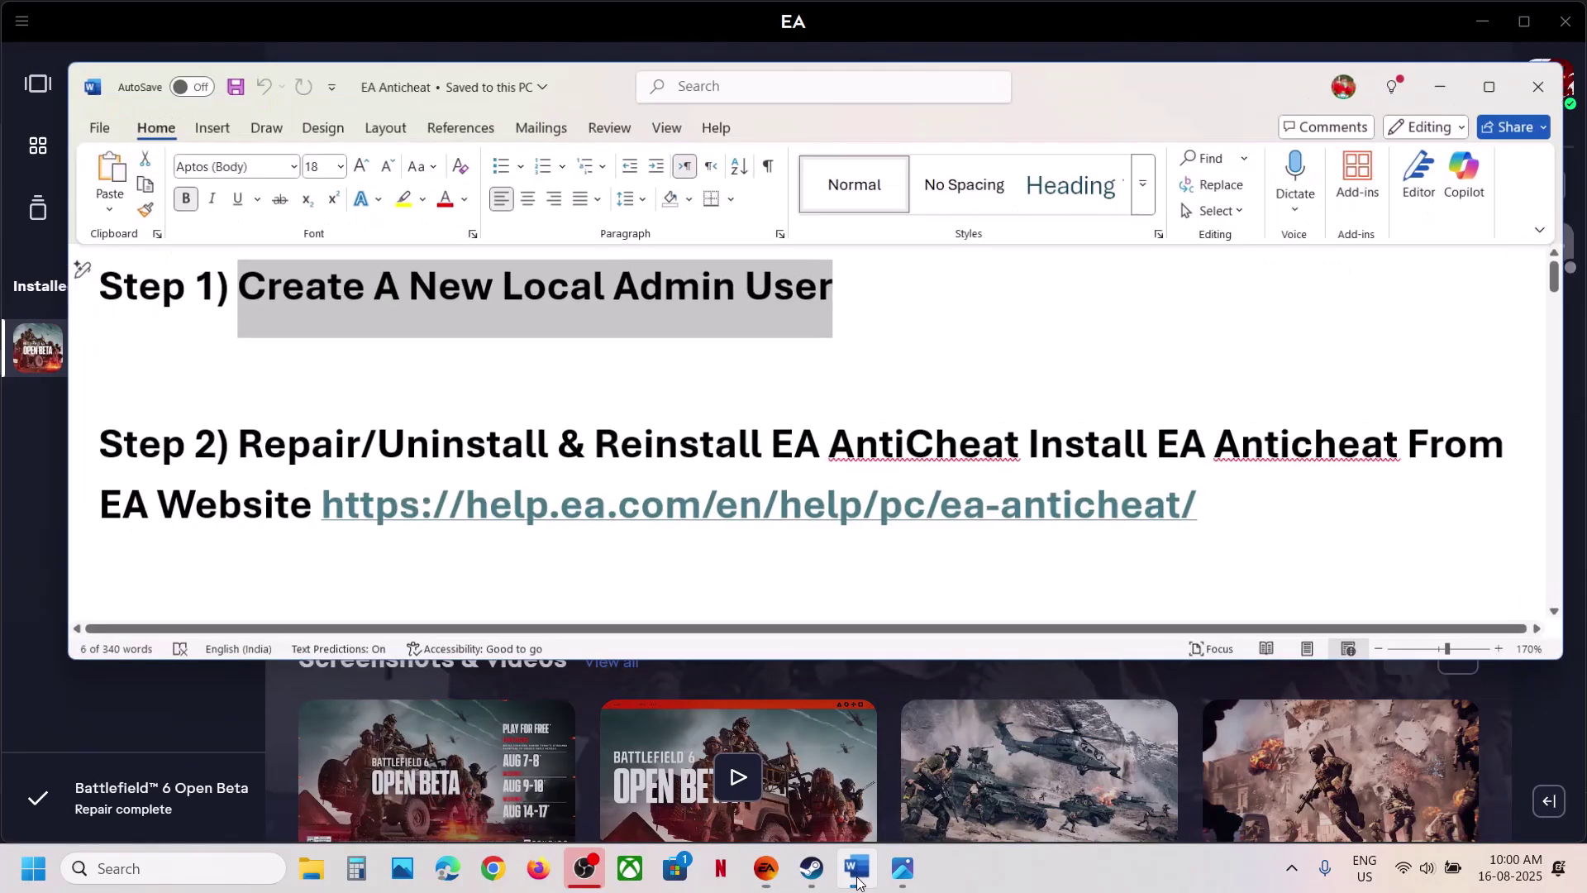
pyautogui.moveTo(234, 281); pyautogui.dragTo(848, 281)
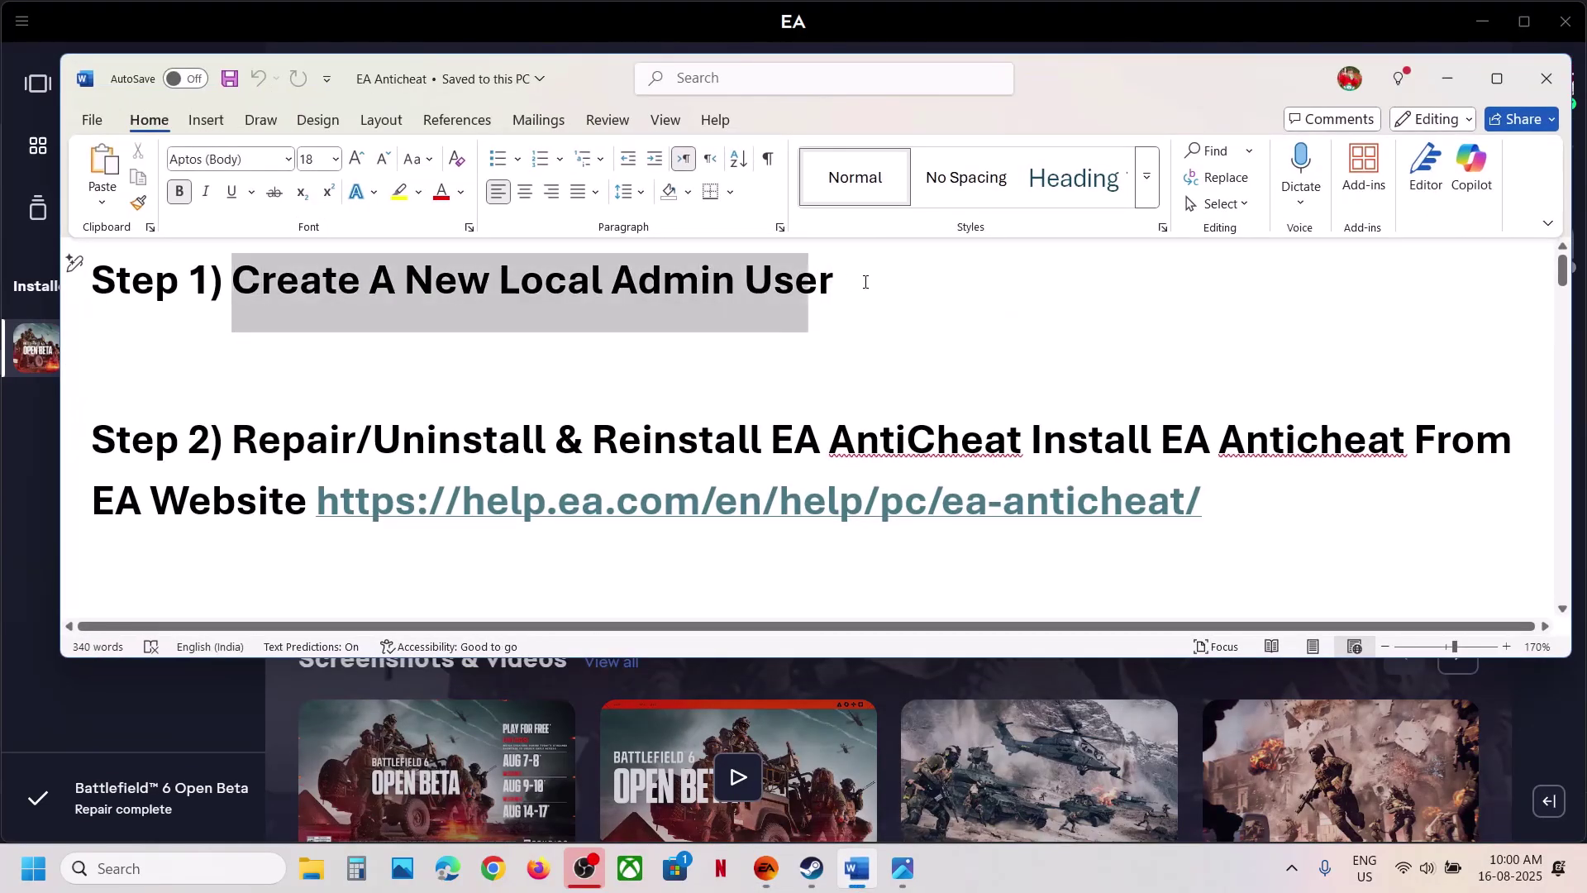
pyautogui.click(1143, 24)
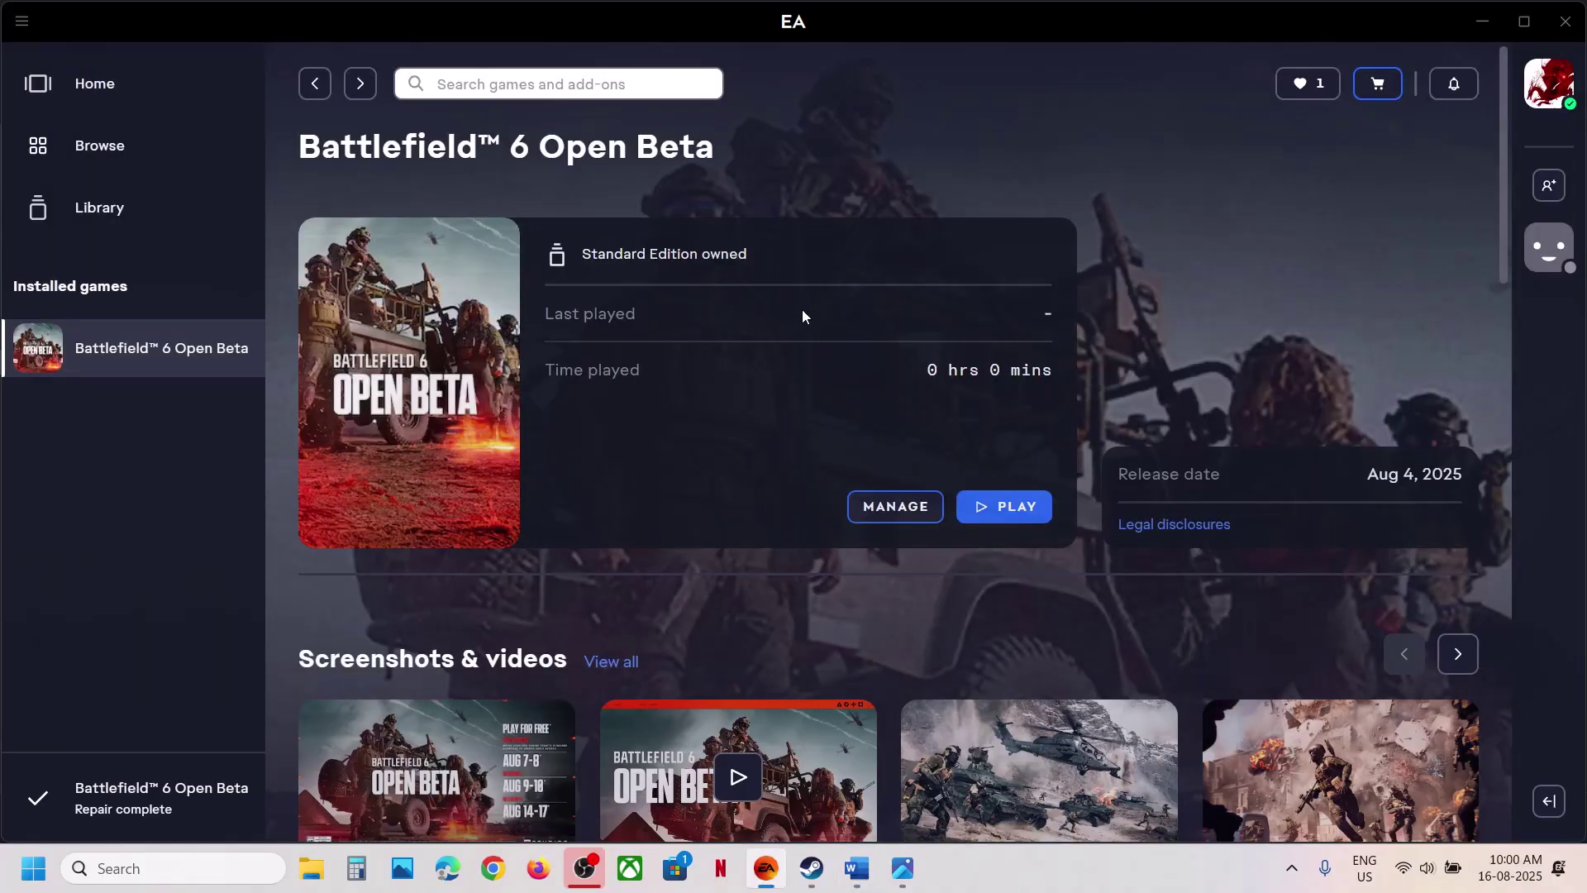
# Go to Accounts > Other users in Windows Settings.
pyautogui.click(33, 868)
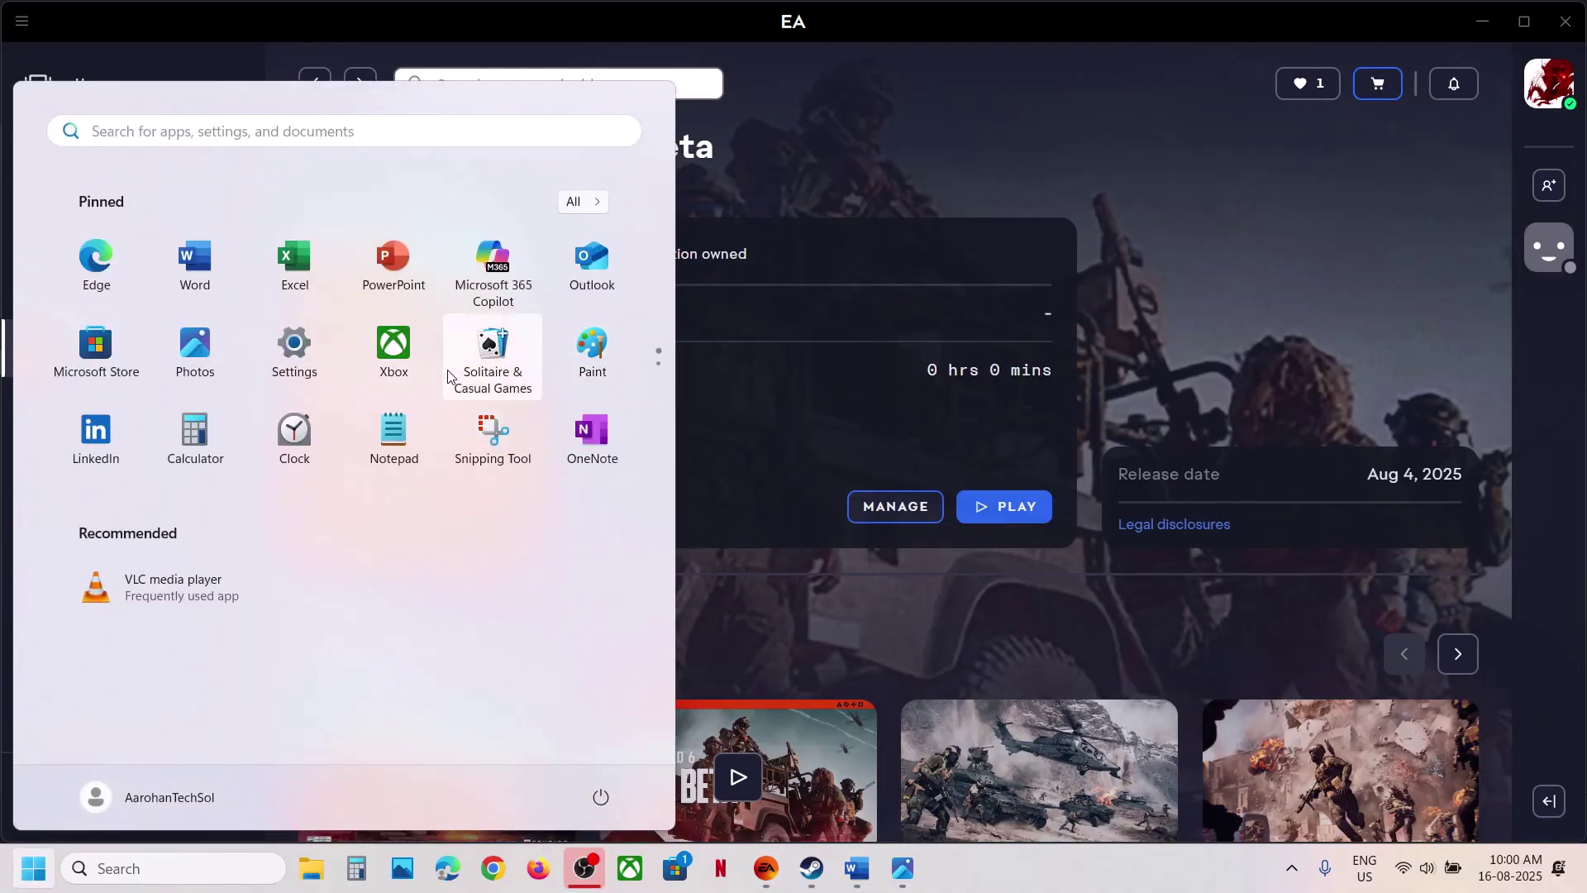
pyautogui.click(304, 361)
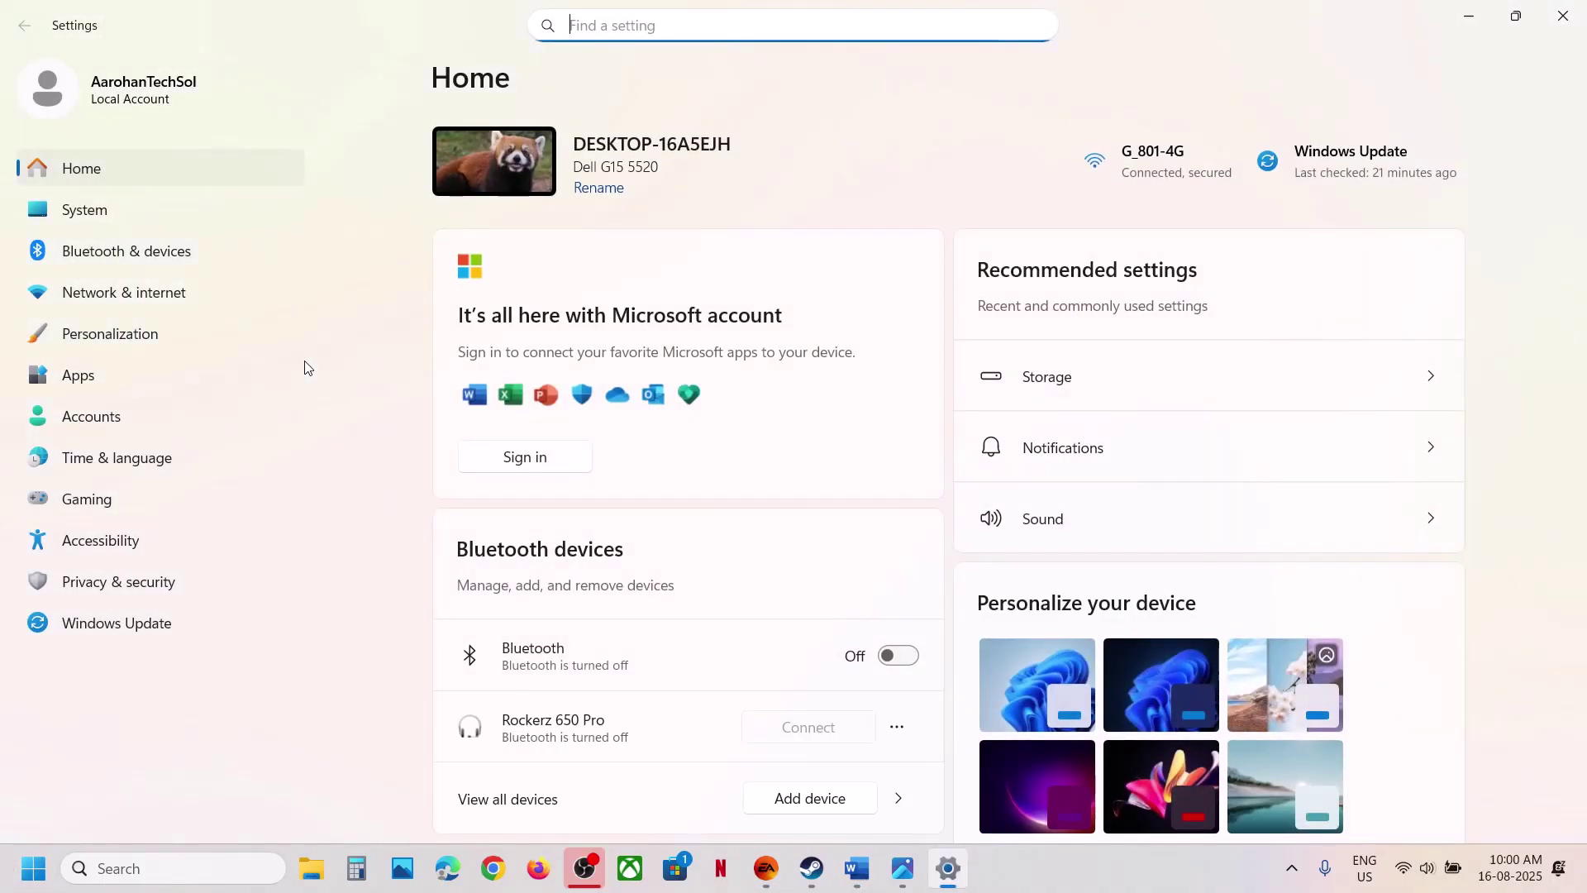
pyautogui.click(93, 418)
pyautogui.scroll(-5, 615, 504)
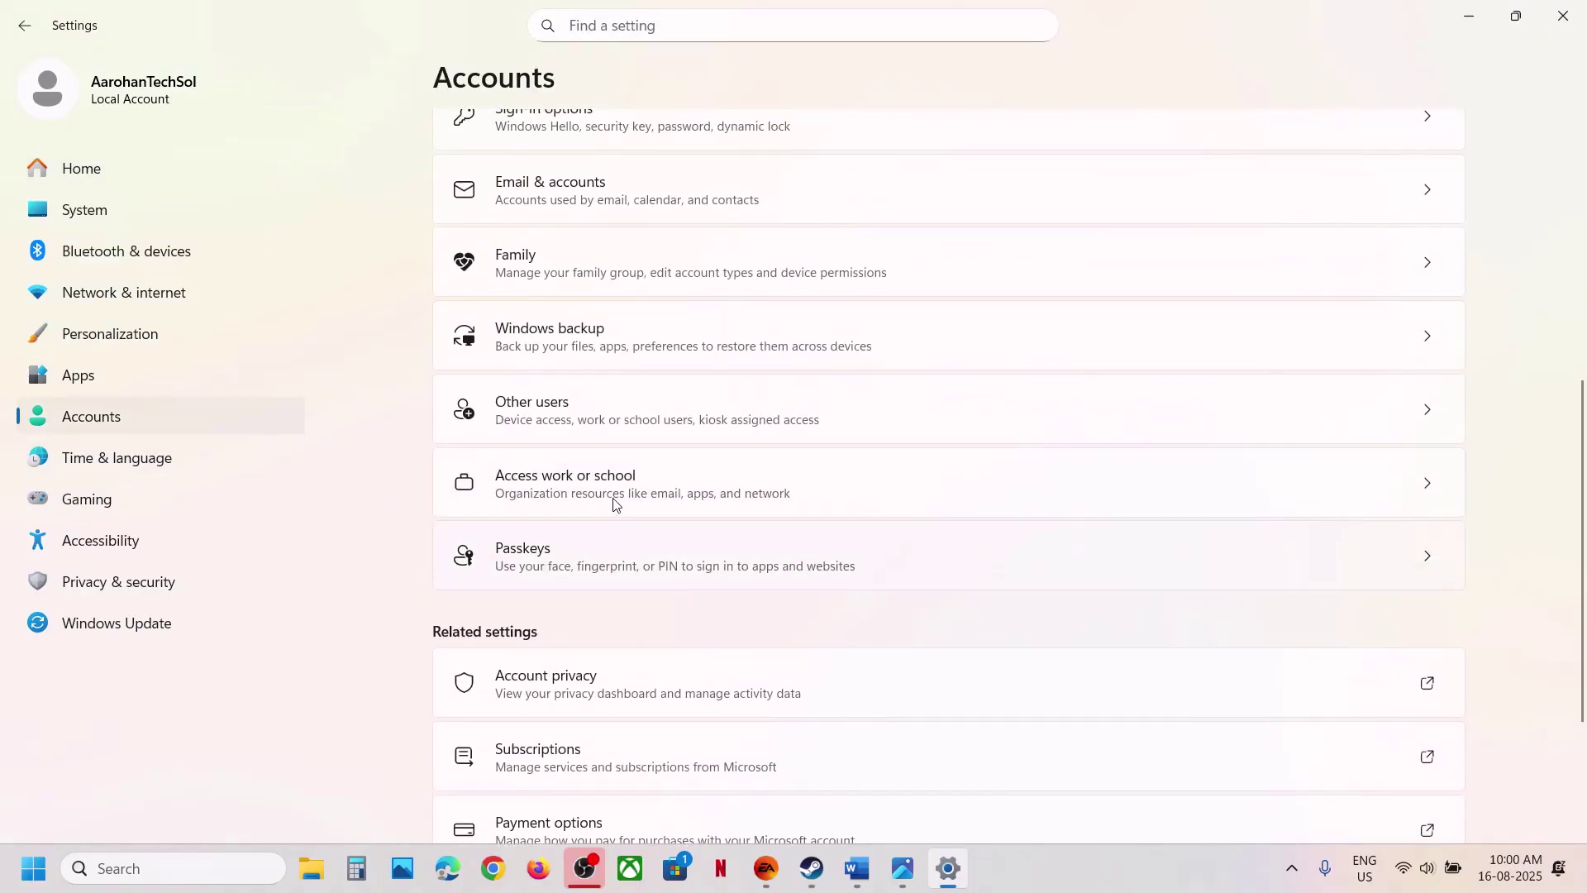
pyautogui.click(592, 406)
# Add a user without sign-in info or a Microsoft account, entering the user name Test.
pyautogui.click(1378, 183)
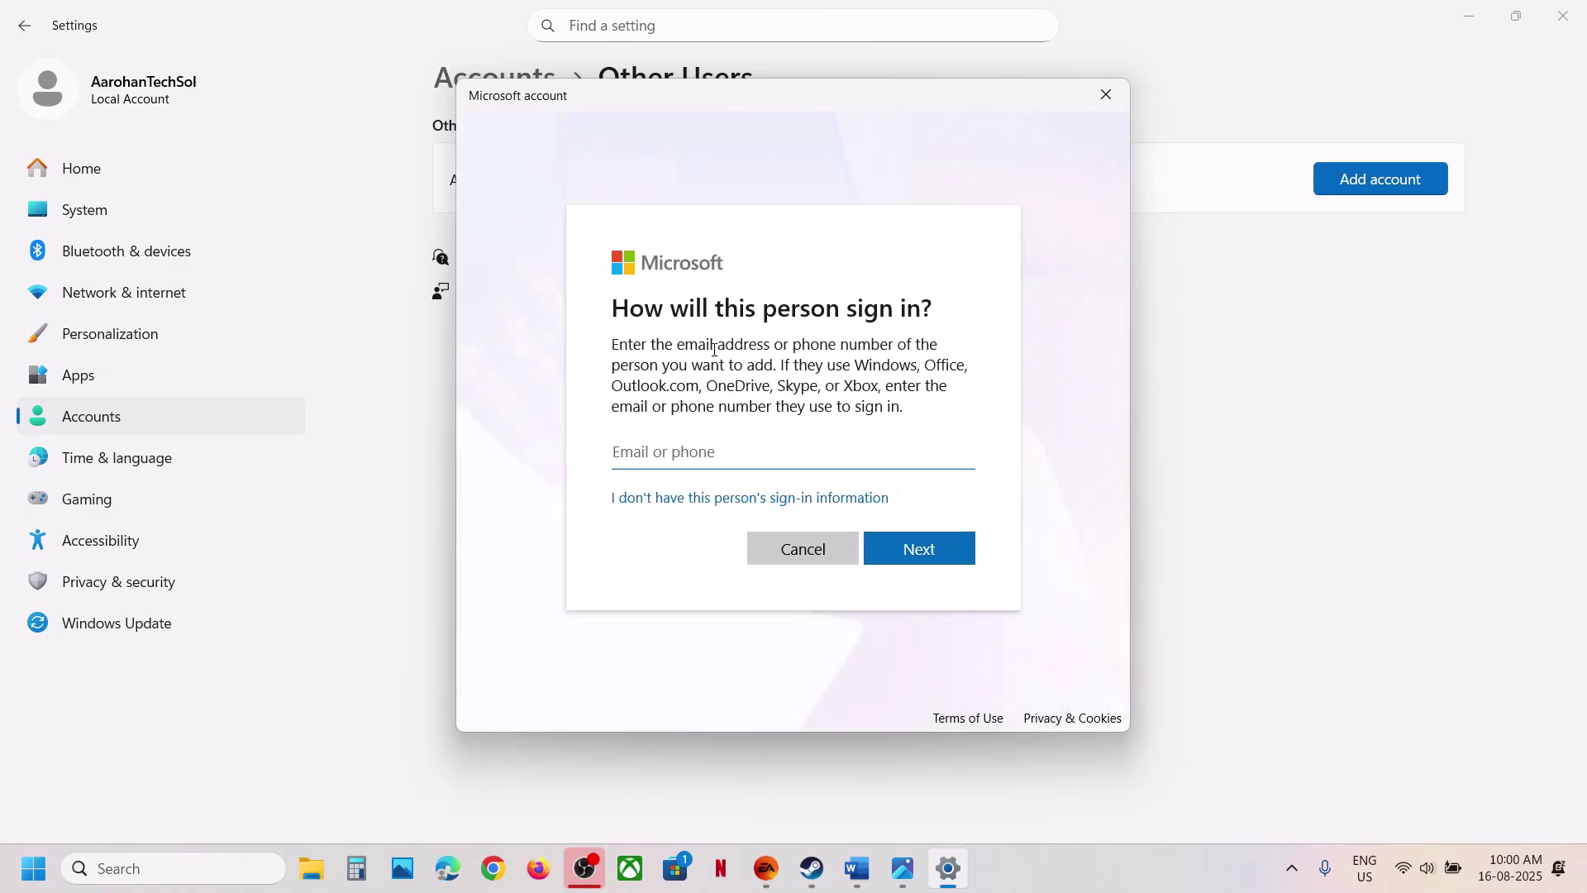
pyautogui.click(712, 499)
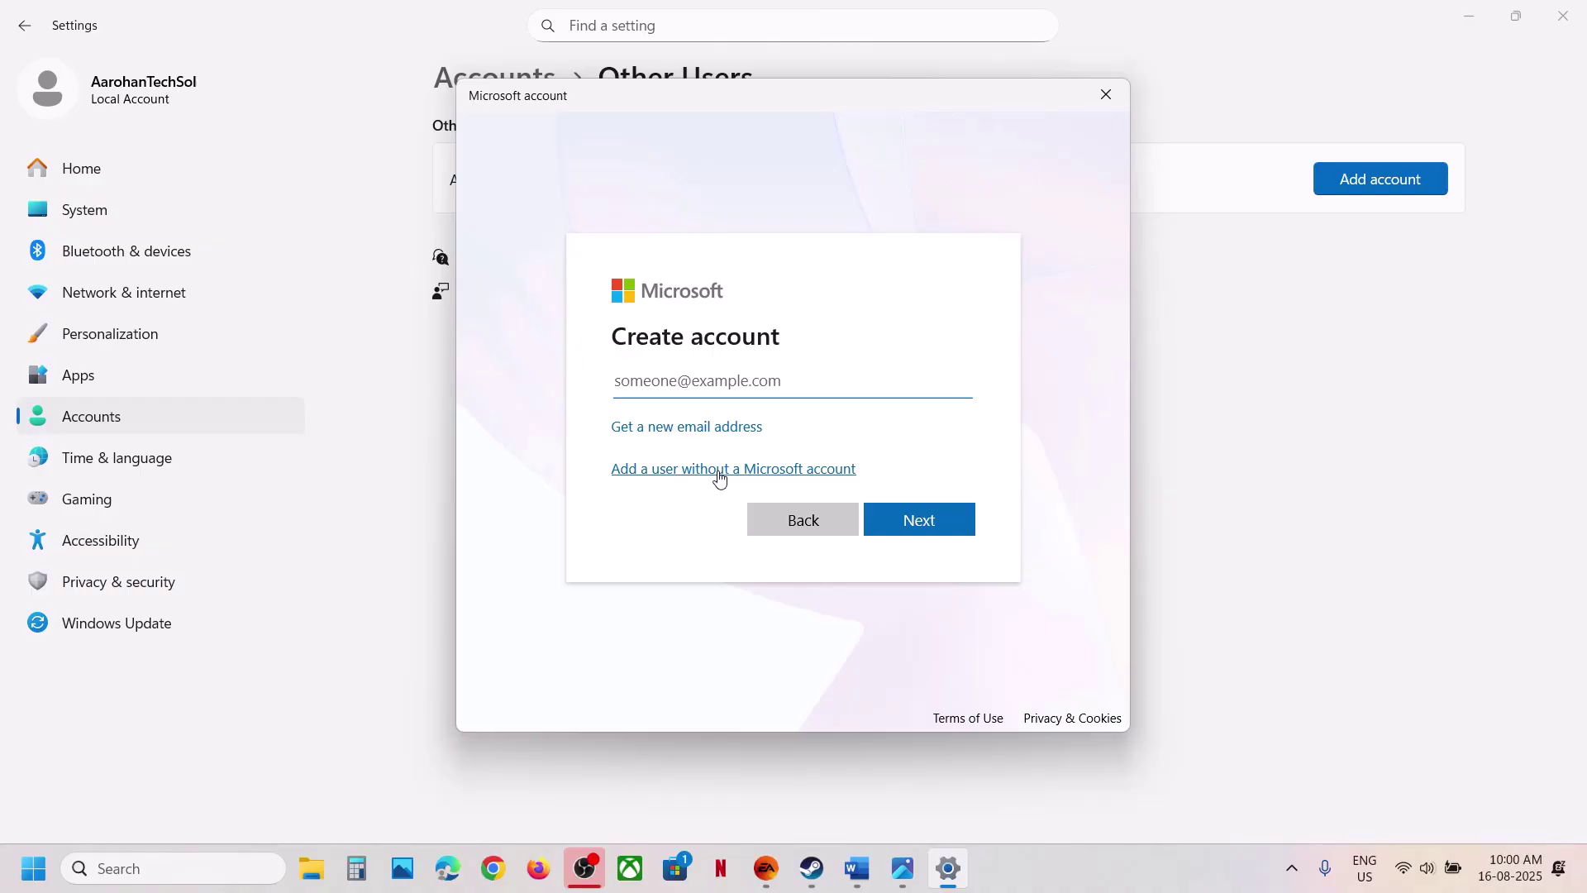
pyautogui.click(713, 468)
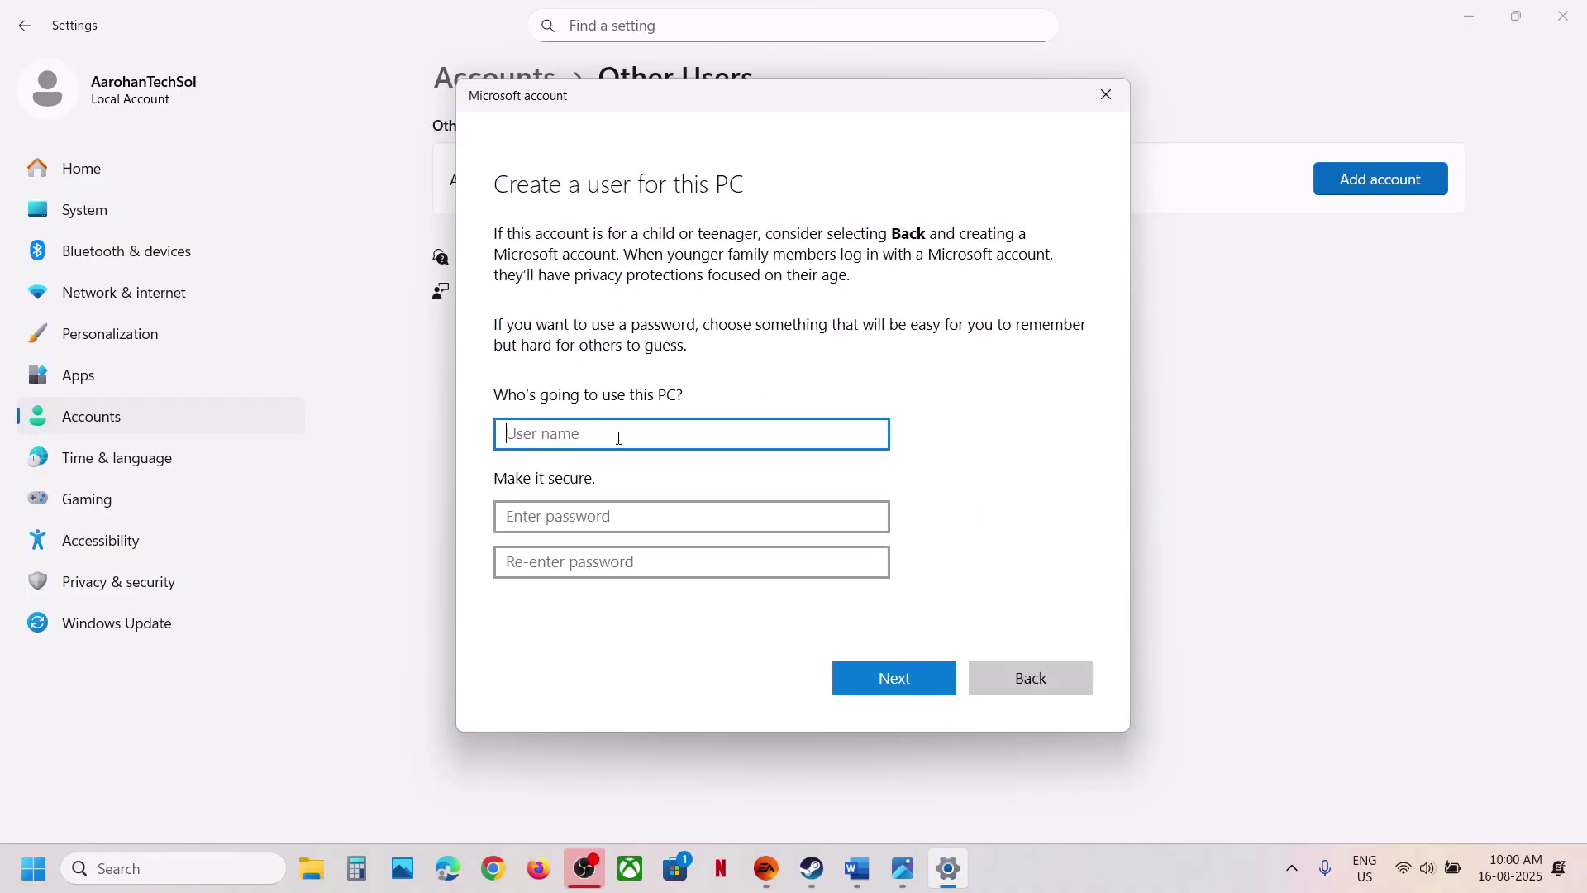
pyautogui.write('Test')
# Create the local user Test and change its account type to Administrator.
pyautogui.click(884, 678)
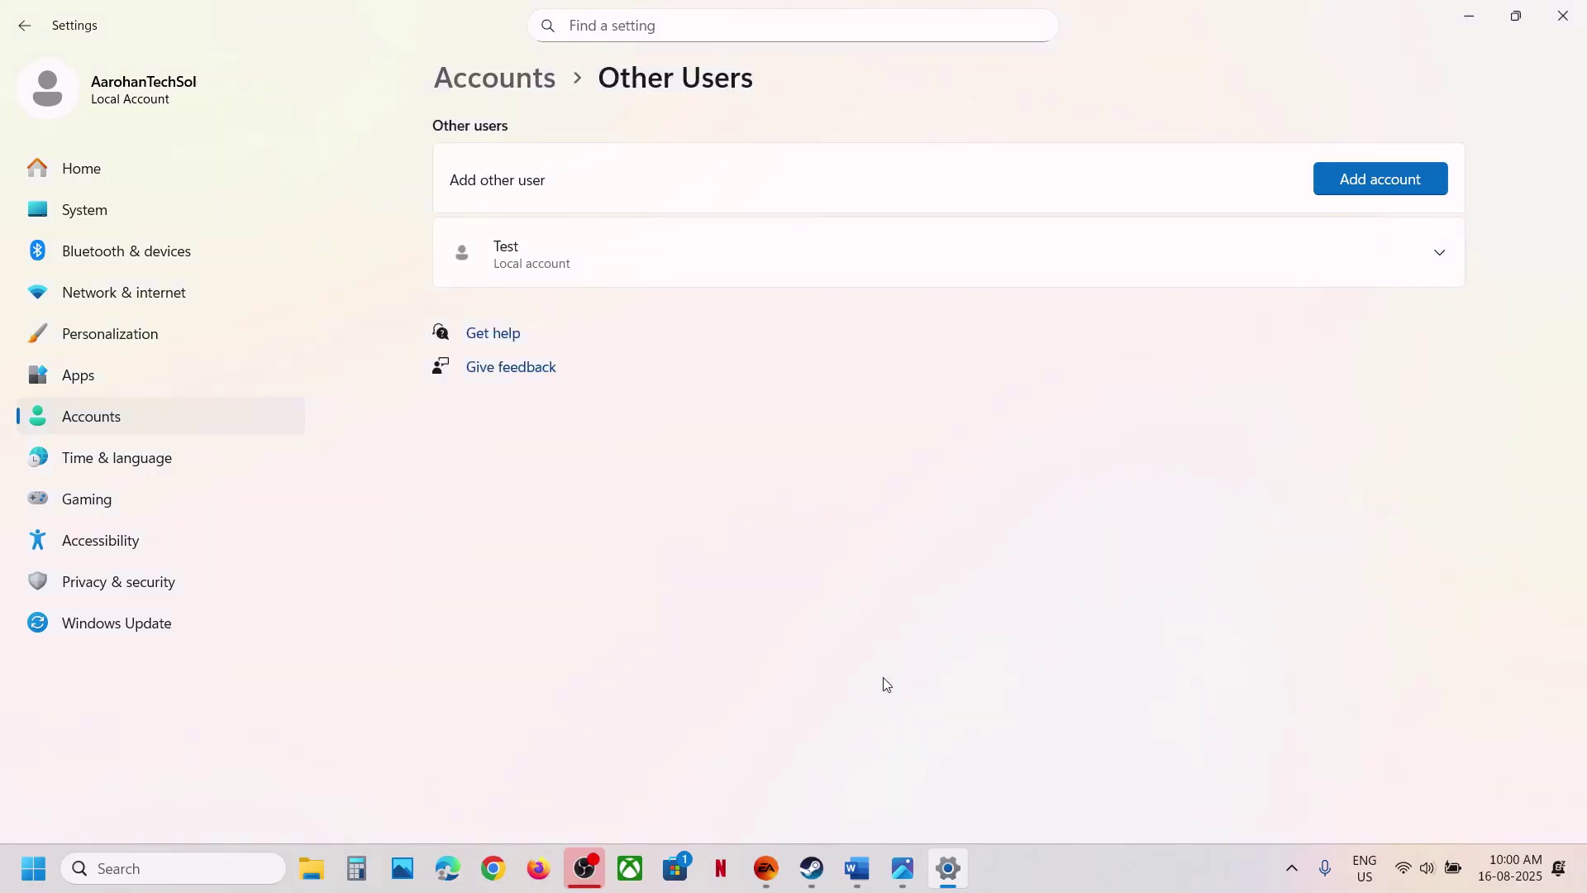
pyautogui.click(1440, 254)
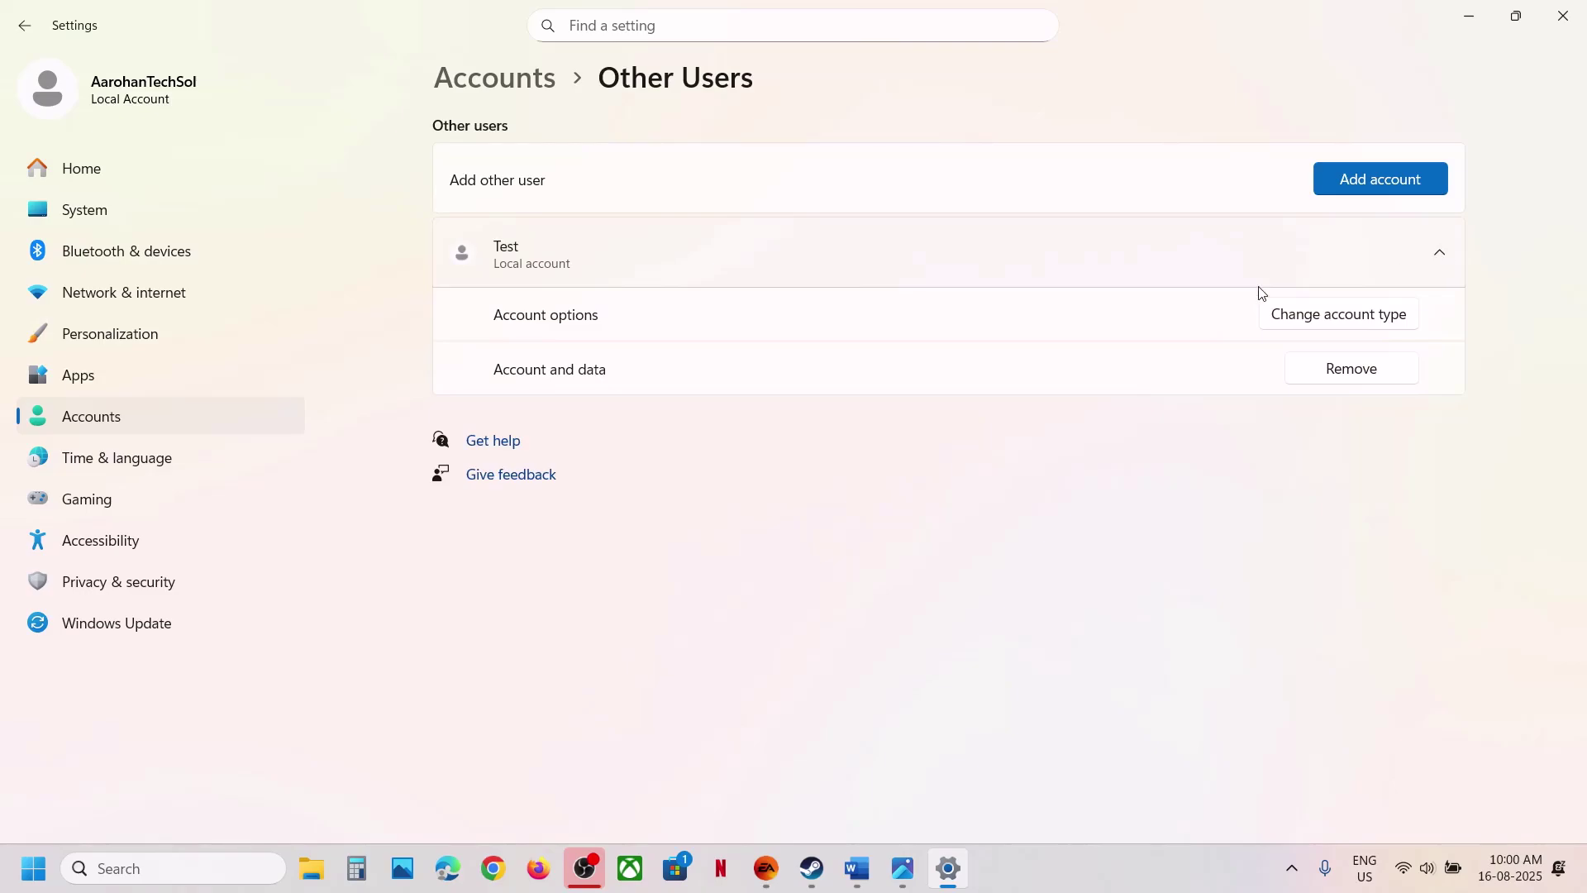
pyautogui.click(1299, 319)
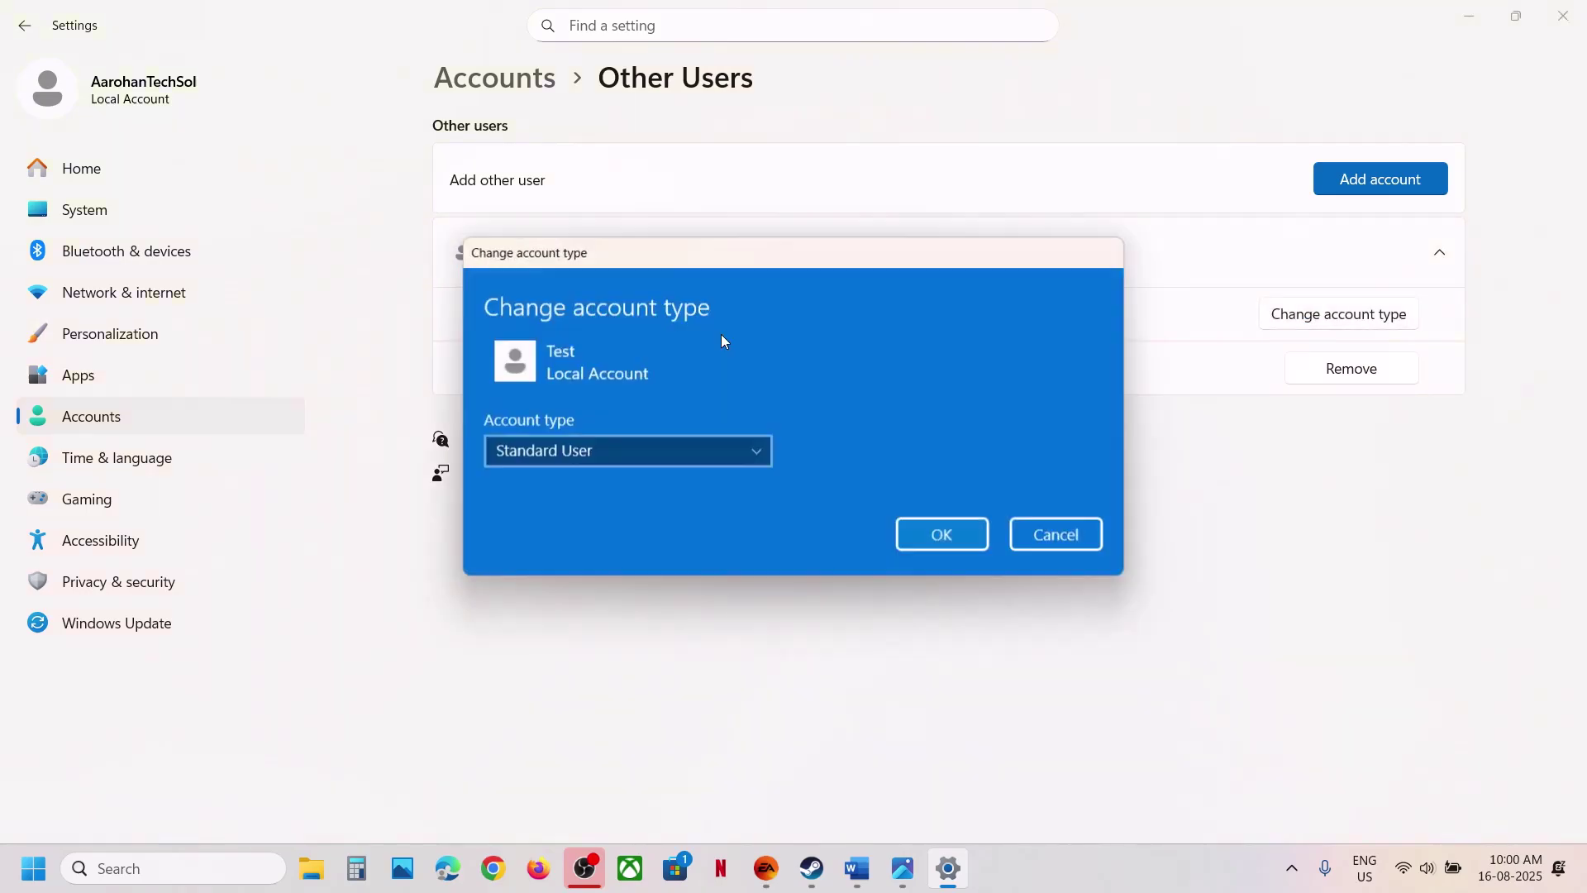
pyautogui.click(558, 450)
pyautogui.click(577, 415)
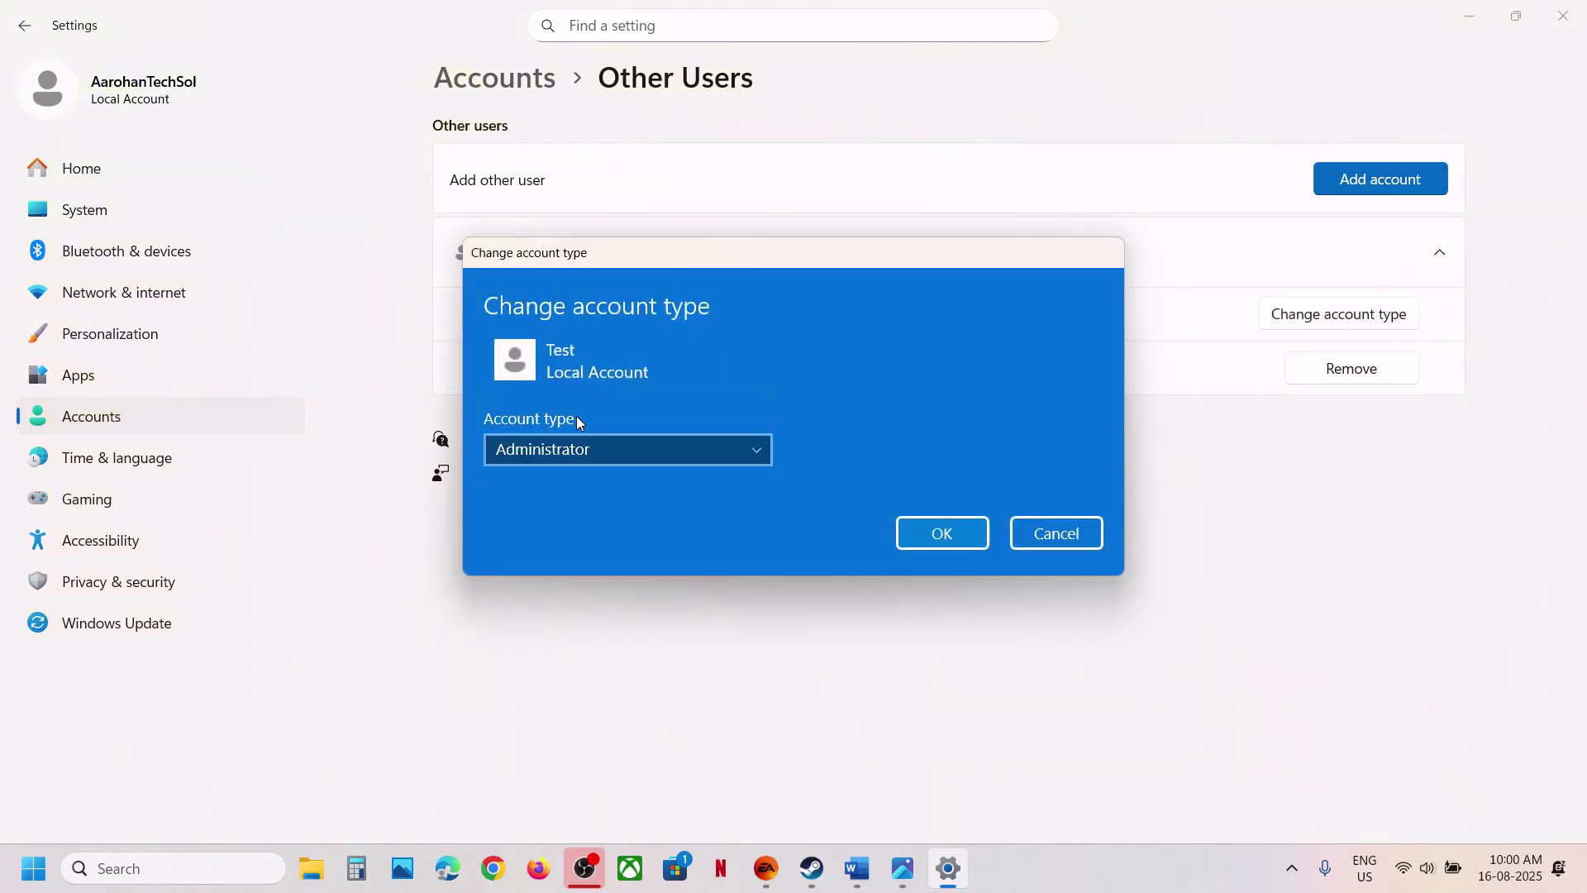
pyautogui.click(952, 540)
pyautogui.click(33, 868)
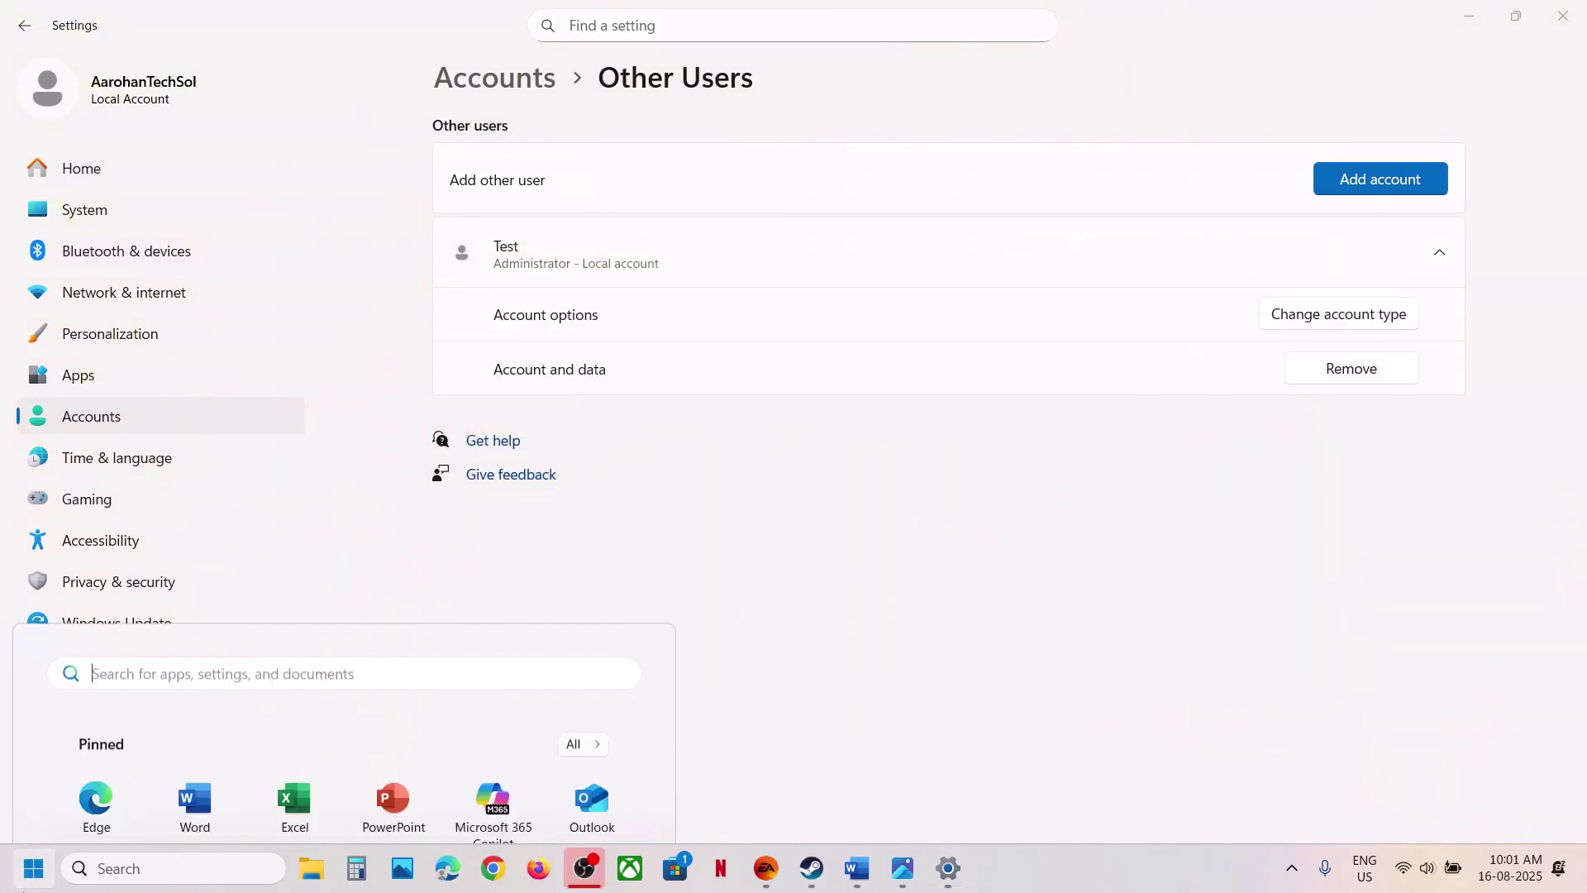
pyautogui.click(802, 587)
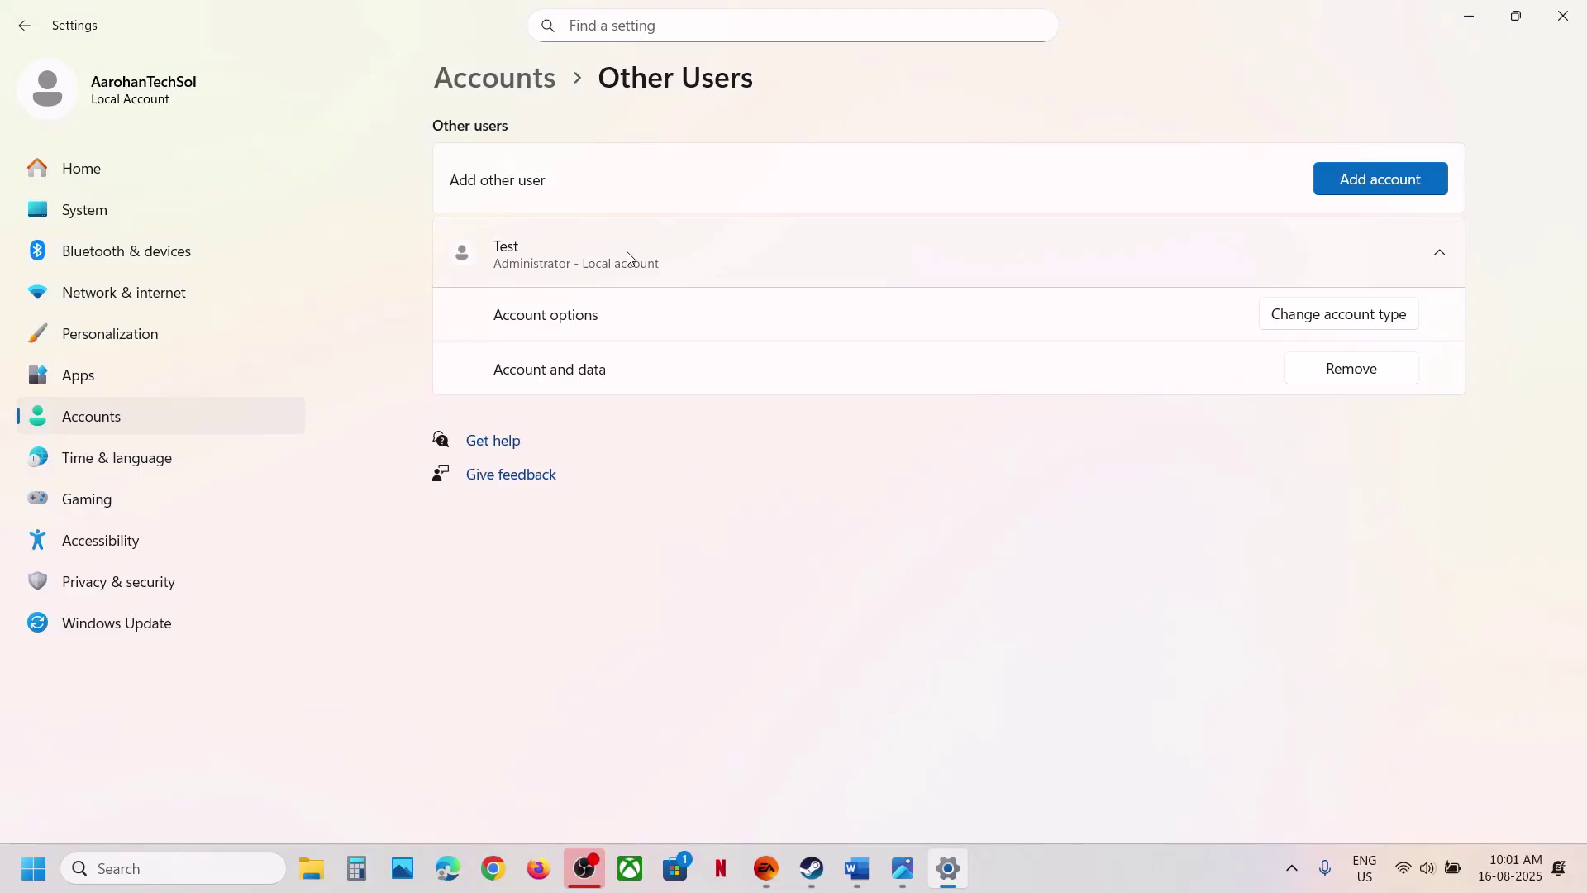
pyautogui.moveTo(865, 851)
pyautogui.click(859, 794)
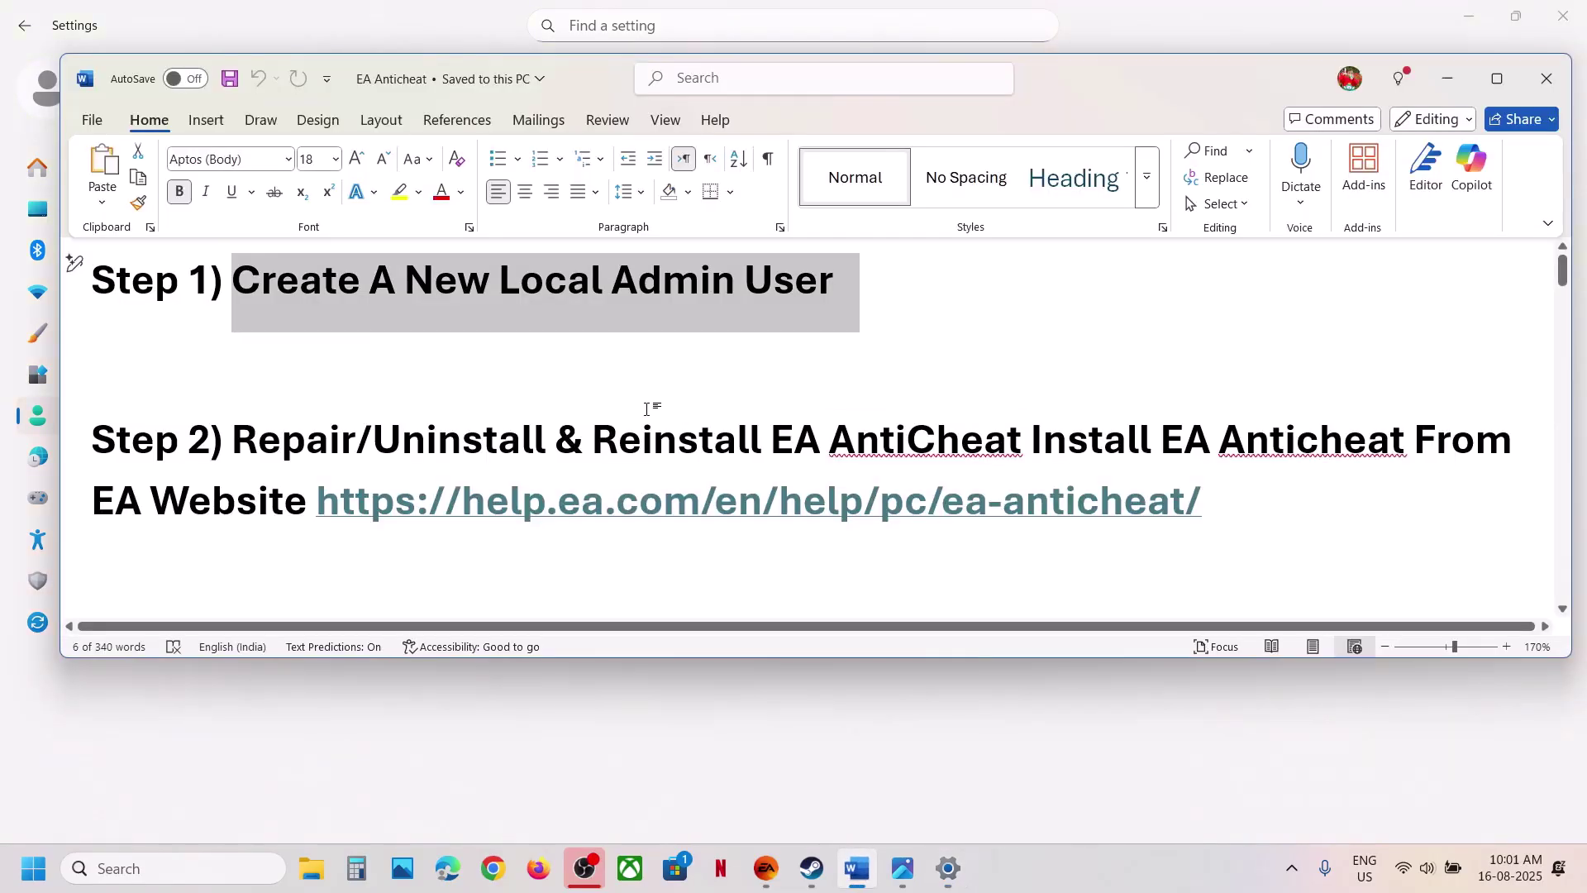
pyautogui.click(578, 387)
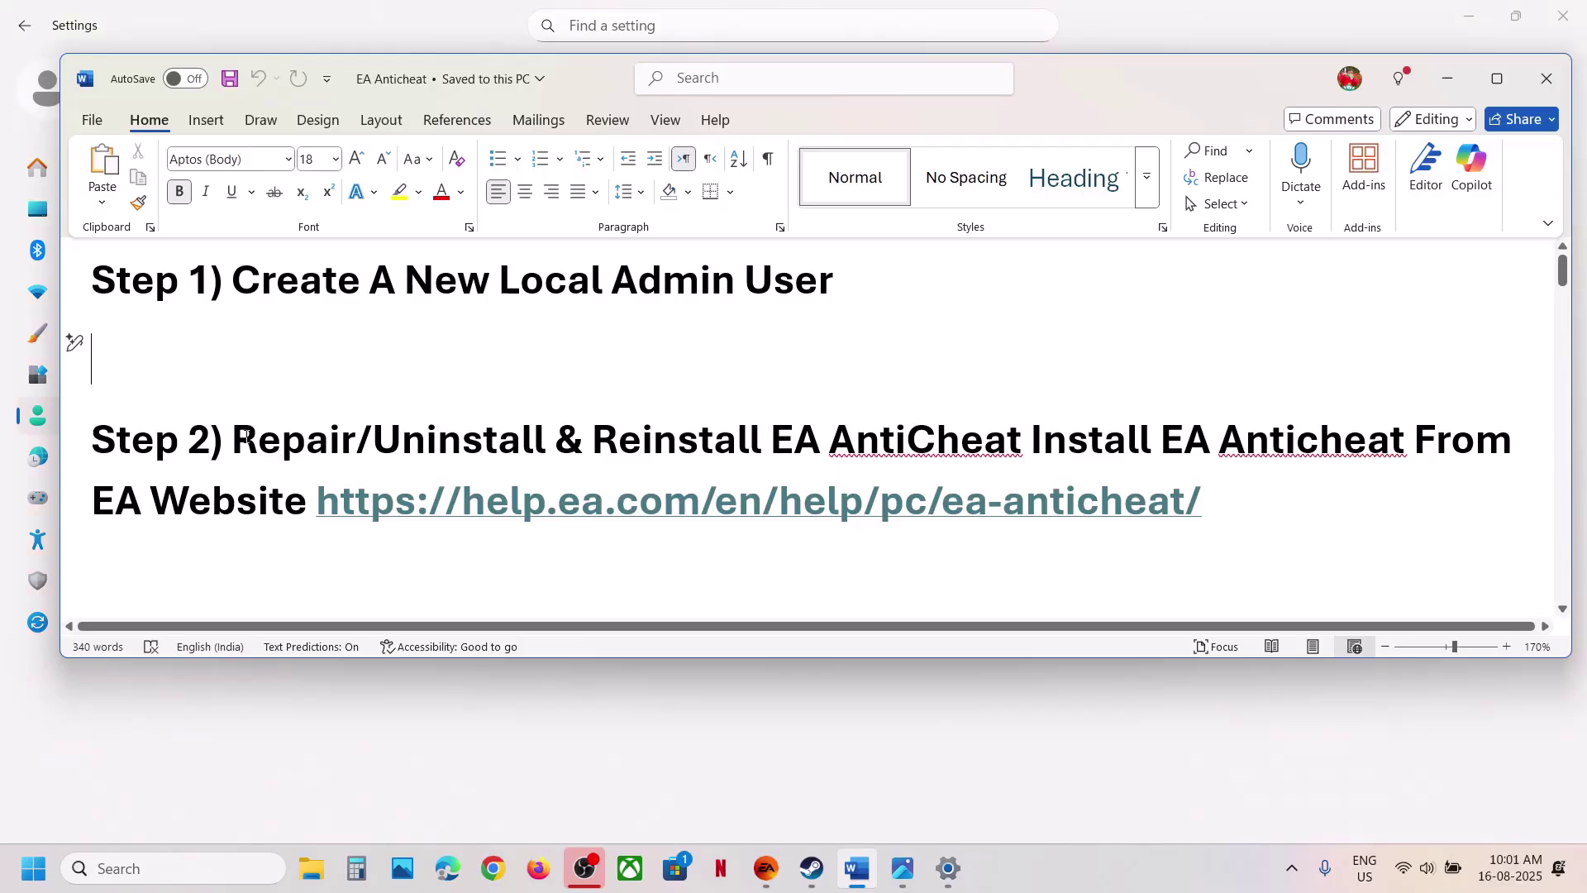
pyautogui.moveTo(246, 437); pyautogui.dragTo(765, 440)
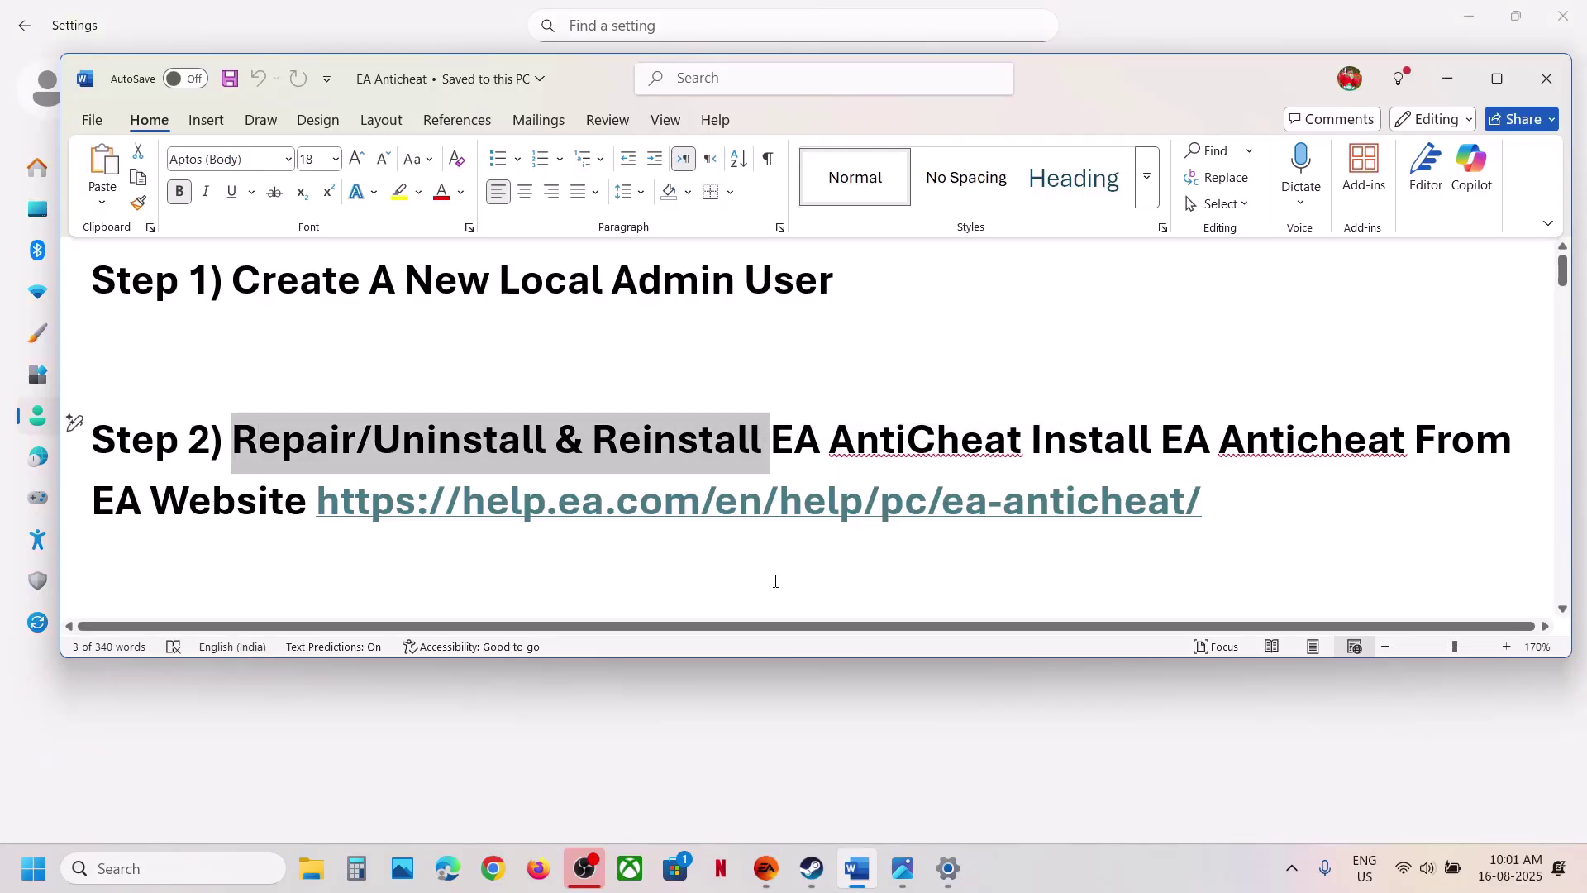
pyautogui.click(761, 701)
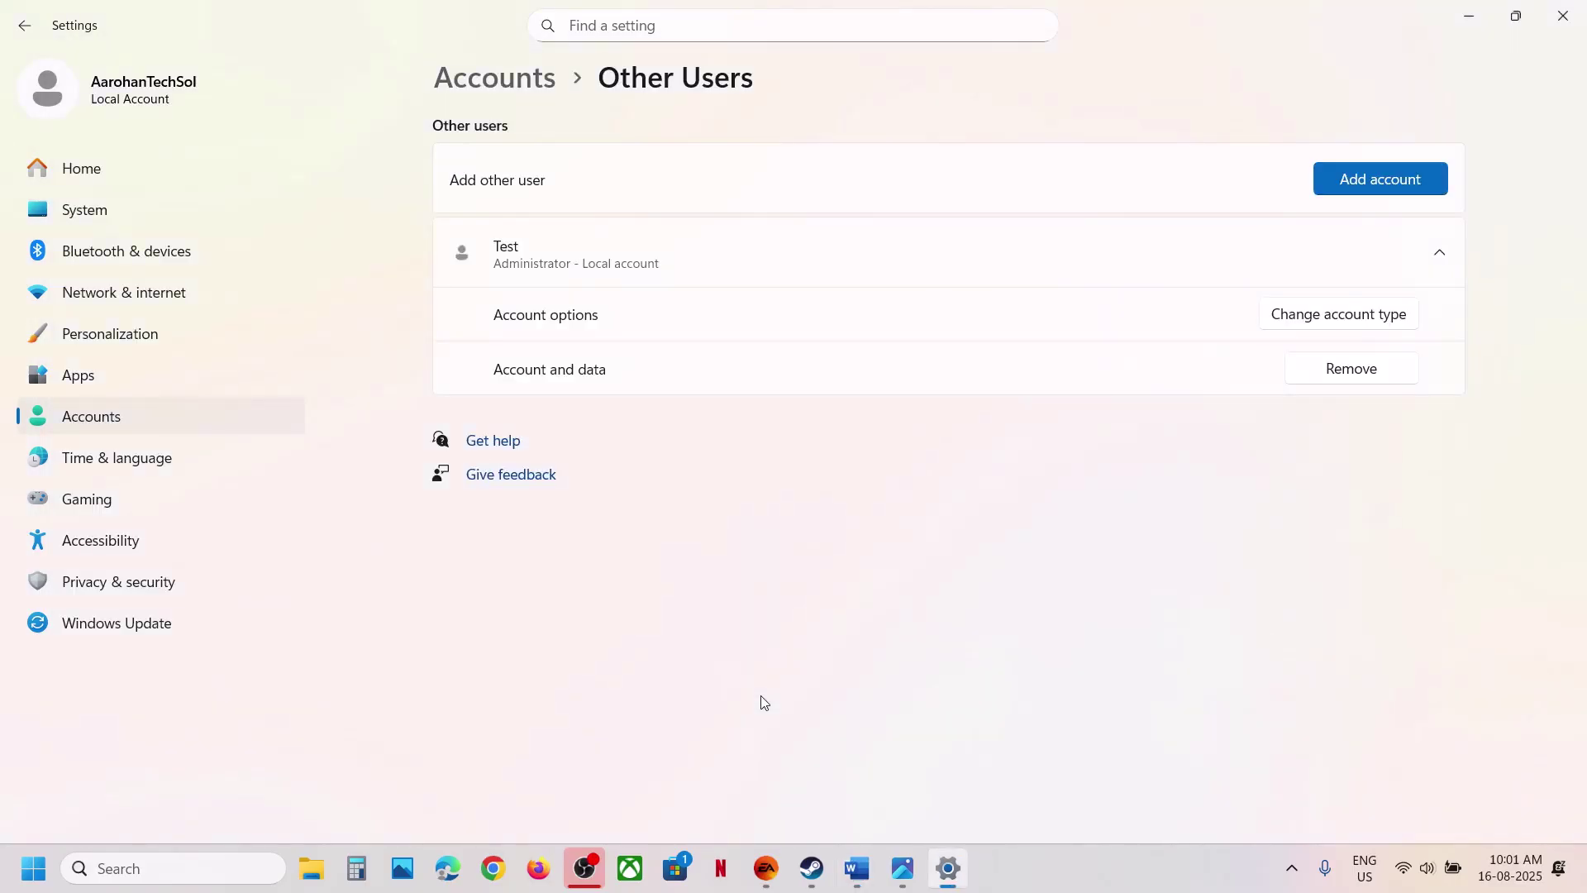
pyautogui.moveTo(823, 873)
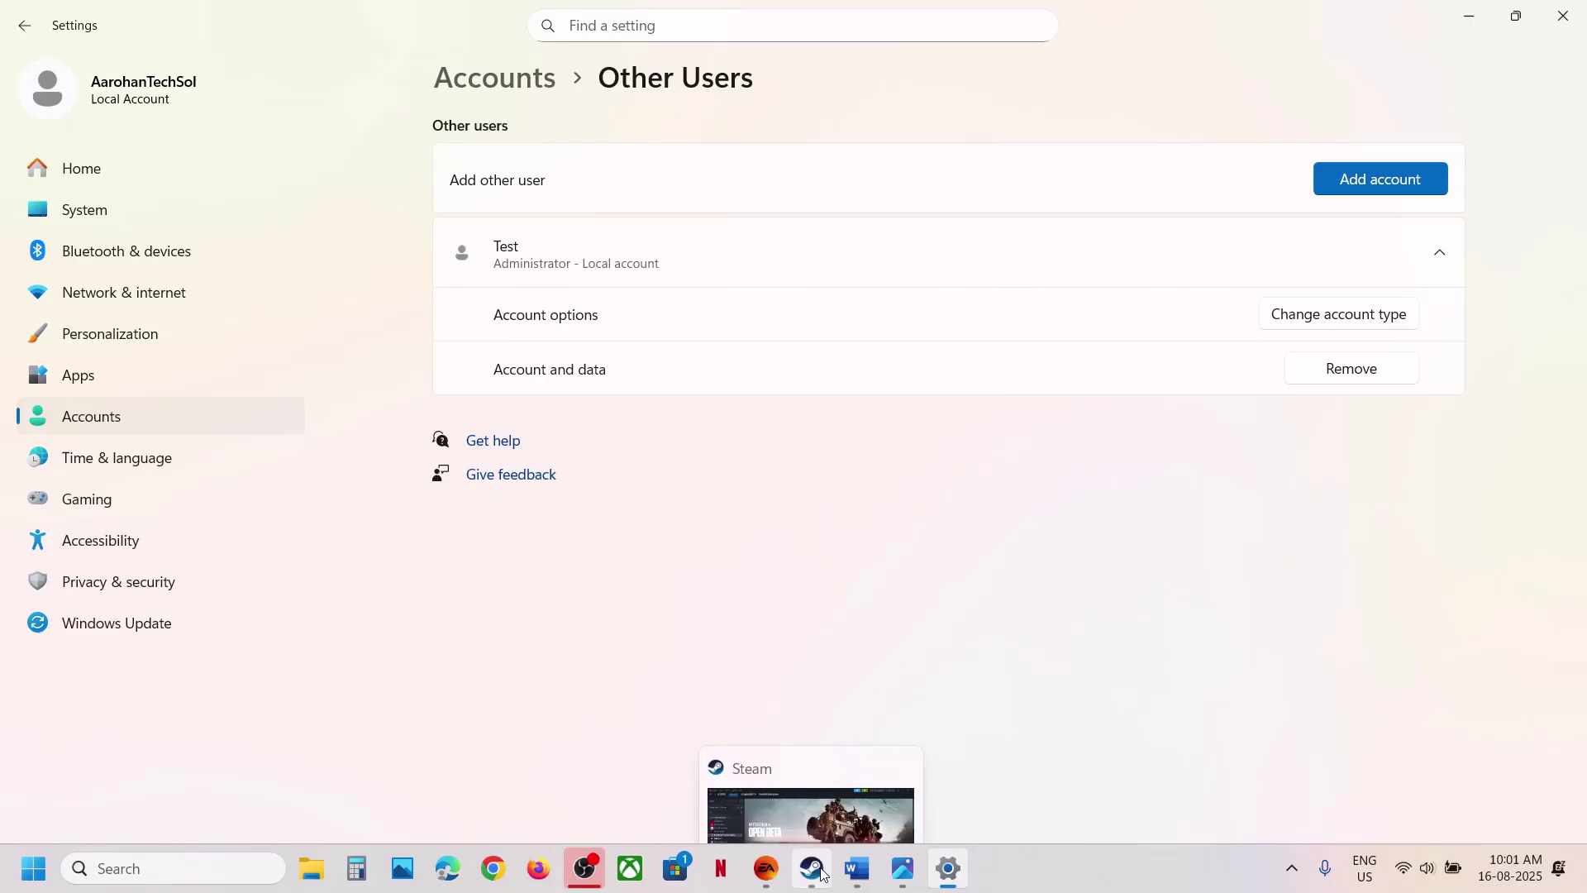
# Open Battlefield 6's install folder from its properties in the EA app.
pyautogui.click(766, 868)
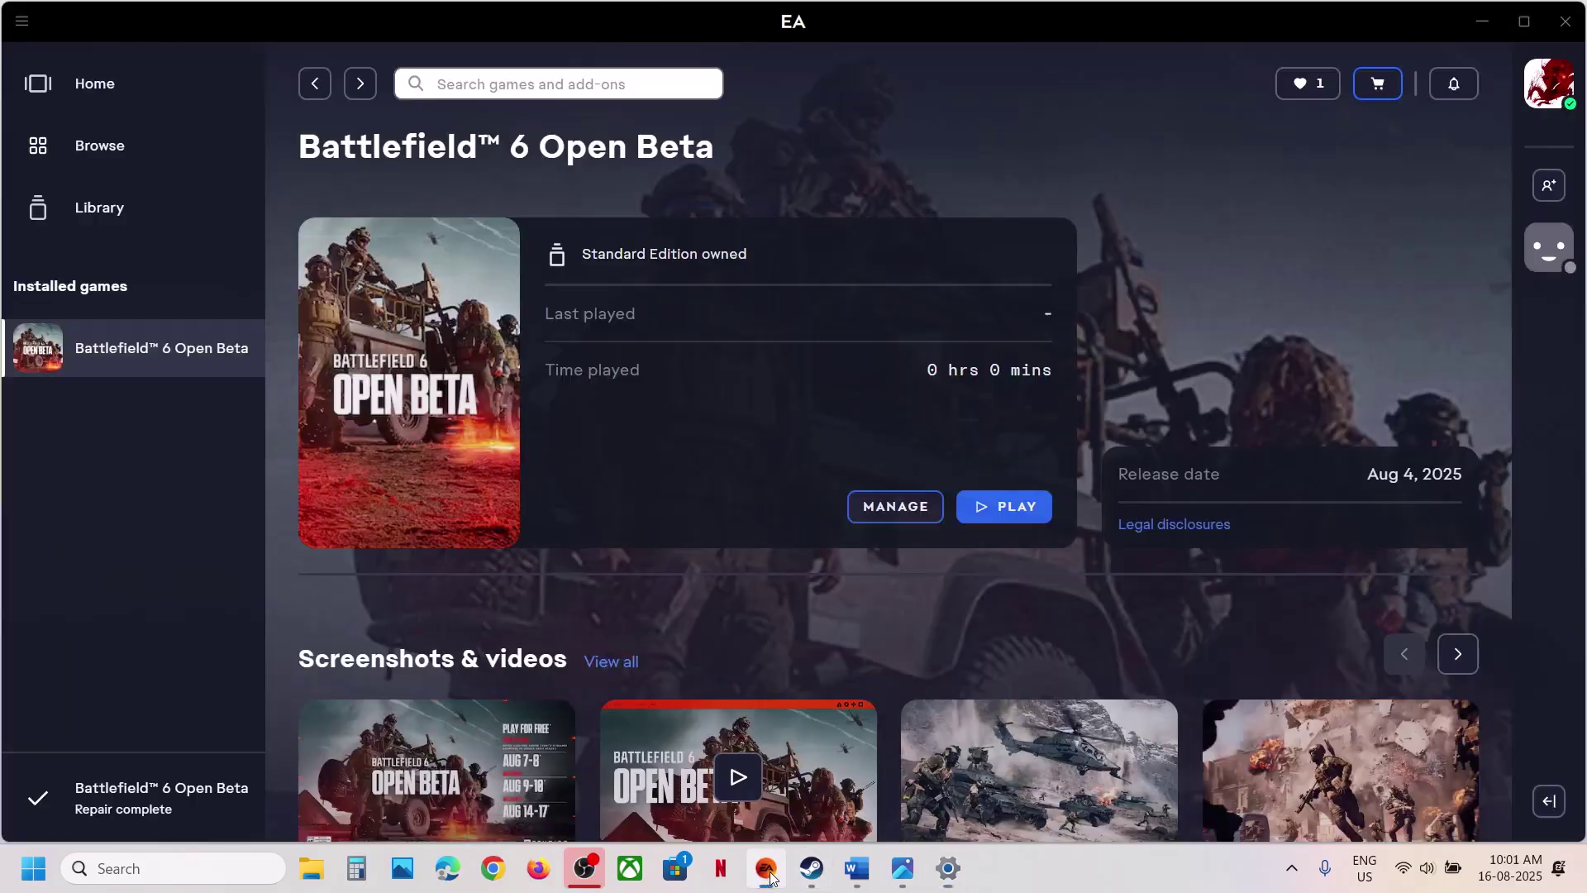
pyautogui.click(899, 513)
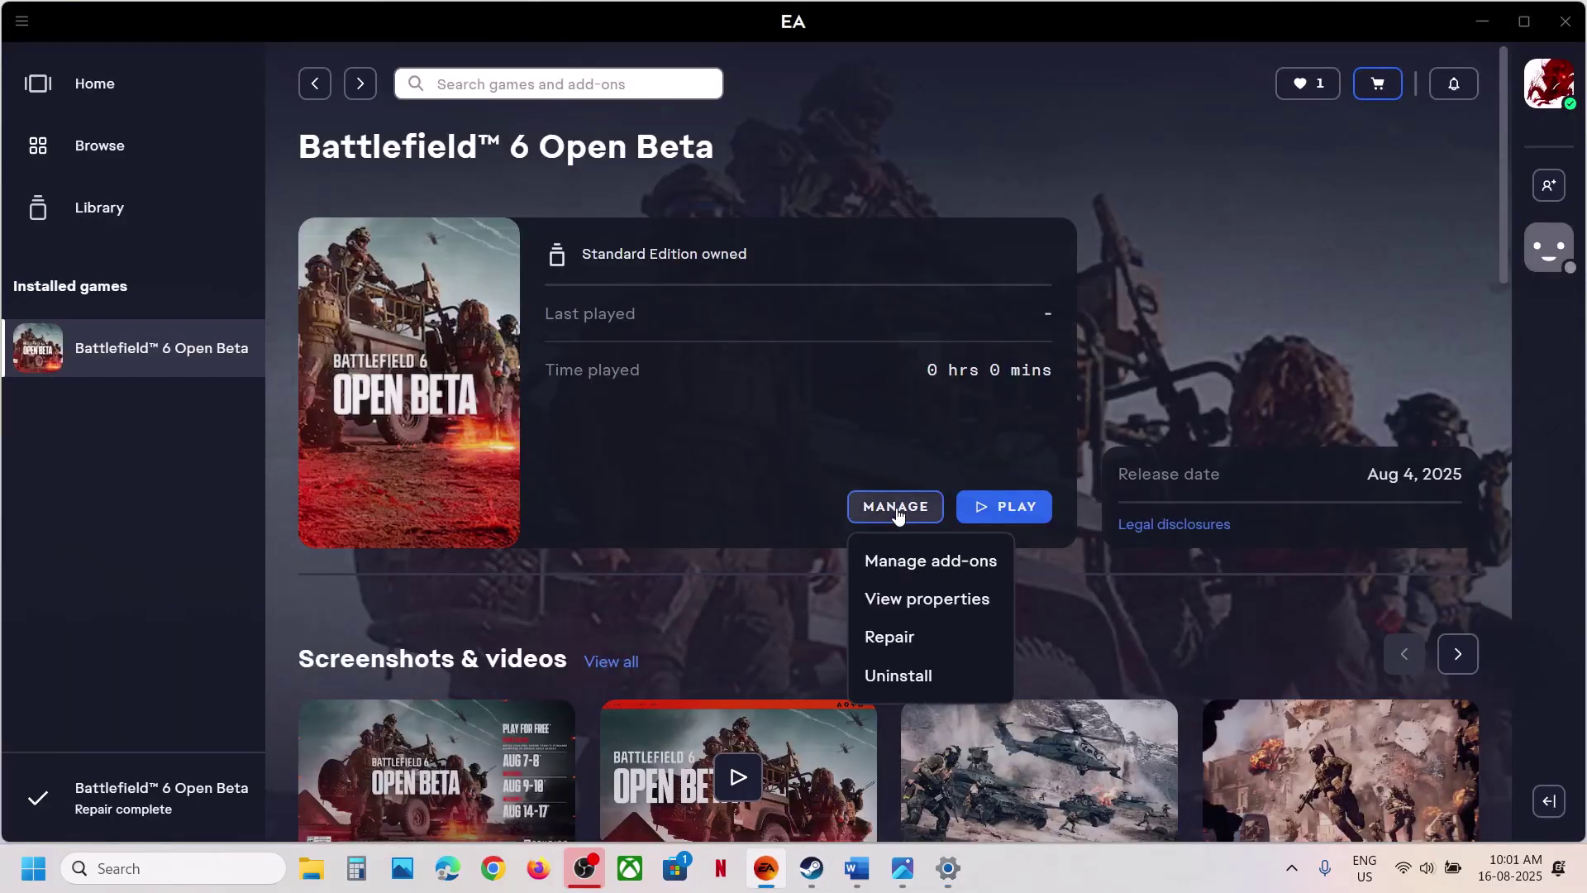
pyautogui.click(924, 604)
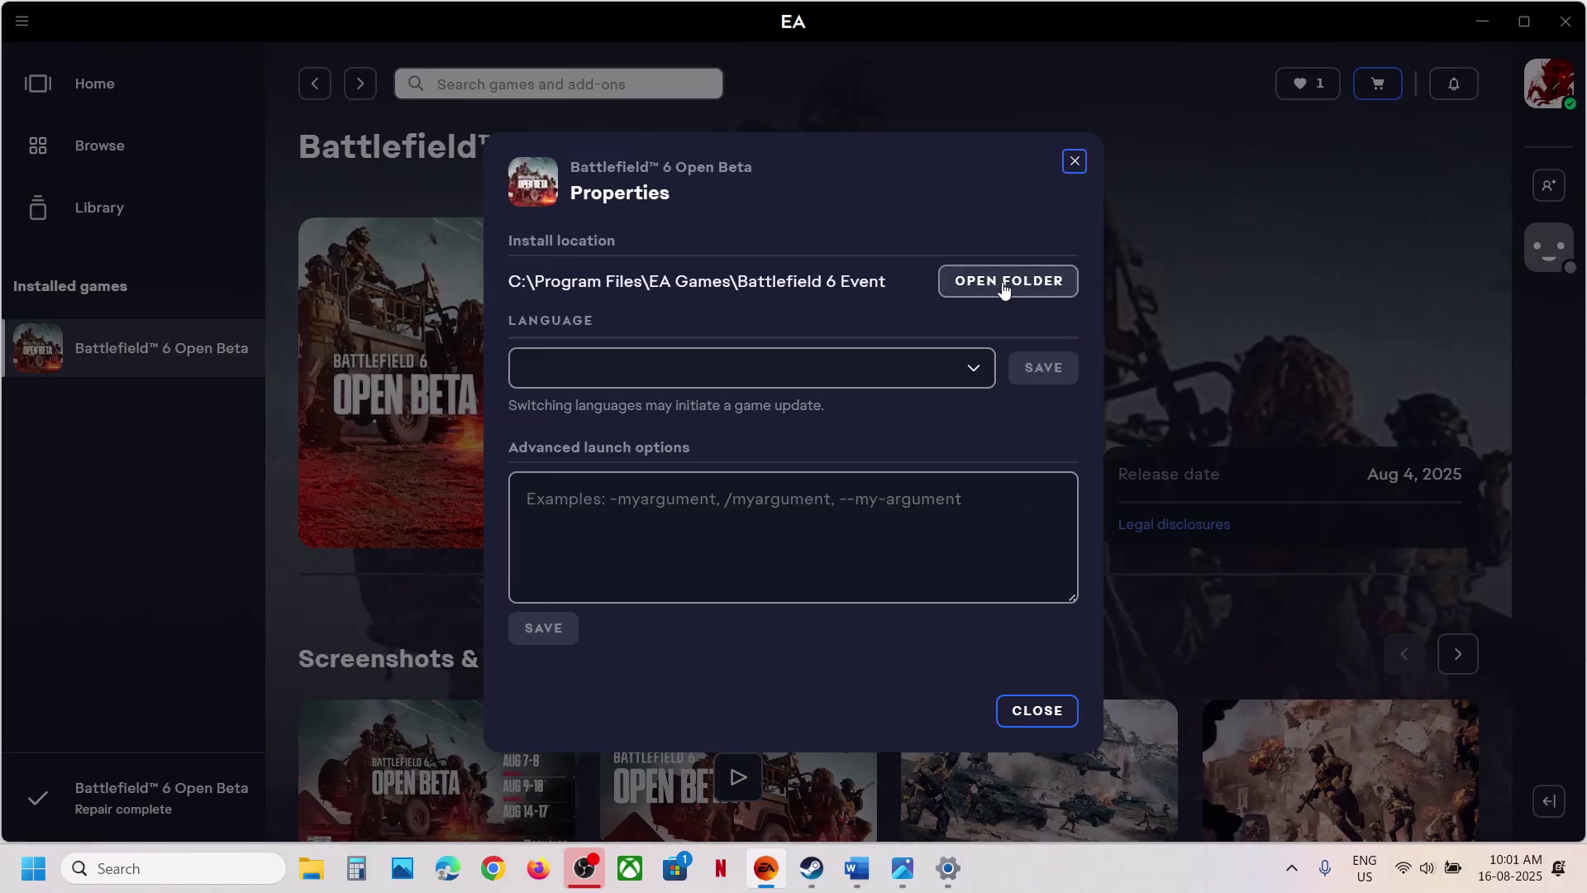
pyautogui.click(1004, 281)
# Browse the local files of Battlefield 6 Open Beta from the Steam library.
pyautogui.click(811, 868)
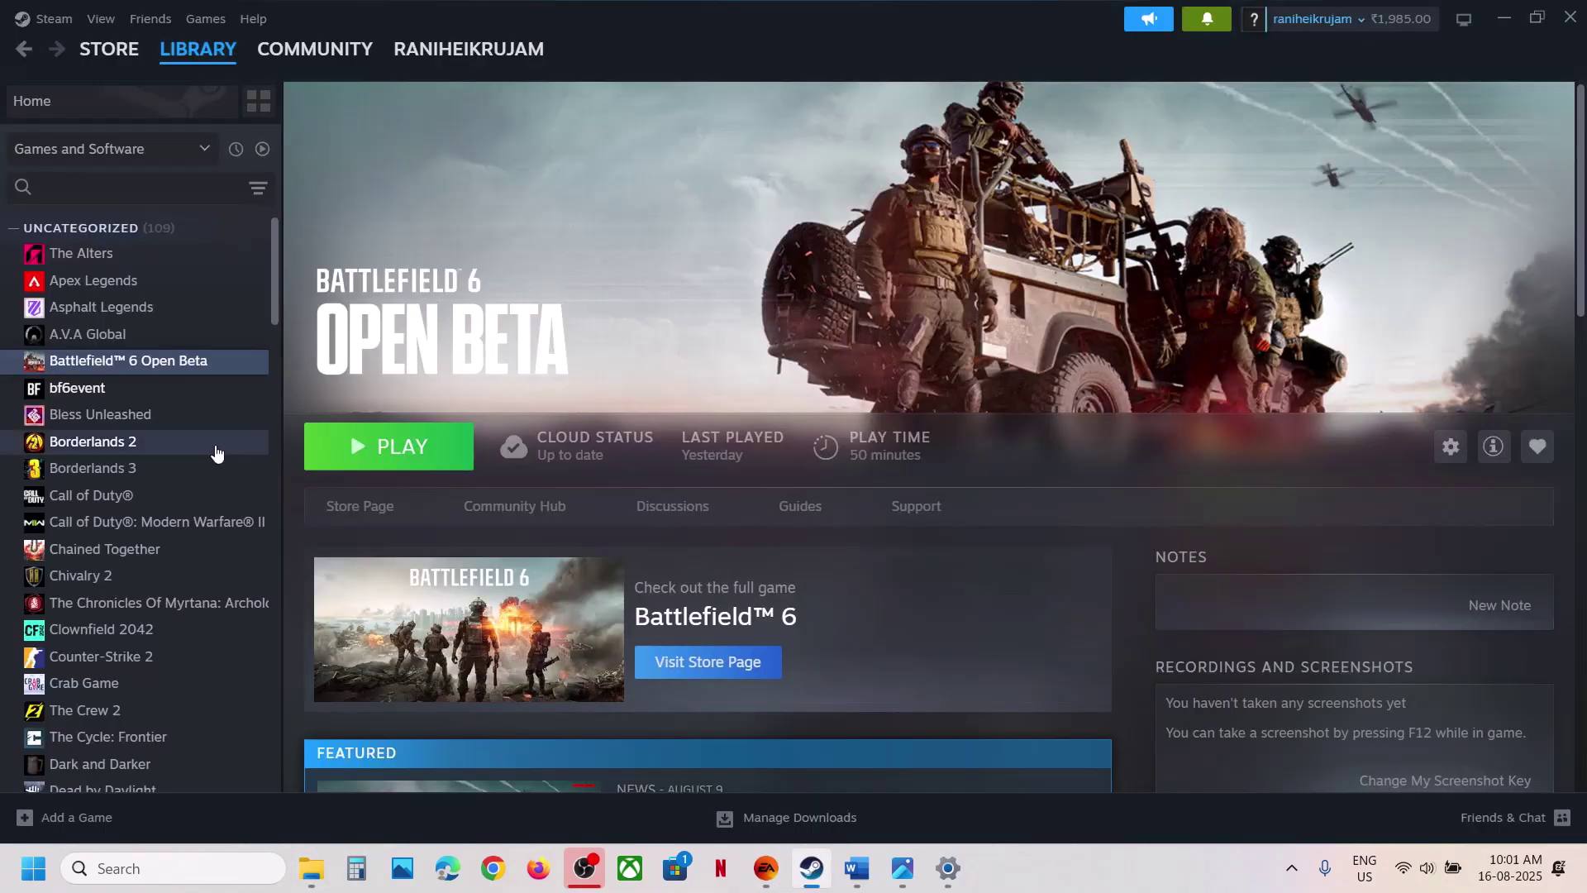
pyautogui.rightClick(151, 376)
pyautogui.moveTo(213, 494)
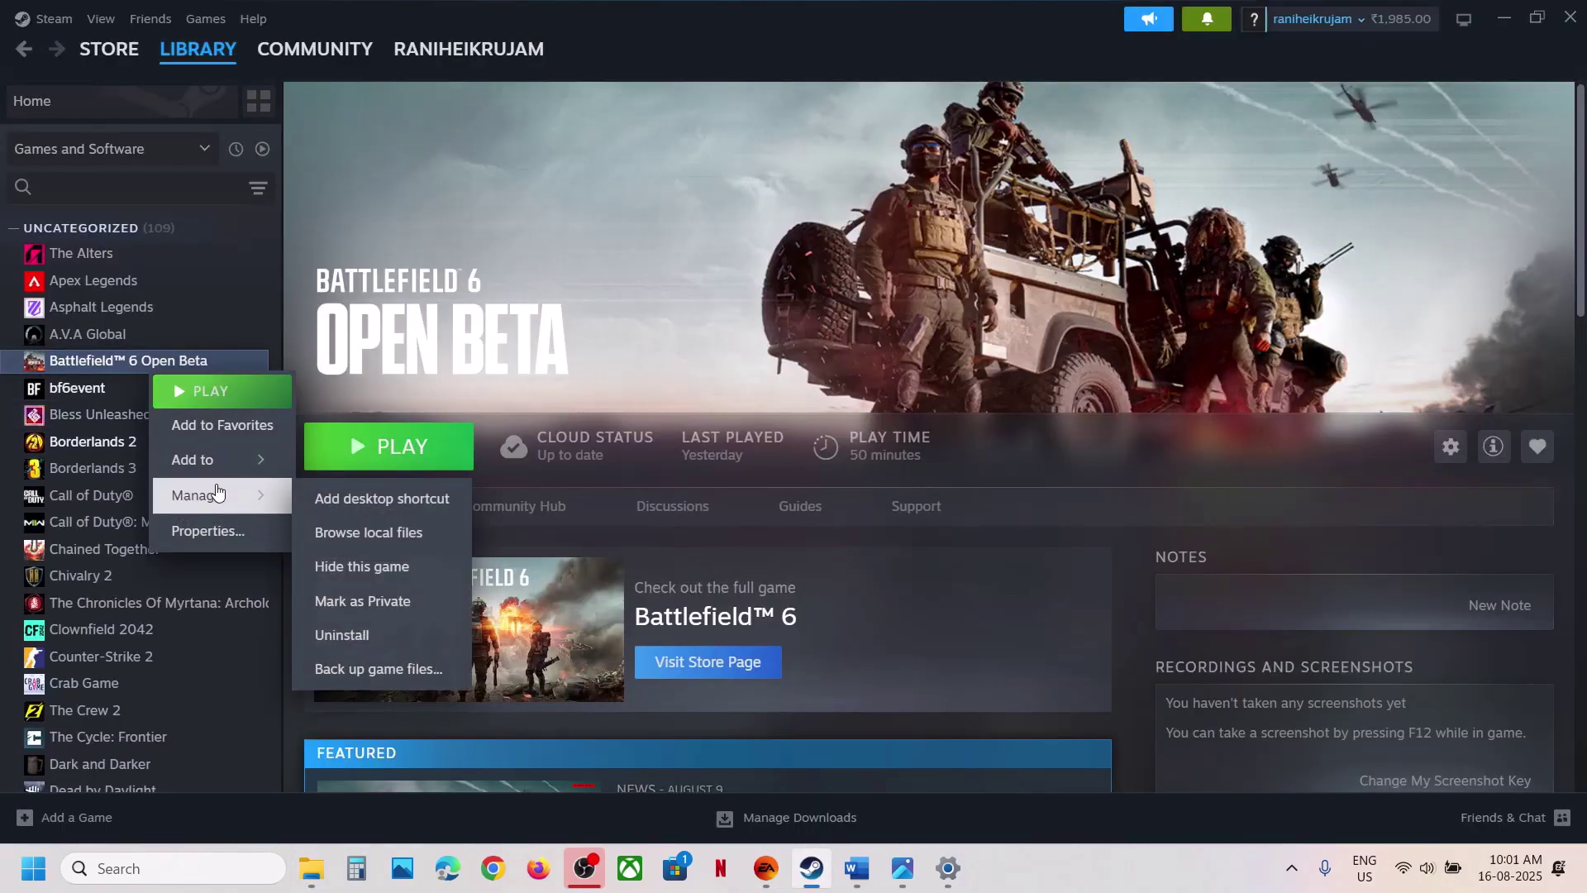
pyautogui.click(368, 533)
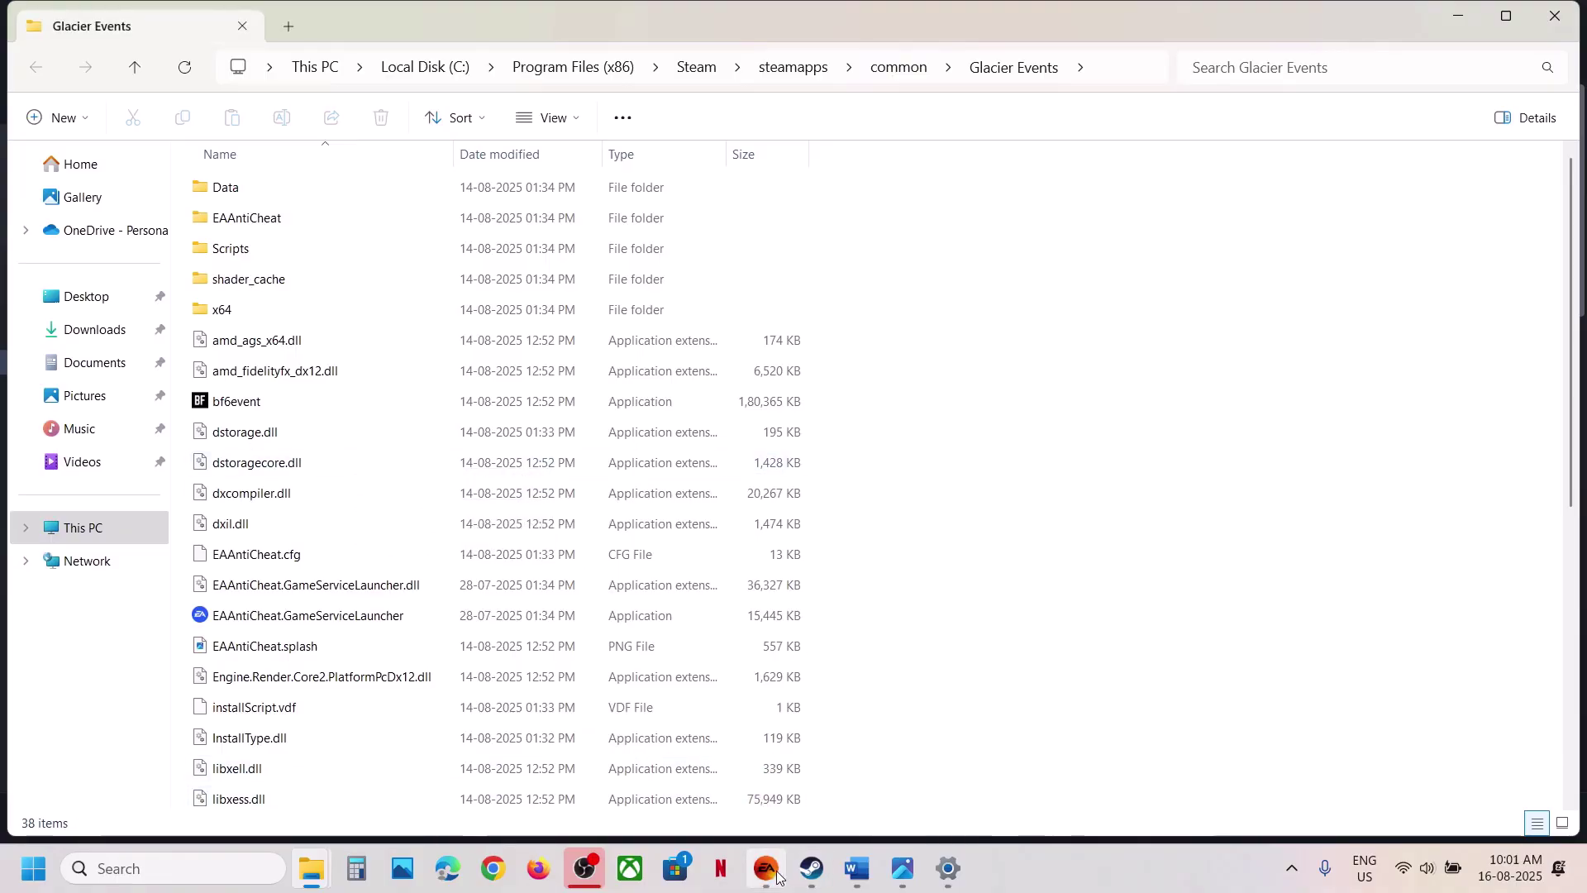
# Run EAAntiCheat.Installer from Battlefield 6 Event's EAAntiCheat folder as administrator.
pyautogui.moveTo(310, 867)
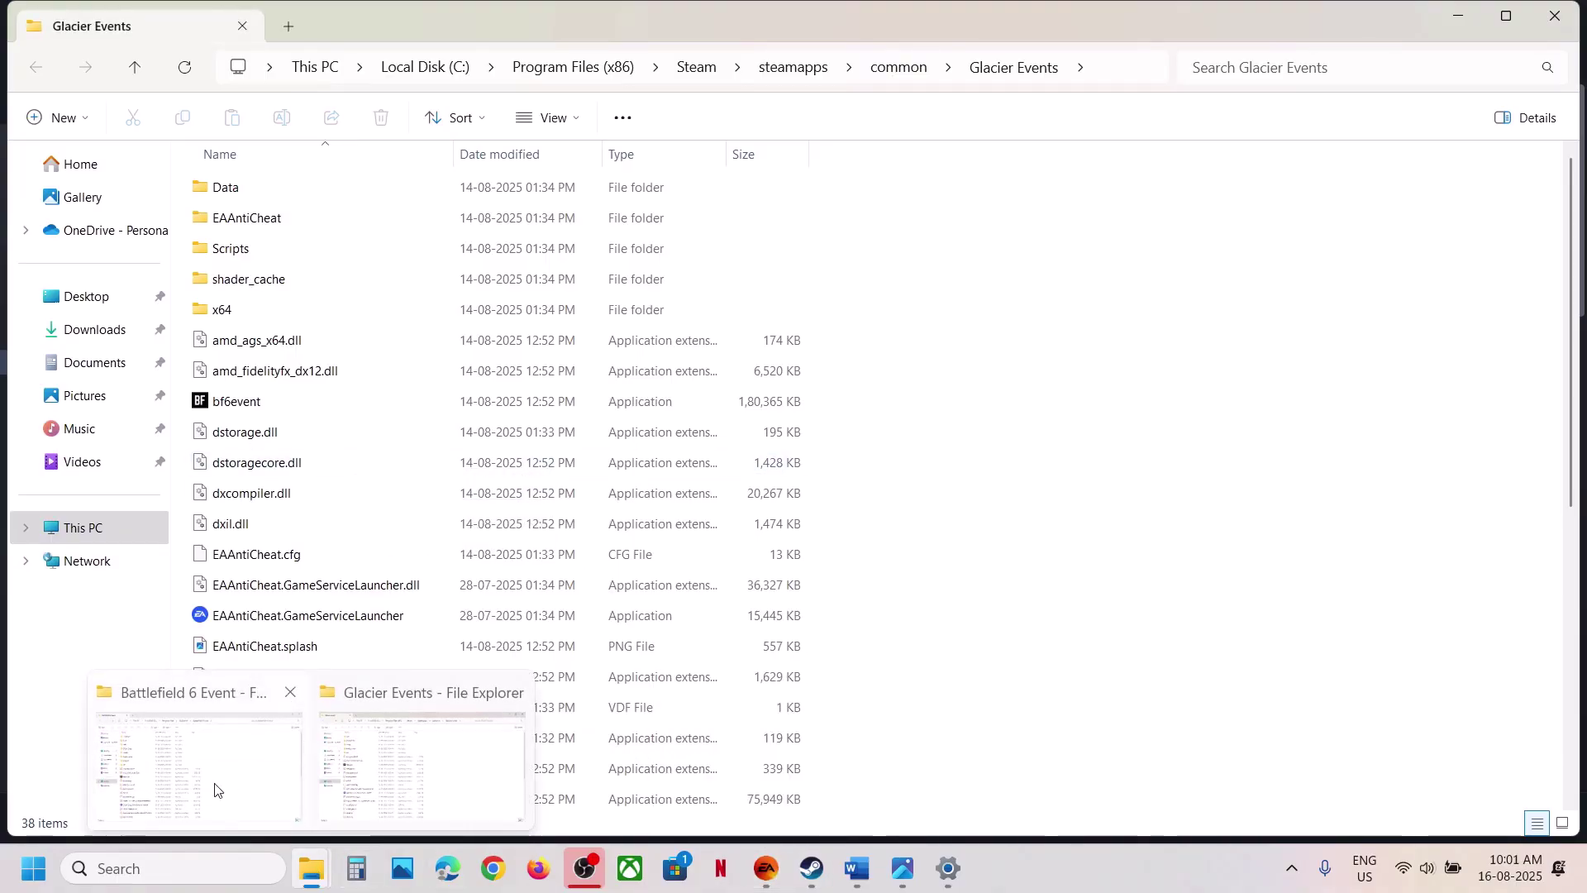
pyautogui.click(214, 789)
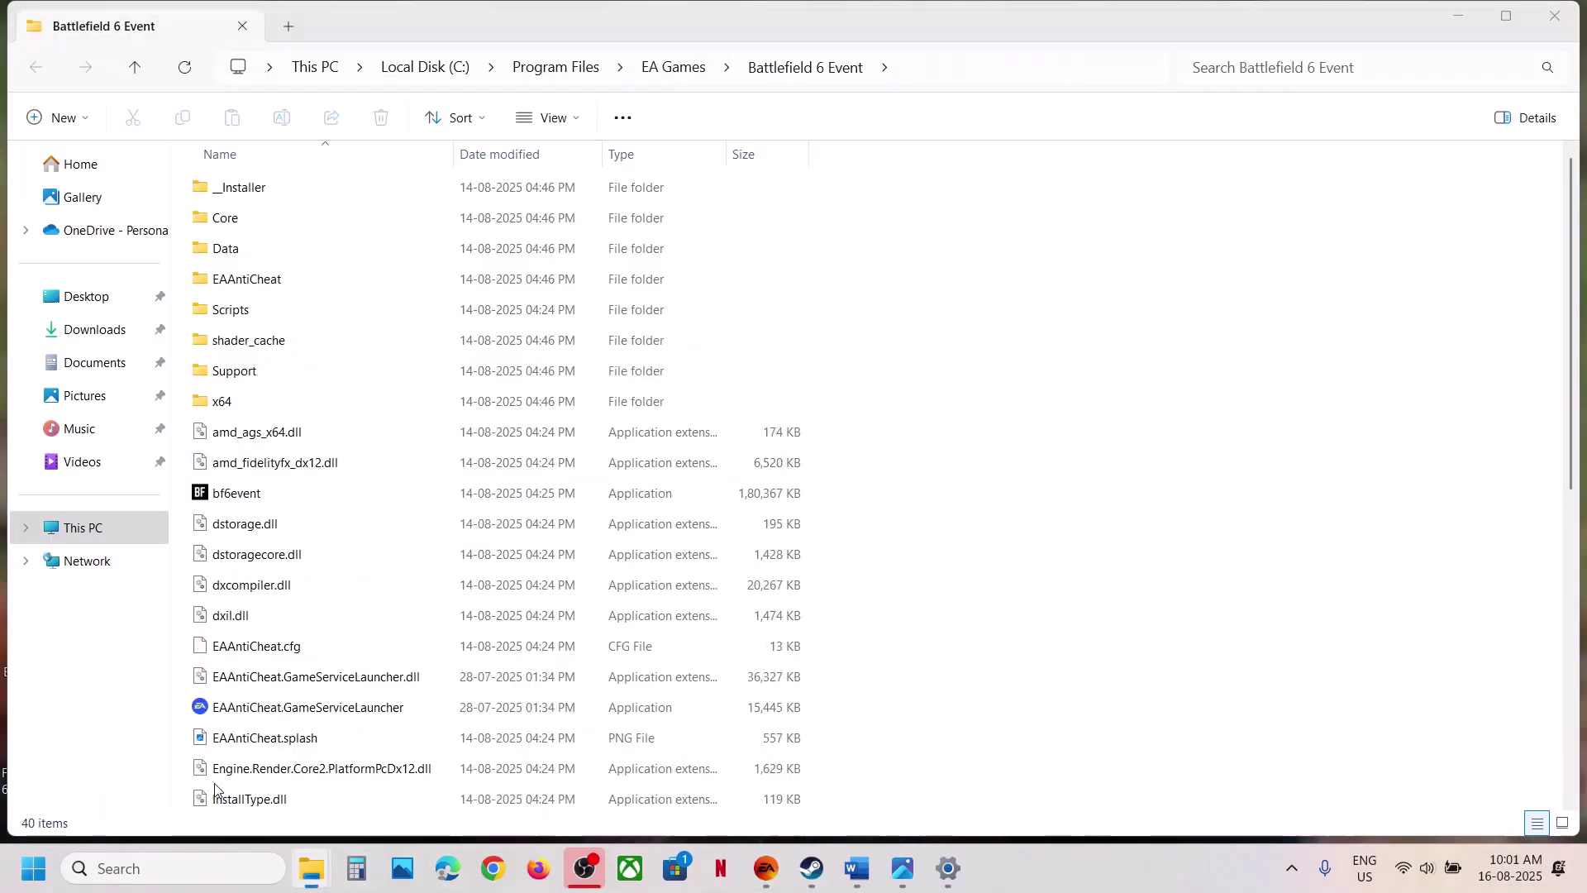
pyautogui.doubleClick(248, 279)
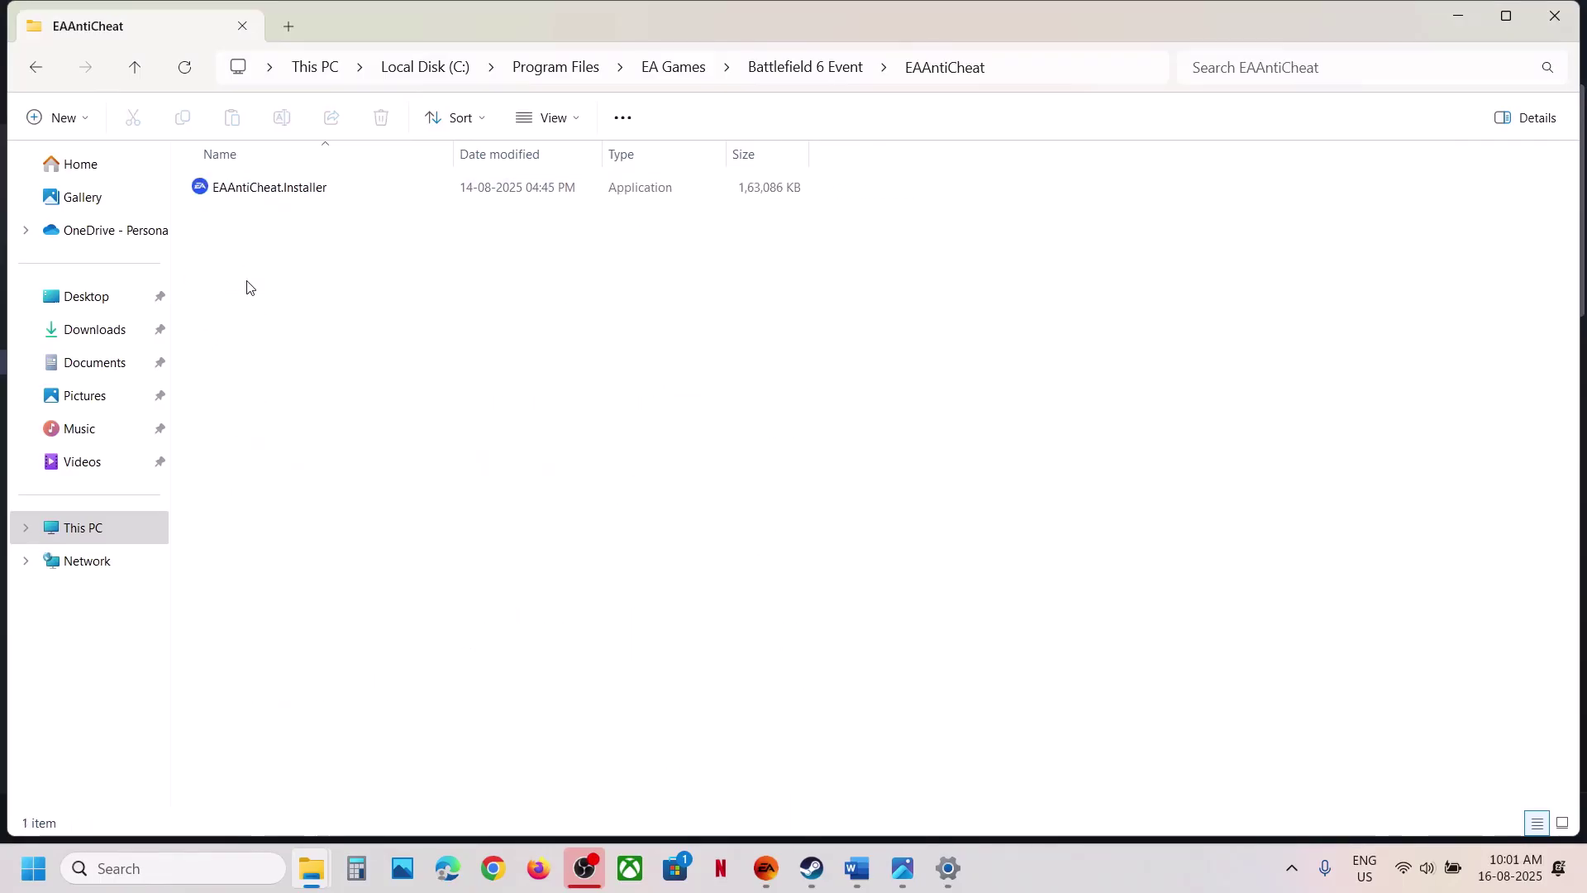
pyautogui.click(240, 197)
pyautogui.rightClick(240, 198)
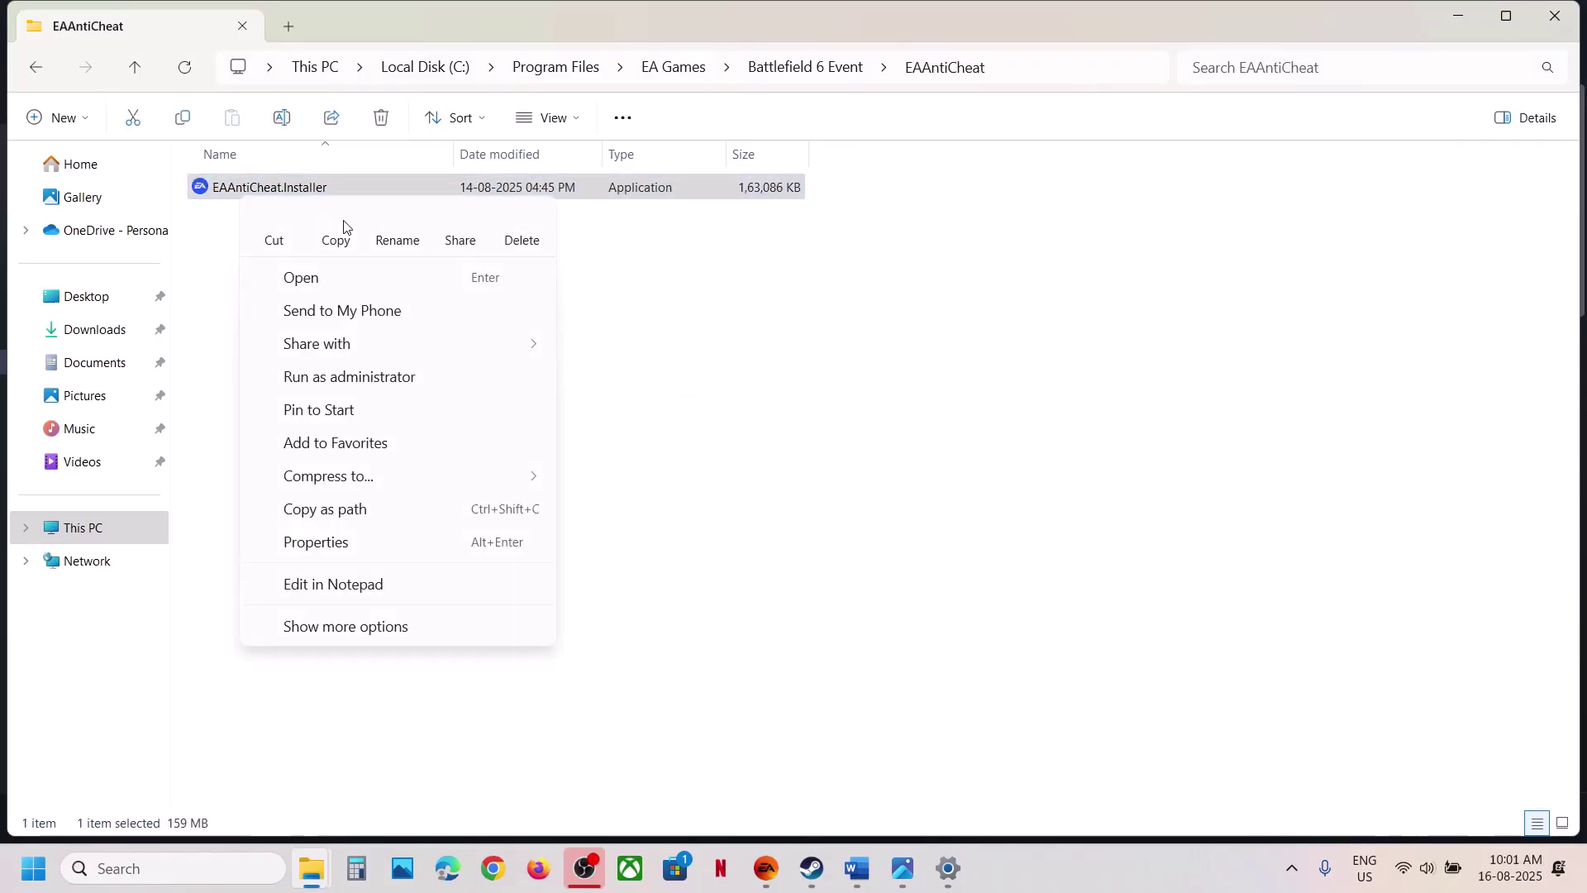
pyautogui.click(368, 376)
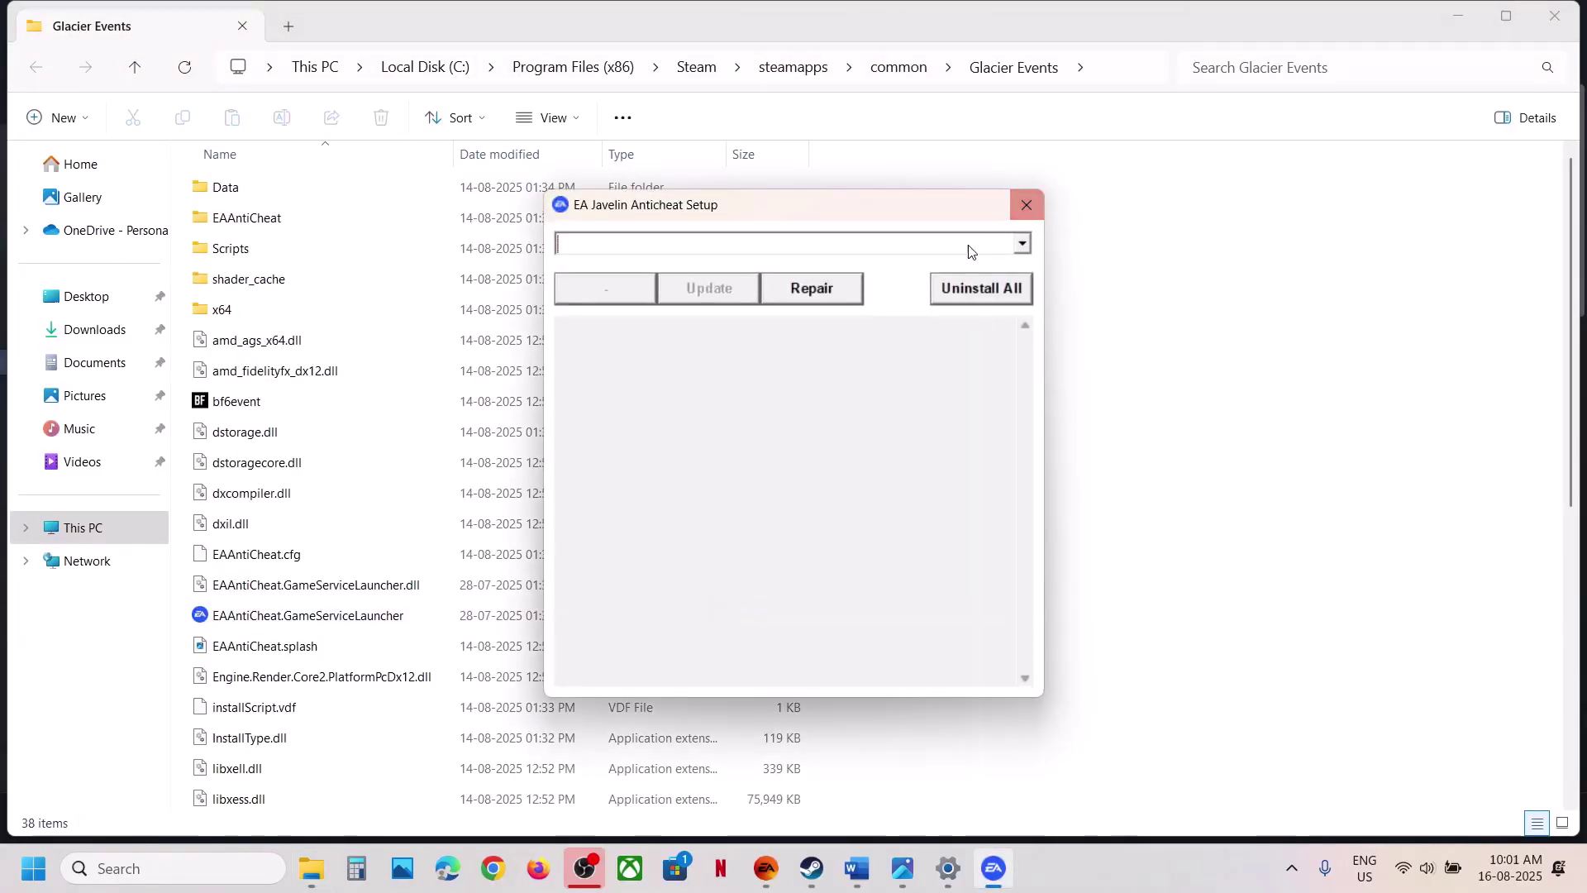
# Start the Repair and browse to C:\Program Files\EA Games\Battlefield 6 Event.
pyautogui.click(826, 293)
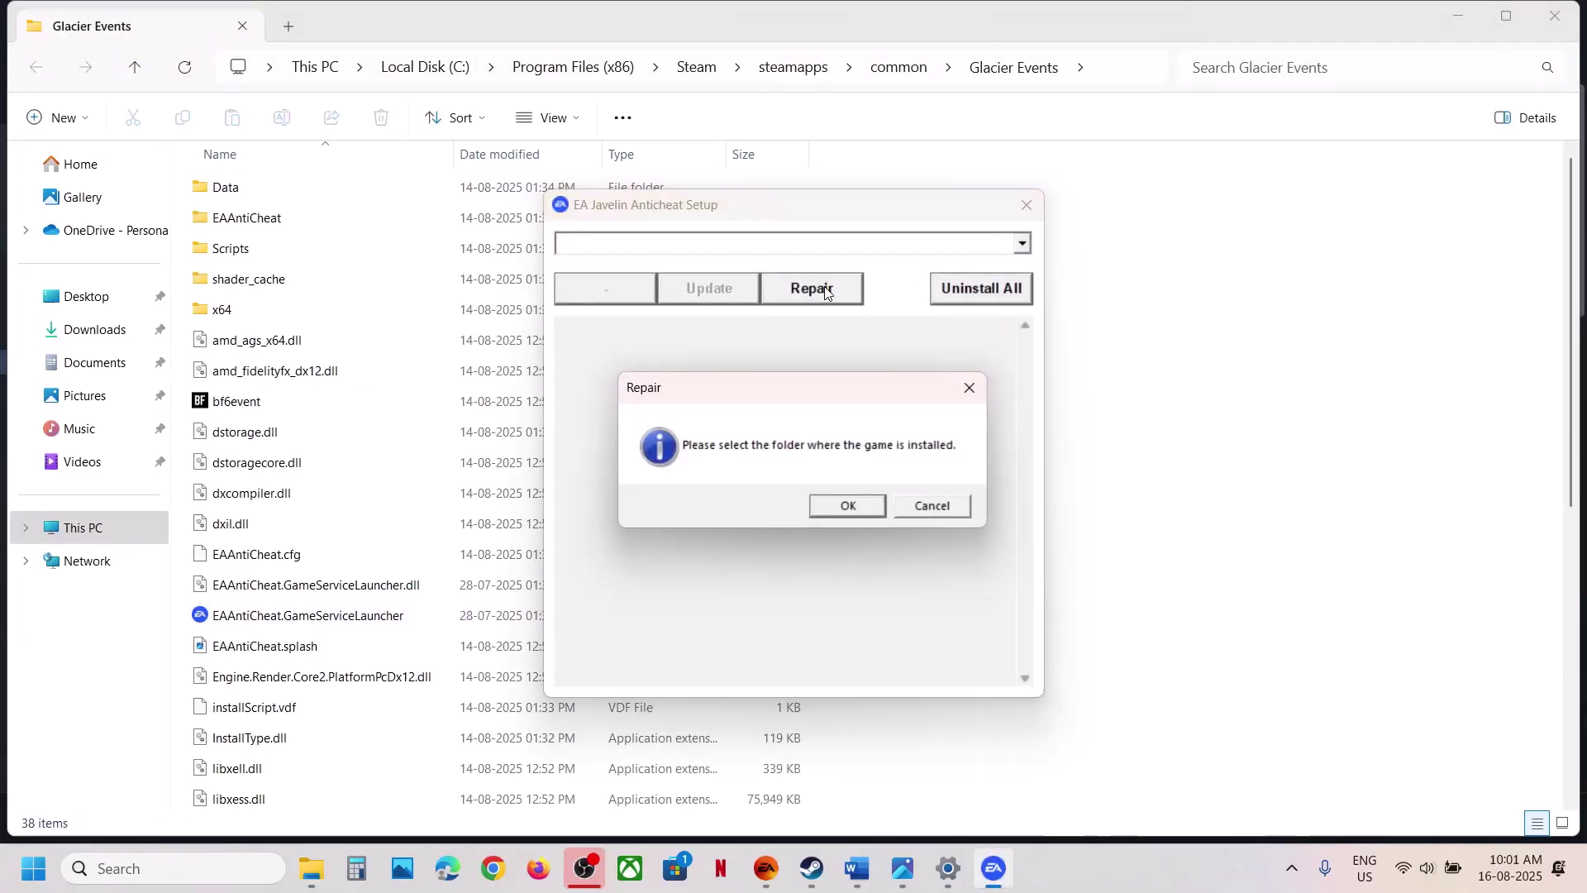
pyautogui.click(842, 518)
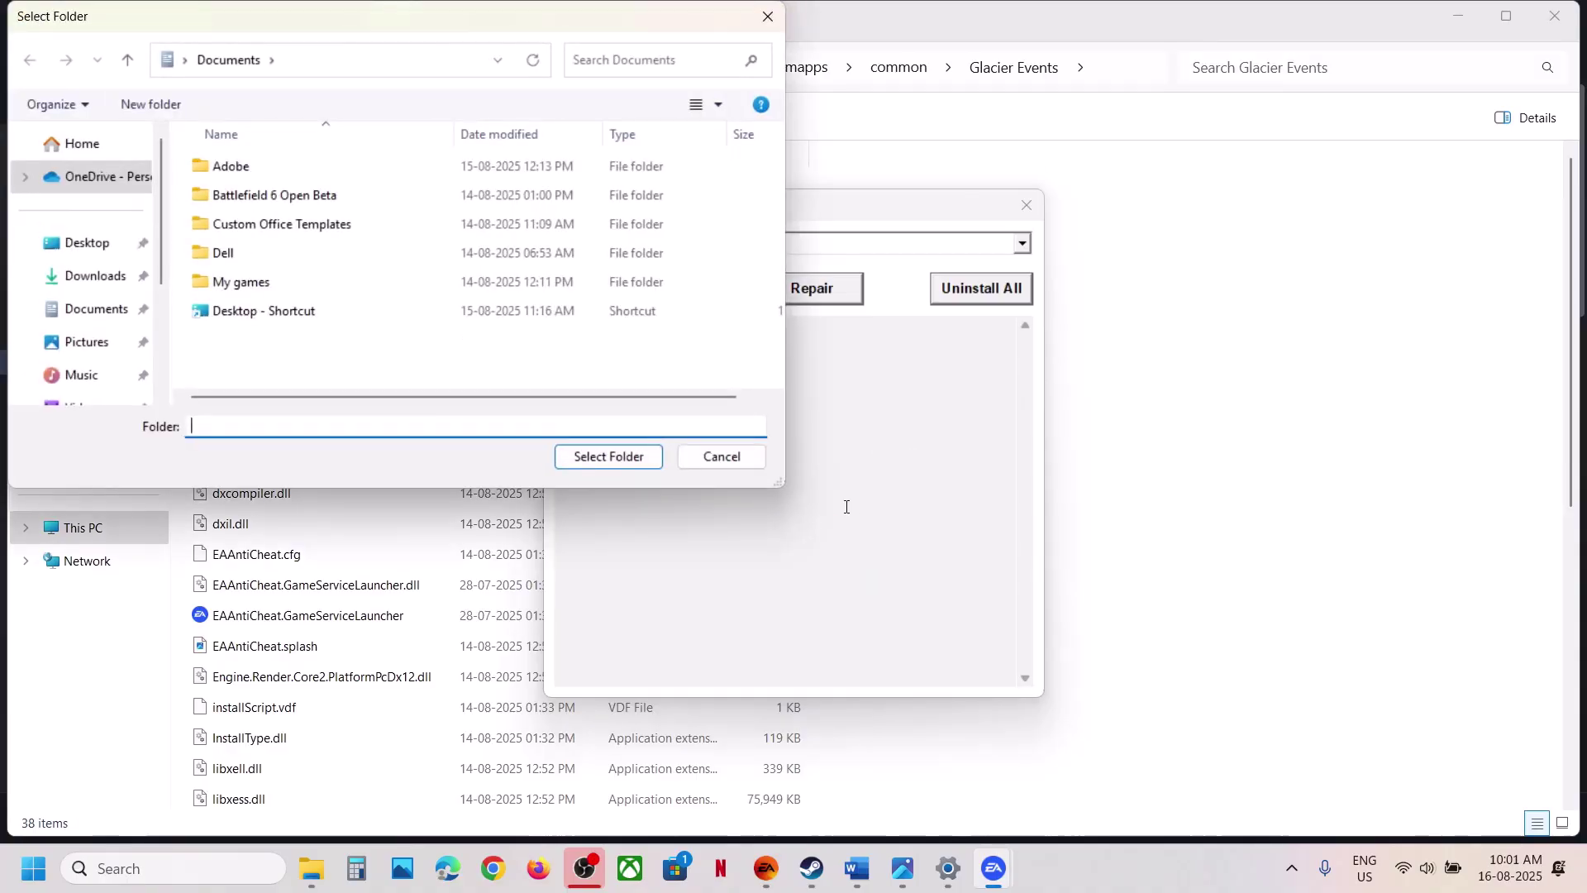
pyautogui.scroll(-3, 89, 334)
pyautogui.click(97, 297)
pyautogui.doubleClick(295, 181)
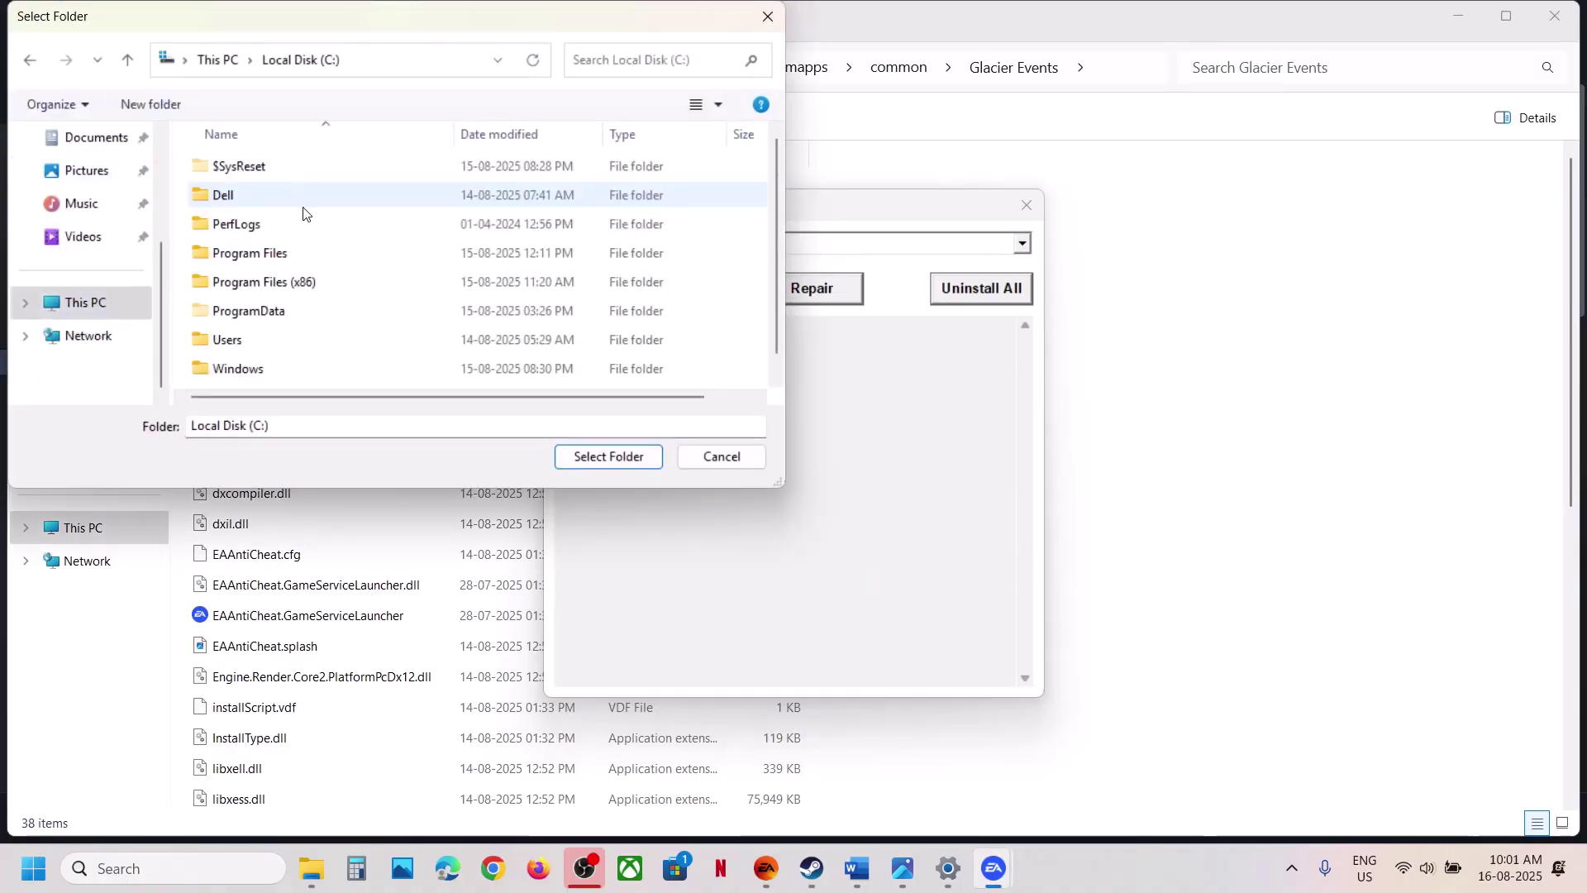
pyautogui.doubleClick(294, 239)
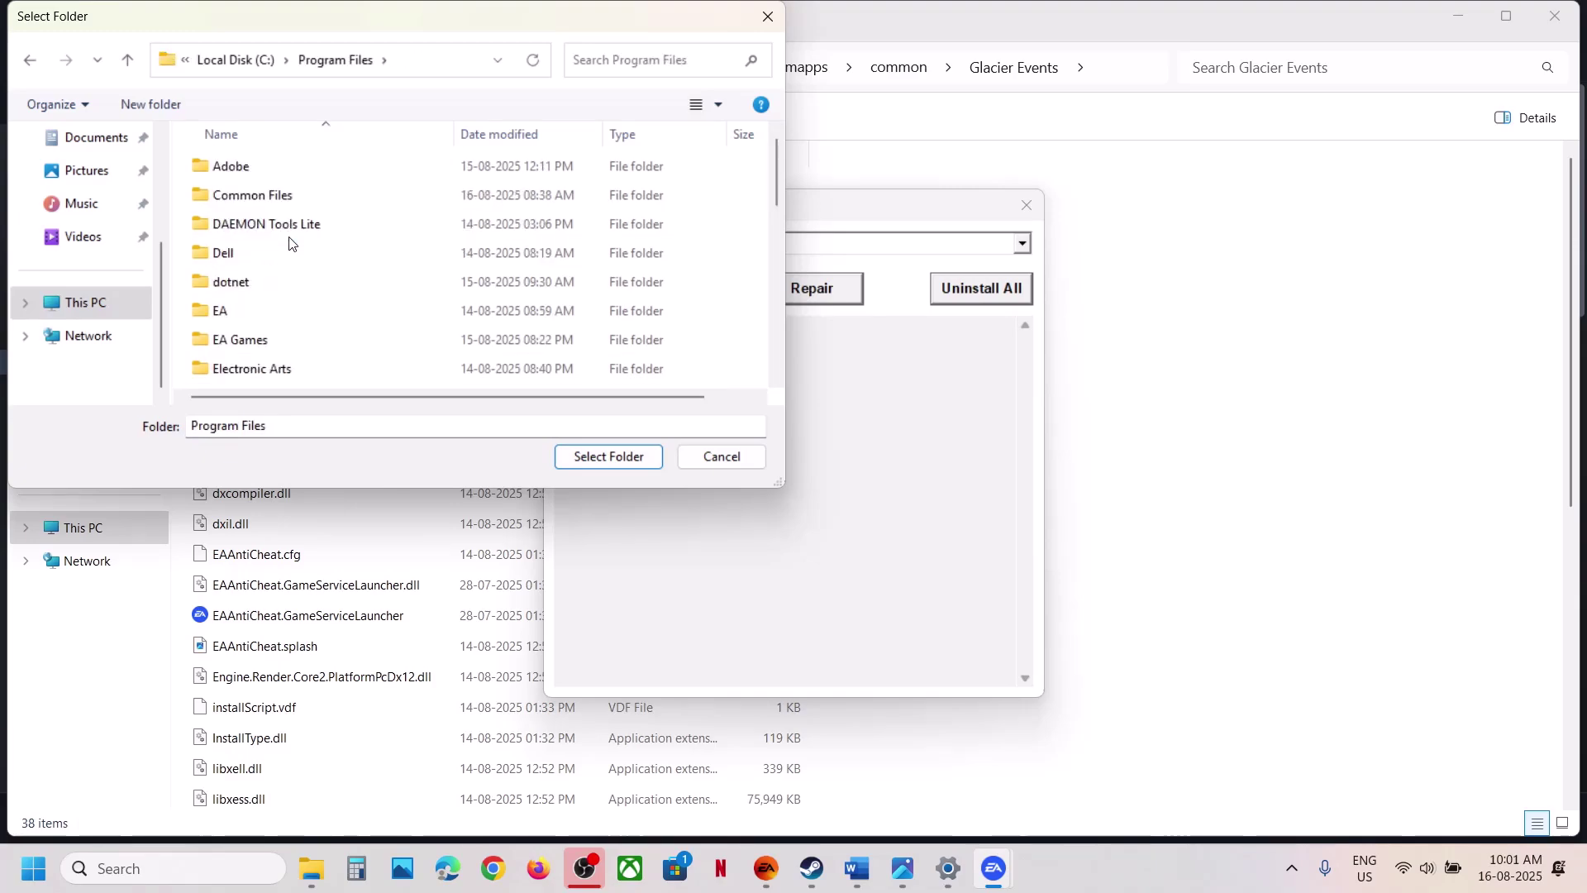
pyautogui.doubleClick(262, 340)
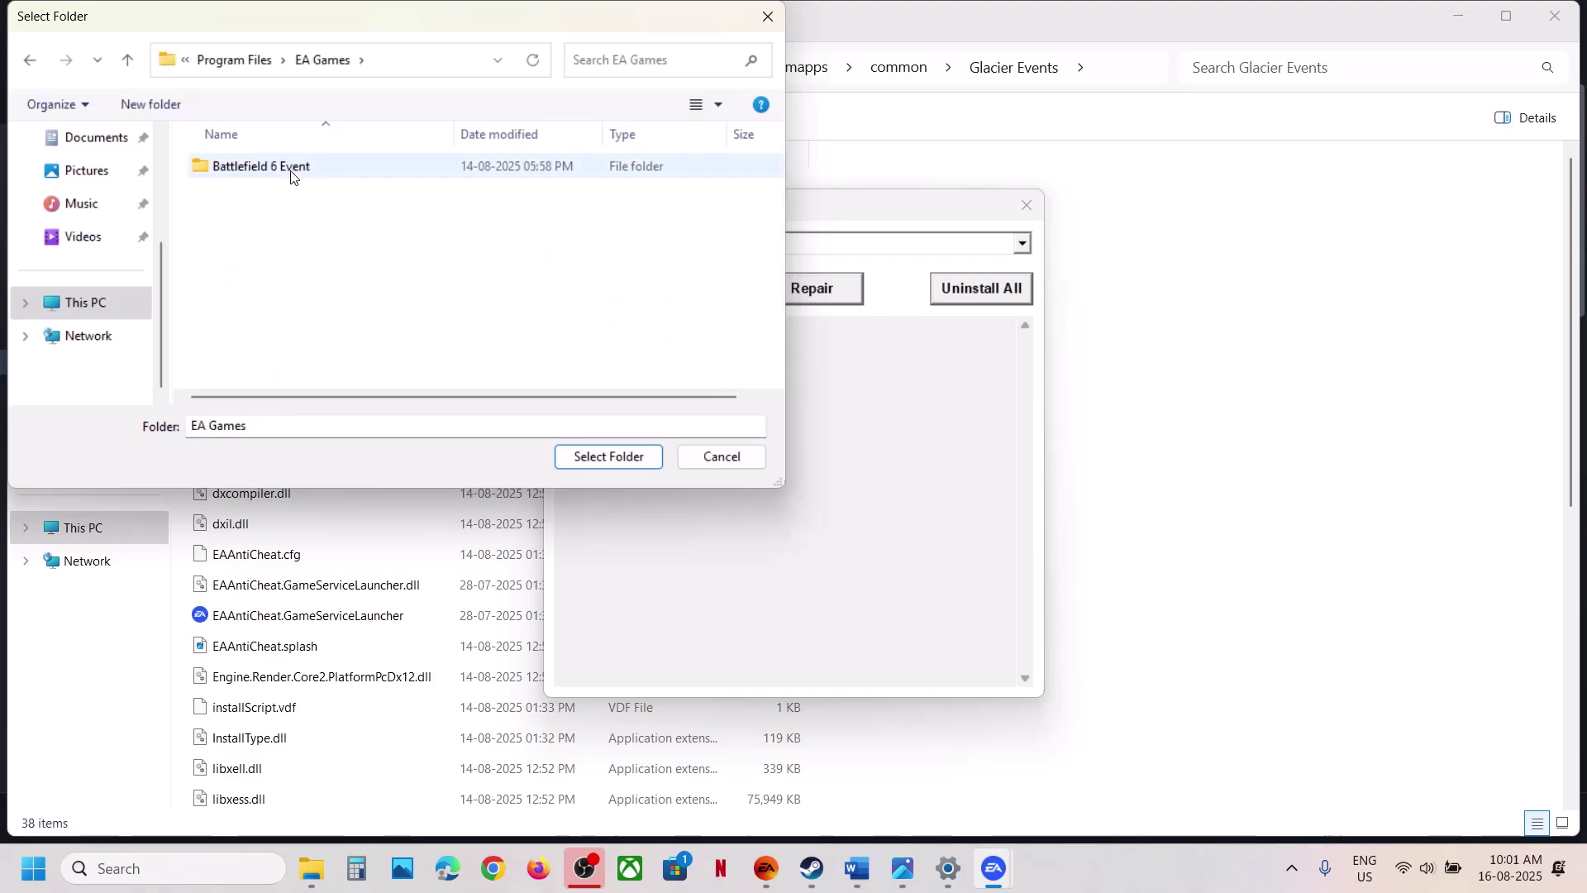
pyautogui.click(282, 169)
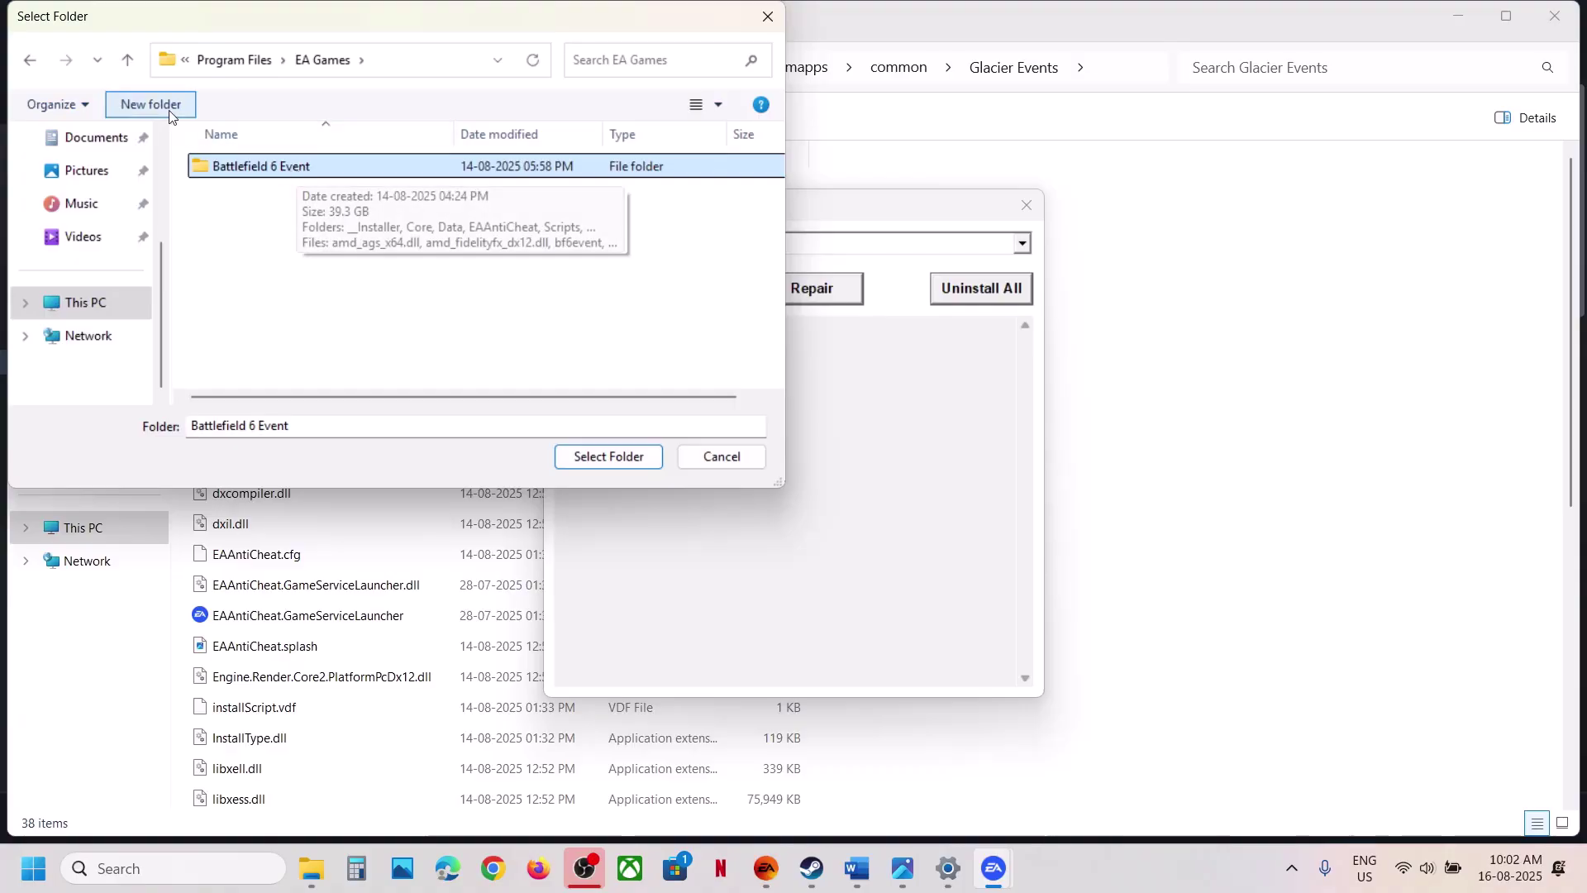
# Try the Steam copy's folder, Program Files (x86)\Steam\steamapps\common\Glacier Events.
pyautogui.click(129, 62)
pyautogui.scroll(-5, 331, 264)
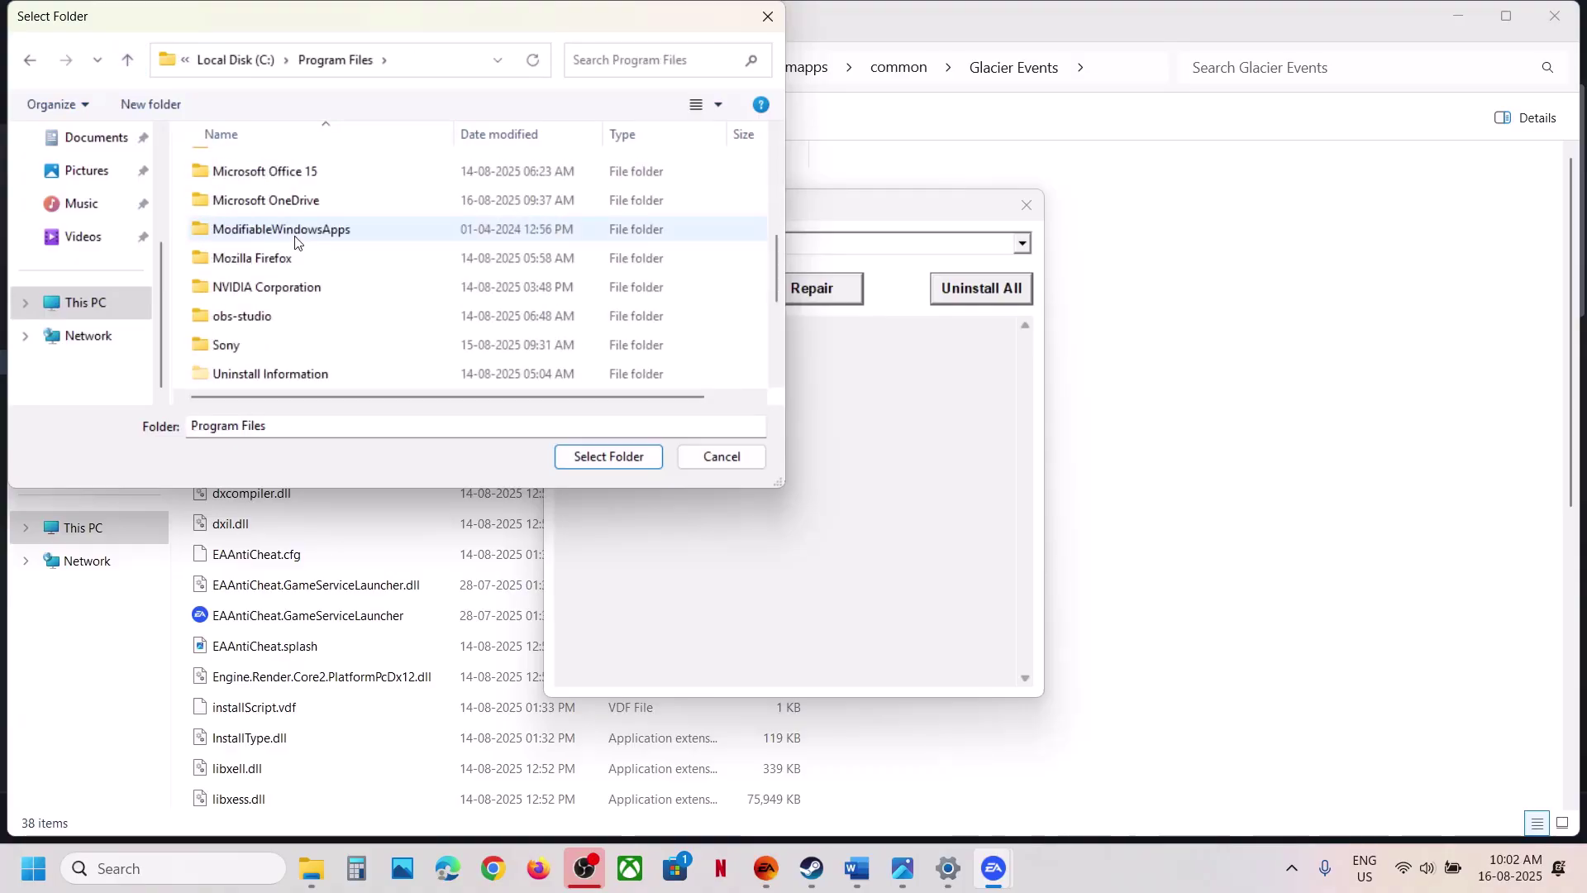
pyautogui.click(128, 61)
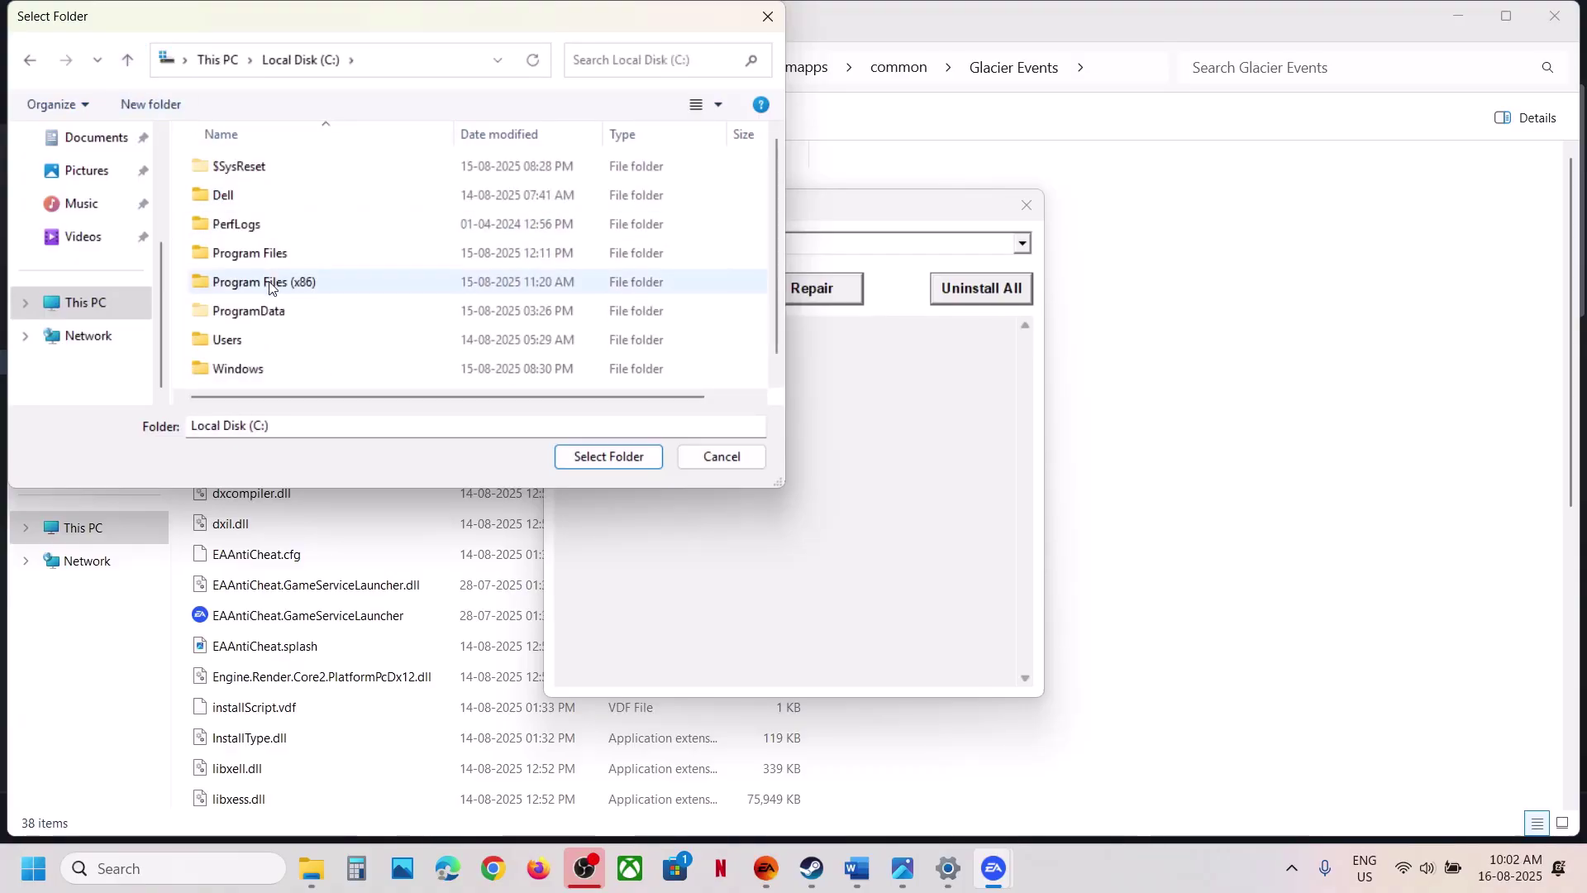
pyautogui.doubleClick(309, 281)
pyautogui.press('s')
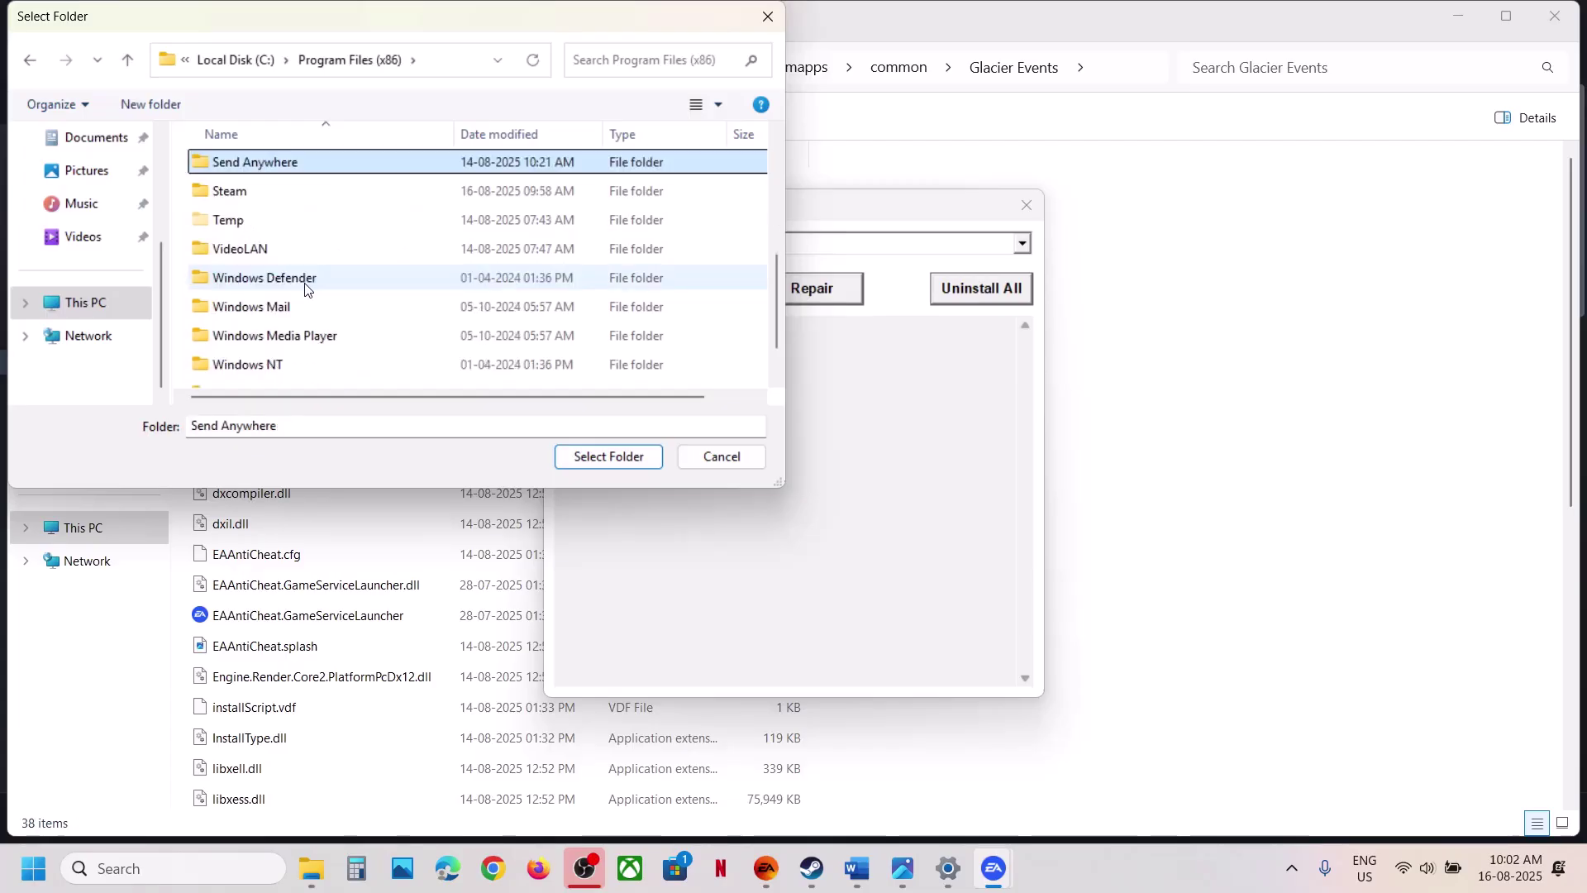
pyautogui.doubleClick(224, 198)
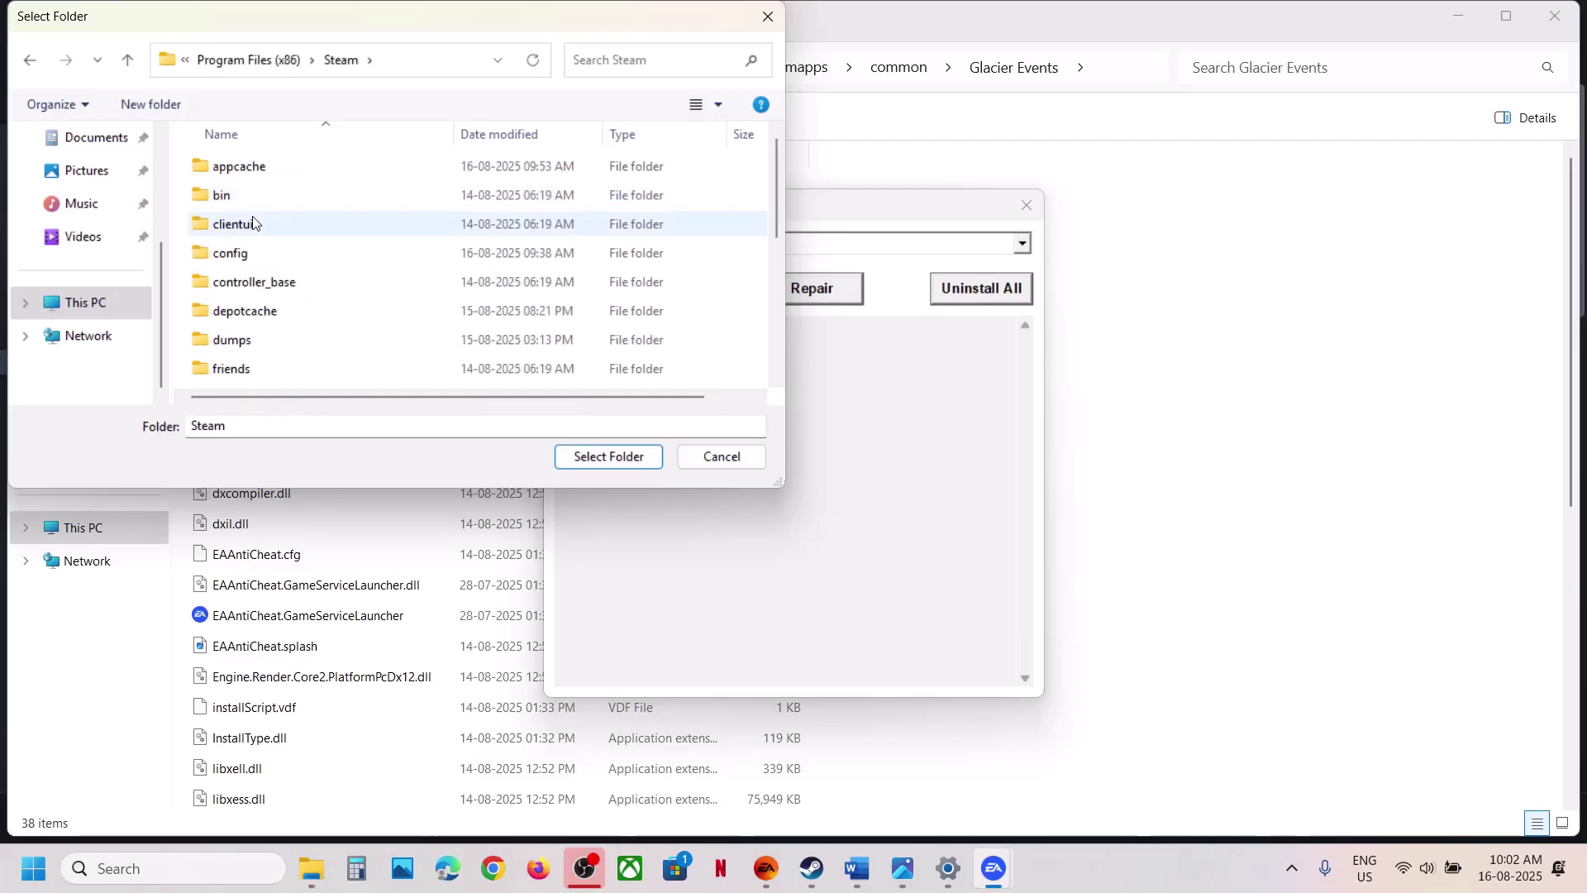
pyautogui.press('s')
pyautogui.doubleClick(273, 263)
pyautogui.click(273, 263)
pyautogui.doubleClick(248, 171)
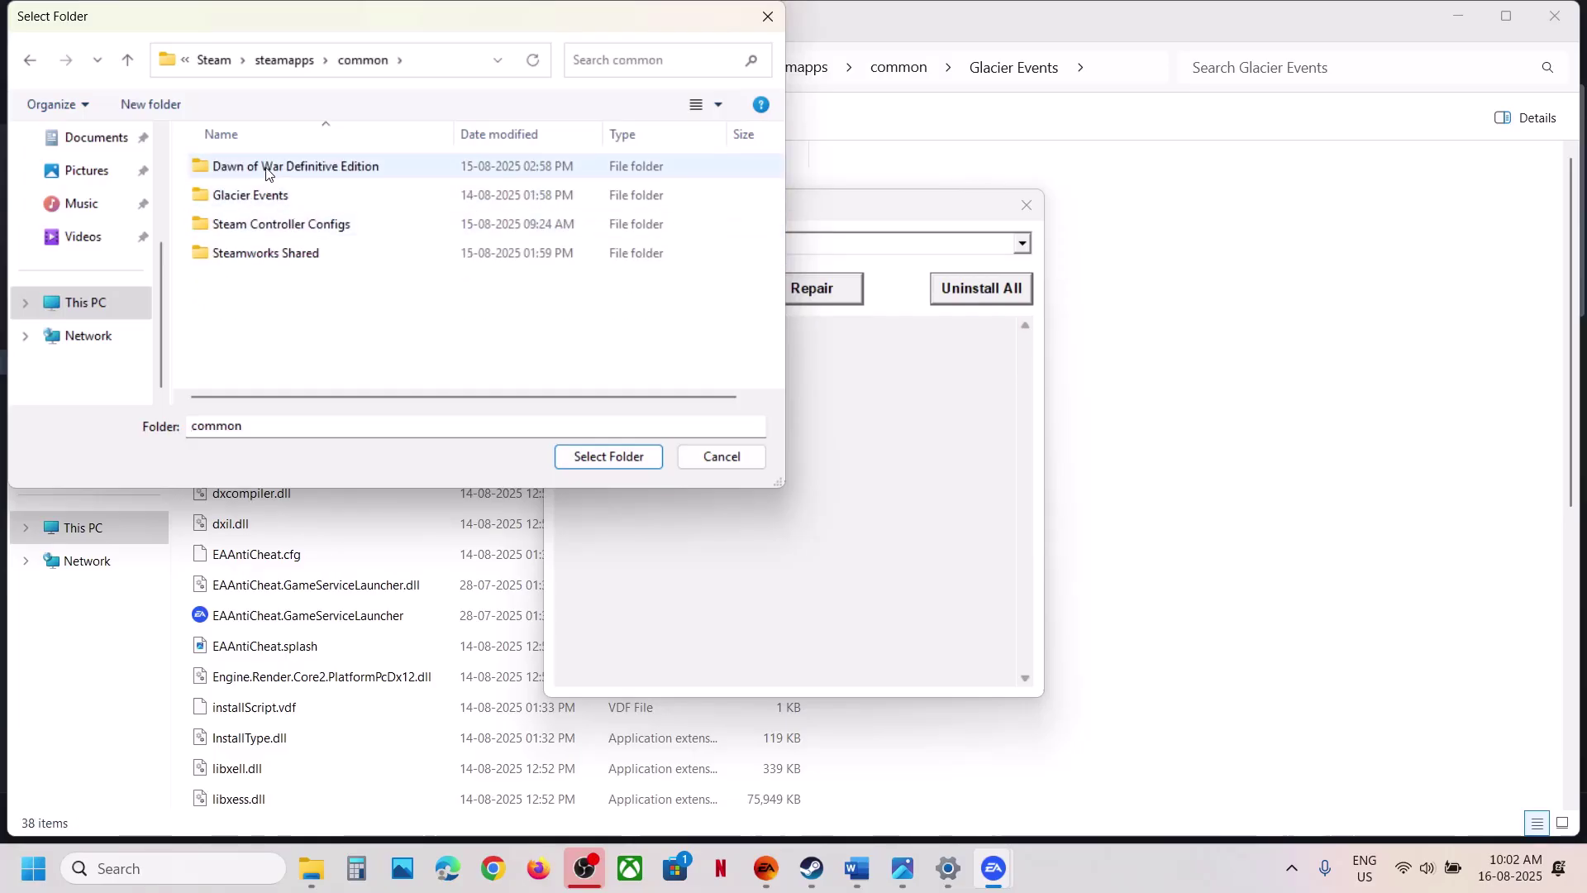
pyautogui.click(261, 195)
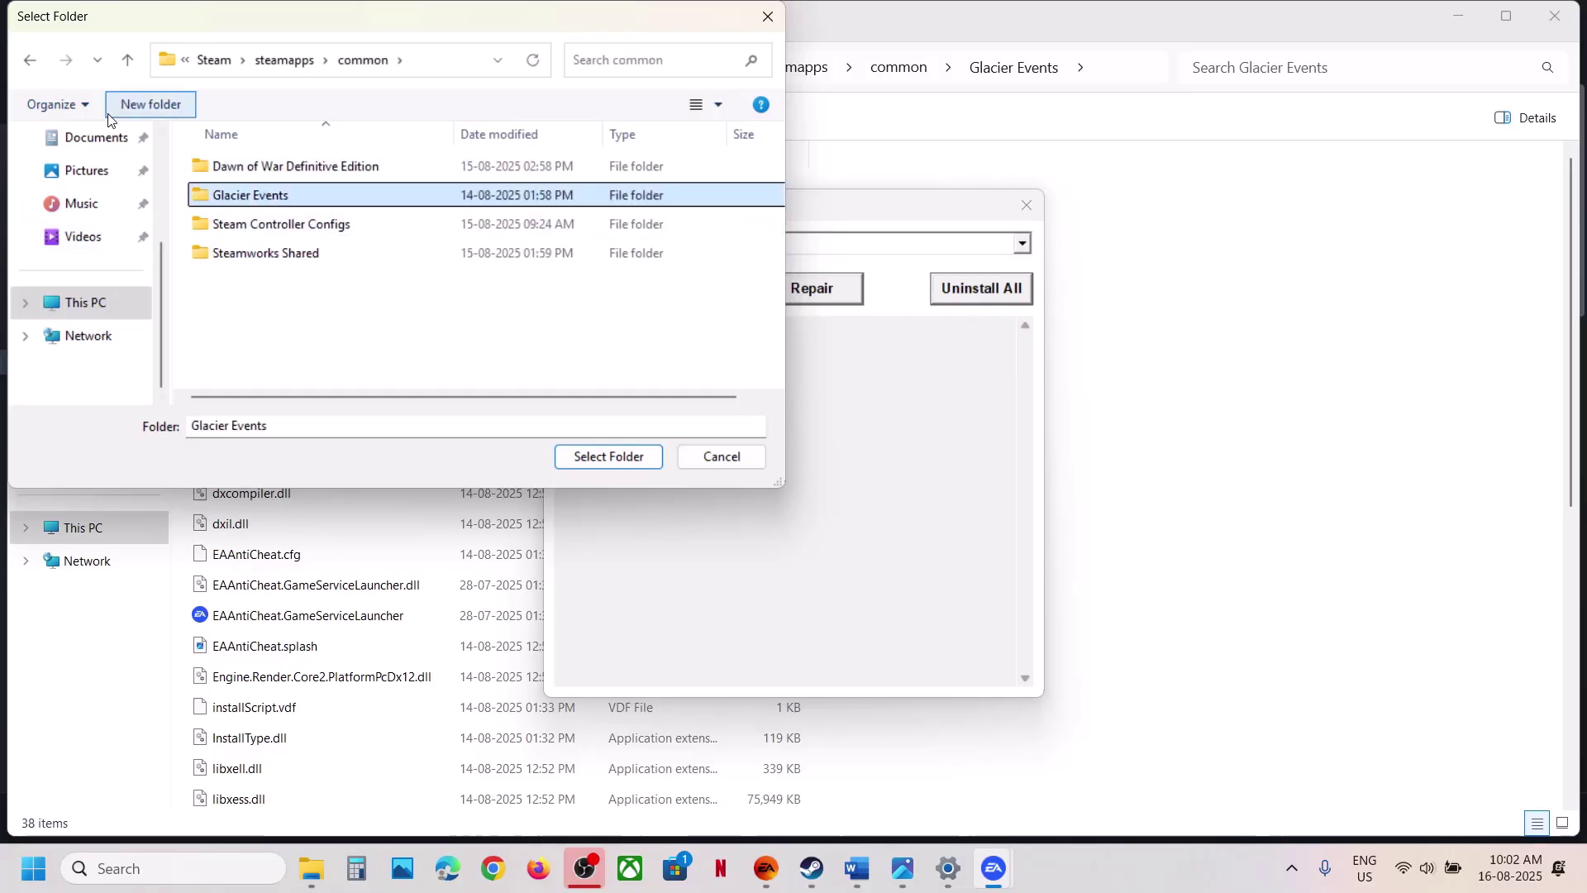
# Return to Program Files\EA Games, select Battlefield 6 Event, and run the repair.
pyautogui.click(128, 62)
pyautogui.click(128, 62)
pyautogui.click(128, 61)
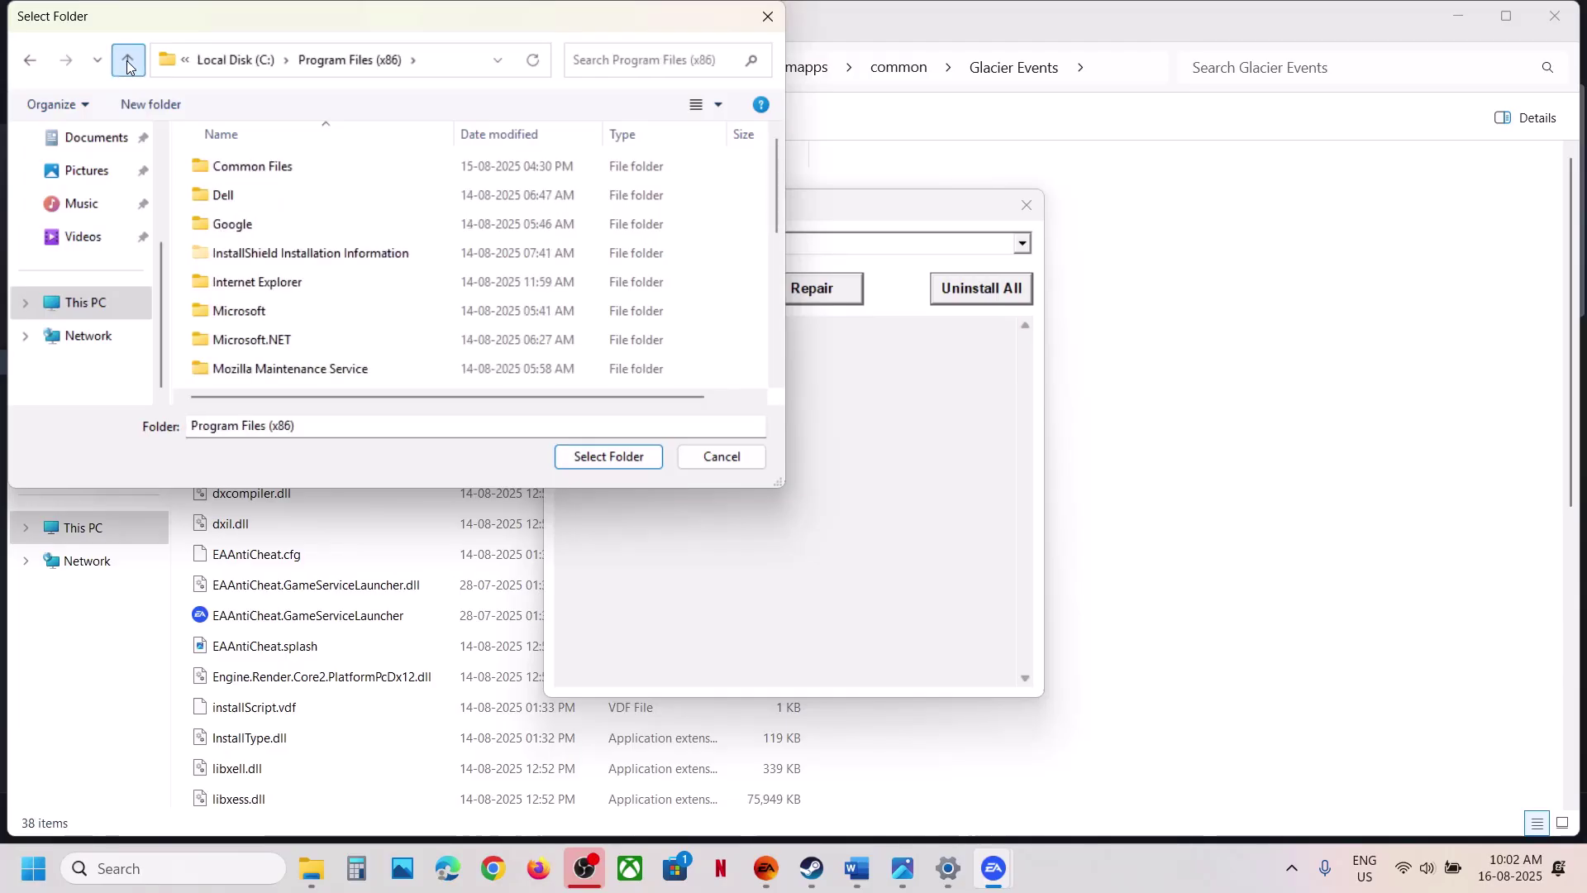
pyautogui.click(128, 61)
pyautogui.doubleClick(253, 253)
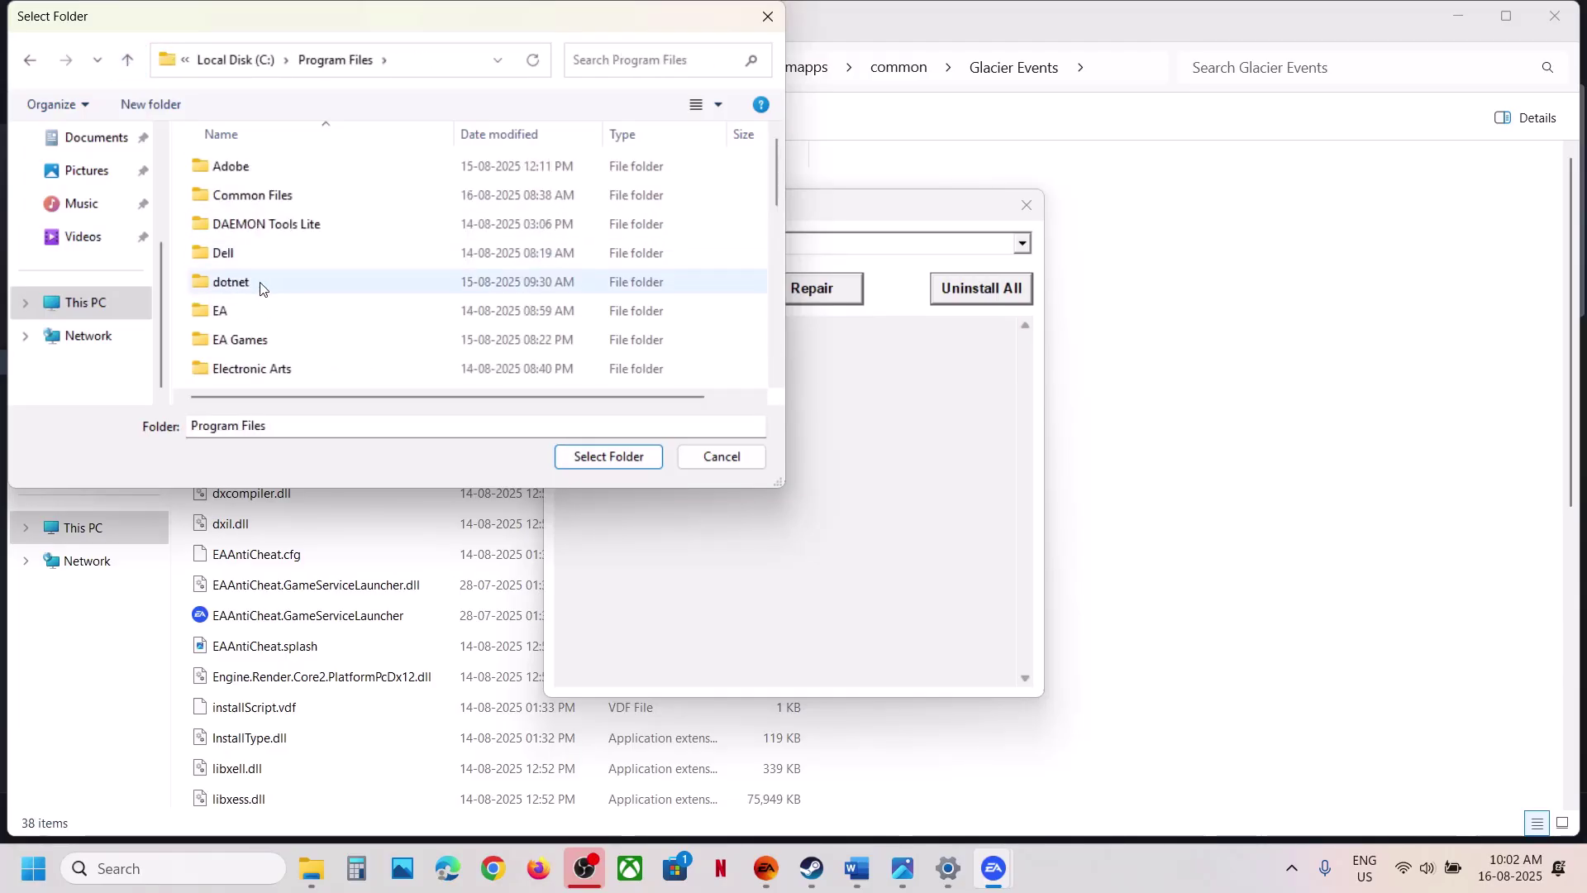
pyautogui.scroll(-2, 260, 298)
pyautogui.doubleClick(239, 172)
pyautogui.click(293, 167)
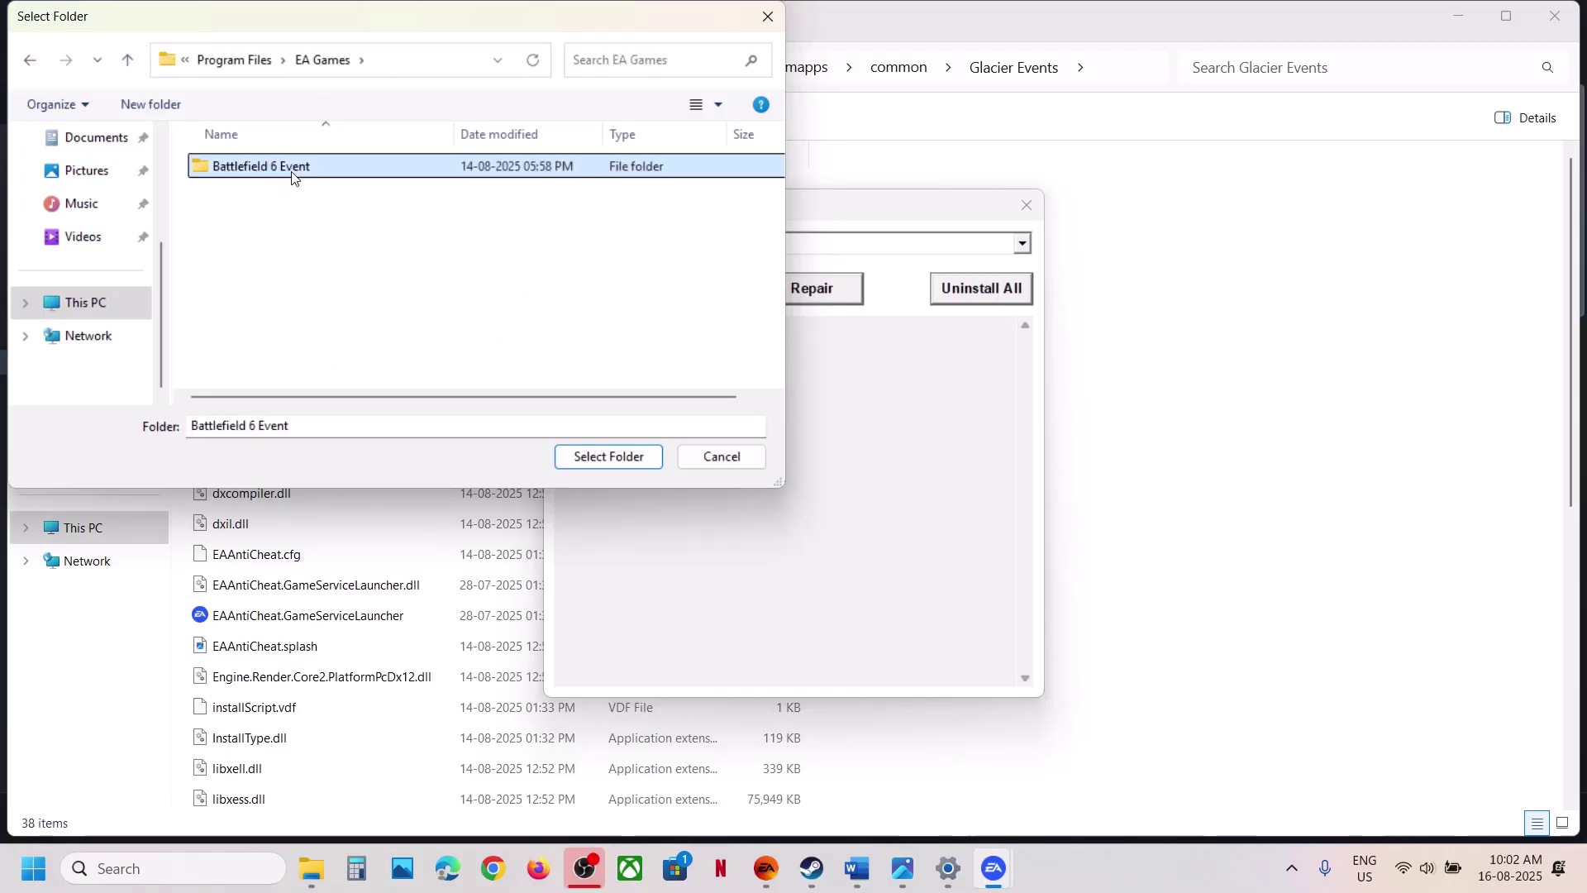
pyautogui.click(610, 457)
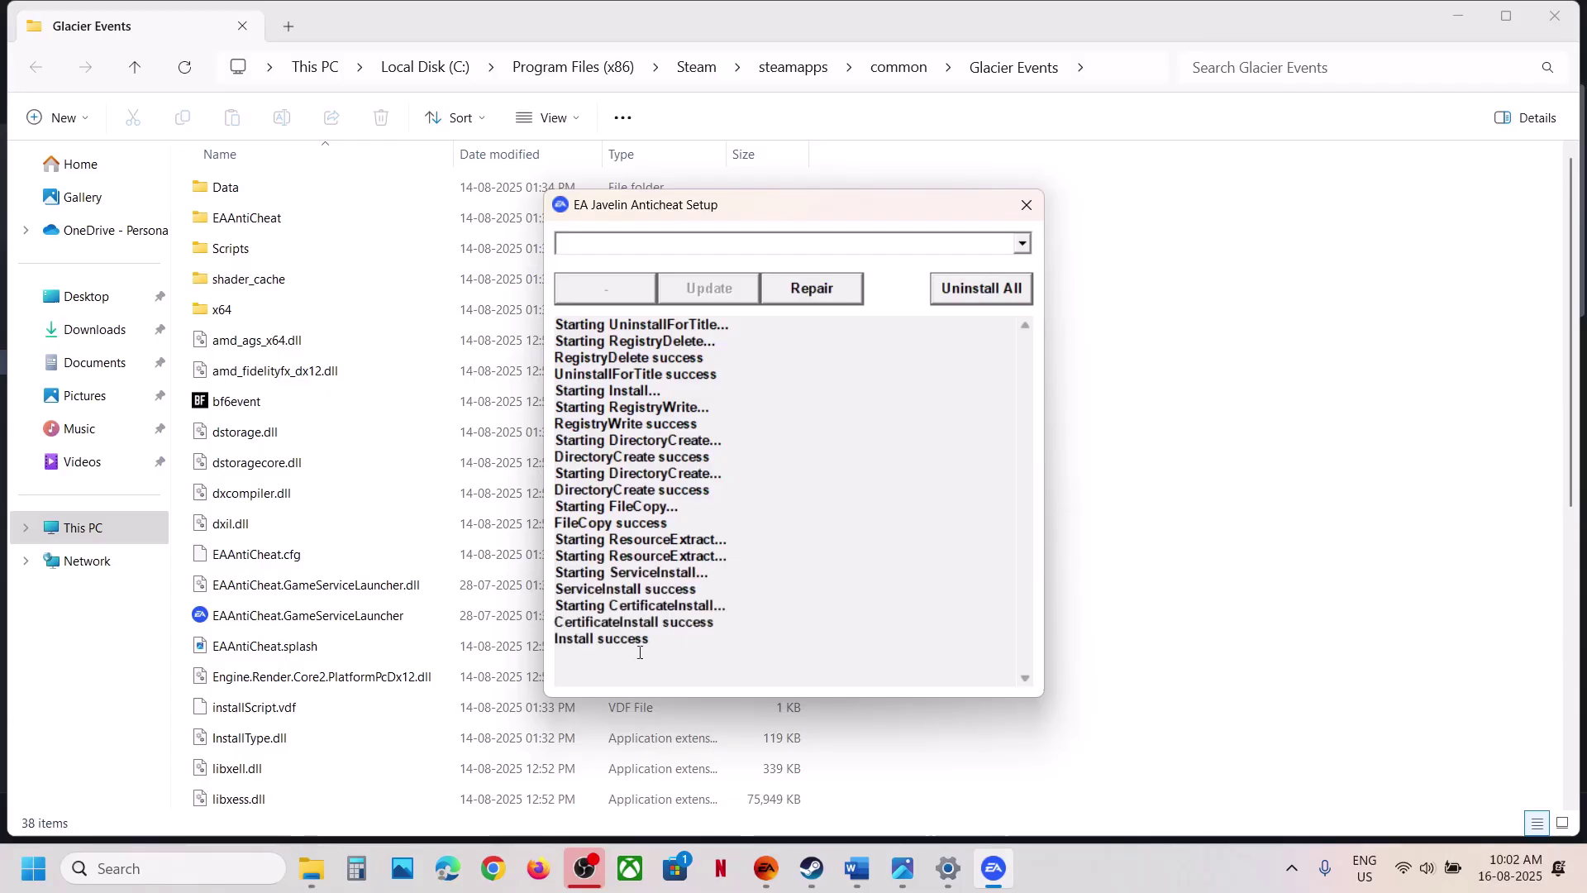
# Confirm Install success in the log, then run Uninstall All.
pyautogui.moveTo(651, 638); pyautogui.dragTo(544, 645)
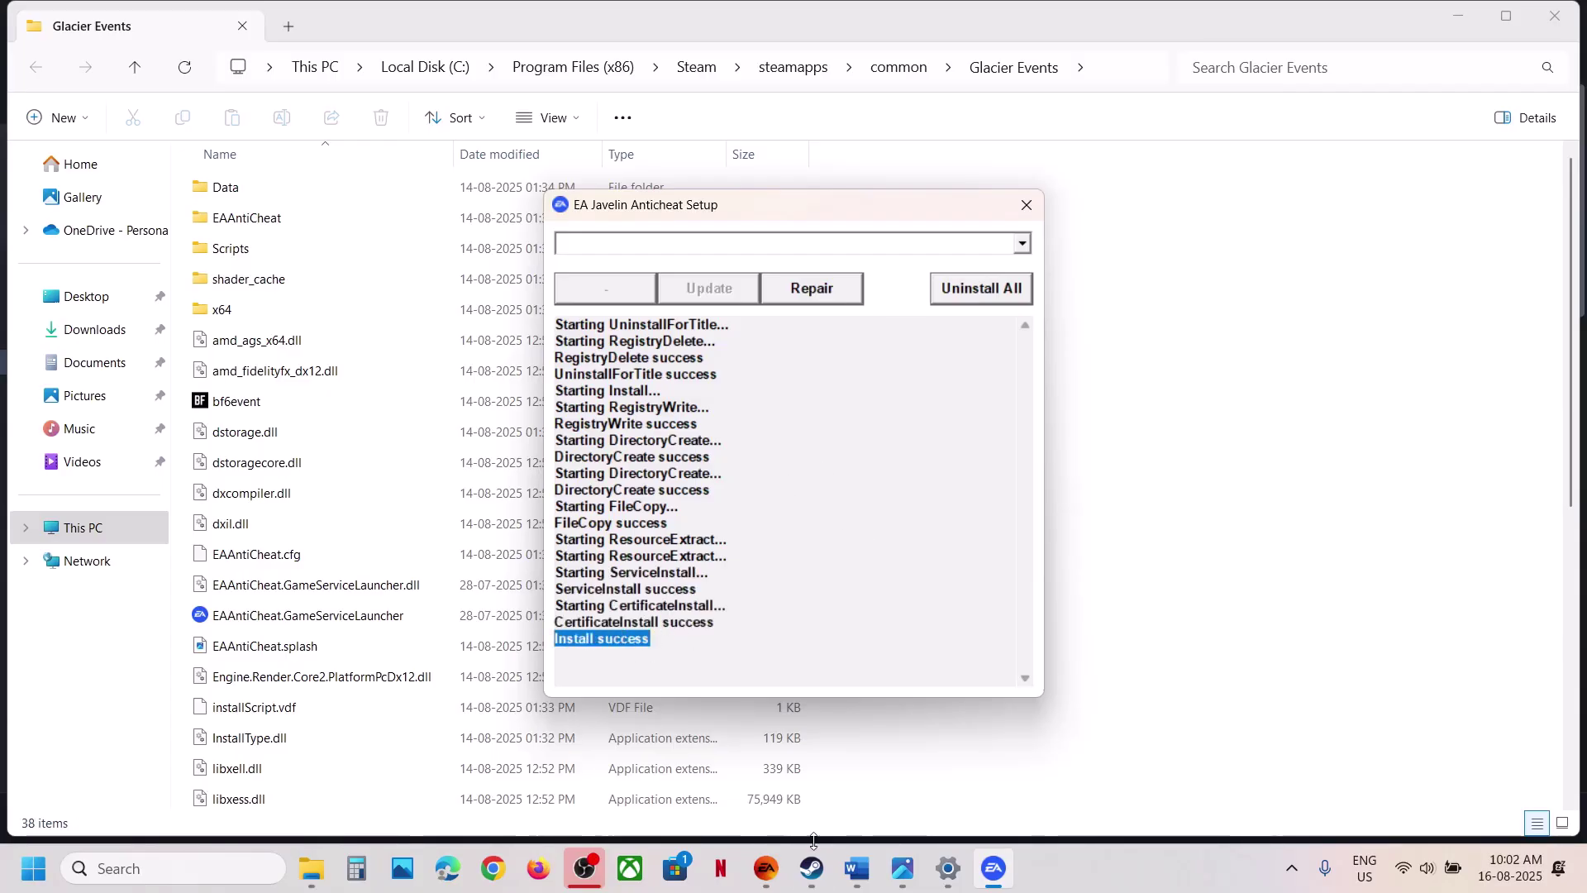
pyautogui.click(777, 871)
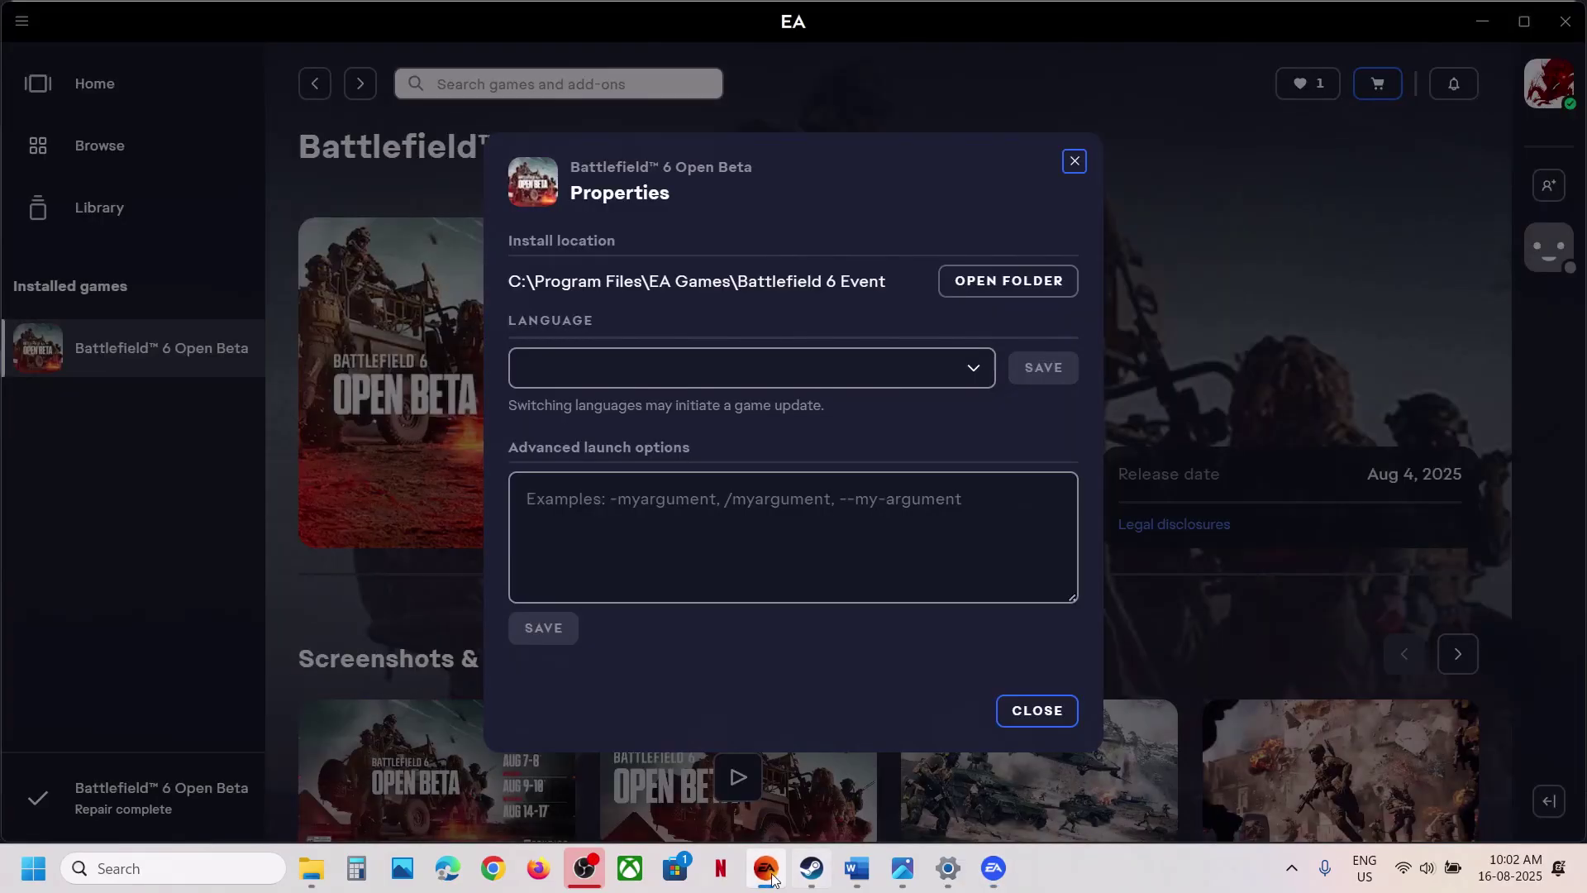
pyautogui.click(780, 871)
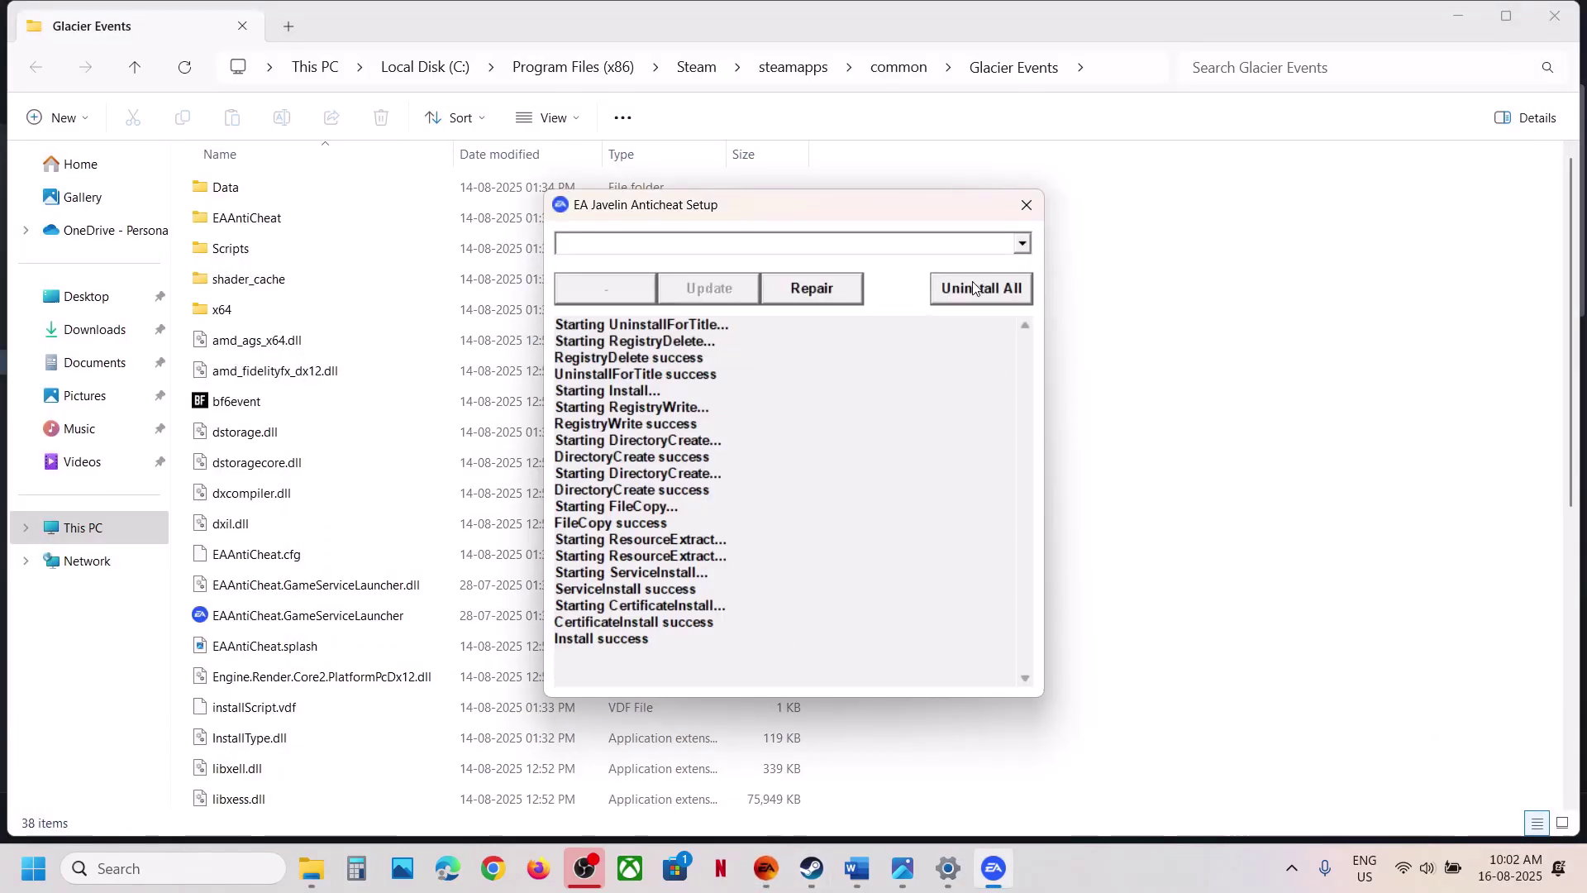
pyautogui.click(995, 289)
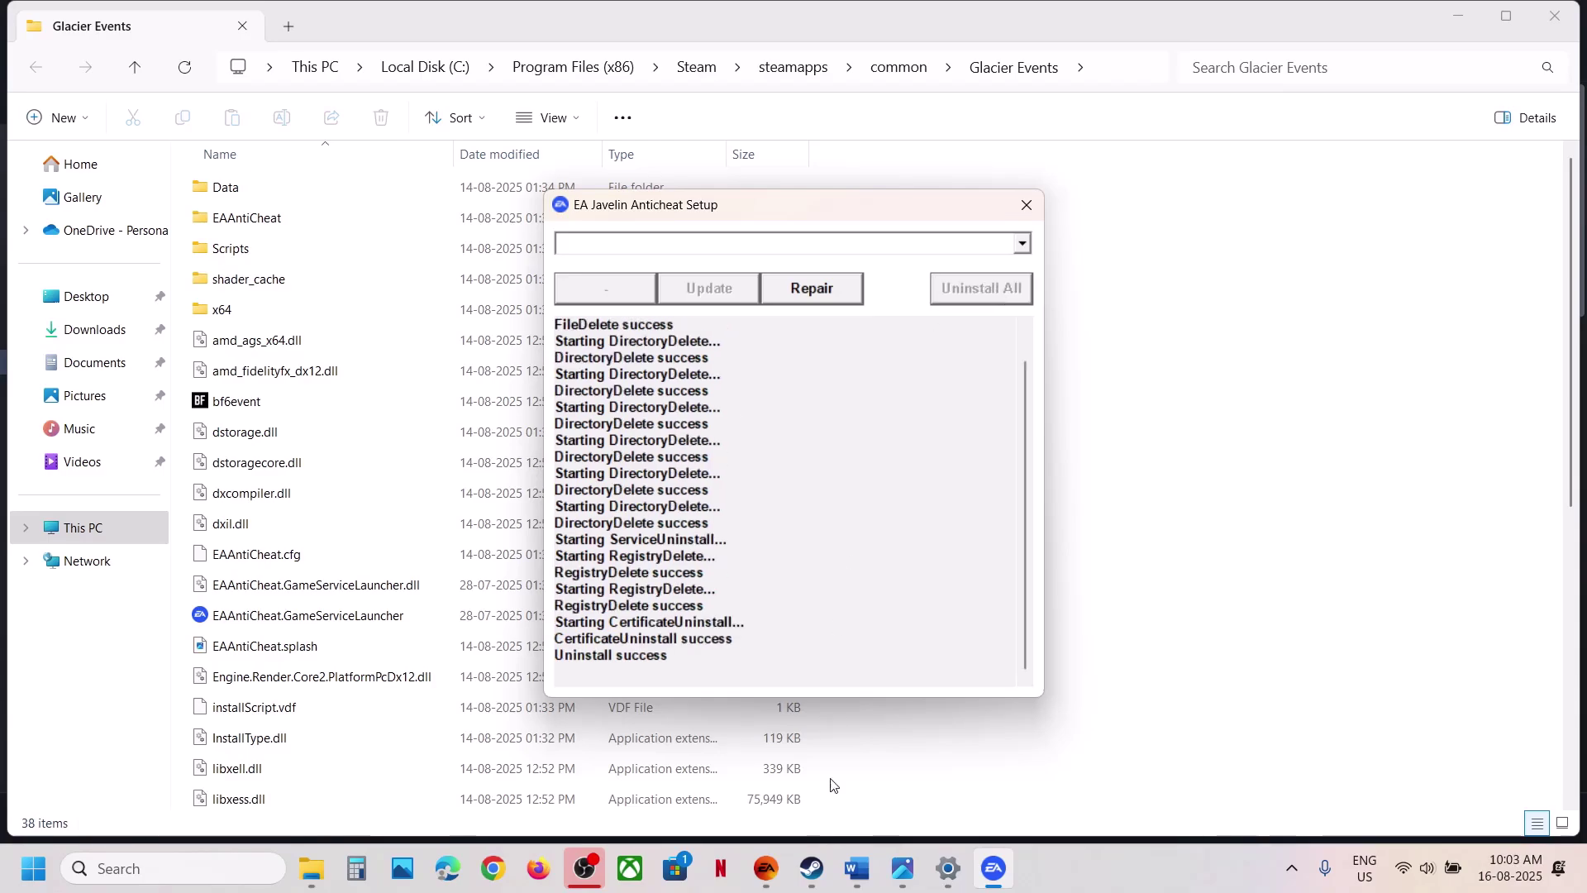
# Close the game properties, launch Battlefield 6 Open Beta in EA app, and close the setup.
pyautogui.click(765, 867)
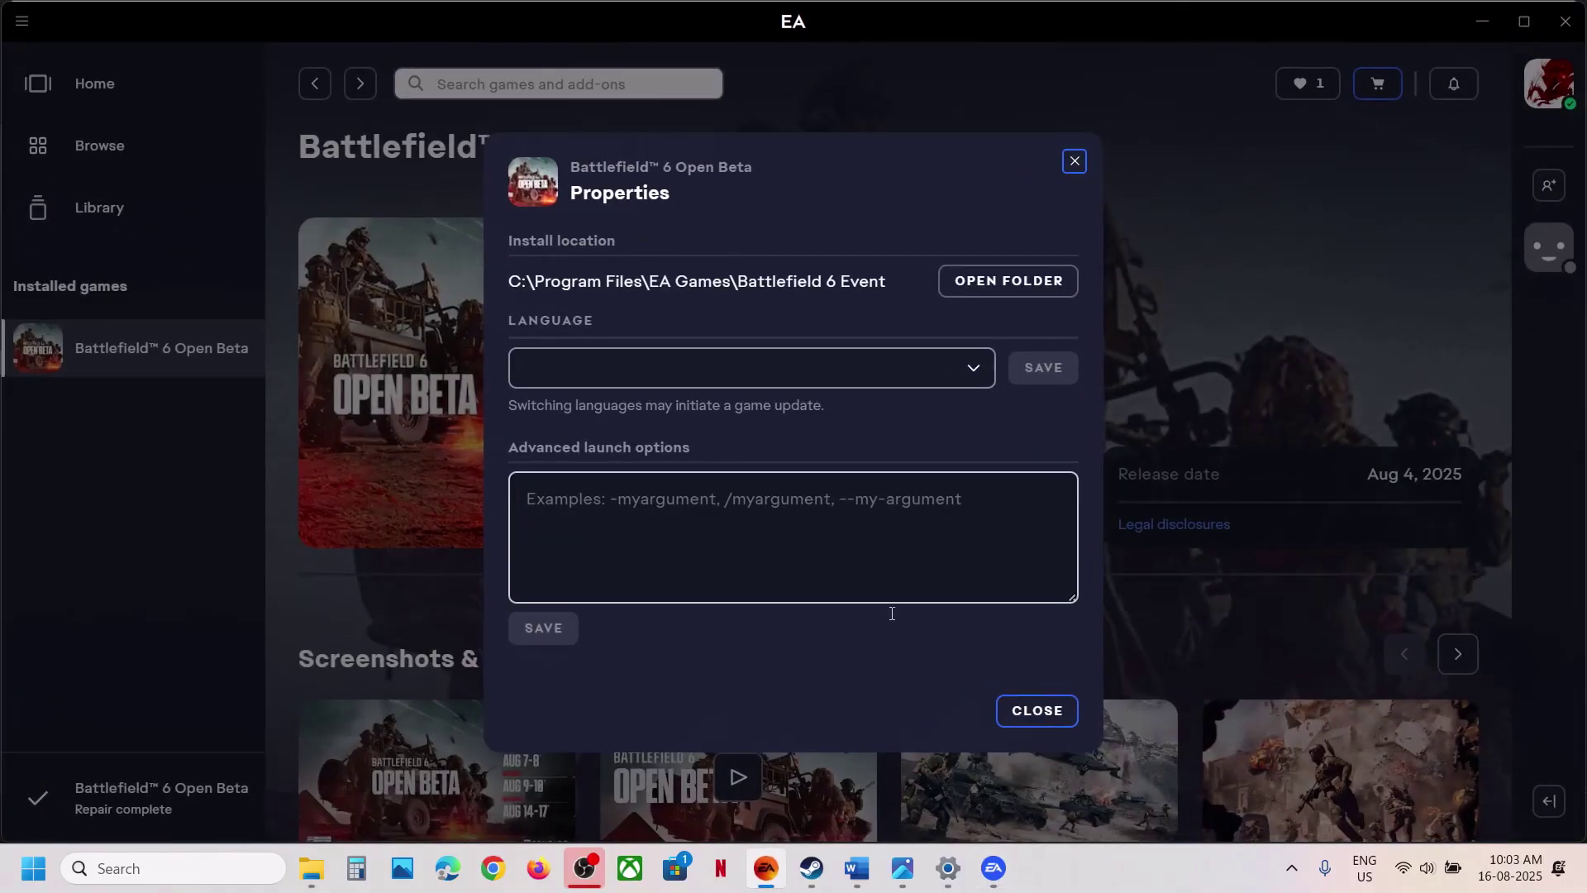
pyautogui.click(1036, 710)
pyautogui.click(980, 510)
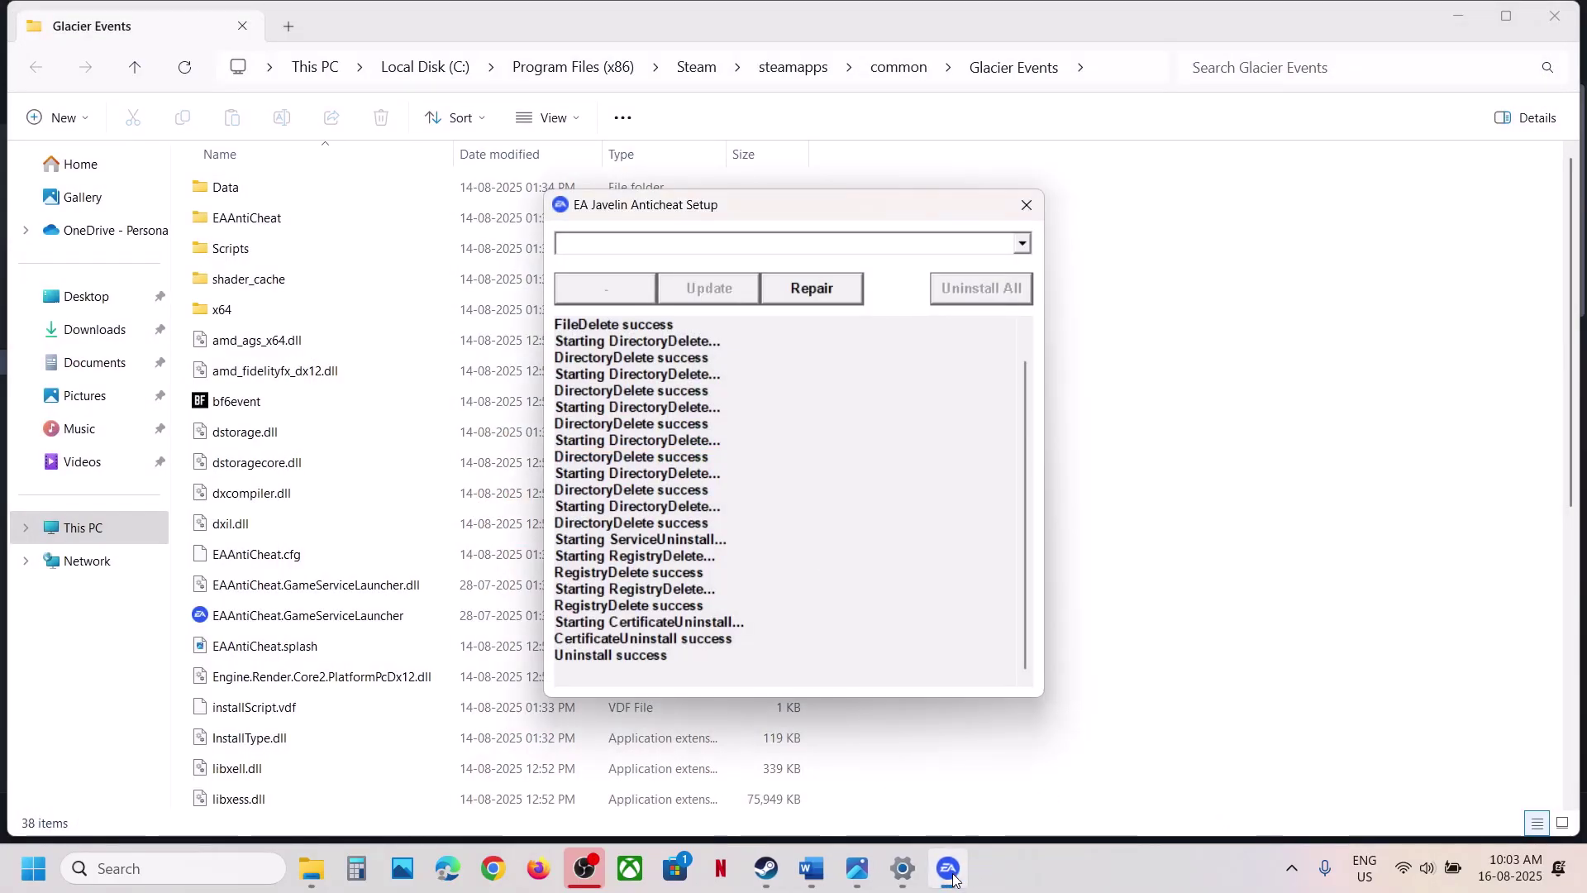
pyautogui.click(1019, 214)
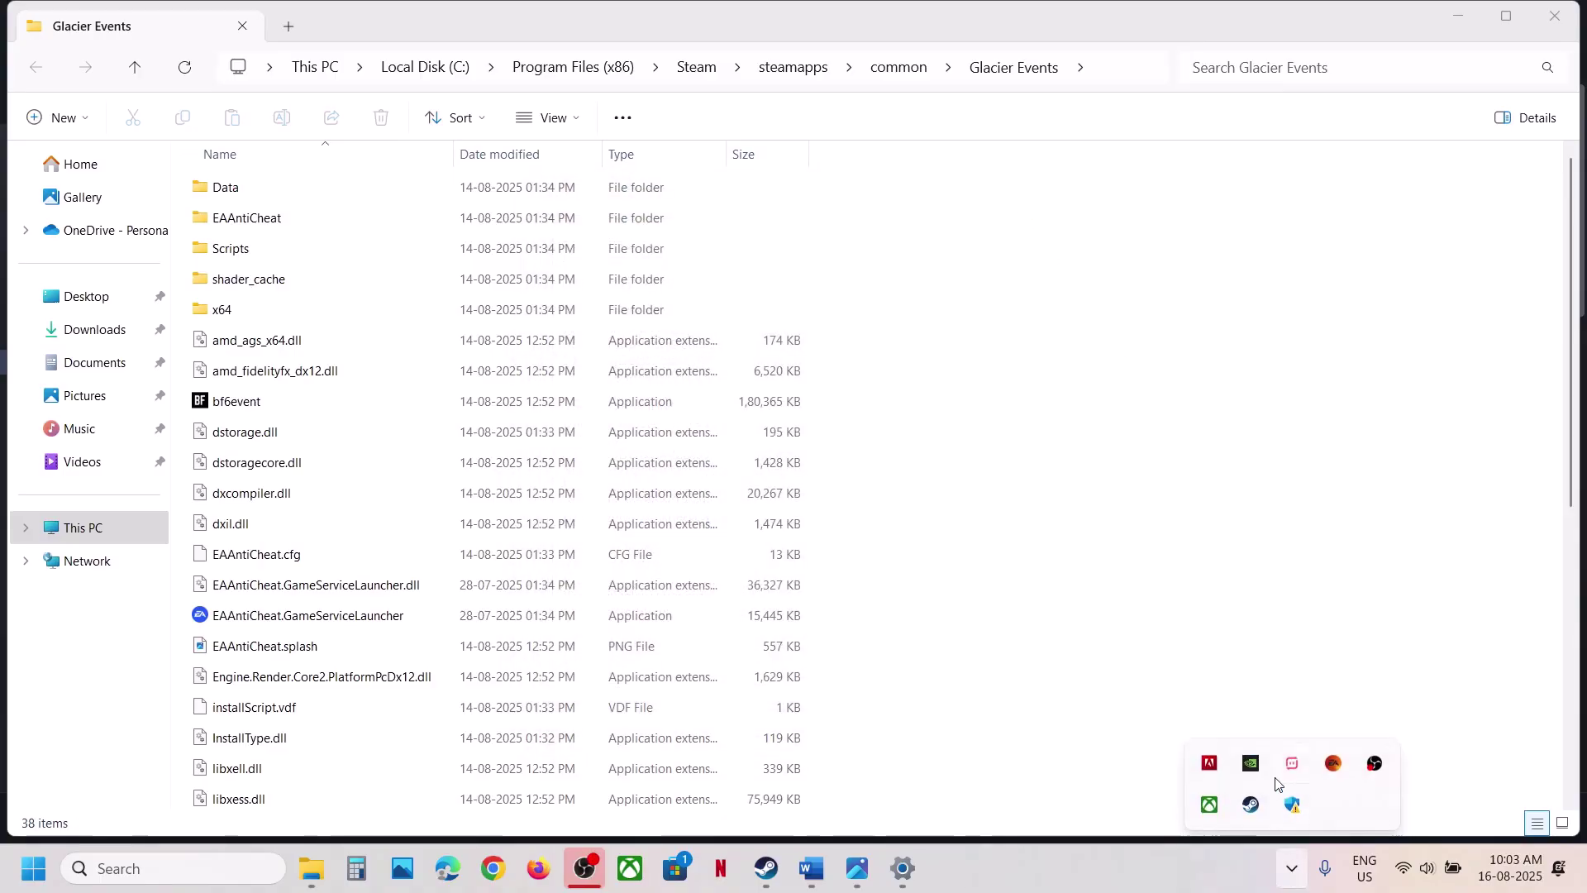
# Select the EA anticheat help link under Step 2 in the EA Anticheat notes.
pyautogui.click(1333, 762)
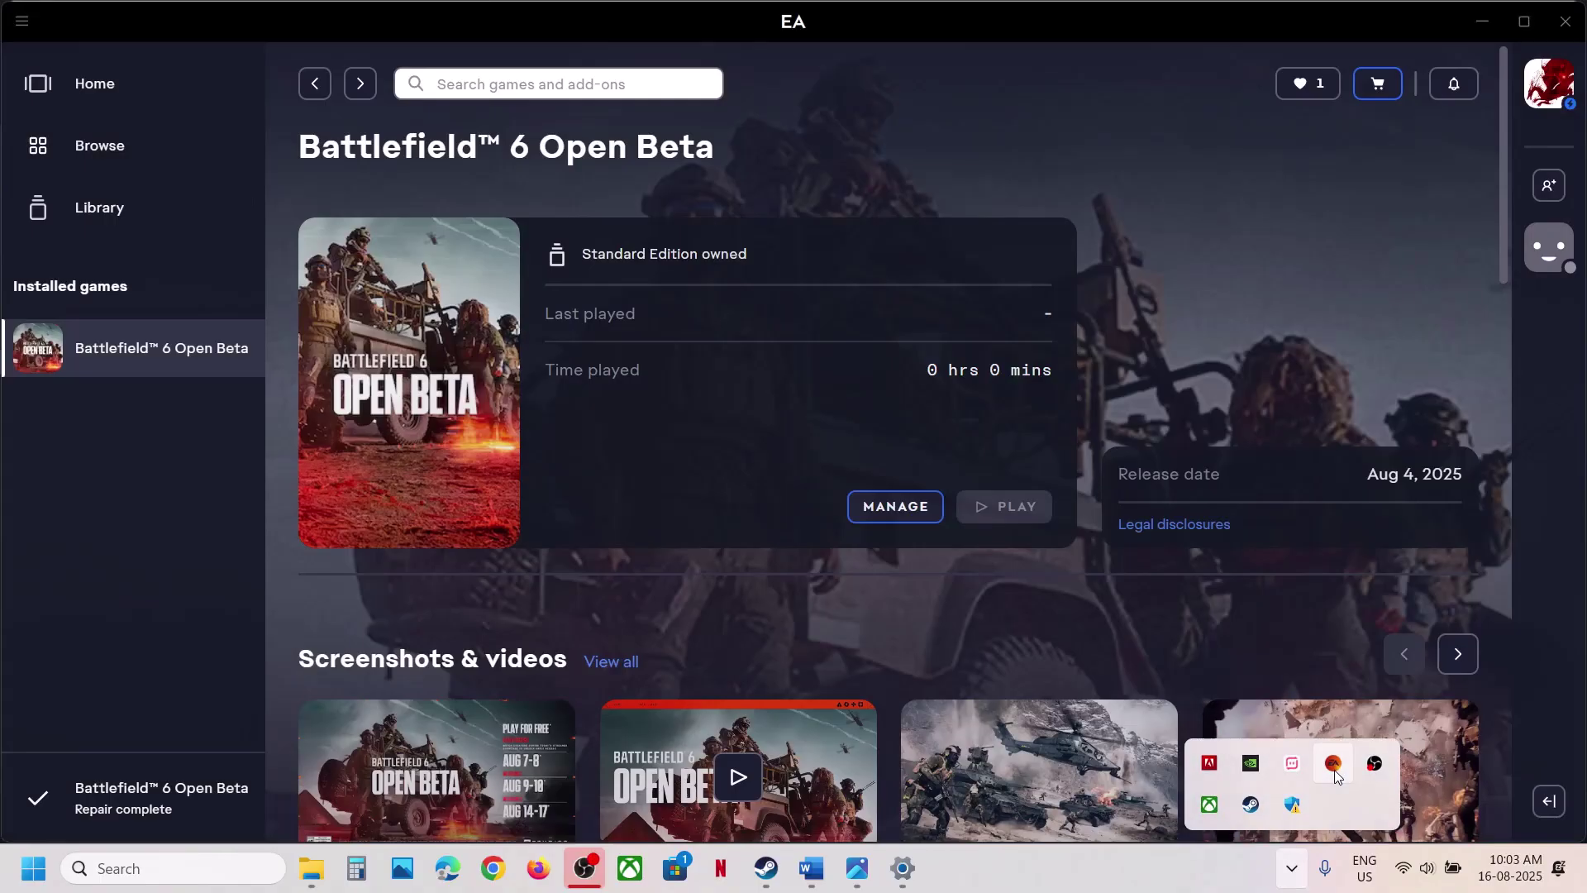
pyautogui.click(1048, 870)
pyautogui.click(809, 869)
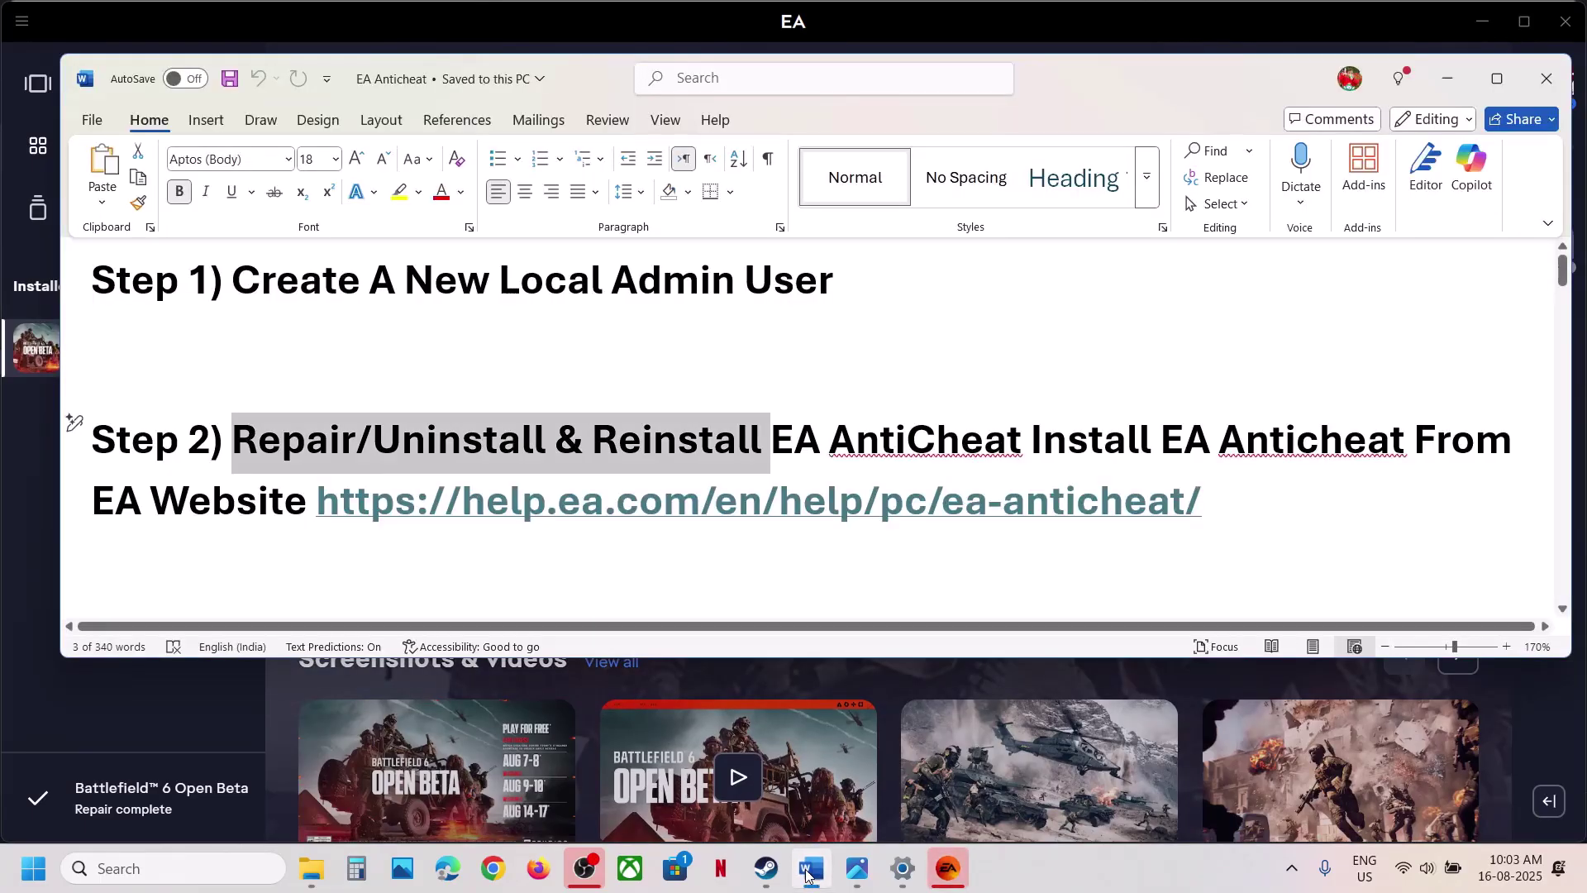
pyautogui.moveTo(1221, 489); pyautogui.dragTo(315, 496)
pyautogui.hotkey('ctrl', 'c')
pyautogui.keyDown('ctrl'); pyautogui.click(755, 512); pyautogui.keyUp('ctrl')
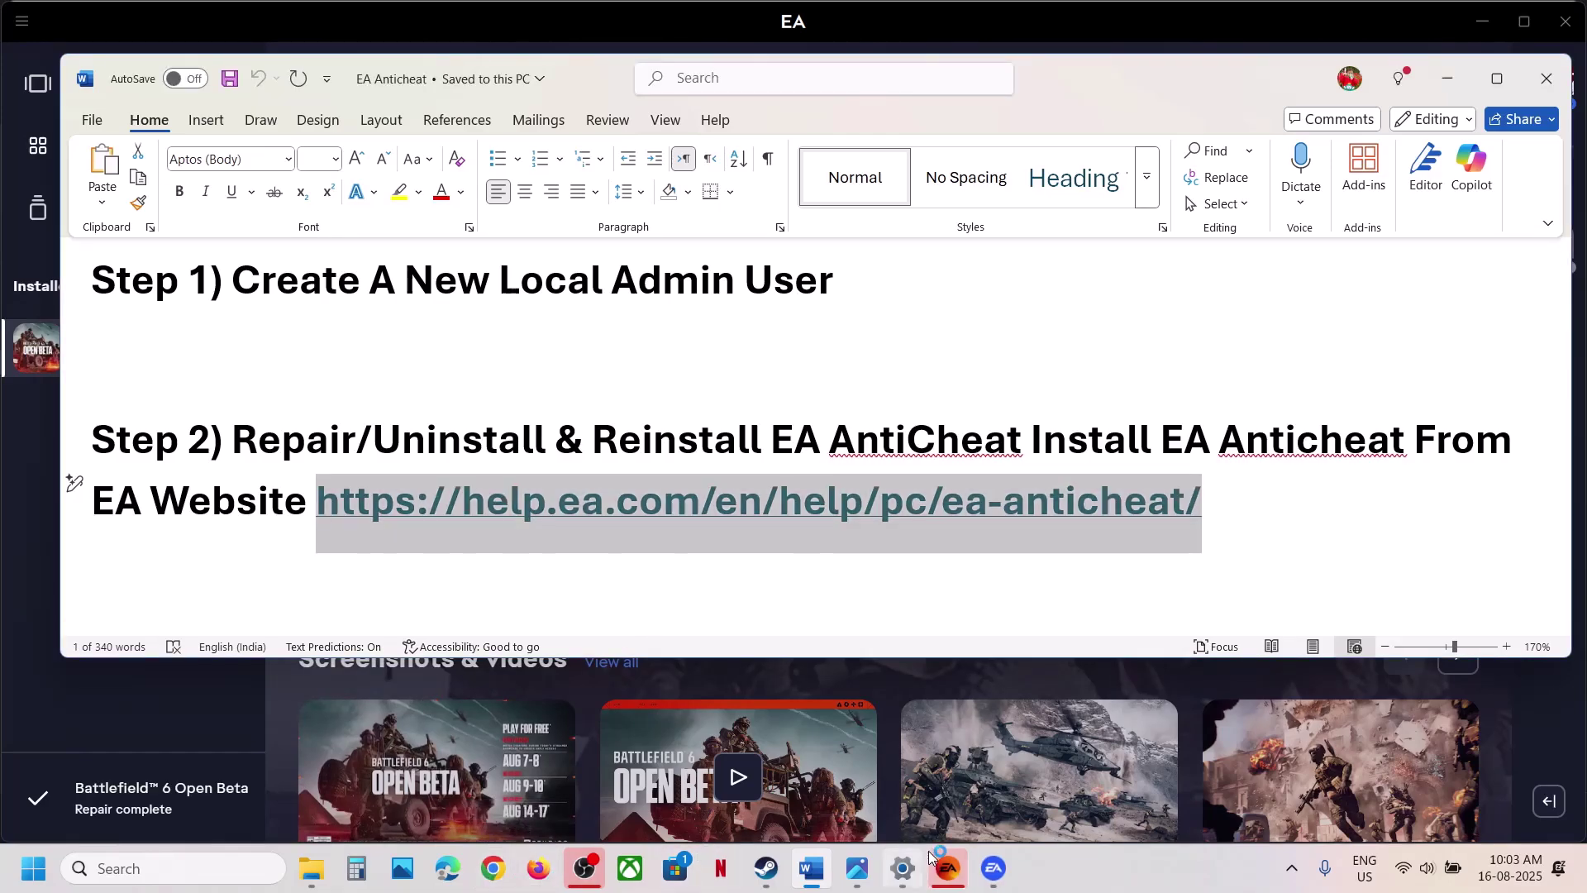
pyautogui.click(990, 883)
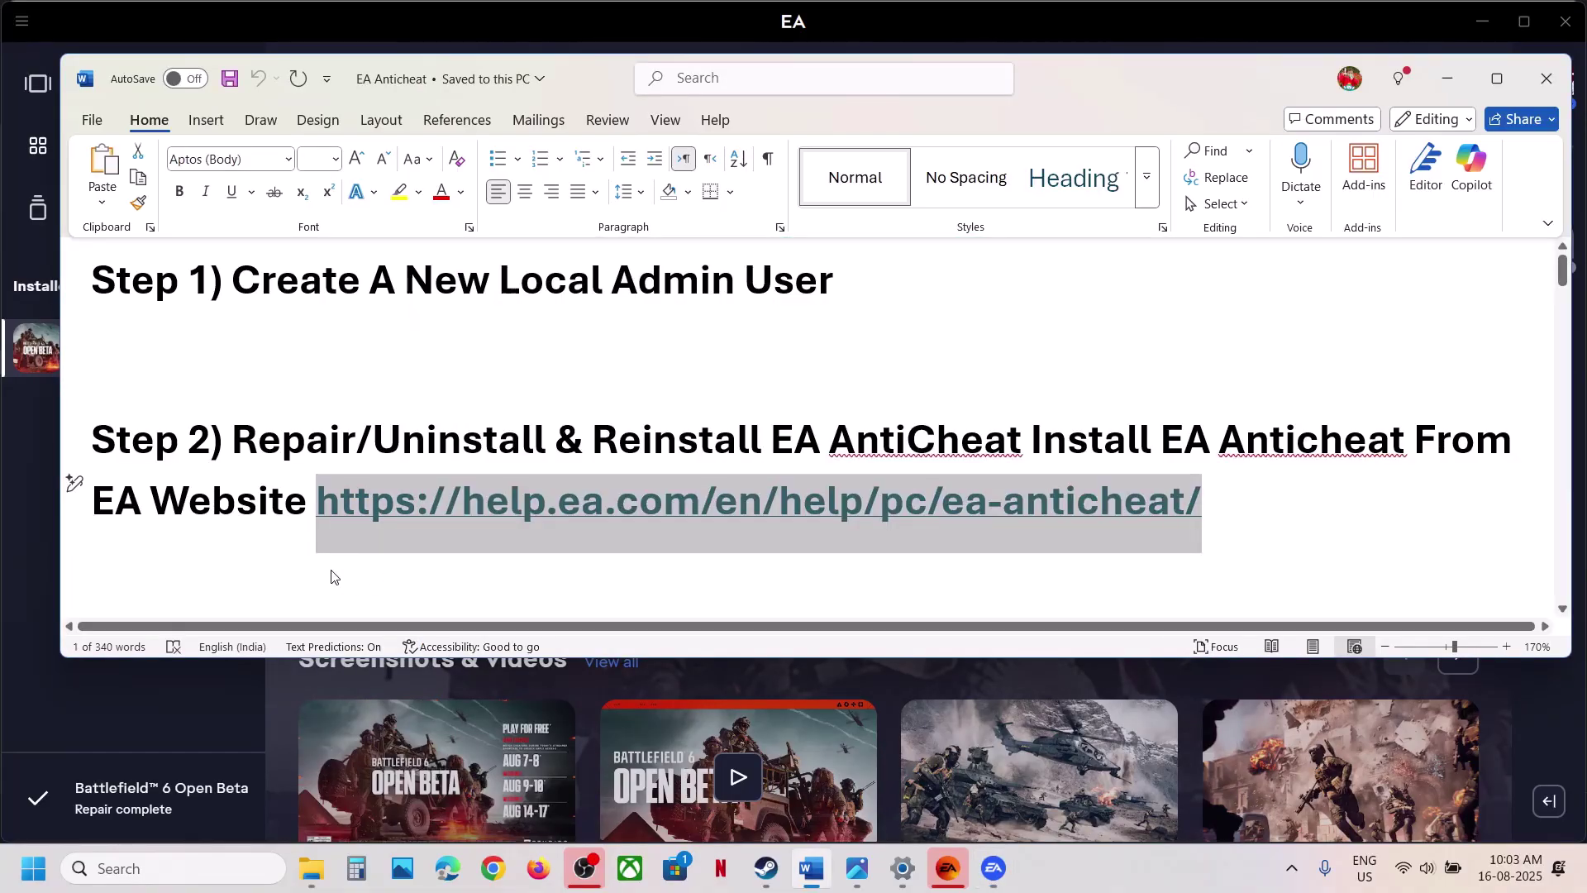
pyautogui.click(493, 868)
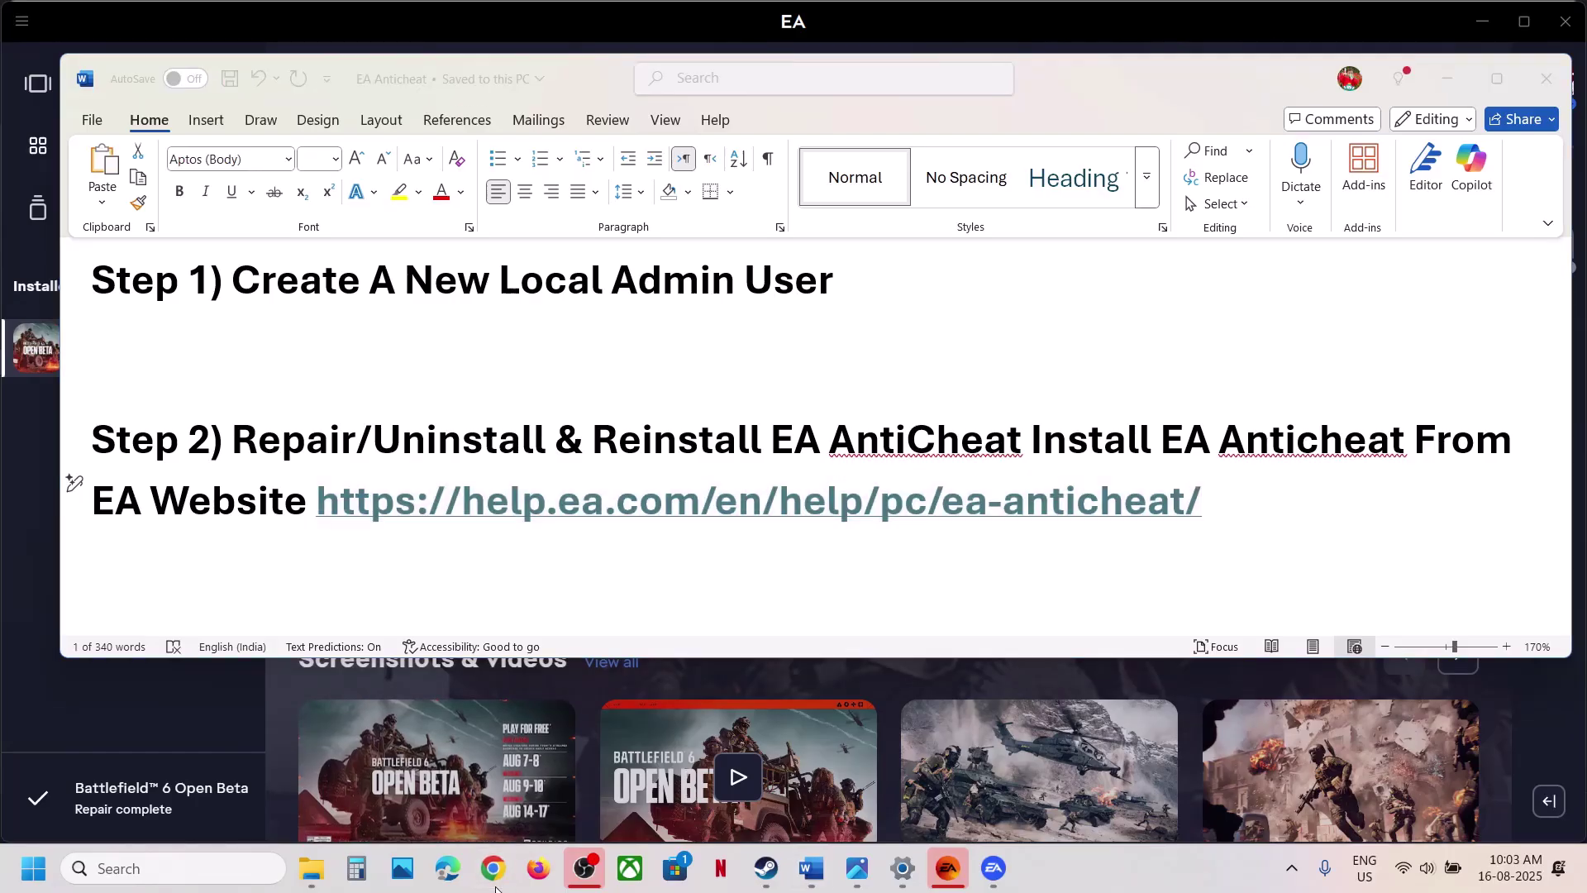
# Load the EA anticheat help page from the pasted link and scroll to the install steps.
pyautogui.hotkey('ctrl', 'v')
pyautogui.press('Return')
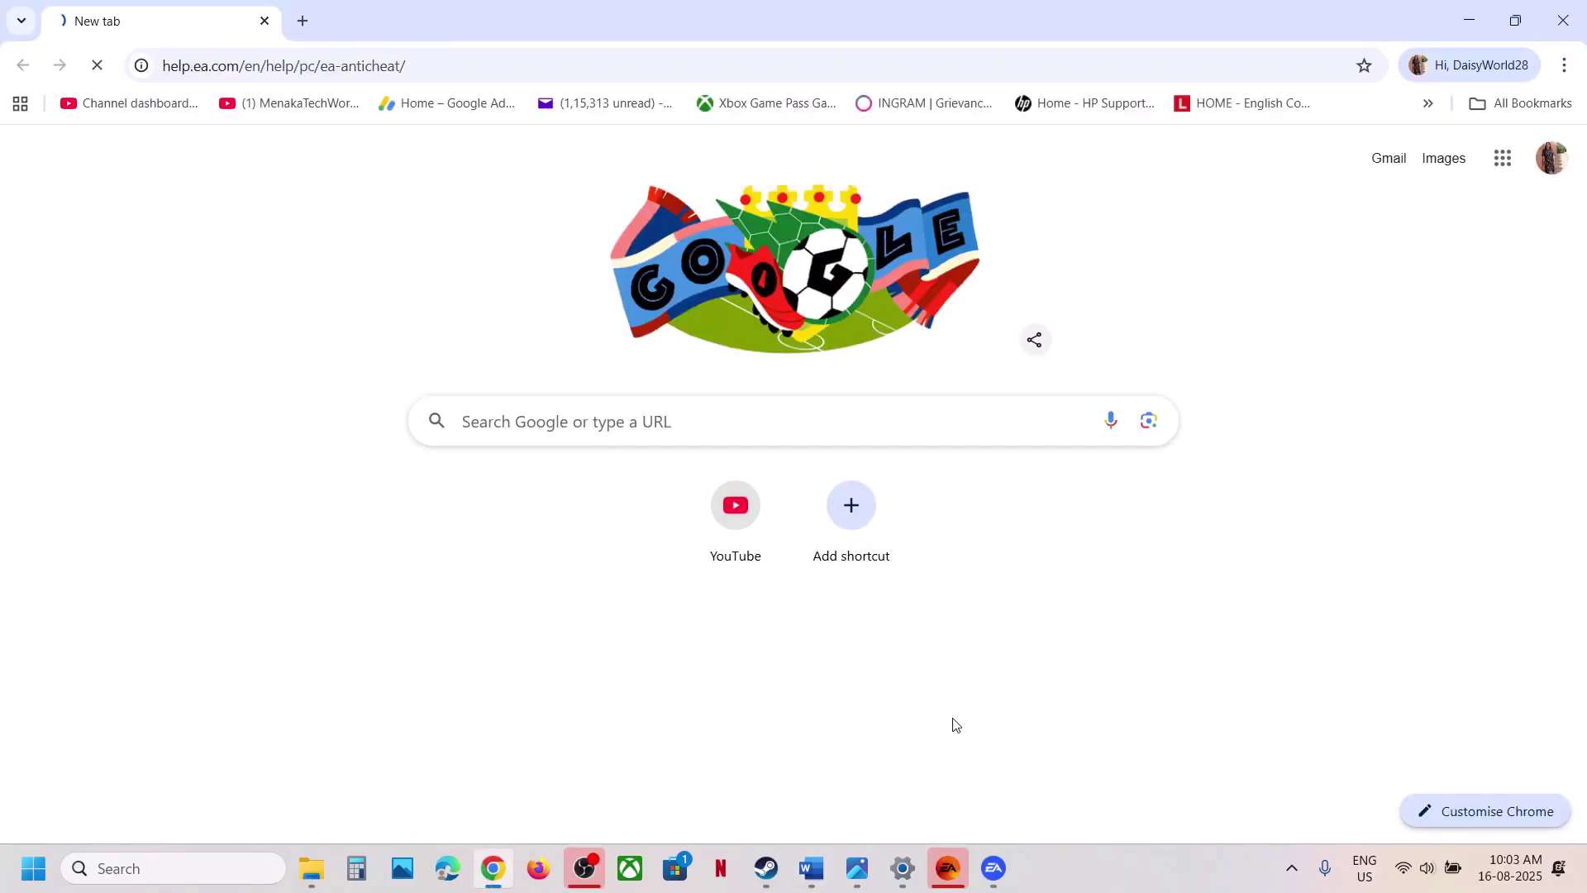
pyautogui.click(995, 869)
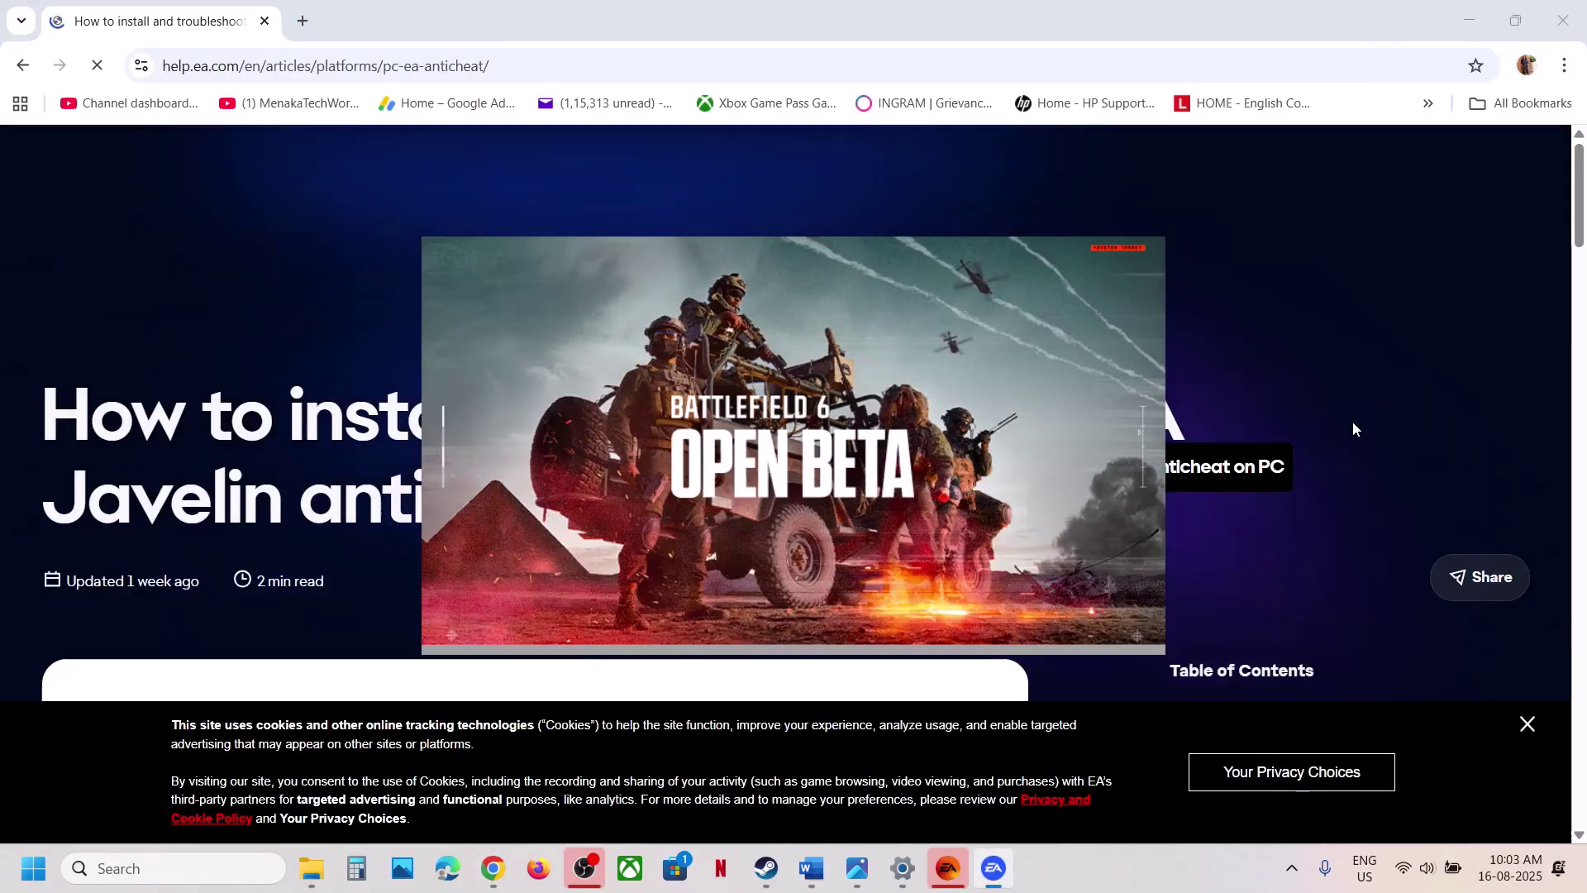
pyautogui.click(1317, 368)
pyautogui.scroll(-10, 414, 552)
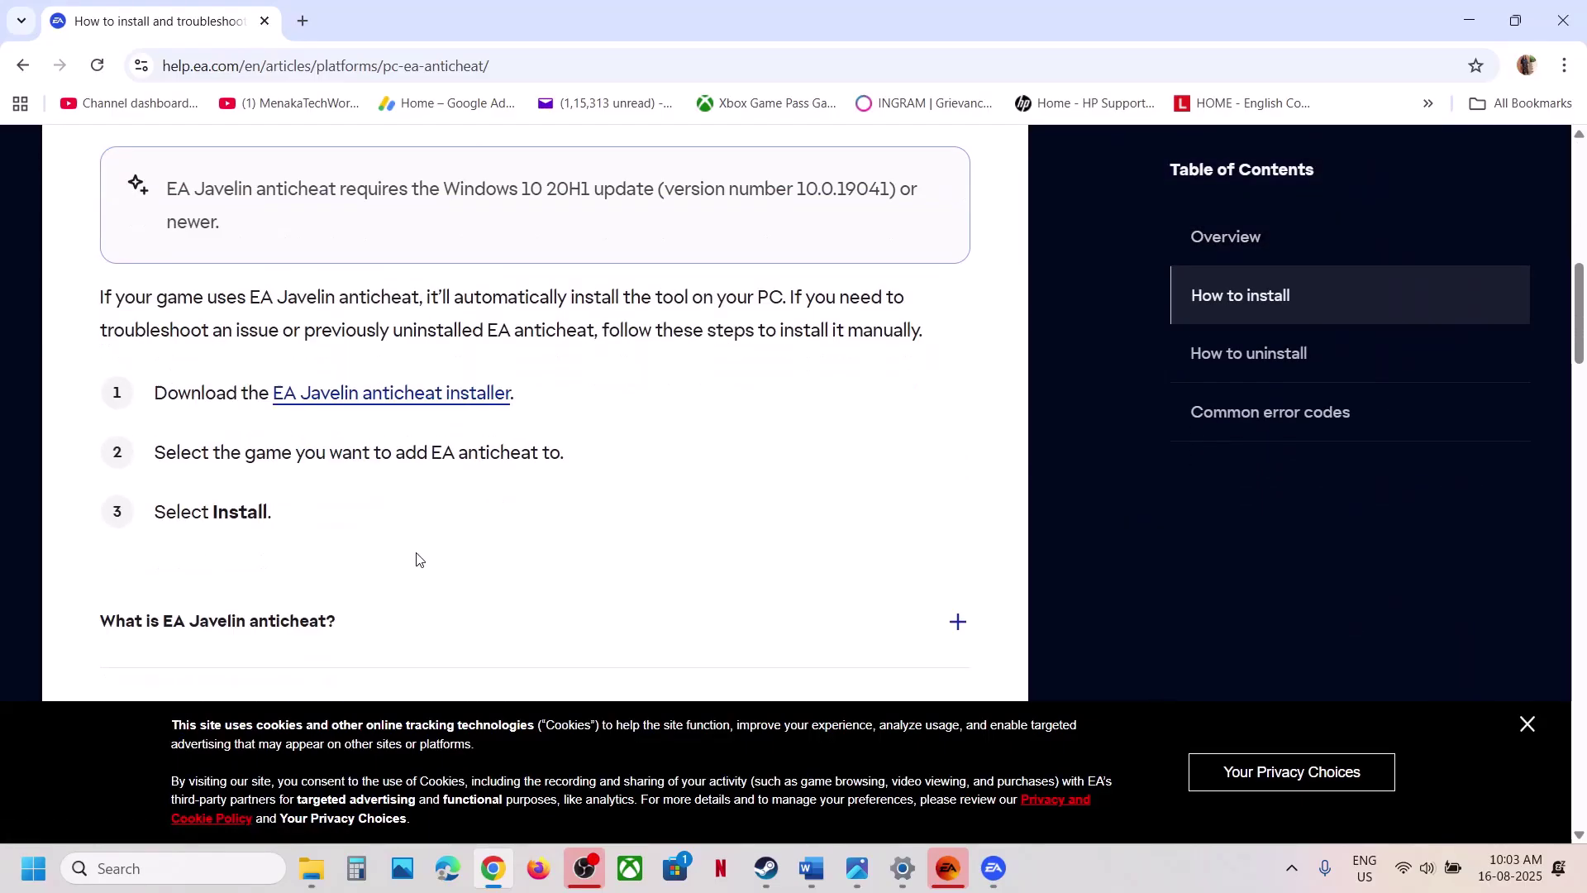
# Download the EA Javelin anticheat installer, dismiss the wait-times popup, and close the setup window.
pyautogui.click(383, 362)
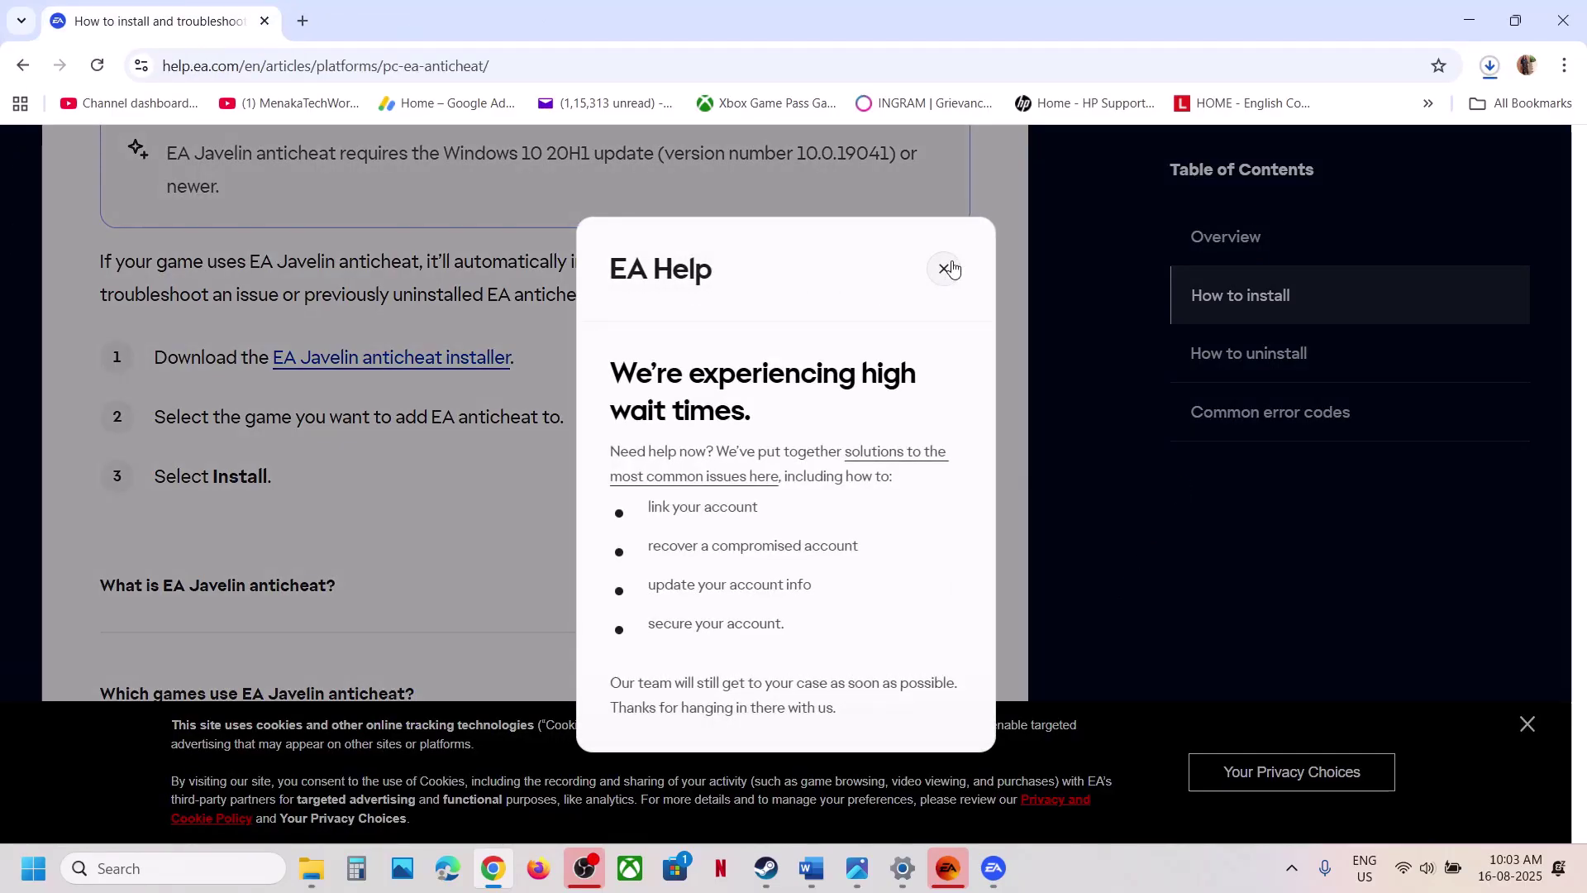
pyautogui.click(948, 267)
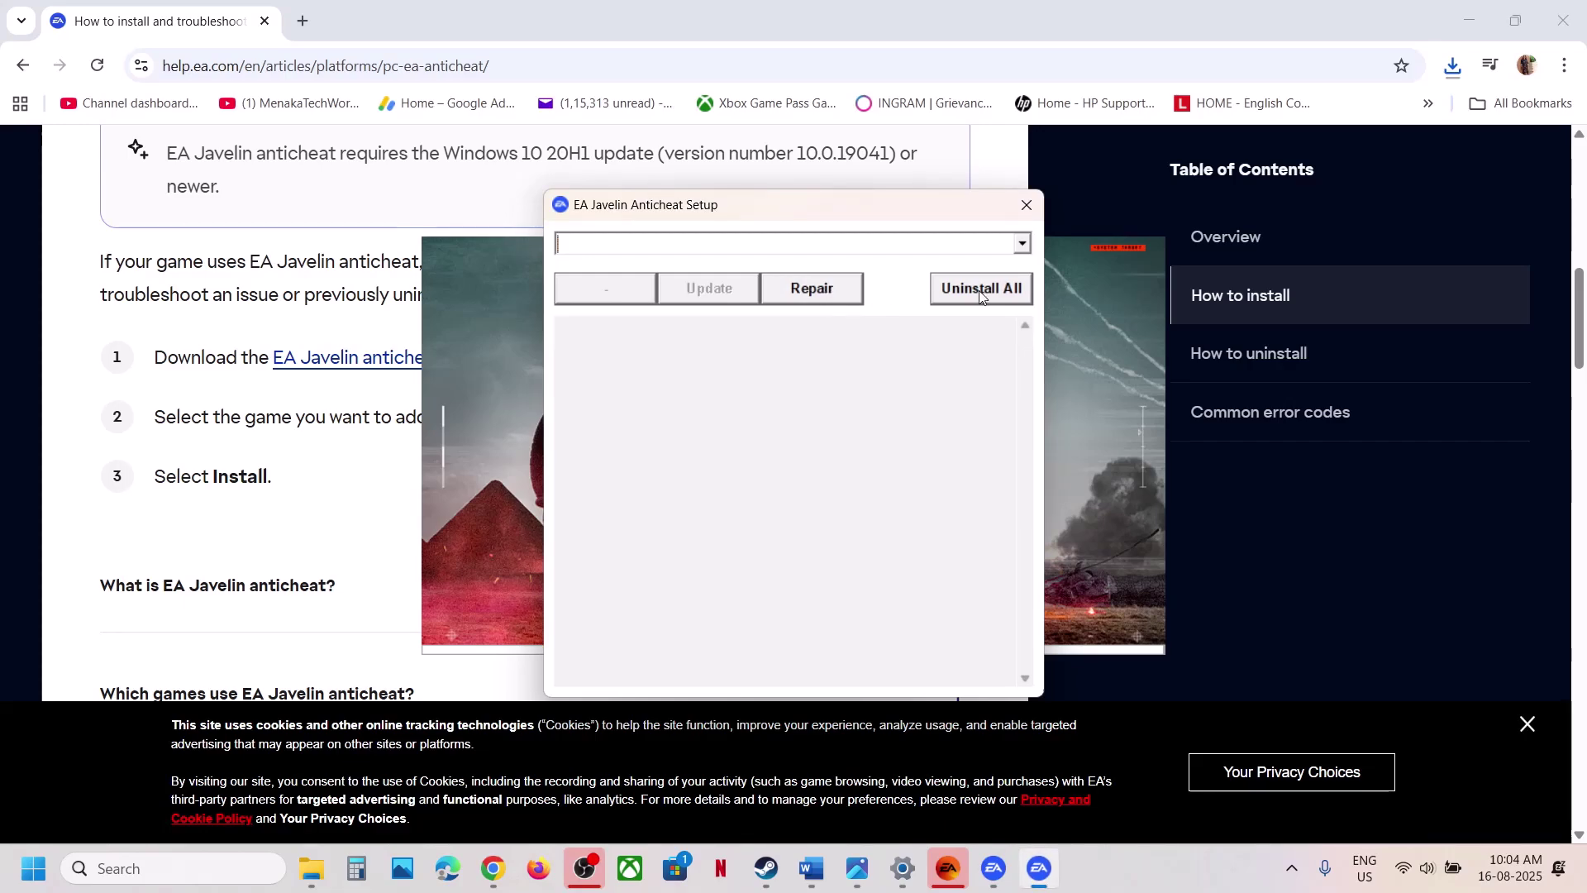
pyautogui.click(1032, 202)
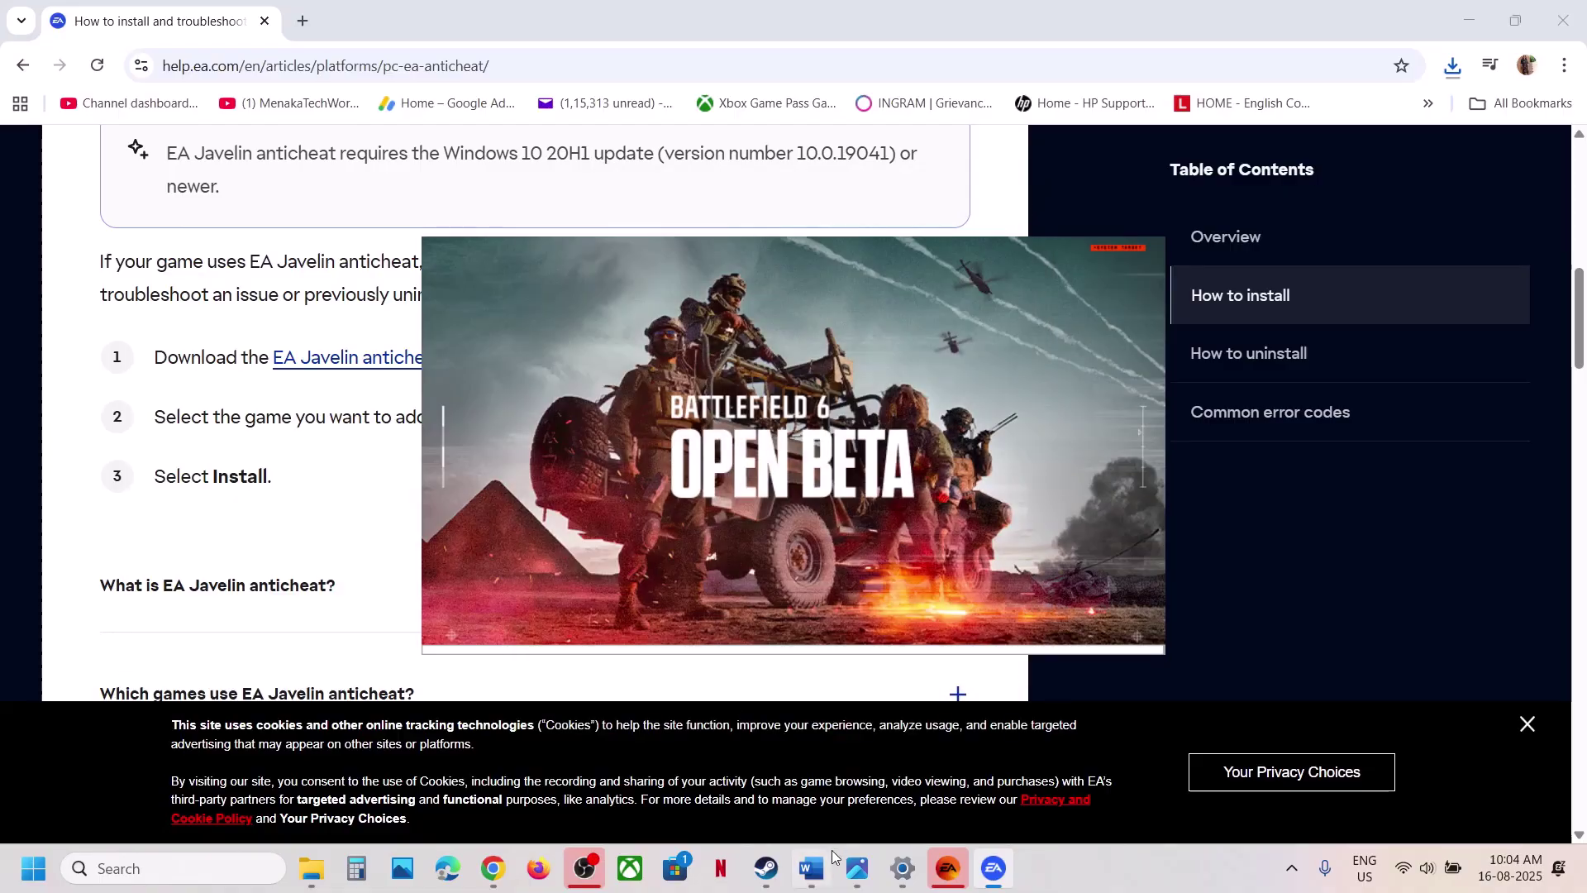
# Select the exploit protection wording in the EA Anticheat notes document.
pyautogui.click(812, 867)
pyautogui.scroll(-3, 600, 521)
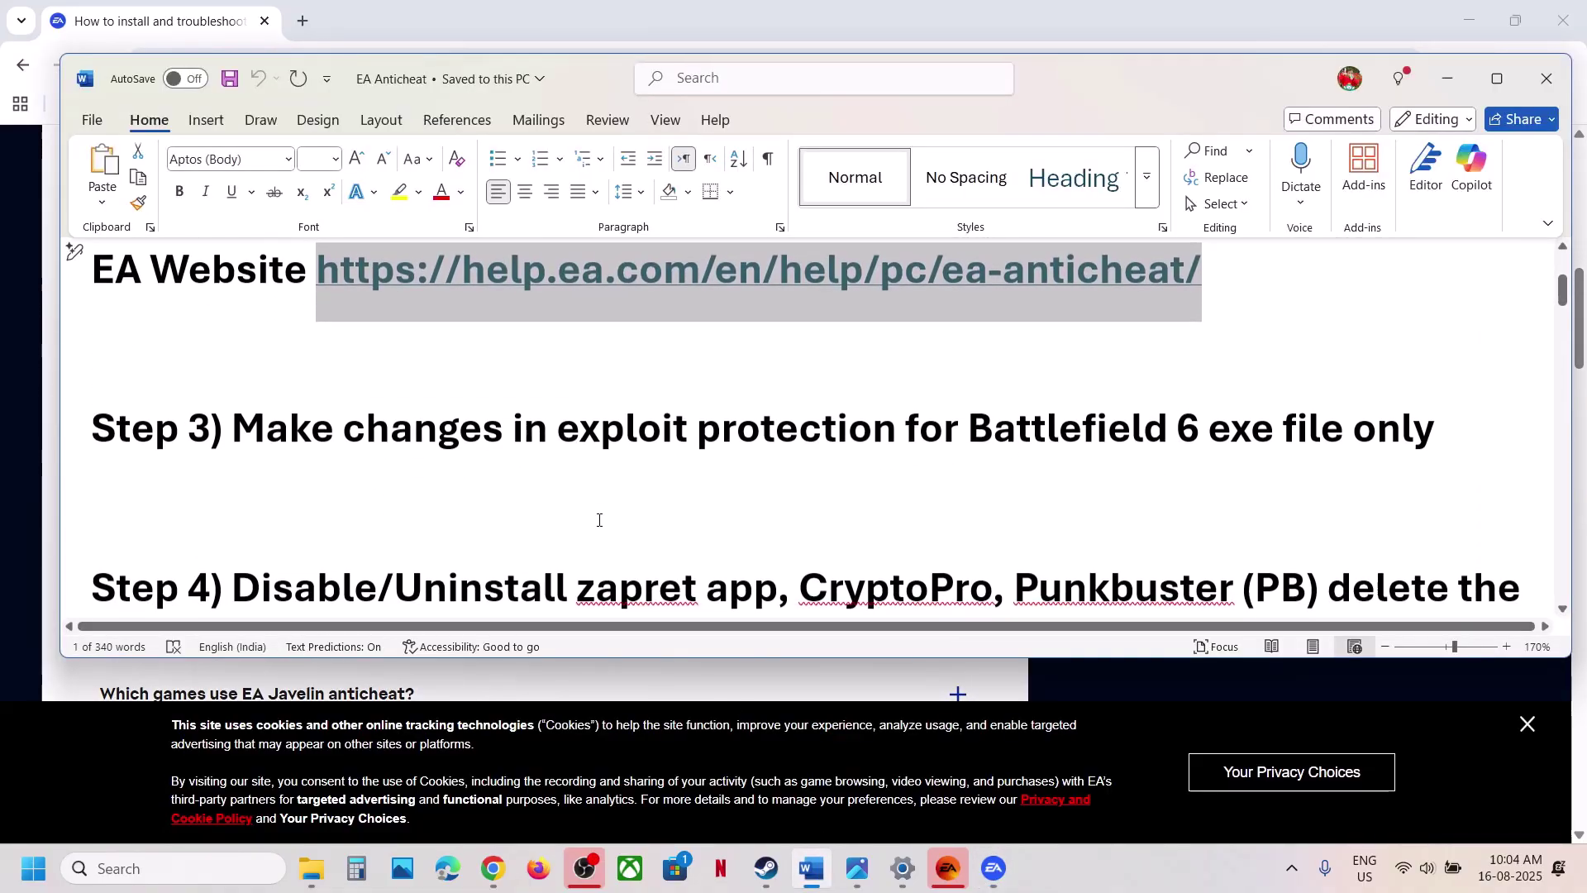
pyautogui.scroll(1, 600, 519)
pyautogui.moveTo(534, 533); pyautogui.dragTo(838, 529)
pyautogui.hotkey('ctrl', 'c')
# Search Windows for 'exploit protection' and open the Exploit protection system setting.
pyautogui.click(116, 859)
pyautogui.hotkey('ctrl', 'v')
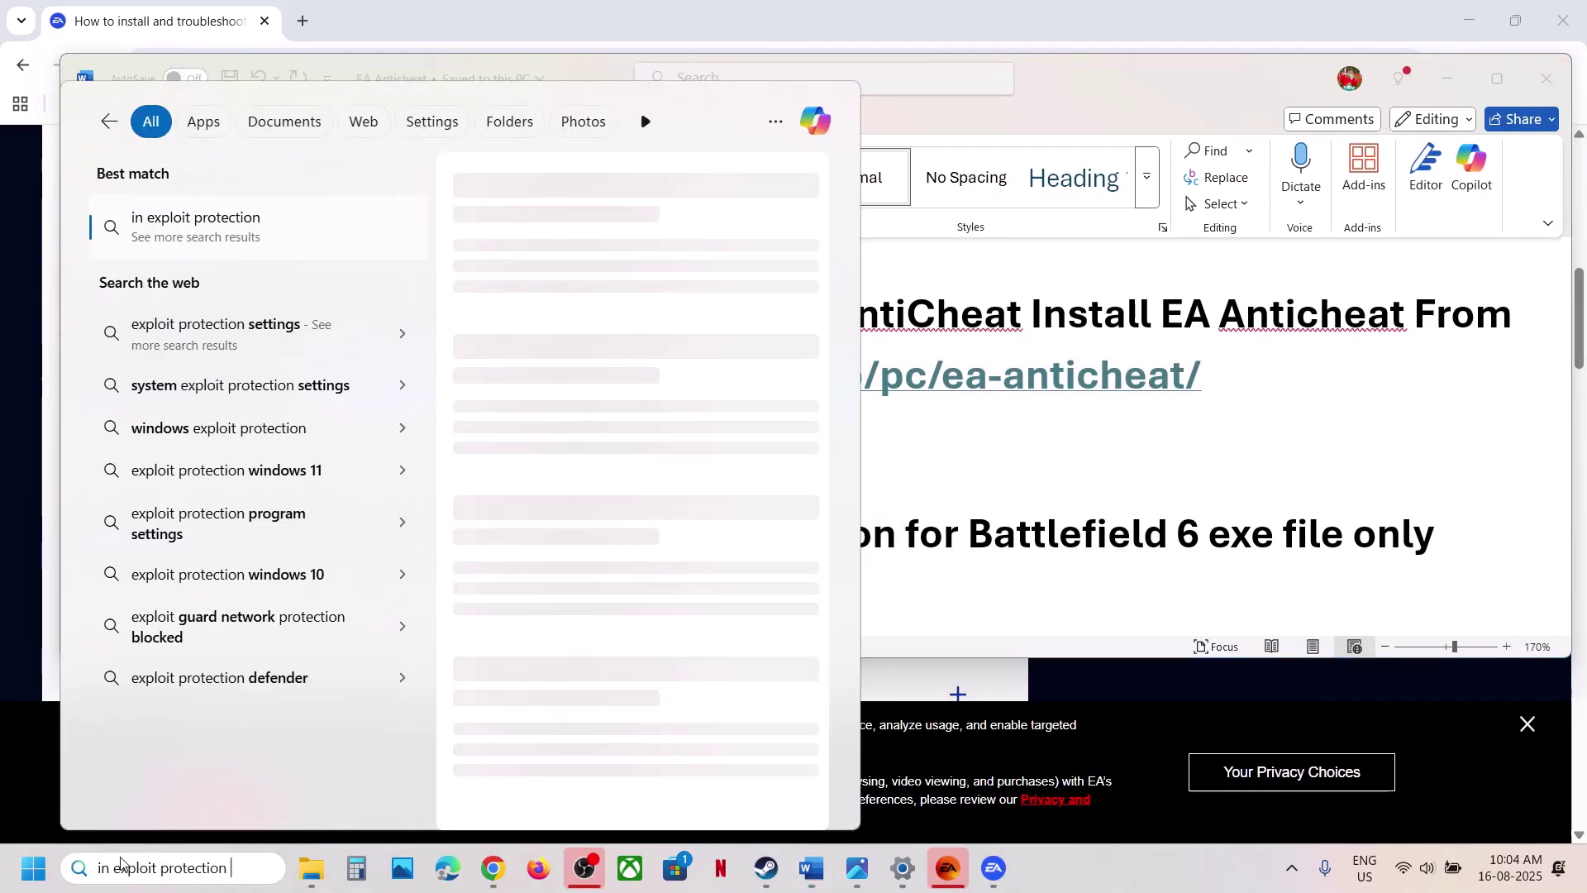
pyautogui.click(113, 865)
pyautogui.press('BackSpace')
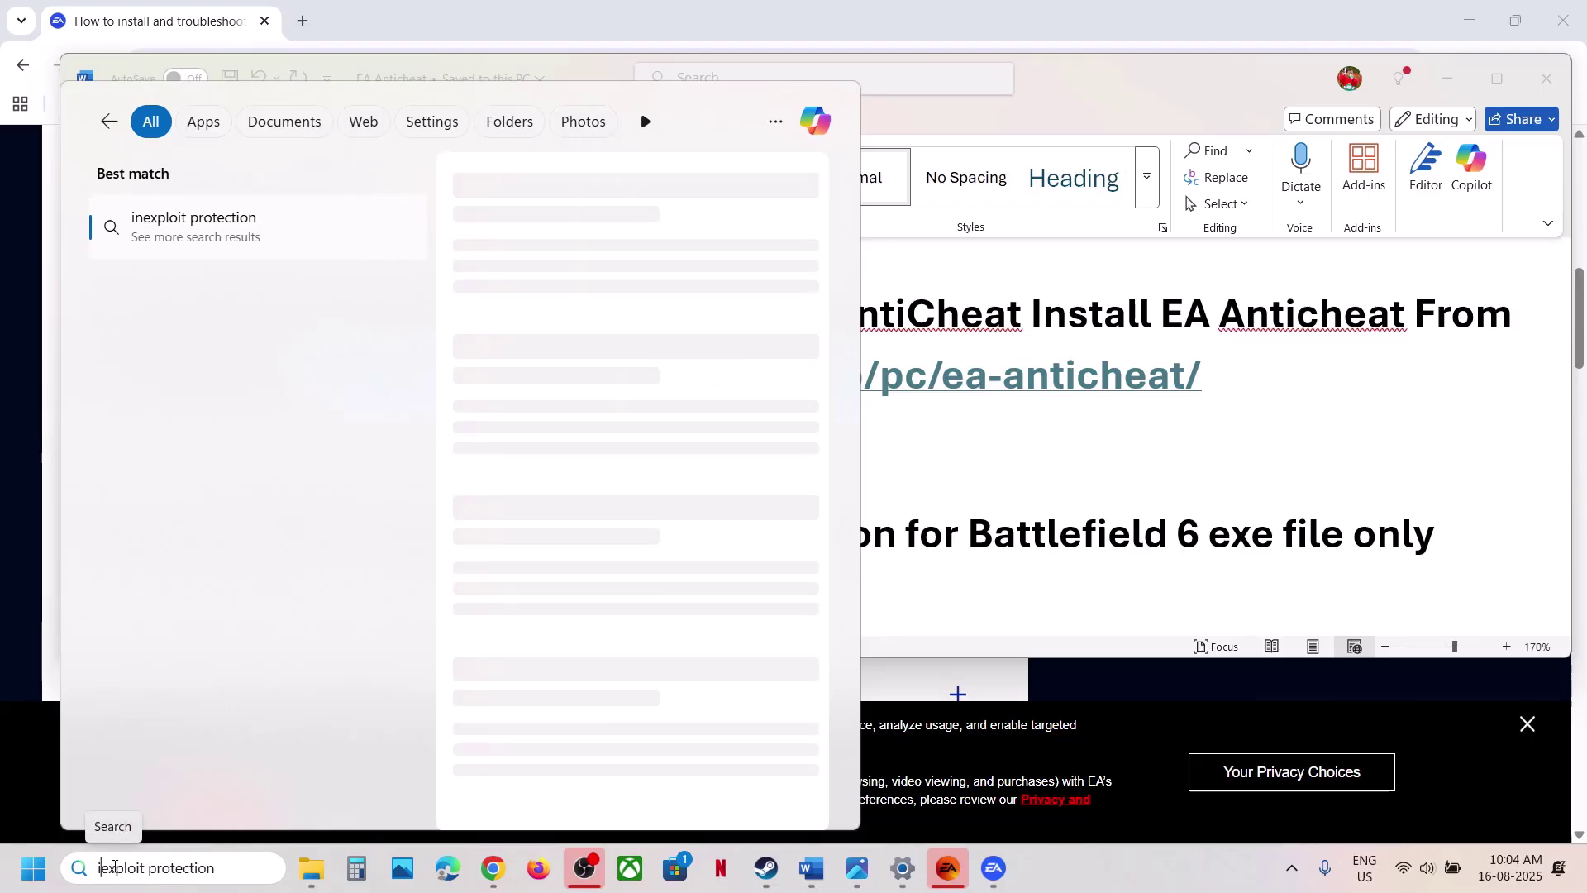
pyautogui.press('BackSpace')
pyautogui.press('BackSpace')
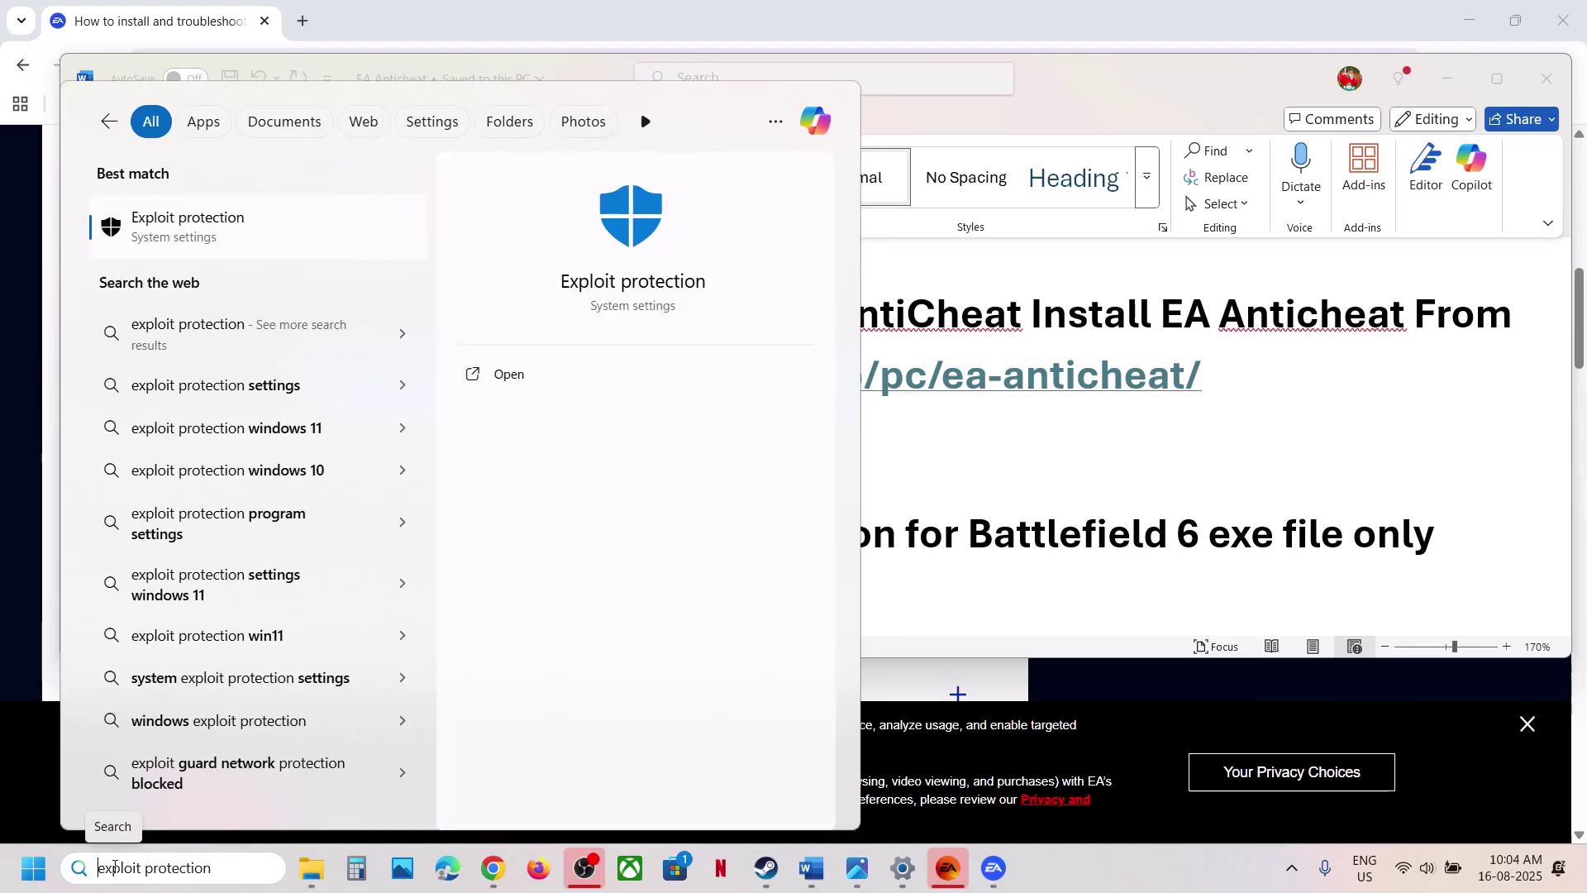
pyautogui.click(216, 252)
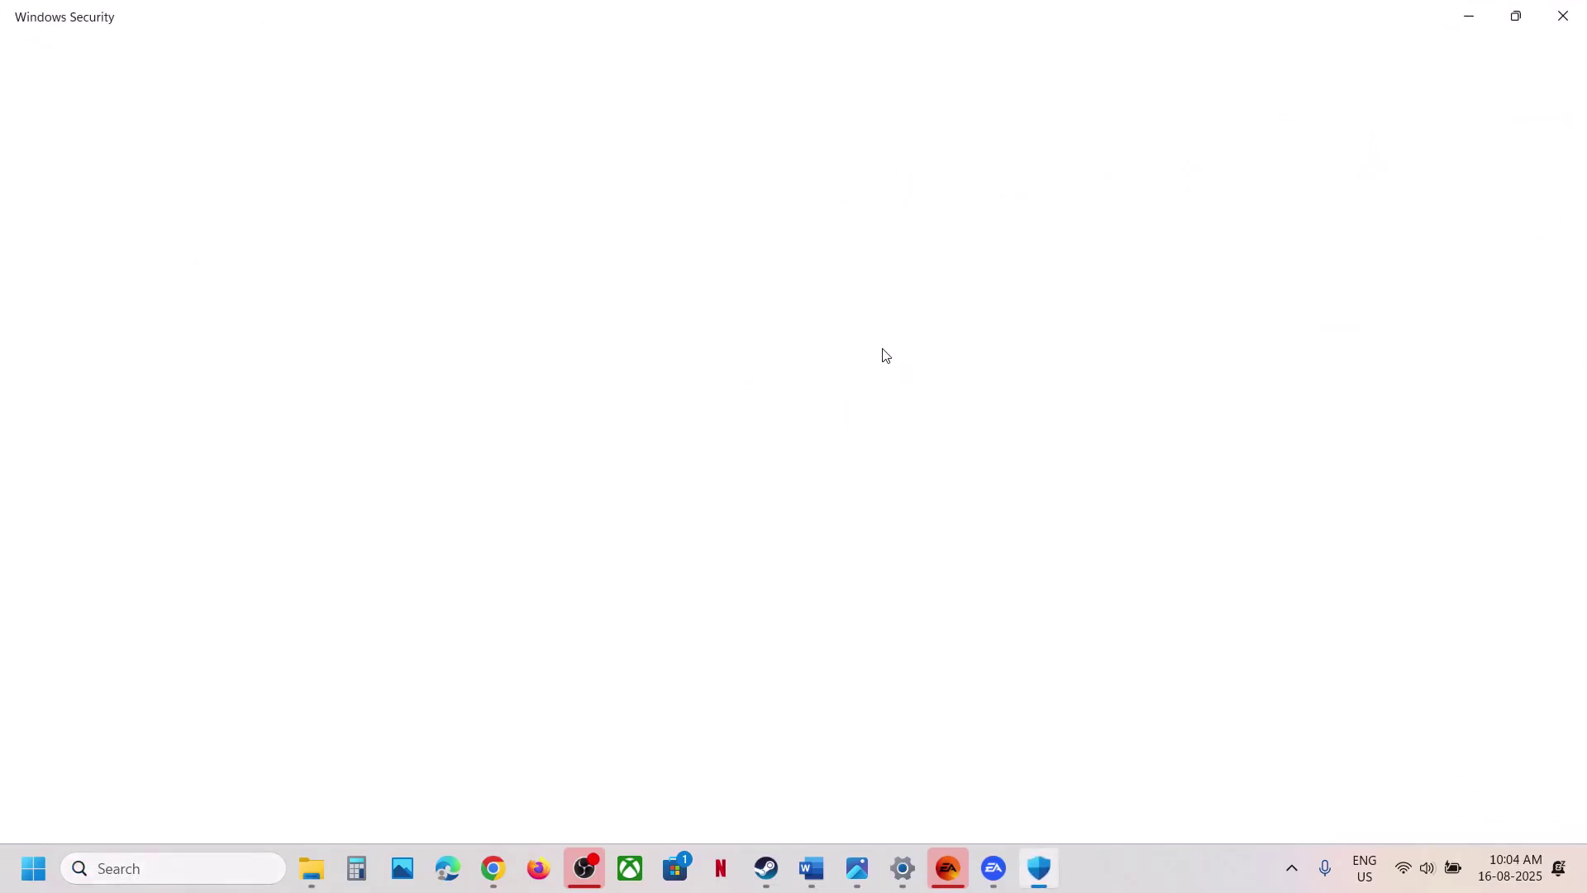
# Add C:\Program Files\EA Games\Battlefield 6 Event\bf6event.exe as a customized program by exact path.
pyautogui.click(654, 215)
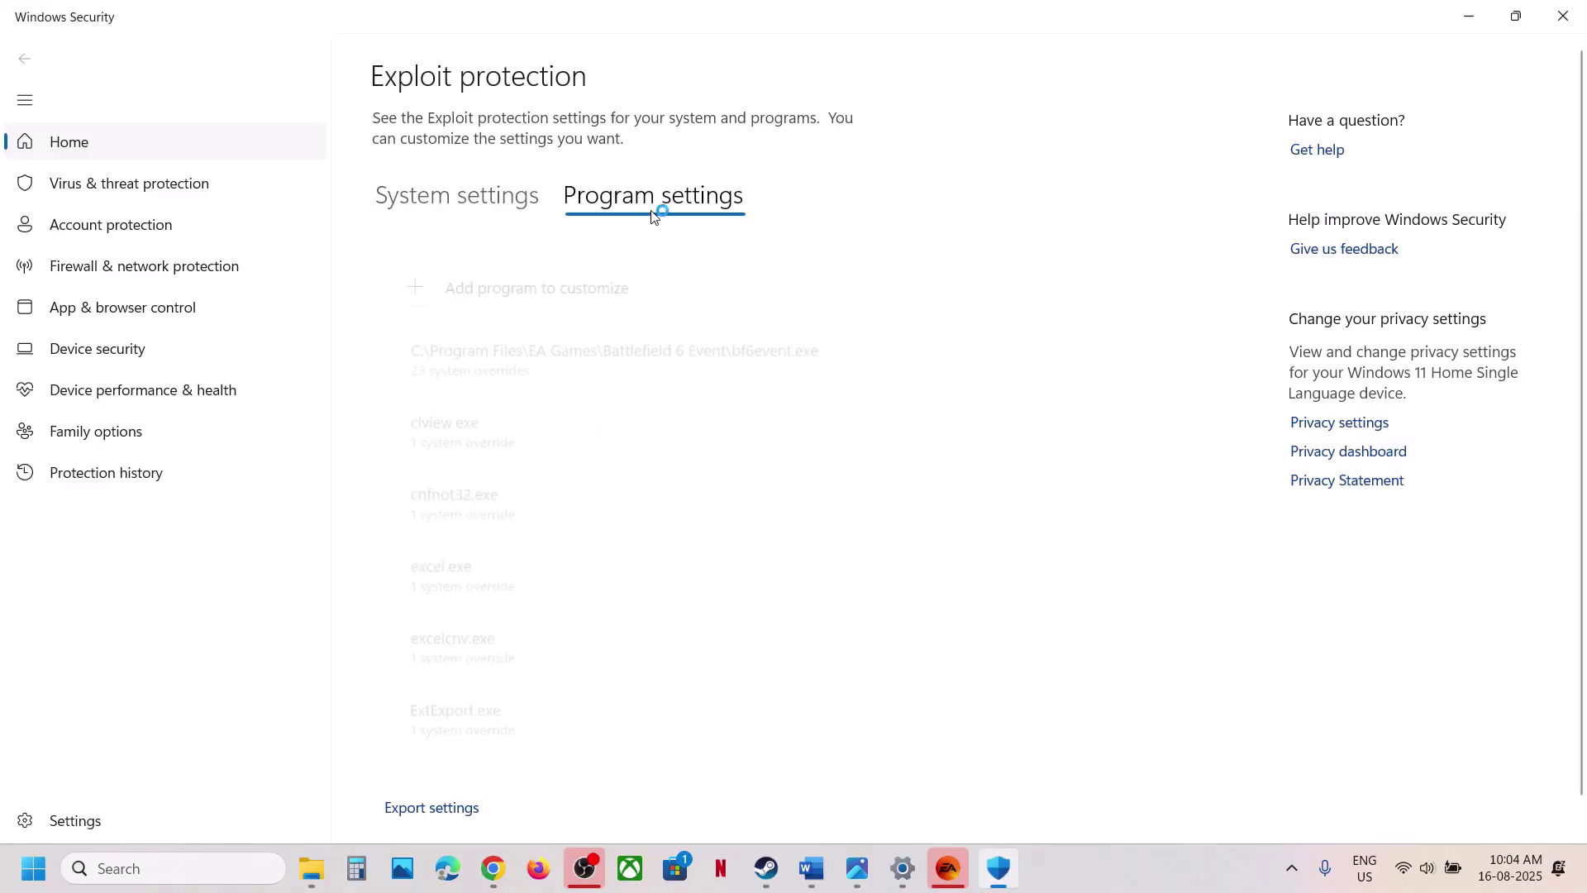
pyautogui.click(400, 289)
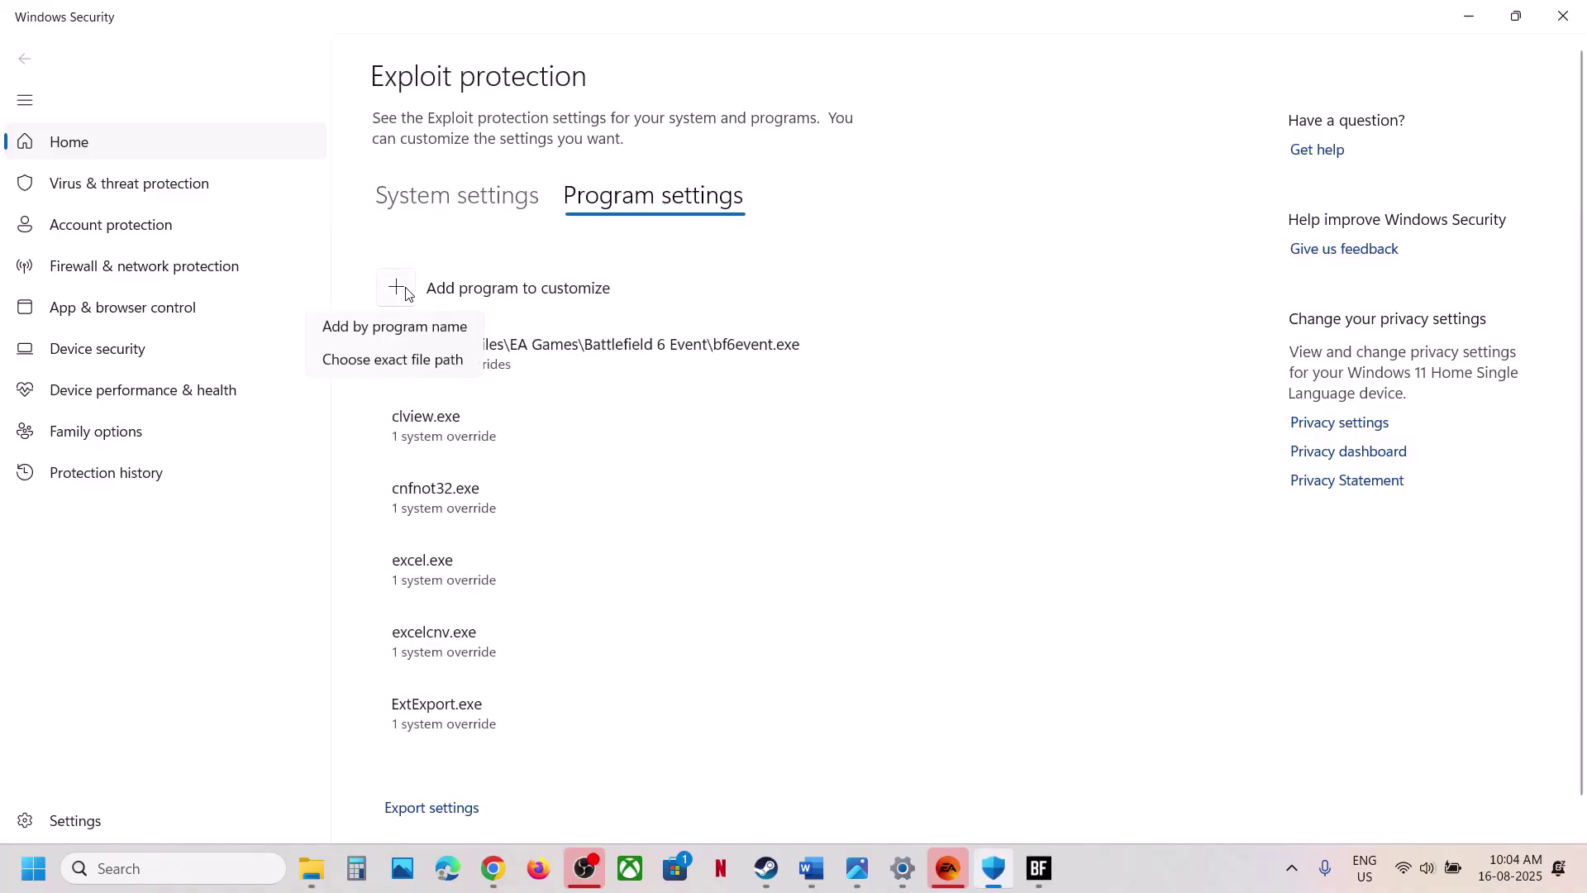
pyautogui.click(401, 364)
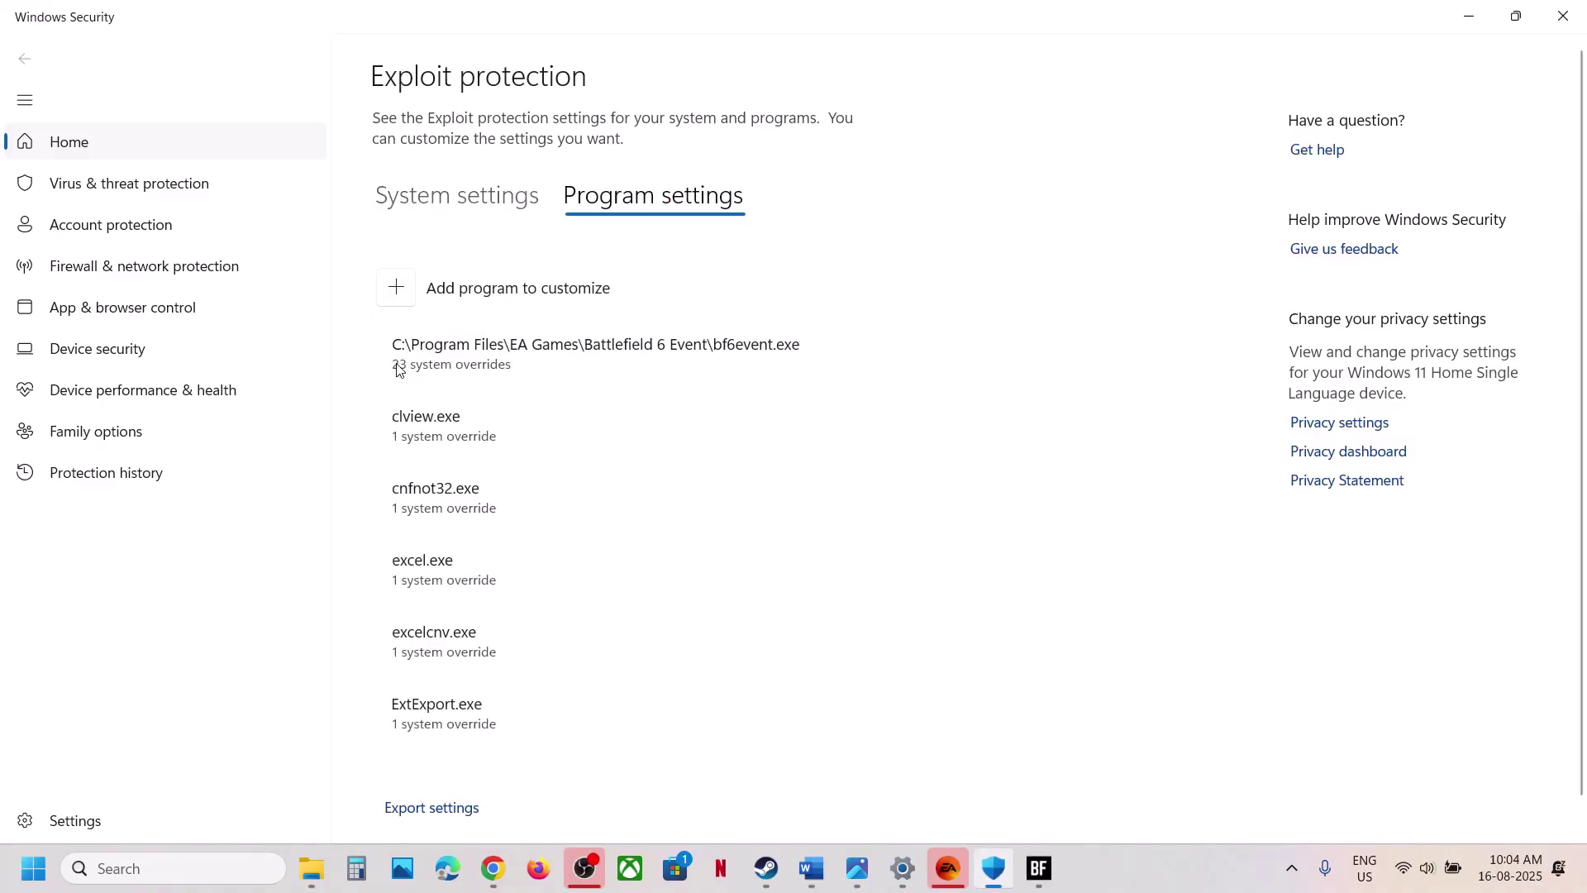
pyautogui.doubleClick(296, 168)
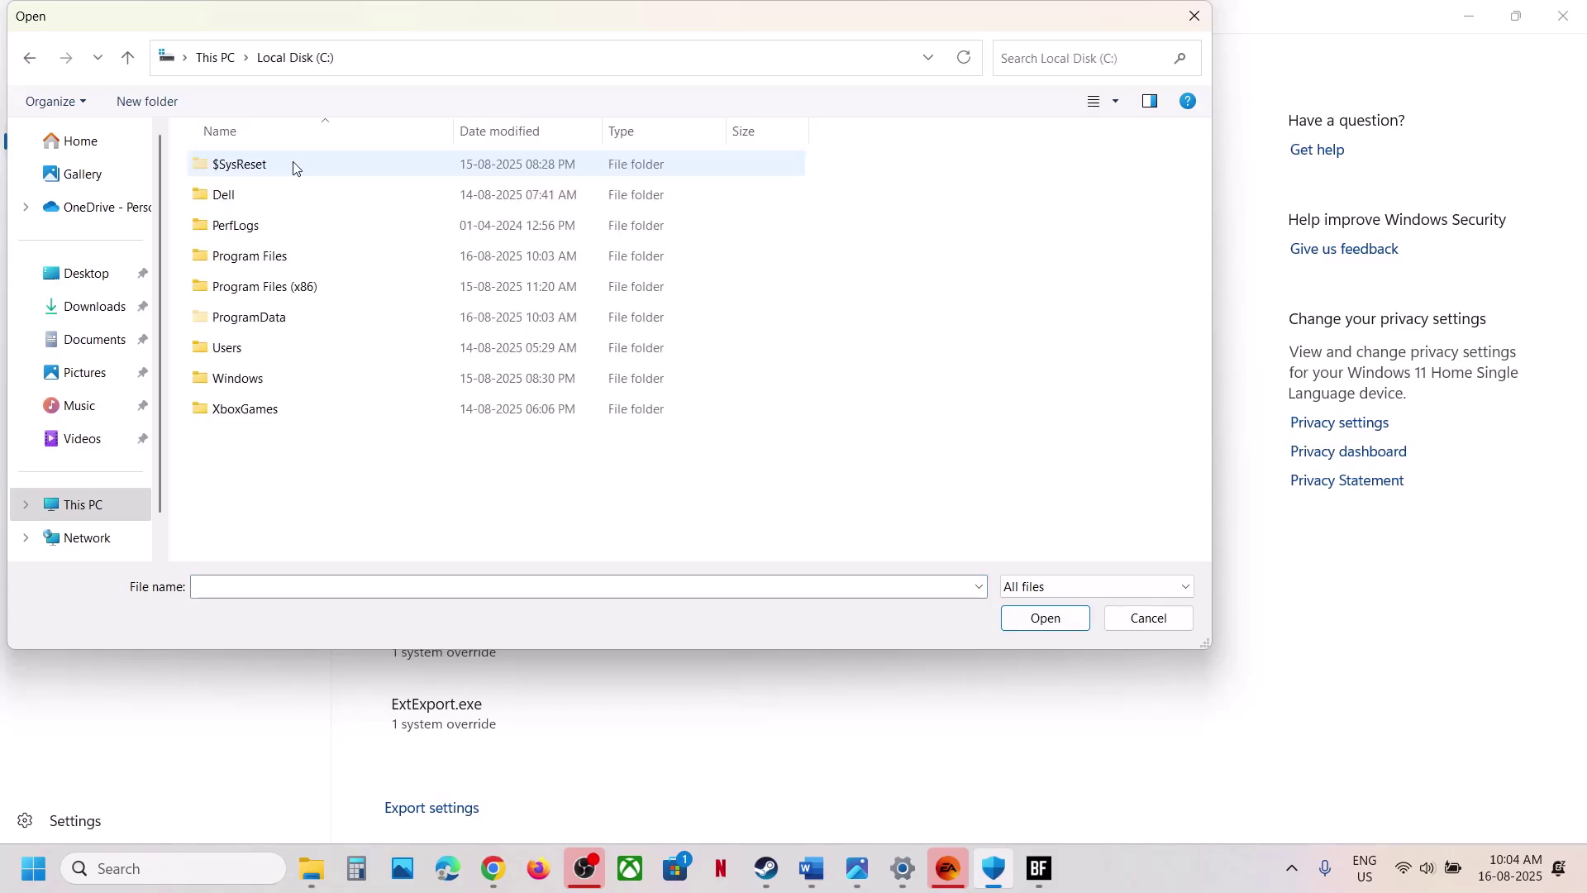
pyautogui.doubleClick(268, 266)
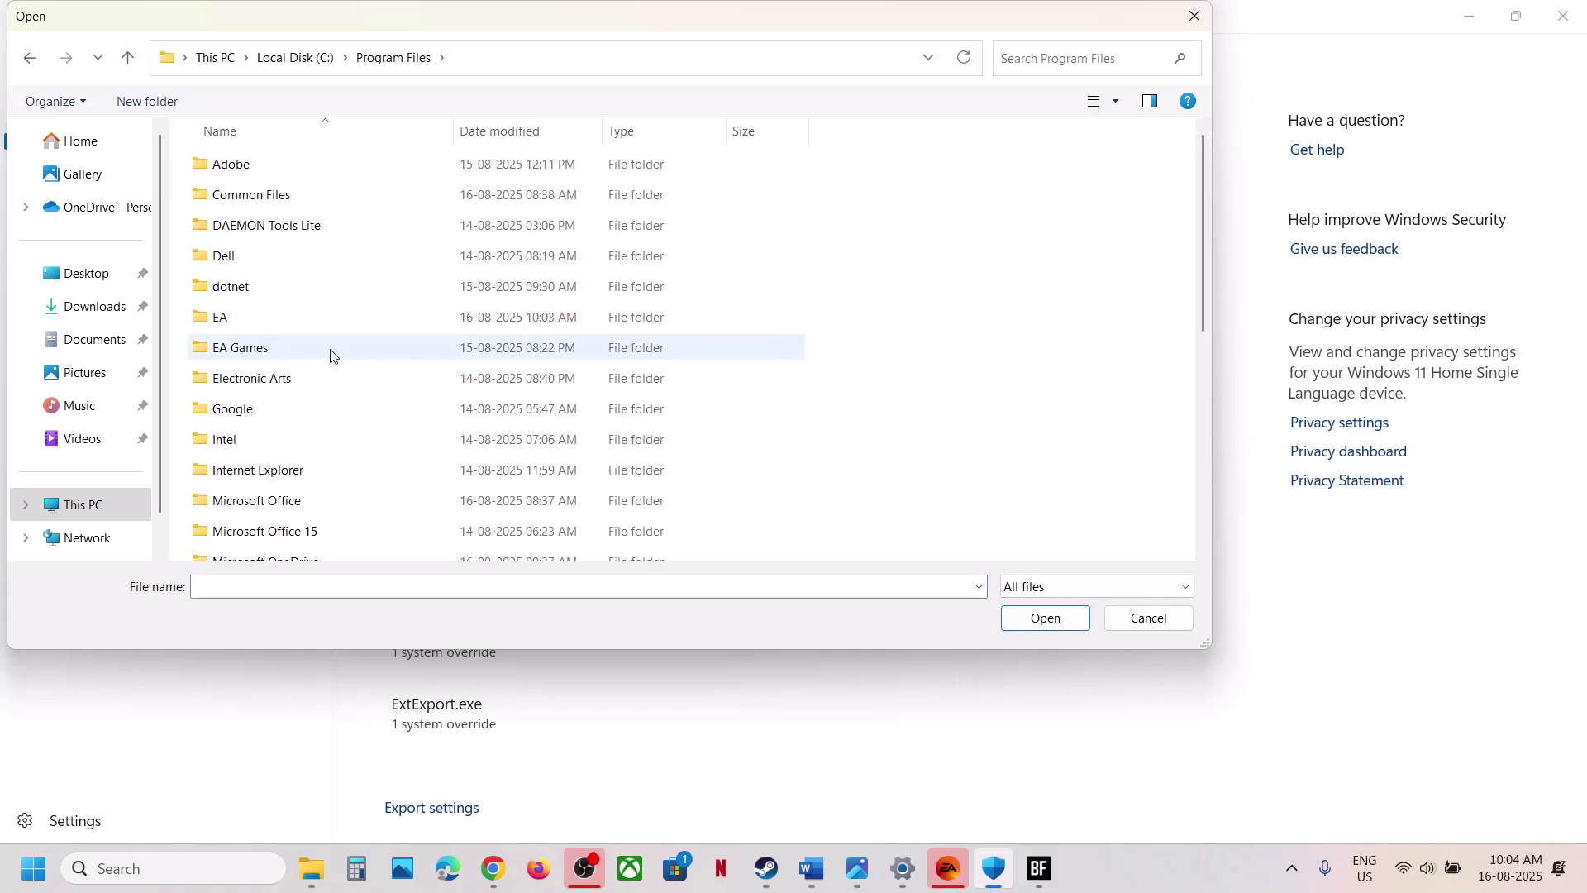
pyautogui.scroll(-1, 284, 311)
pyautogui.doubleClick(260, 278)
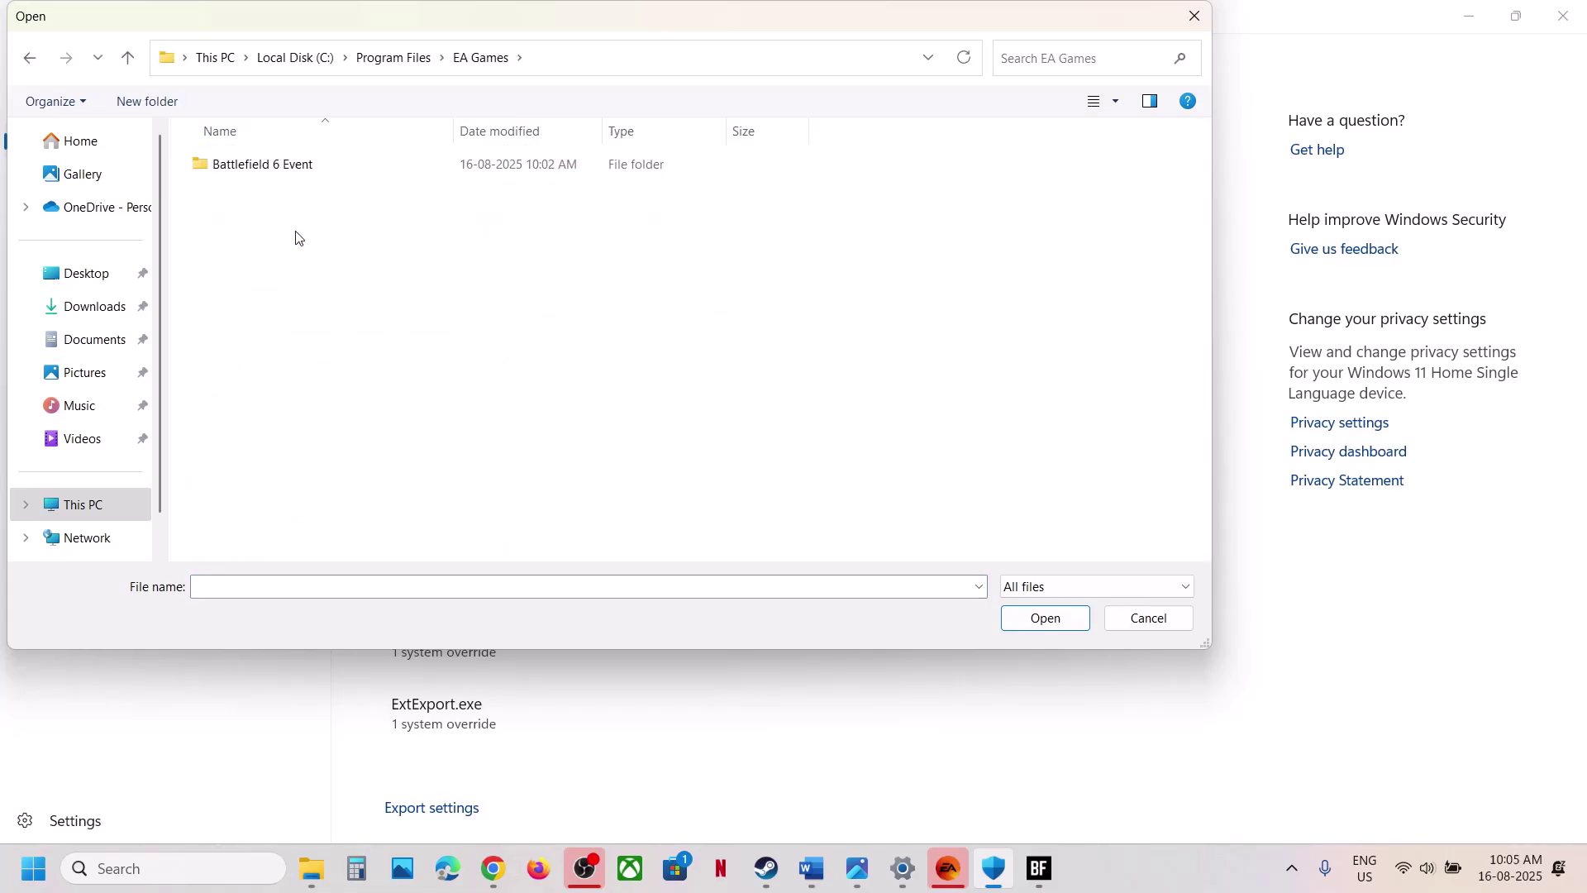
pyautogui.doubleClick(284, 178)
pyautogui.click(247, 408)
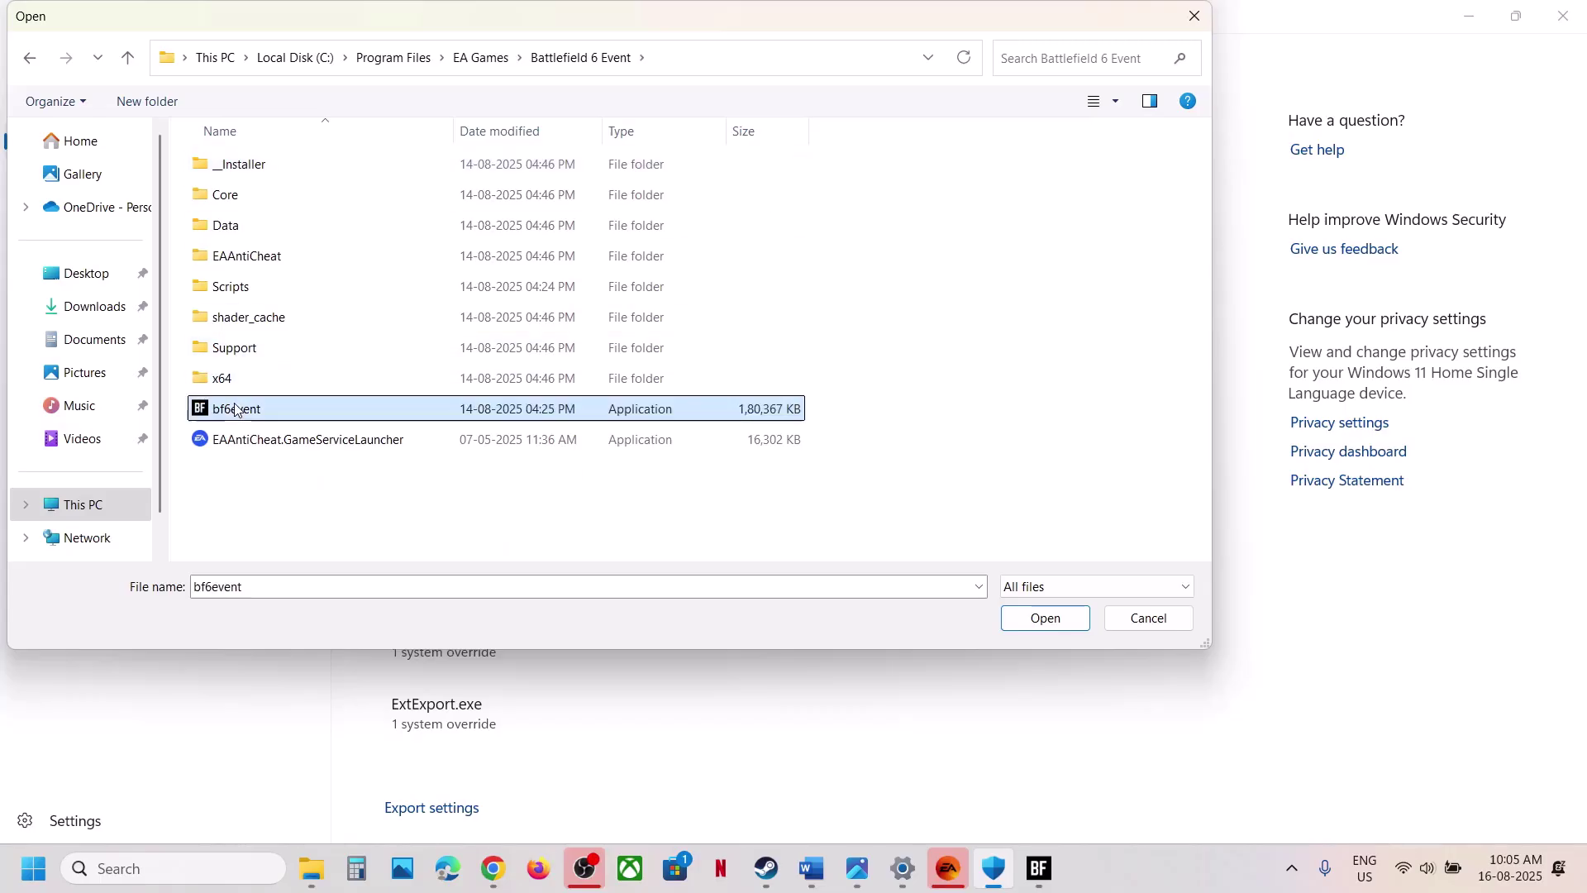
pyautogui.click(1061, 628)
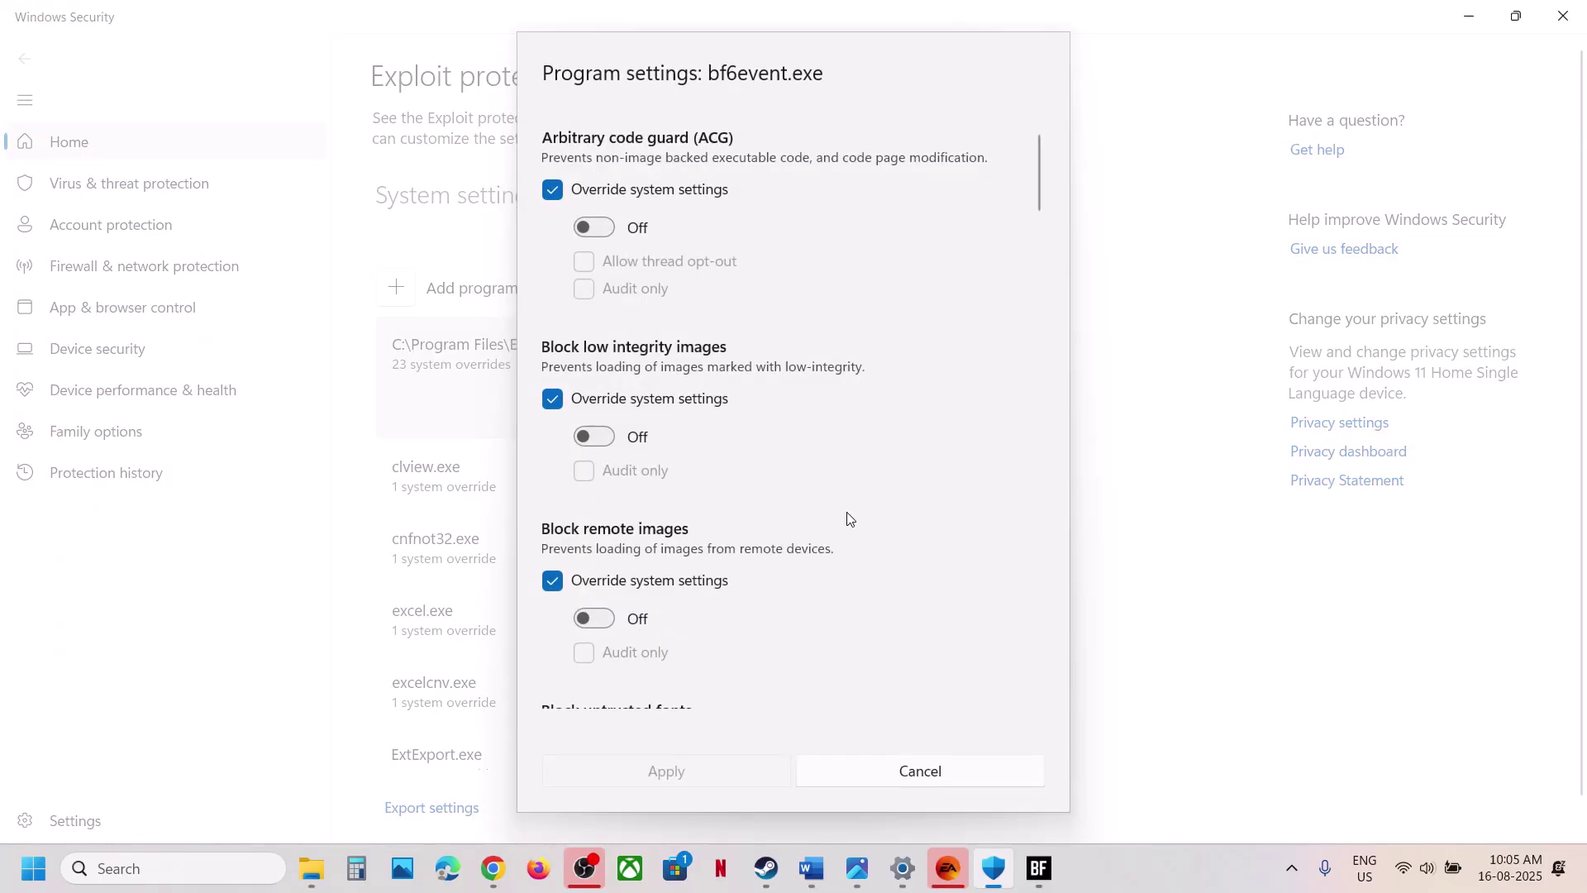
# Set Arbitrary code guard and Block untrusted fonts to Off with system overrides for bf6event.exe.
pyautogui.click(554, 190)
pyautogui.click(553, 190)
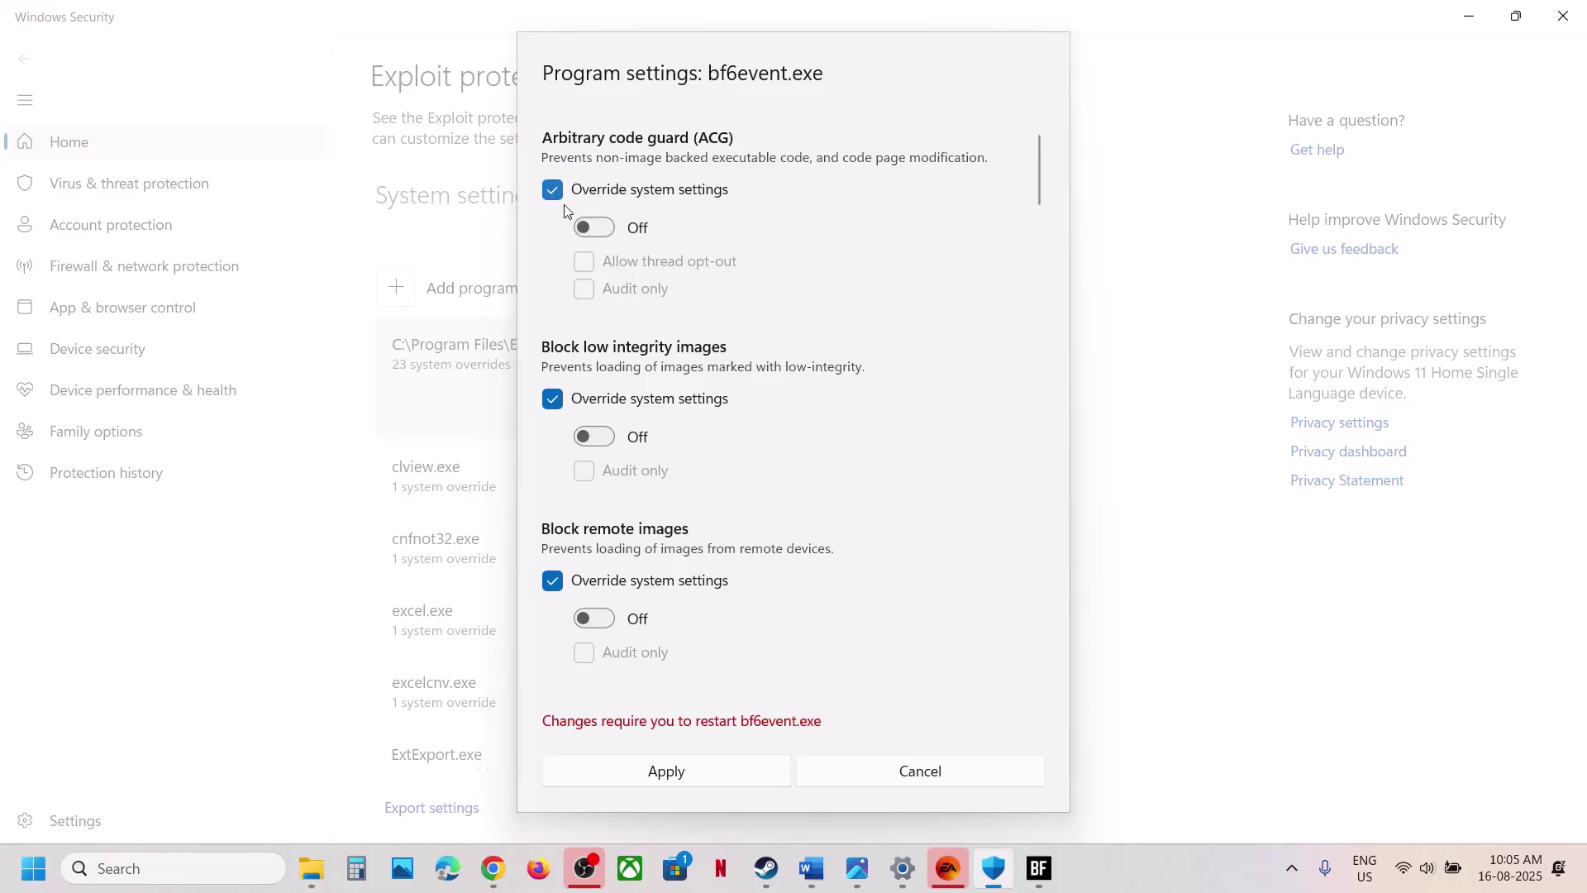
pyautogui.click(604, 233)
pyautogui.click(595, 231)
pyautogui.scroll(-2, 598, 435)
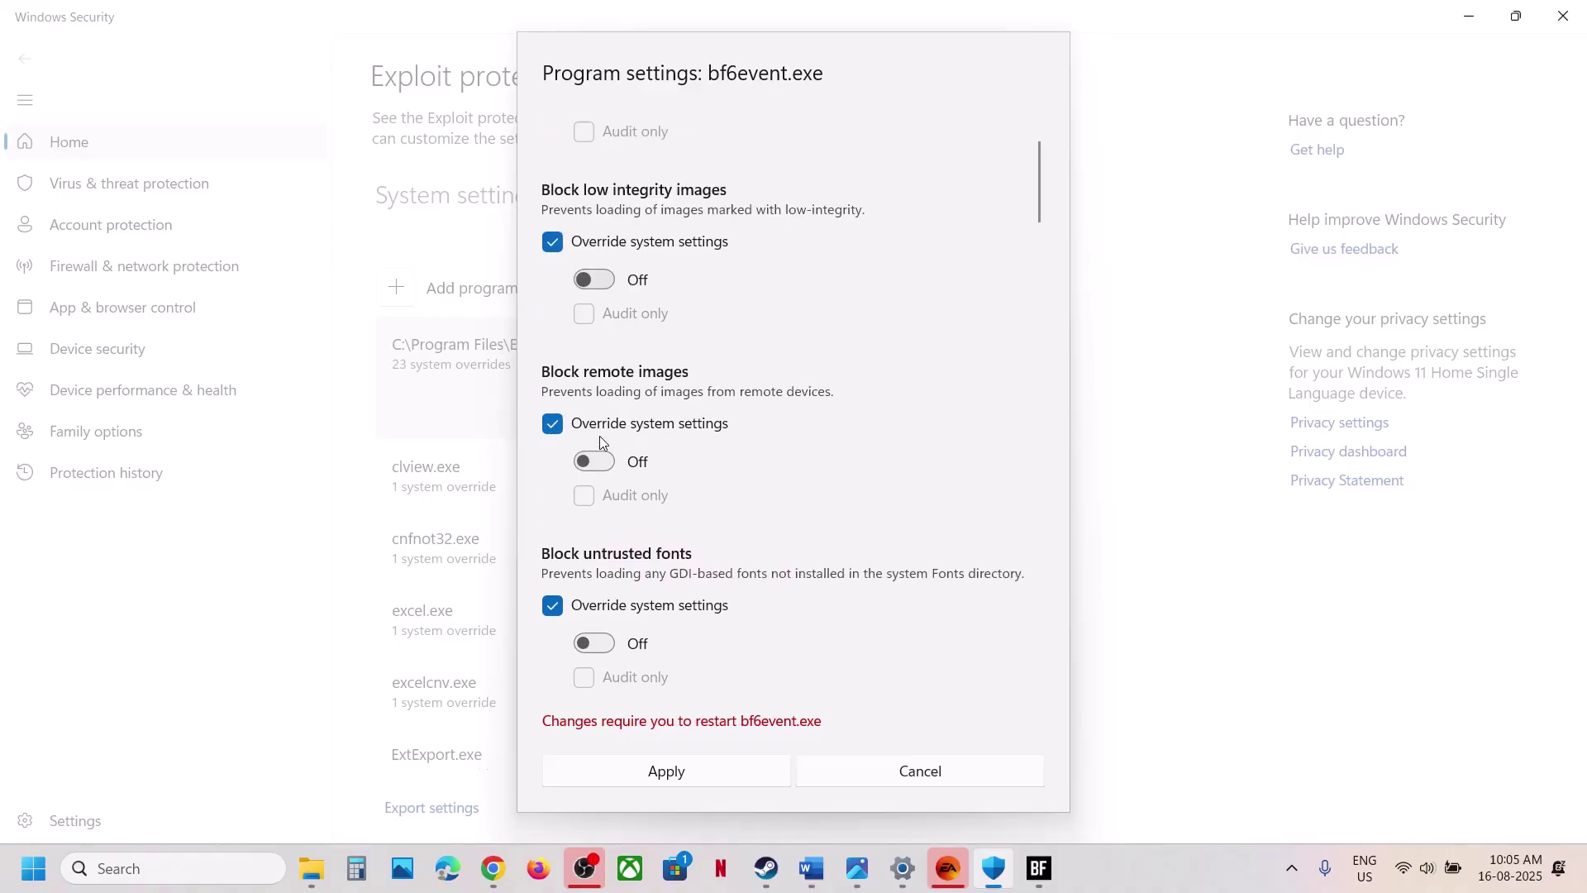
pyautogui.scroll(-3, 611, 479)
pyautogui.click(598, 432)
pyautogui.click(595, 435)
pyautogui.scroll(-4, 628, 504)
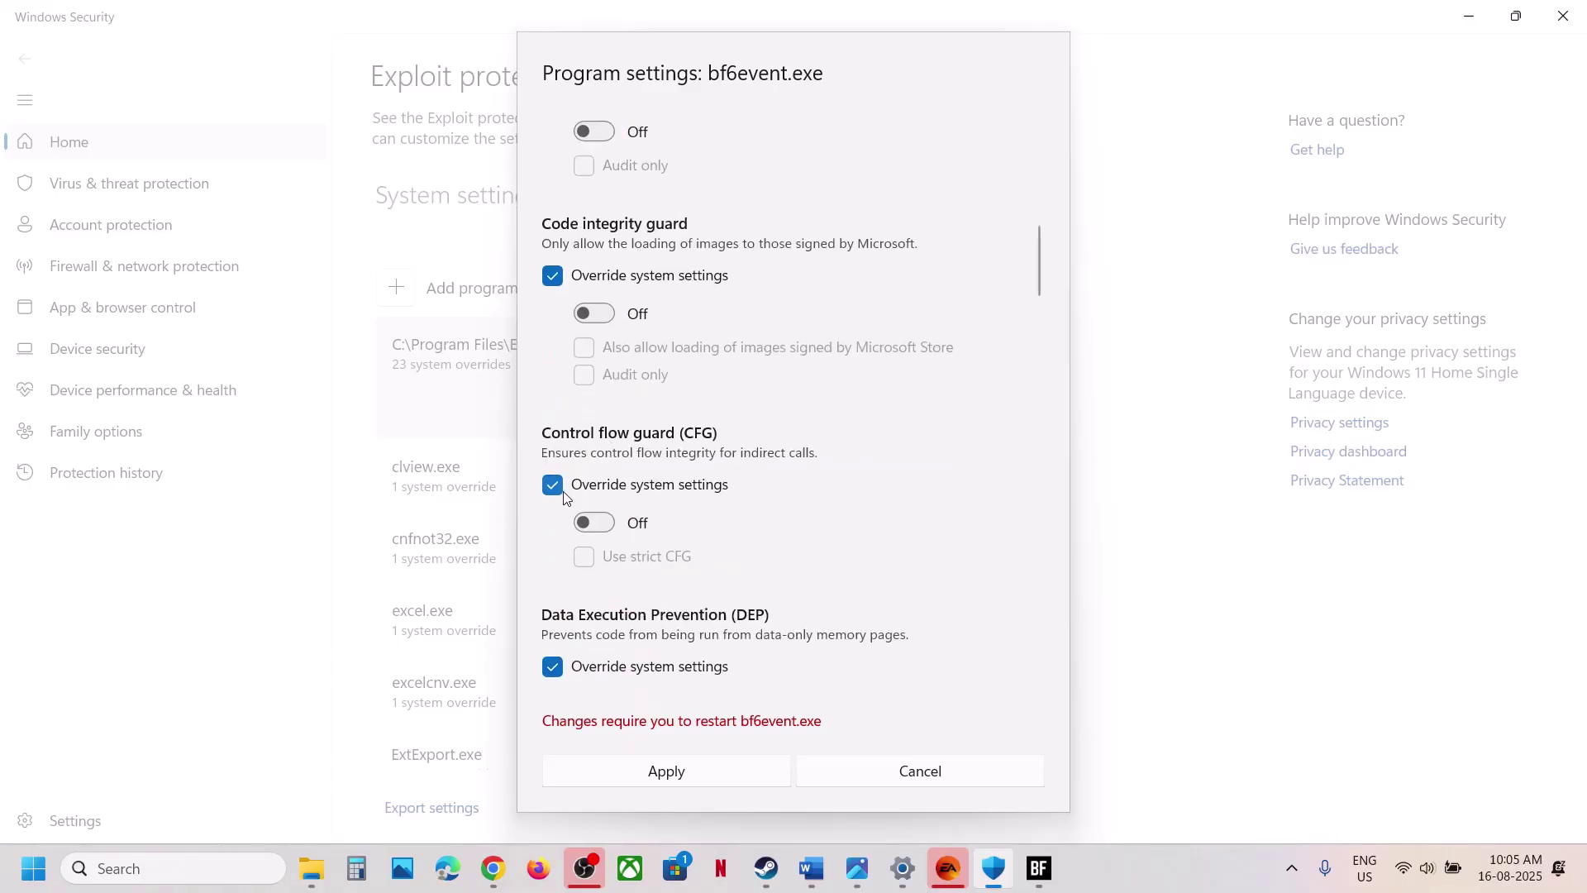
# Set Control flow guard Off, review the remaining protections, and apply the bf6event.exe overrides.
pyautogui.click(553, 487)
pyautogui.click(553, 486)
pyautogui.click(602, 524)
pyautogui.click(602, 524)
pyautogui.scroll(-3, 598, 529)
pyautogui.scroll(-3, 561, 436)
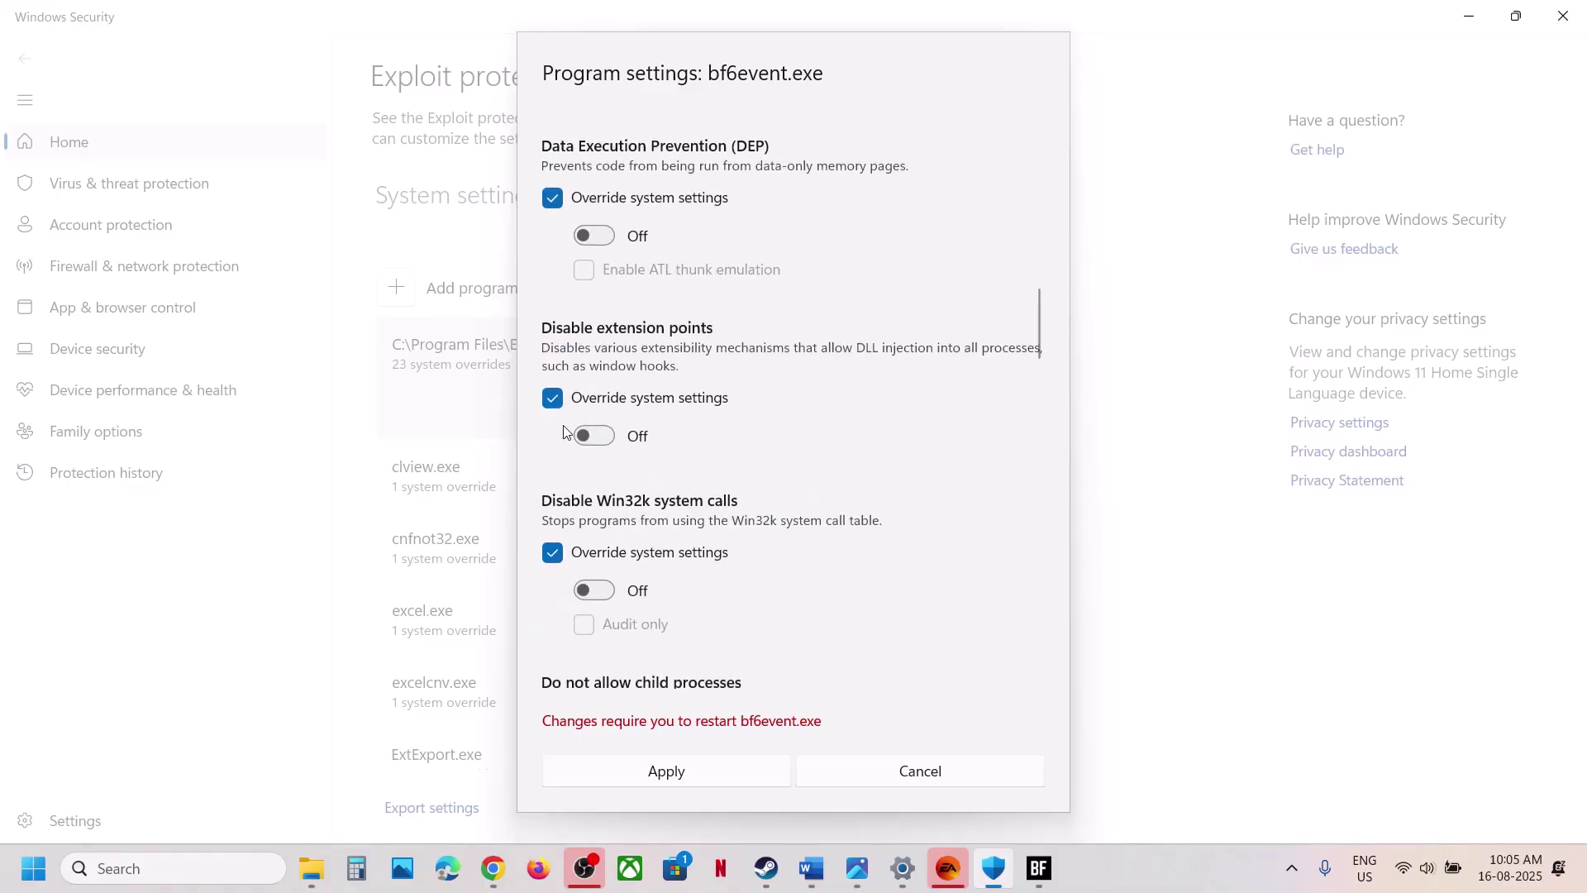
pyautogui.scroll(-14, 597, 467)
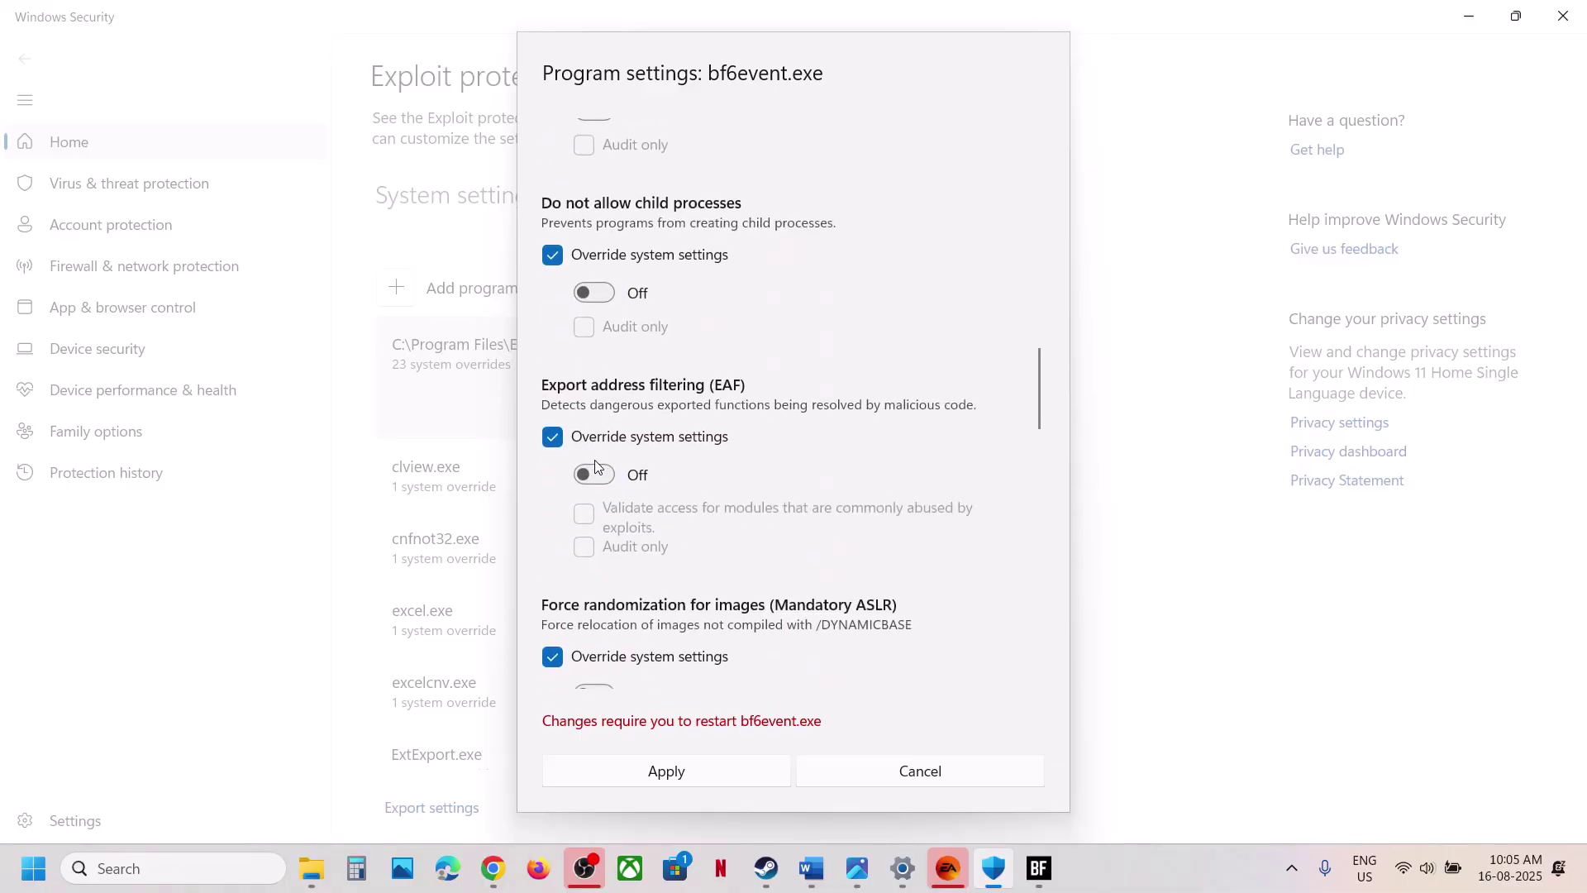
pyautogui.scroll(-12, 595, 465)
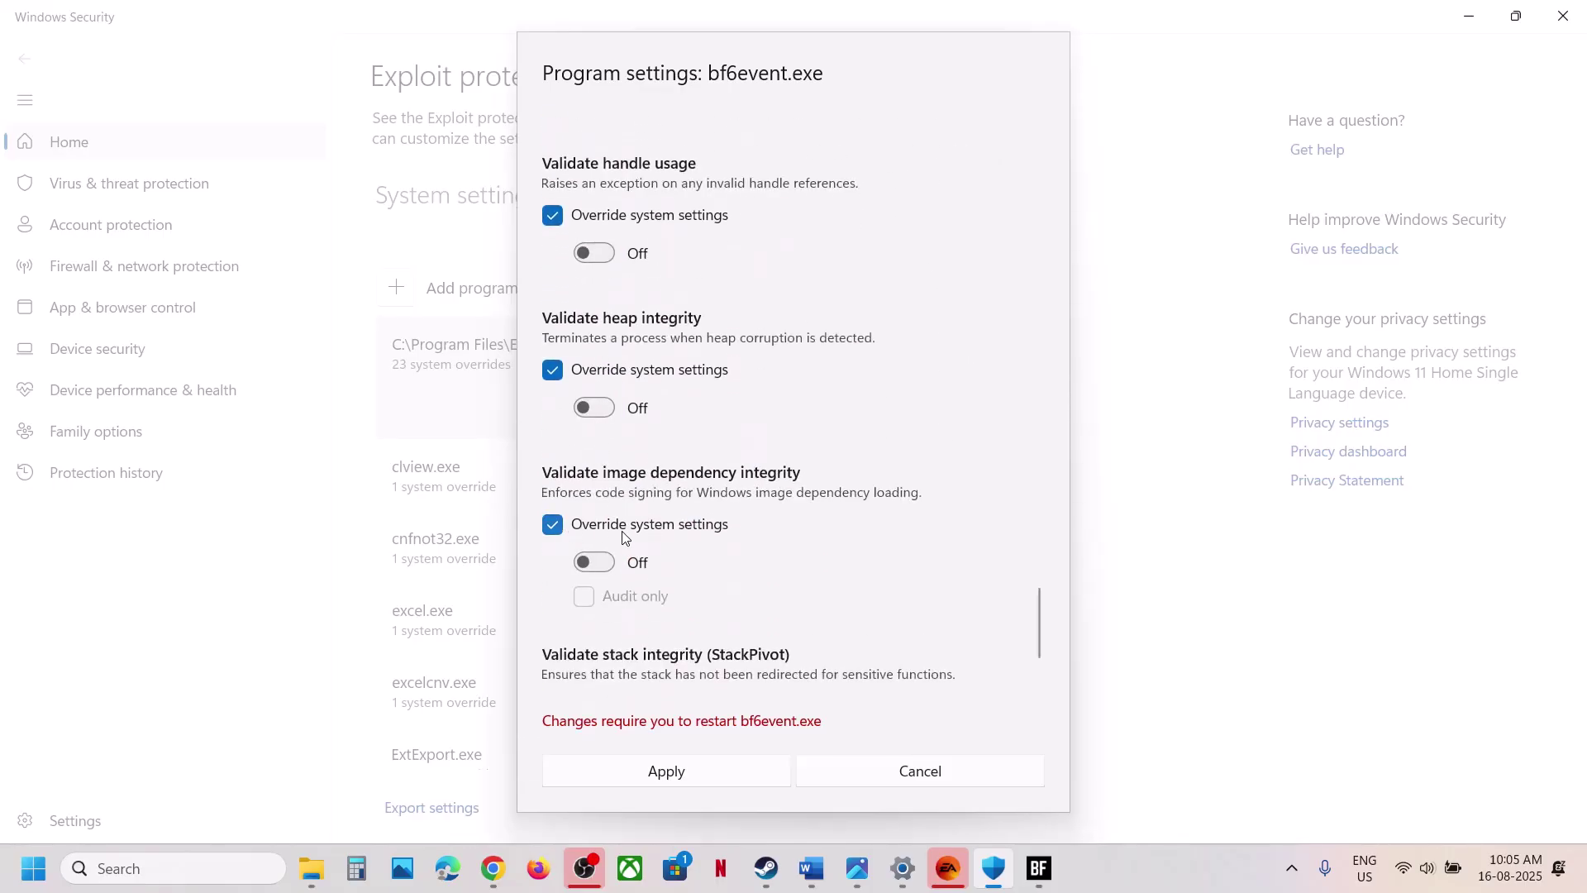
pyautogui.scroll(-2, 690, 537)
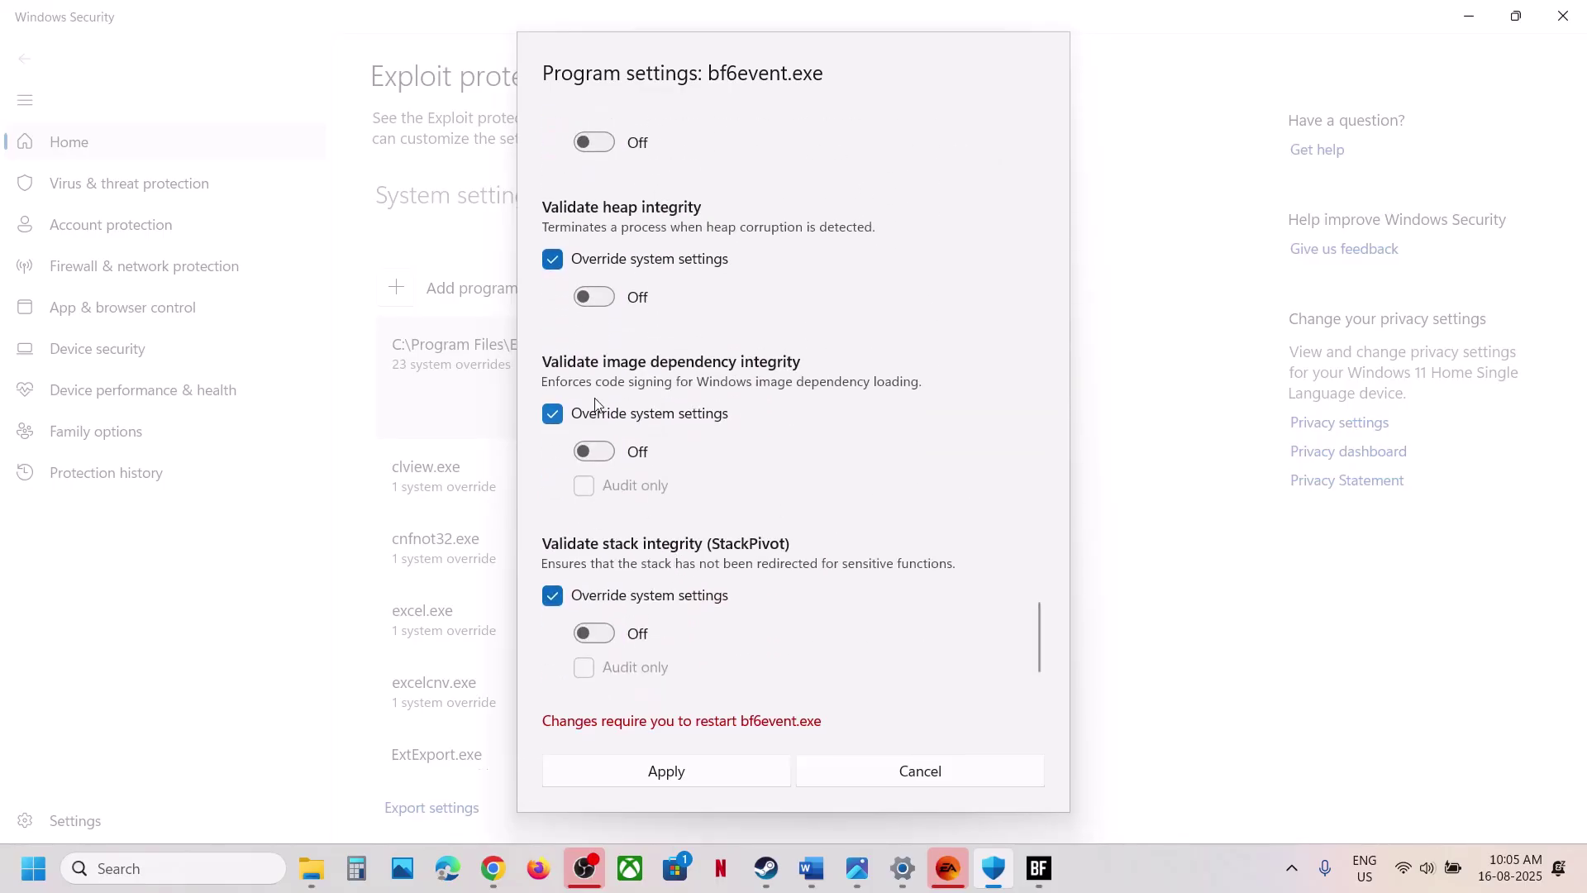
pyautogui.scroll(15, 624, 339)
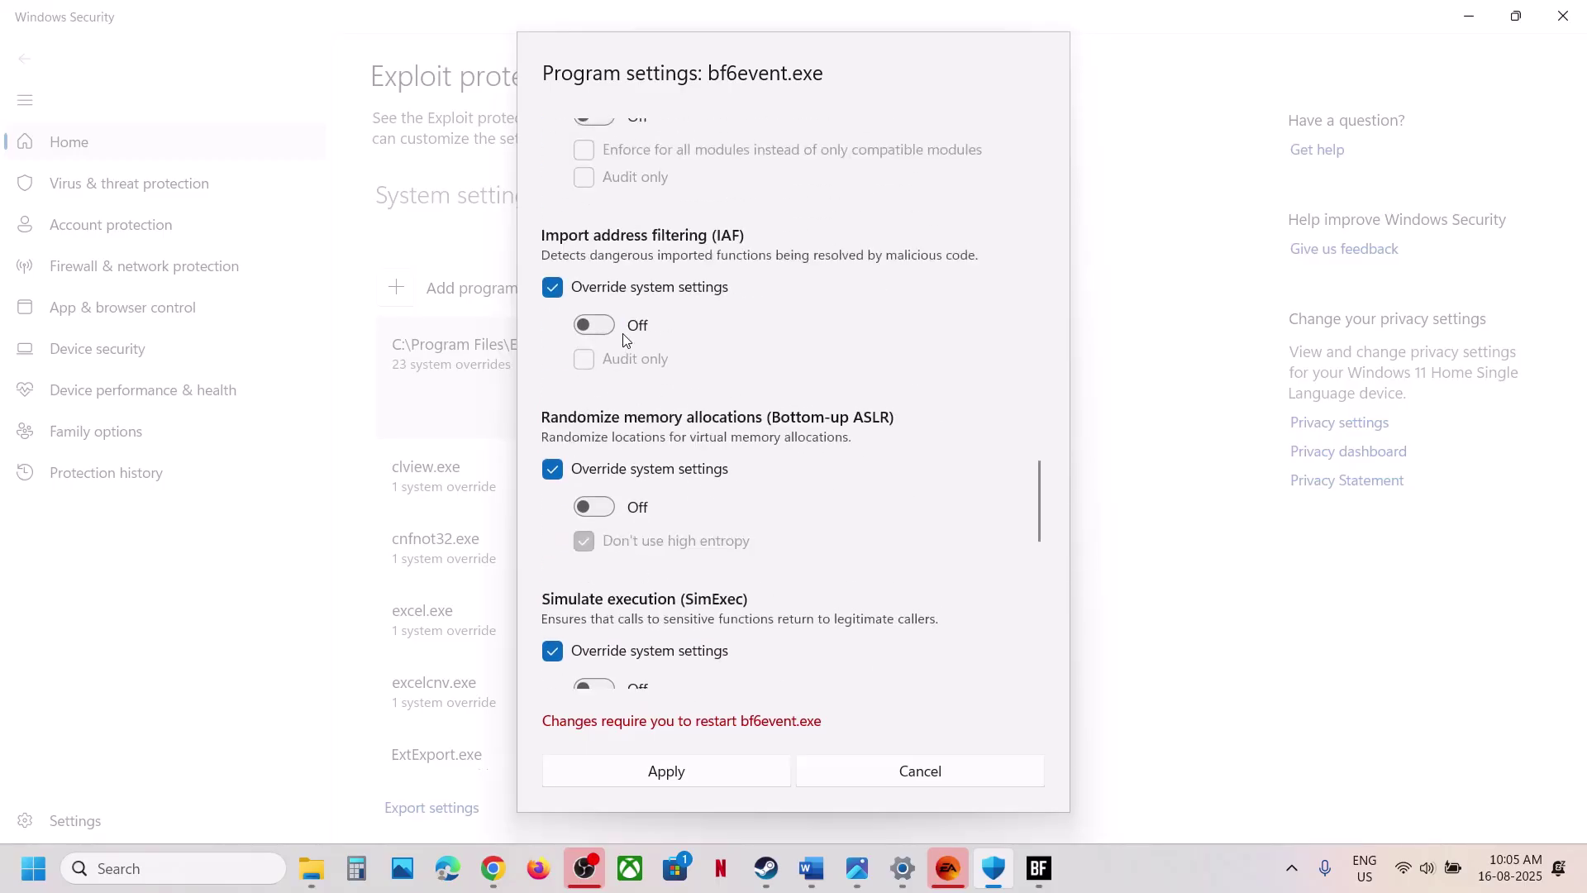
pyautogui.scroll(-16, 624, 339)
pyautogui.click(666, 771)
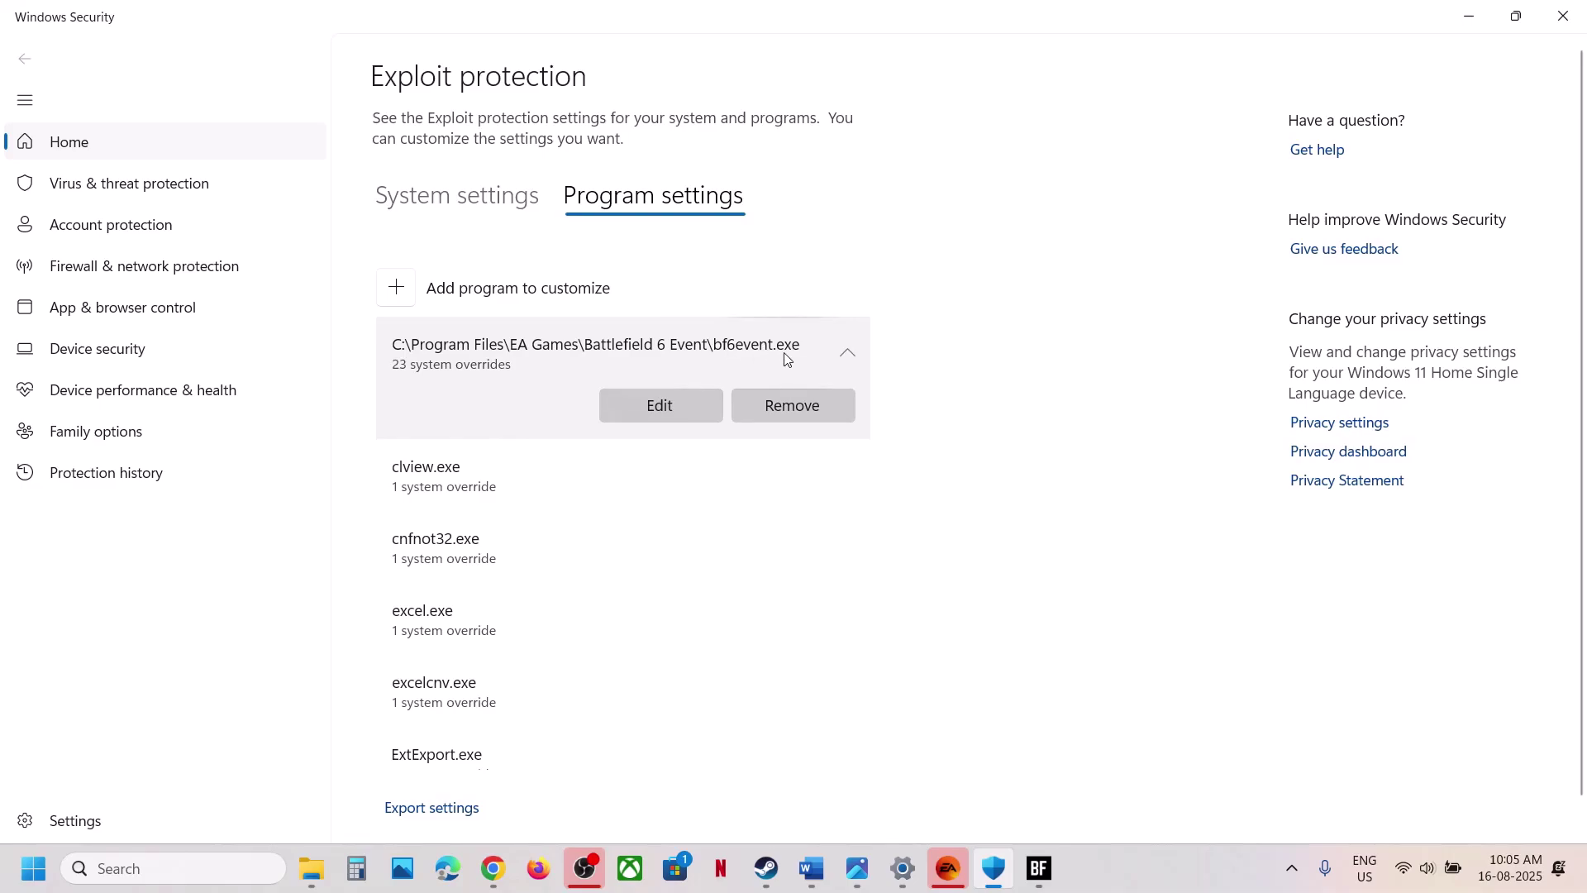
# Close Windows Security and the Battlefield sign-in prompt, then maximize the Word notes.
pyautogui.click(1564, 17)
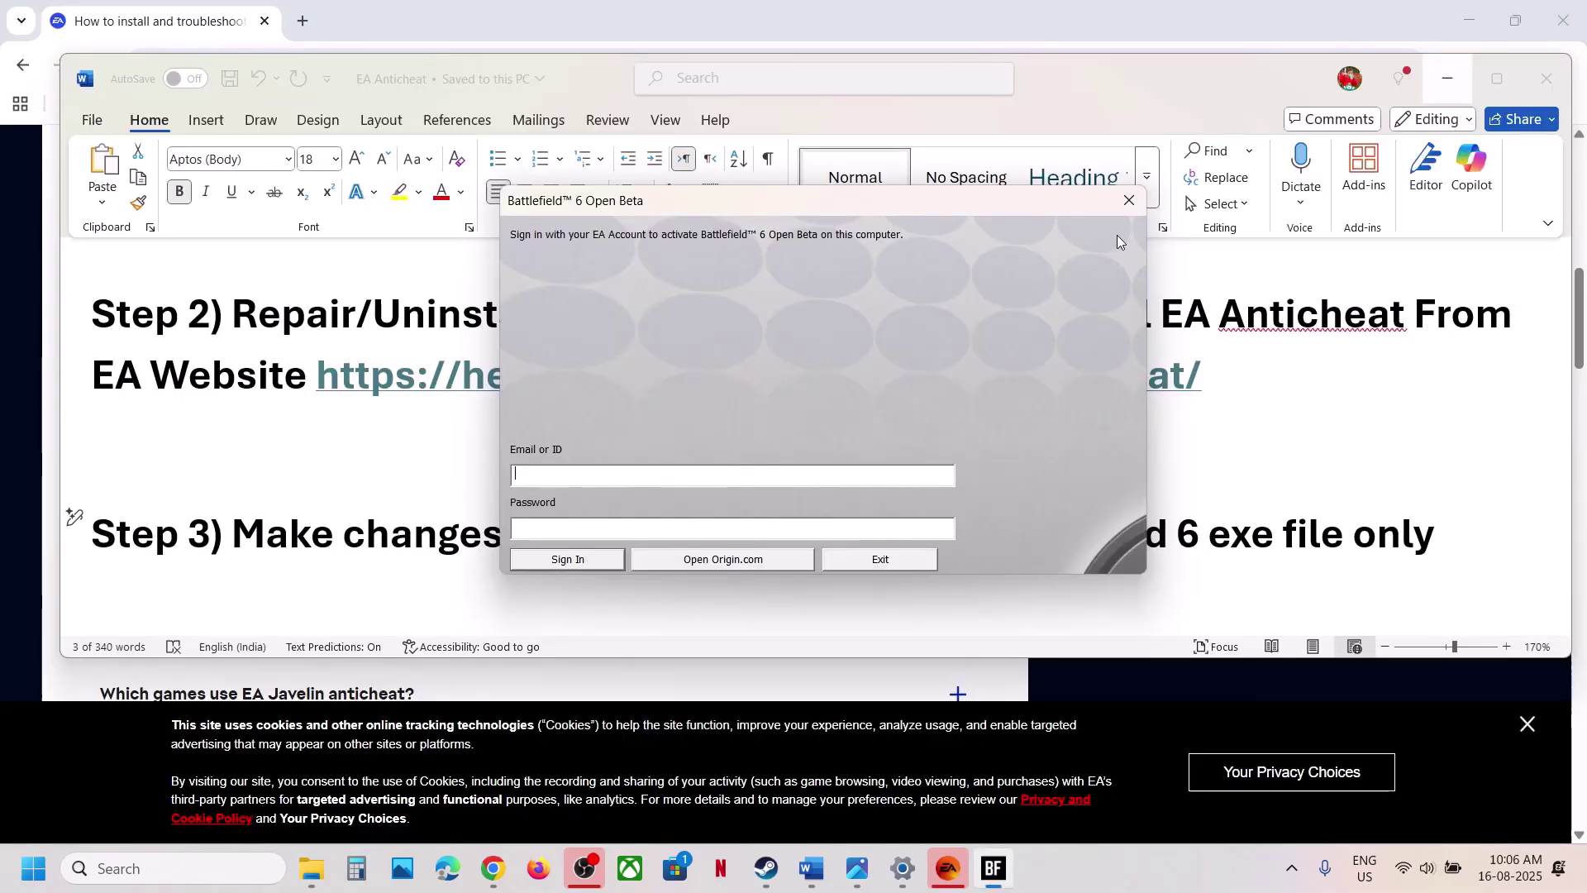
pyautogui.click(1129, 200)
pyautogui.click(809, 570)
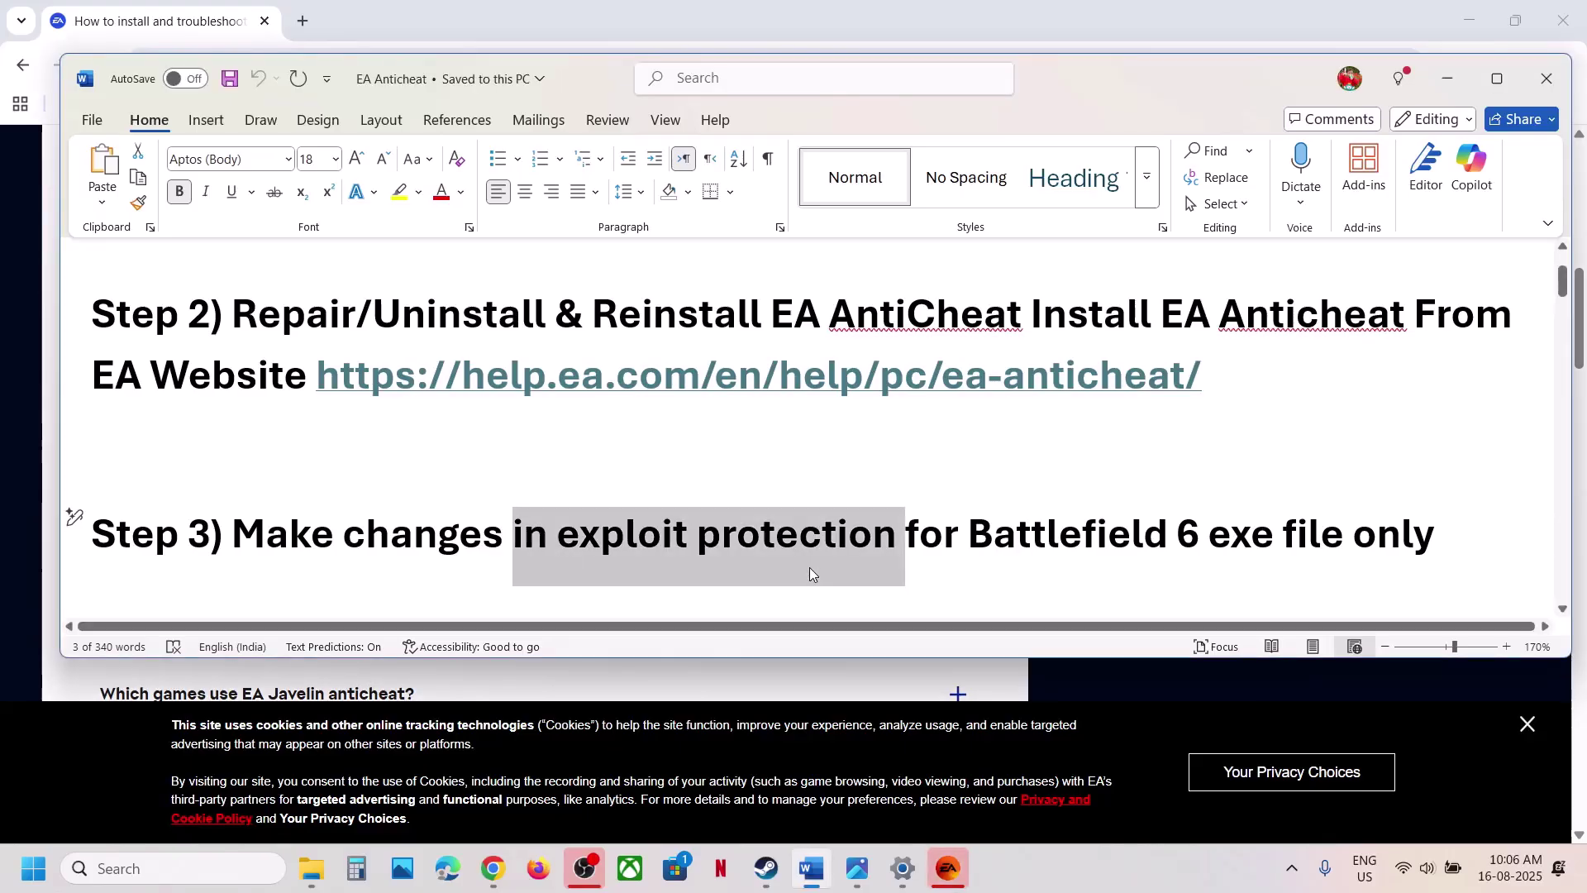
pyautogui.scroll(-4, 810, 567)
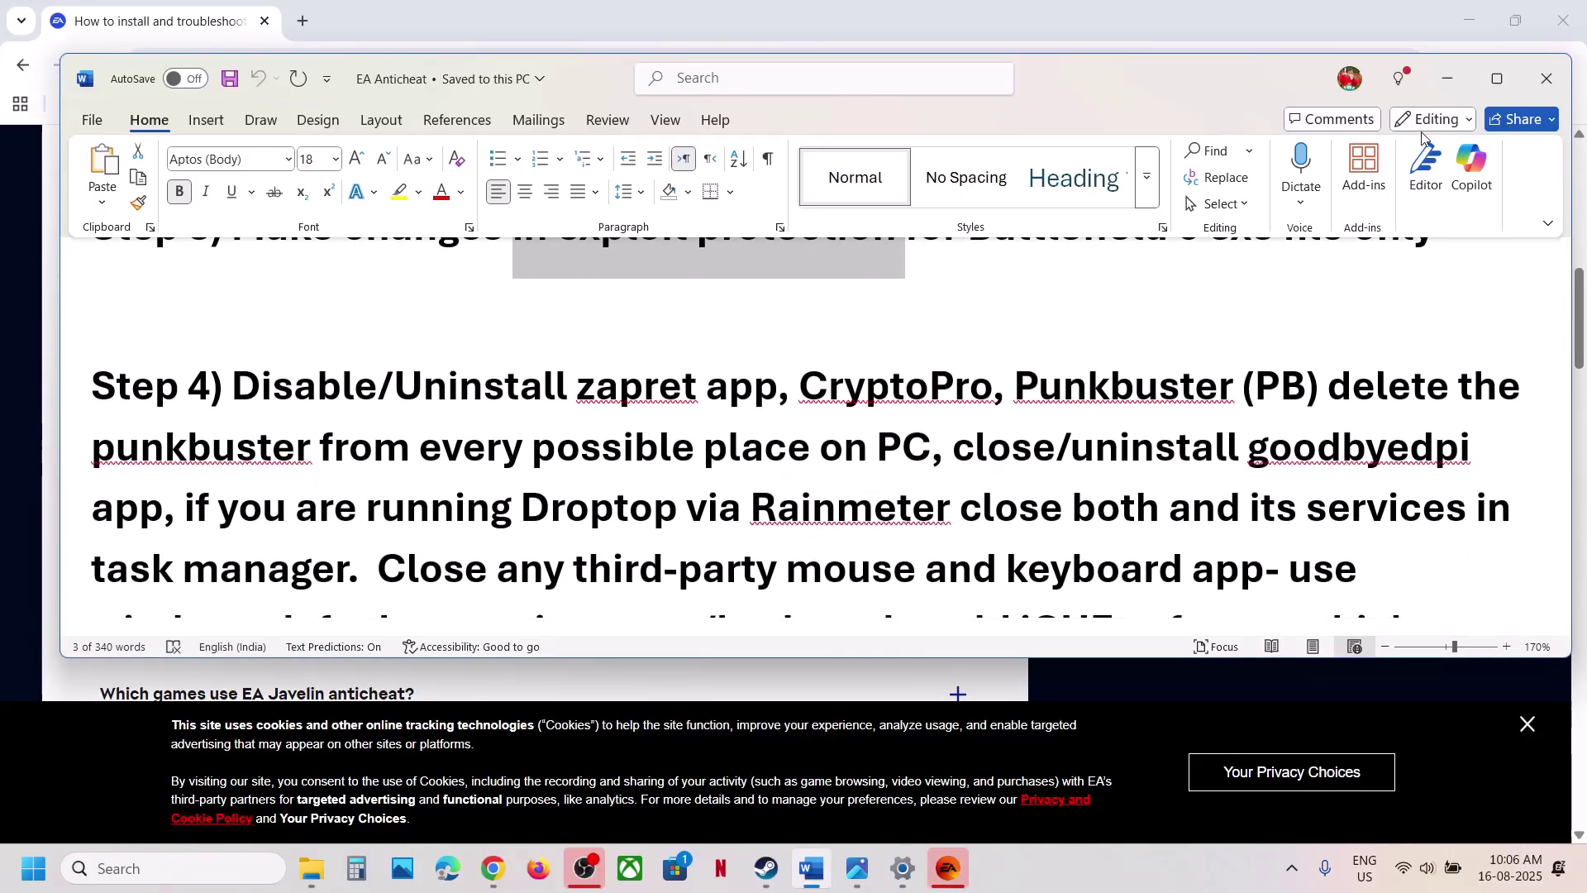
pyautogui.click(1497, 79)
pyautogui.scroll(1, 524, 415)
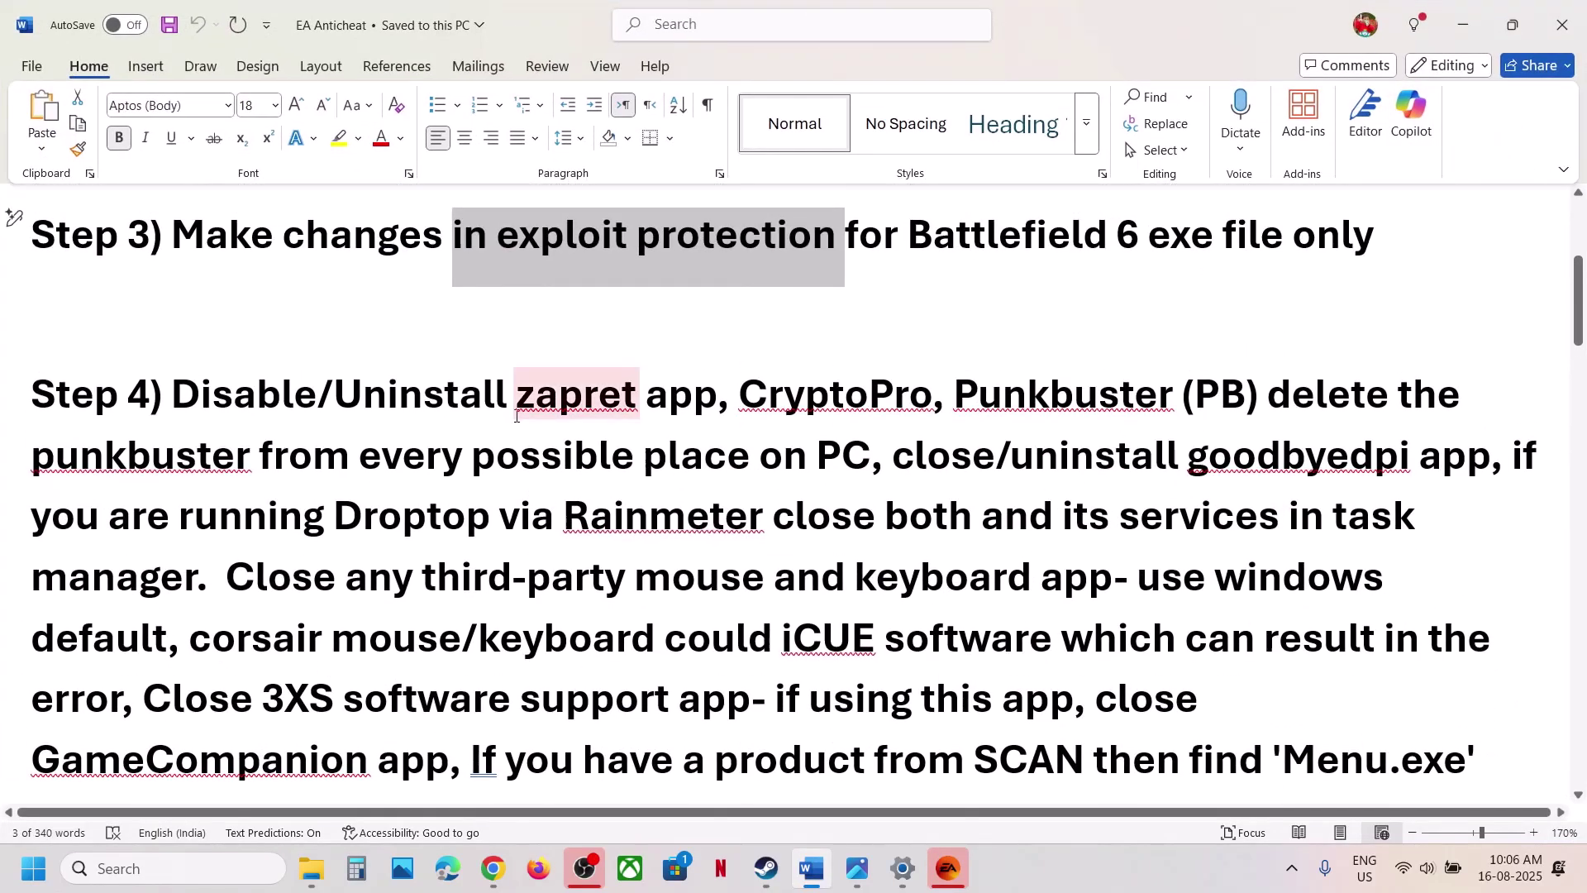
# Highlight Step 4's zapret, CryptoPro and Punkbuster instructions in the notes.
pyautogui.moveTo(518, 405); pyautogui.dragTo(701, 405)
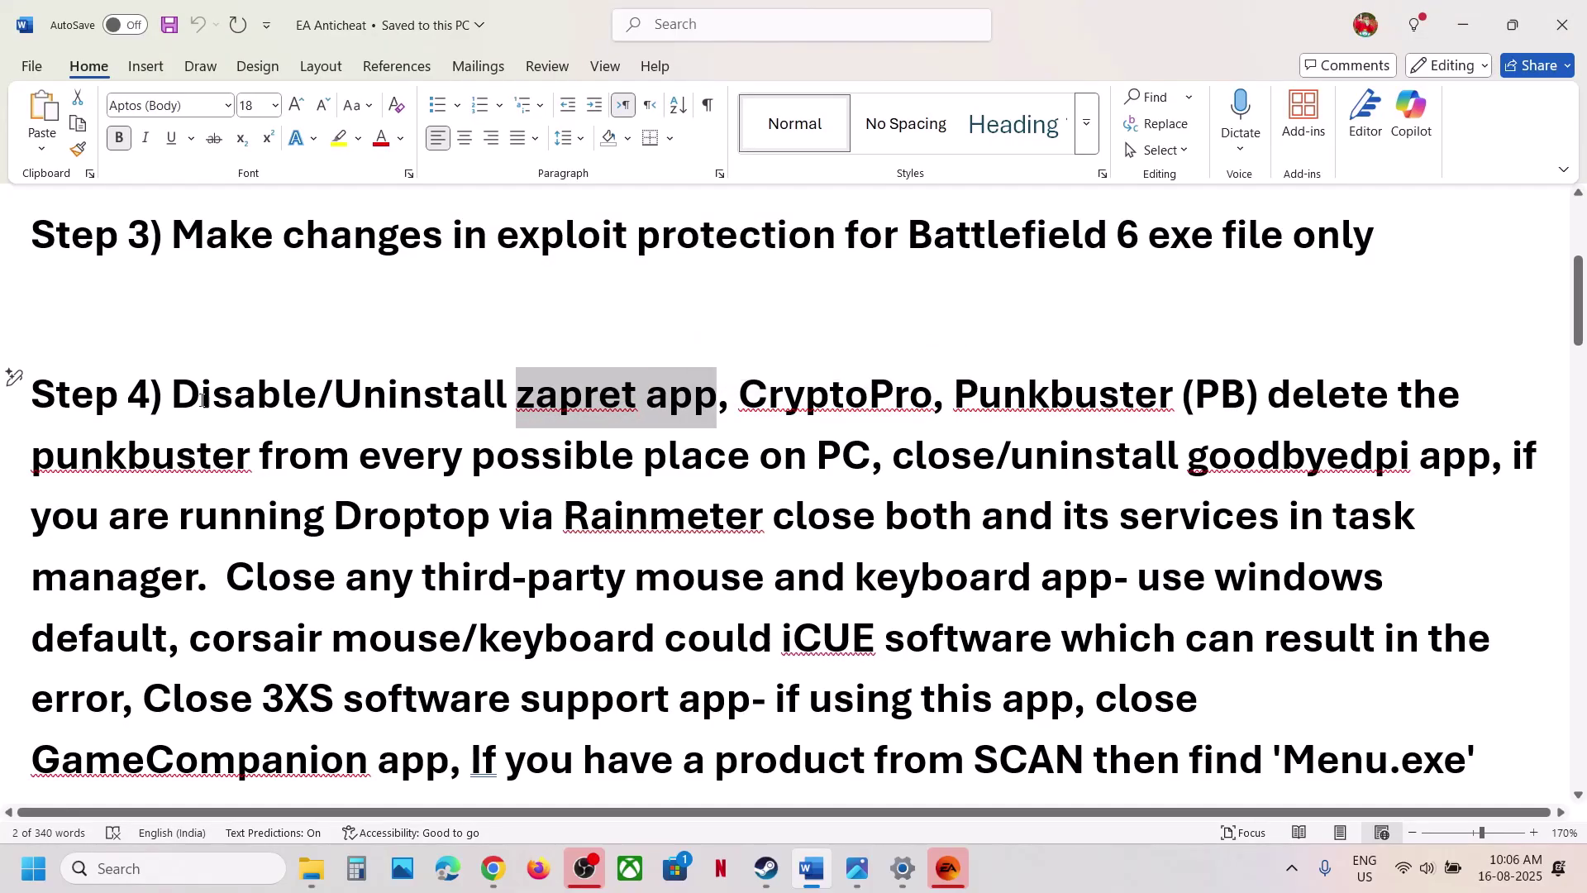
pyautogui.moveTo(183, 402); pyautogui.dragTo(932, 391)
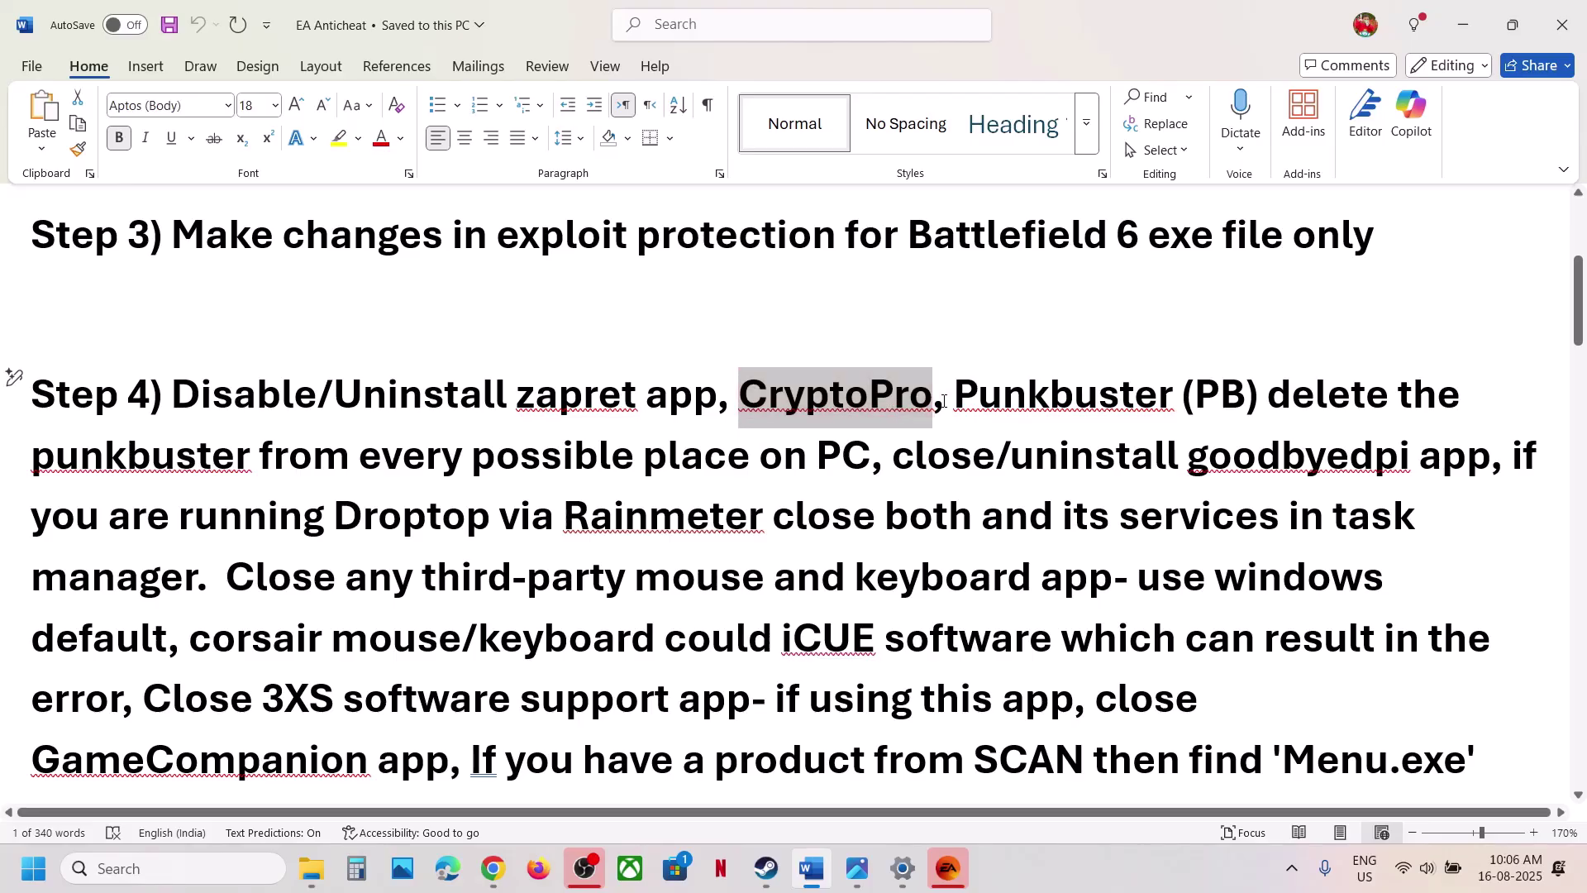
pyautogui.moveTo(957, 395); pyautogui.dragTo(889, 461)
pyautogui.scroll(-2, 889, 461)
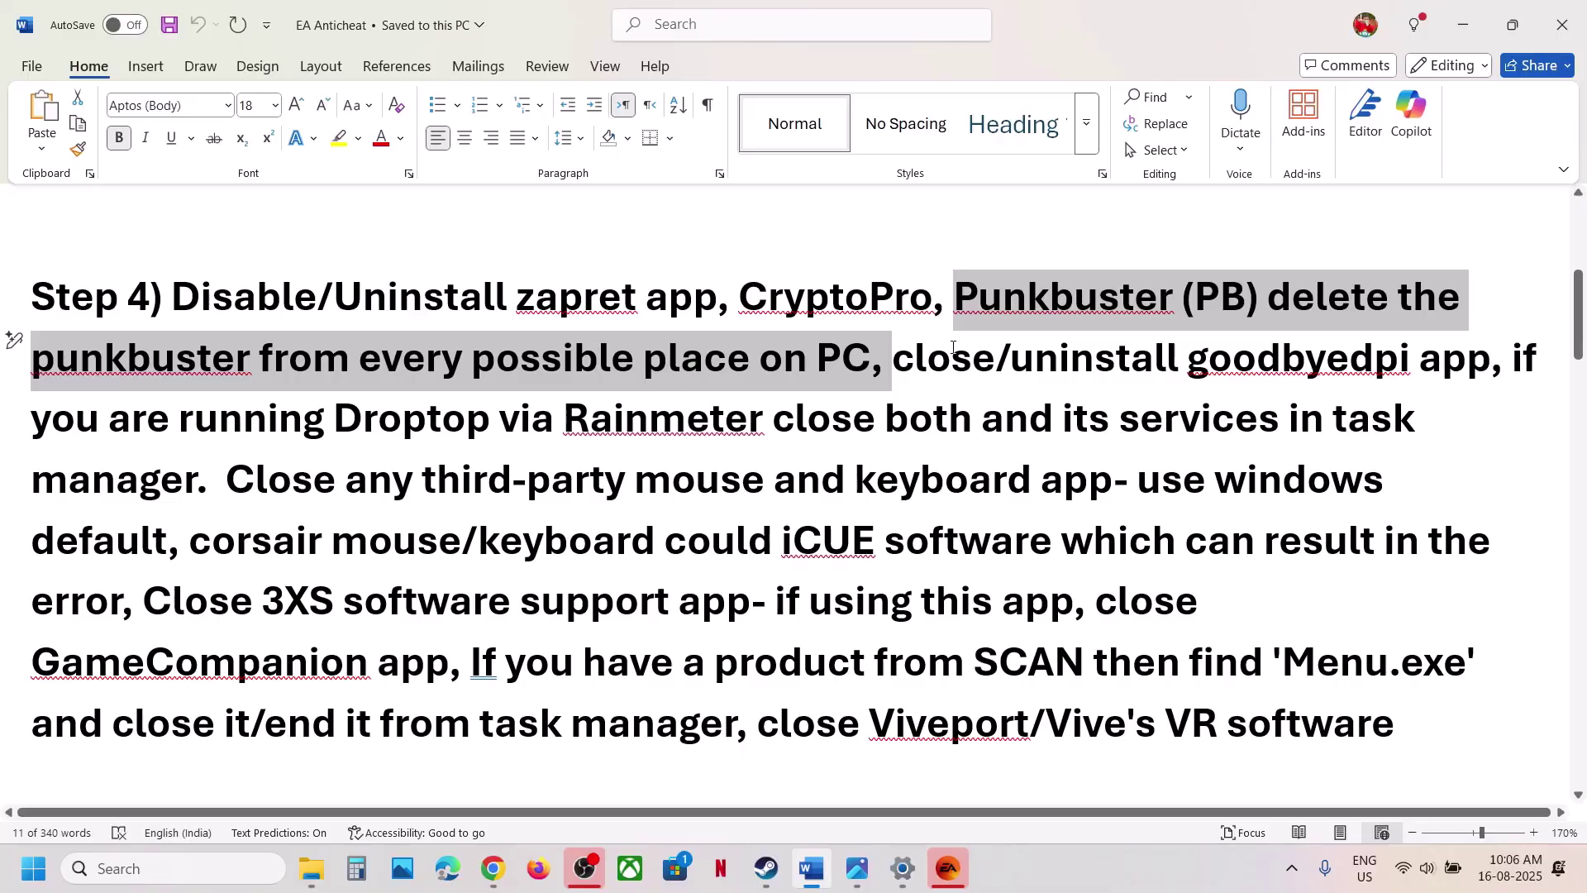
# Highlight the goodbyedpi, Droptop via Rainmeter, and third-party mouse/keyboard app instructions.
pyautogui.moveTo(906, 361); pyautogui.dragTo(1314, 365)
pyautogui.moveTo(1410, 358); pyautogui.dragTo(1370, 374)
pyautogui.moveTo(223, 432); pyautogui.dragTo(219, 488)
pyautogui.click(210, 484)
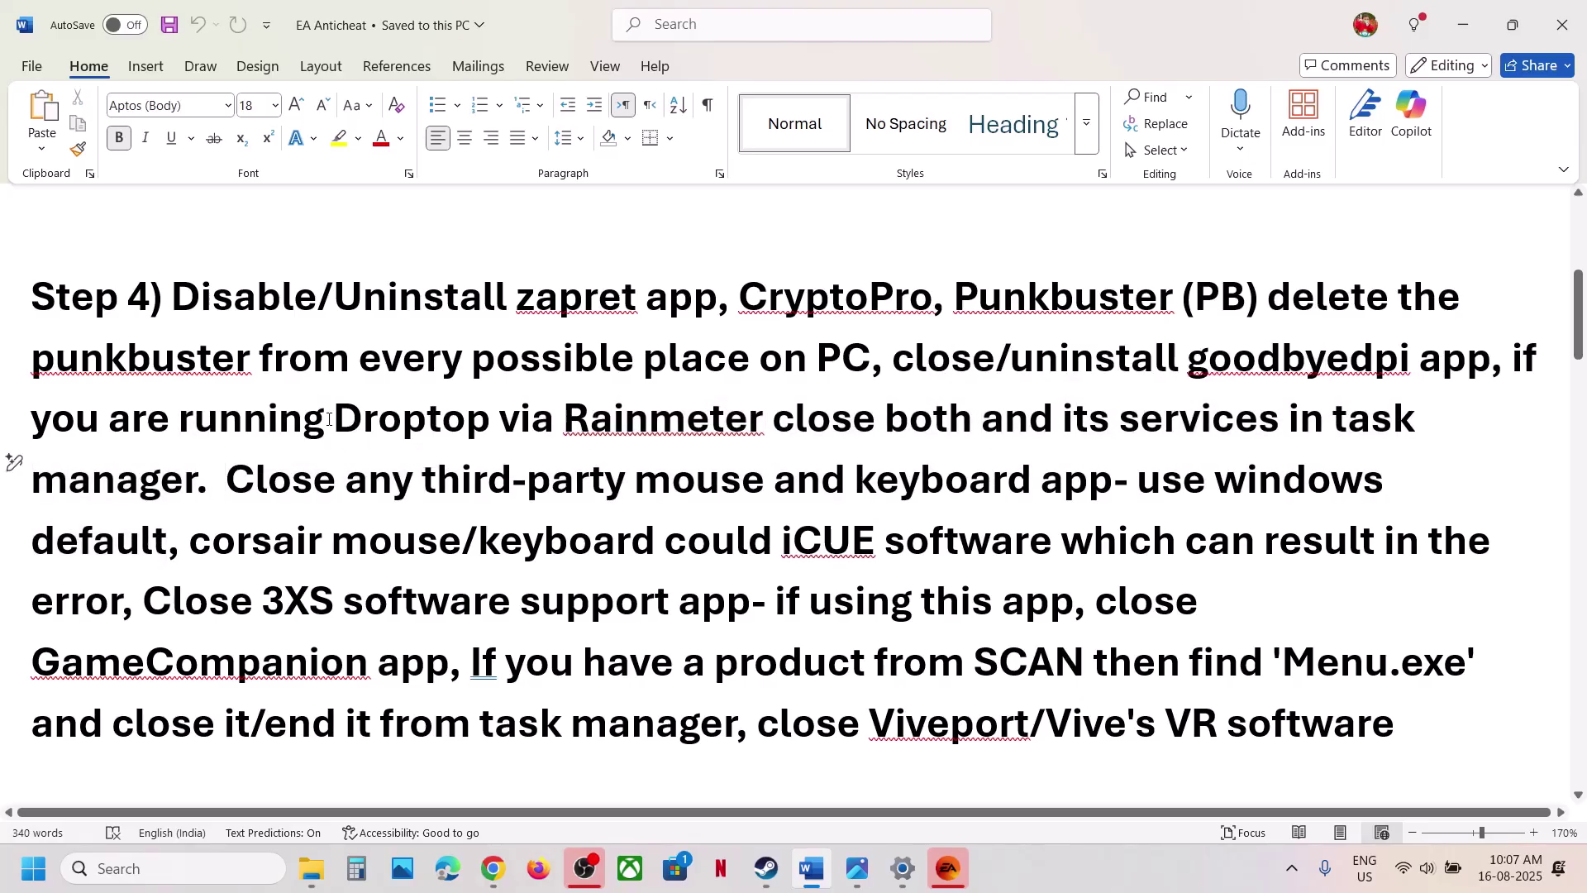
pyautogui.moveTo(328, 419); pyautogui.dragTo(765, 419)
pyautogui.moveTo(225, 479); pyautogui.dragTo(1331, 481)
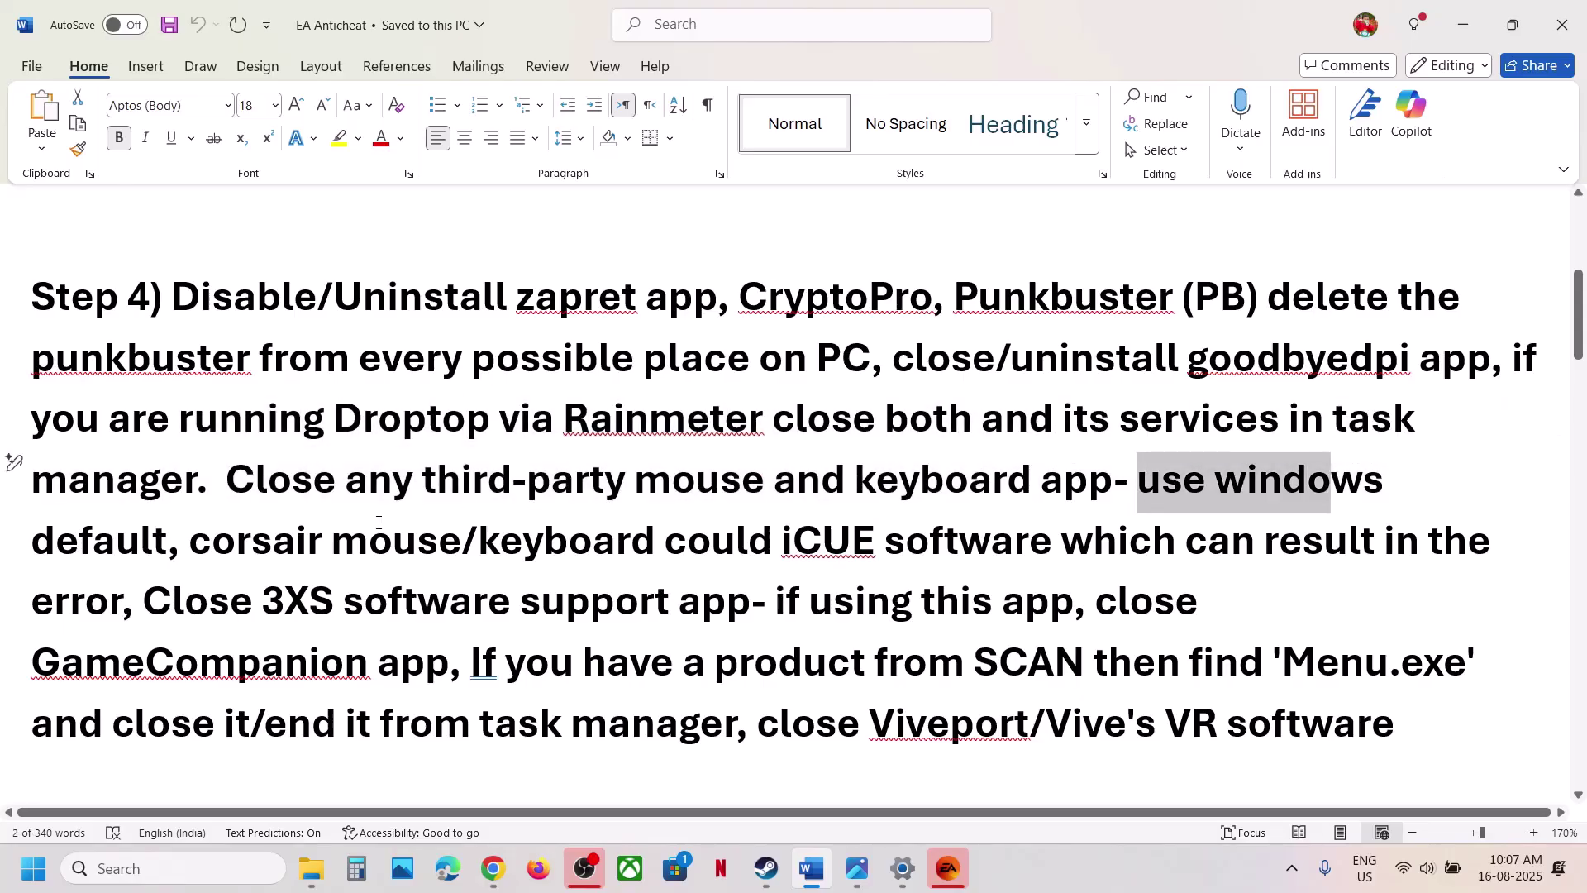
# Highlight the Corsair mouse/keyboard mention and the iCUE software name.
pyautogui.moveTo(200, 542); pyautogui.dragTo(800, 542)
pyautogui.scroll(-1, 800, 542)
pyautogui.click(785, 463)
pyautogui.moveTo(785, 463); pyautogui.dragTo(193, 541)
pyautogui.click(194, 542)
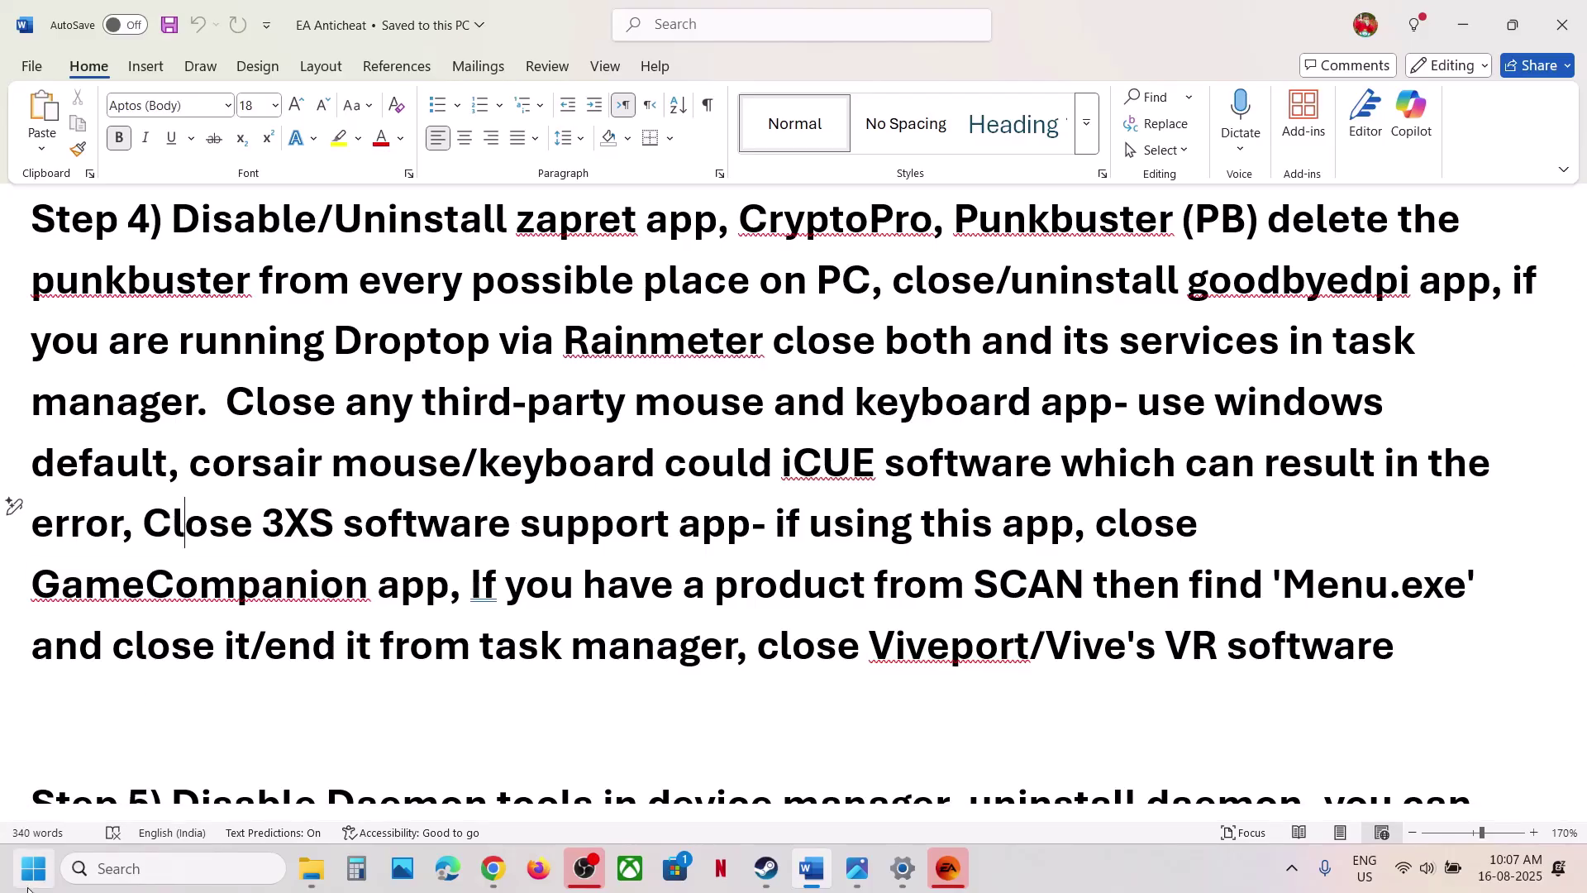
pyautogui.press('super+x')
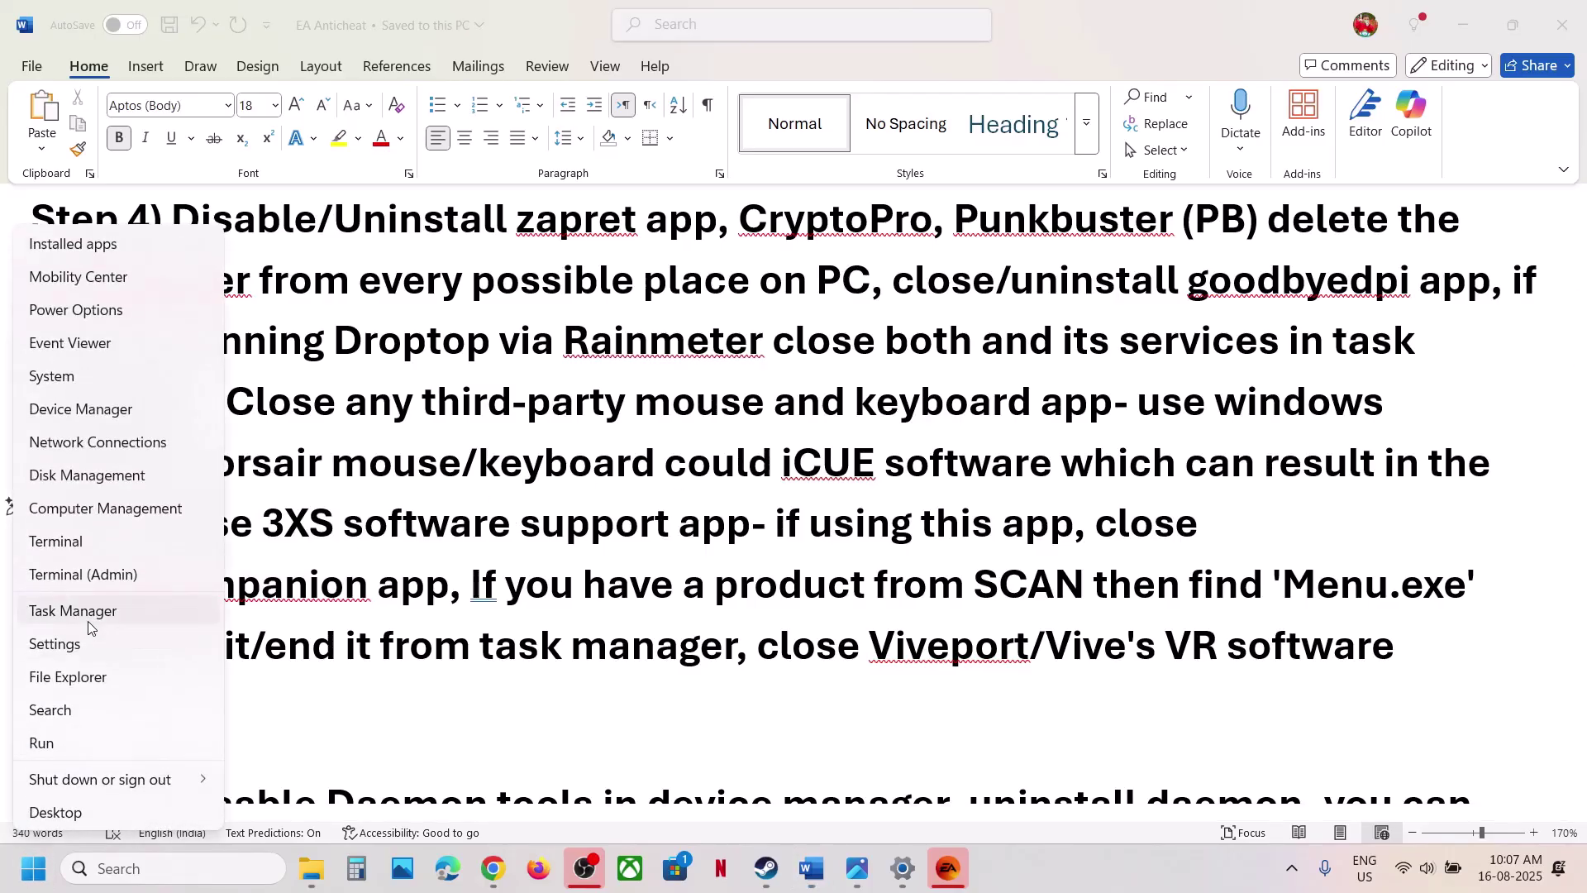
pyautogui.click(661, 482)
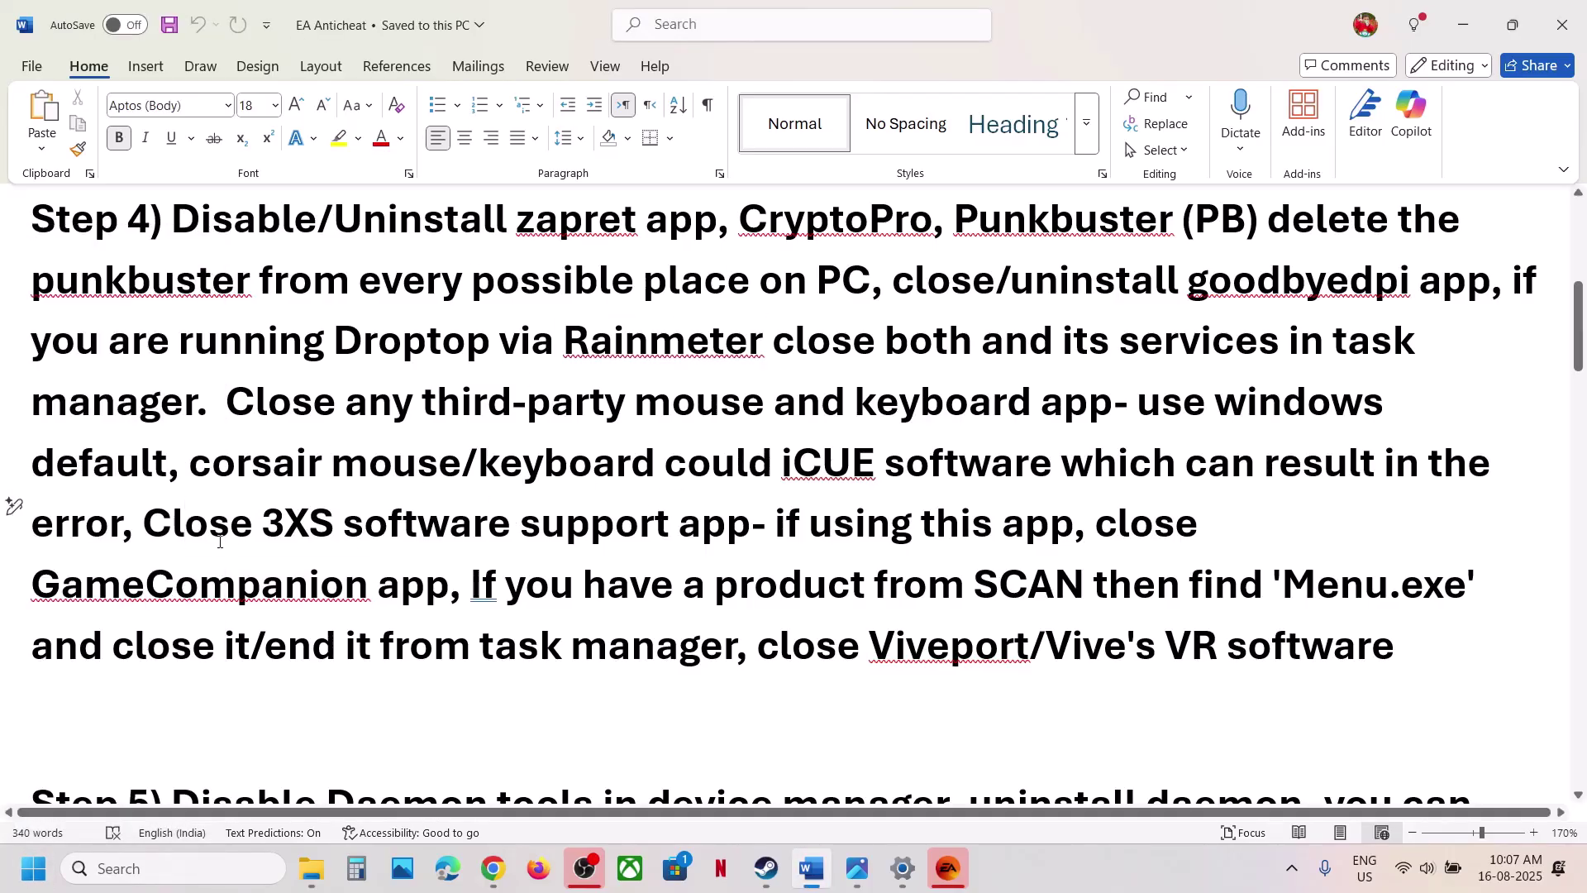
pyautogui.moveTo(197, 530); pyautogui.dragTo(748, 522)
pyautogui.scroll(-1, 168, 503)
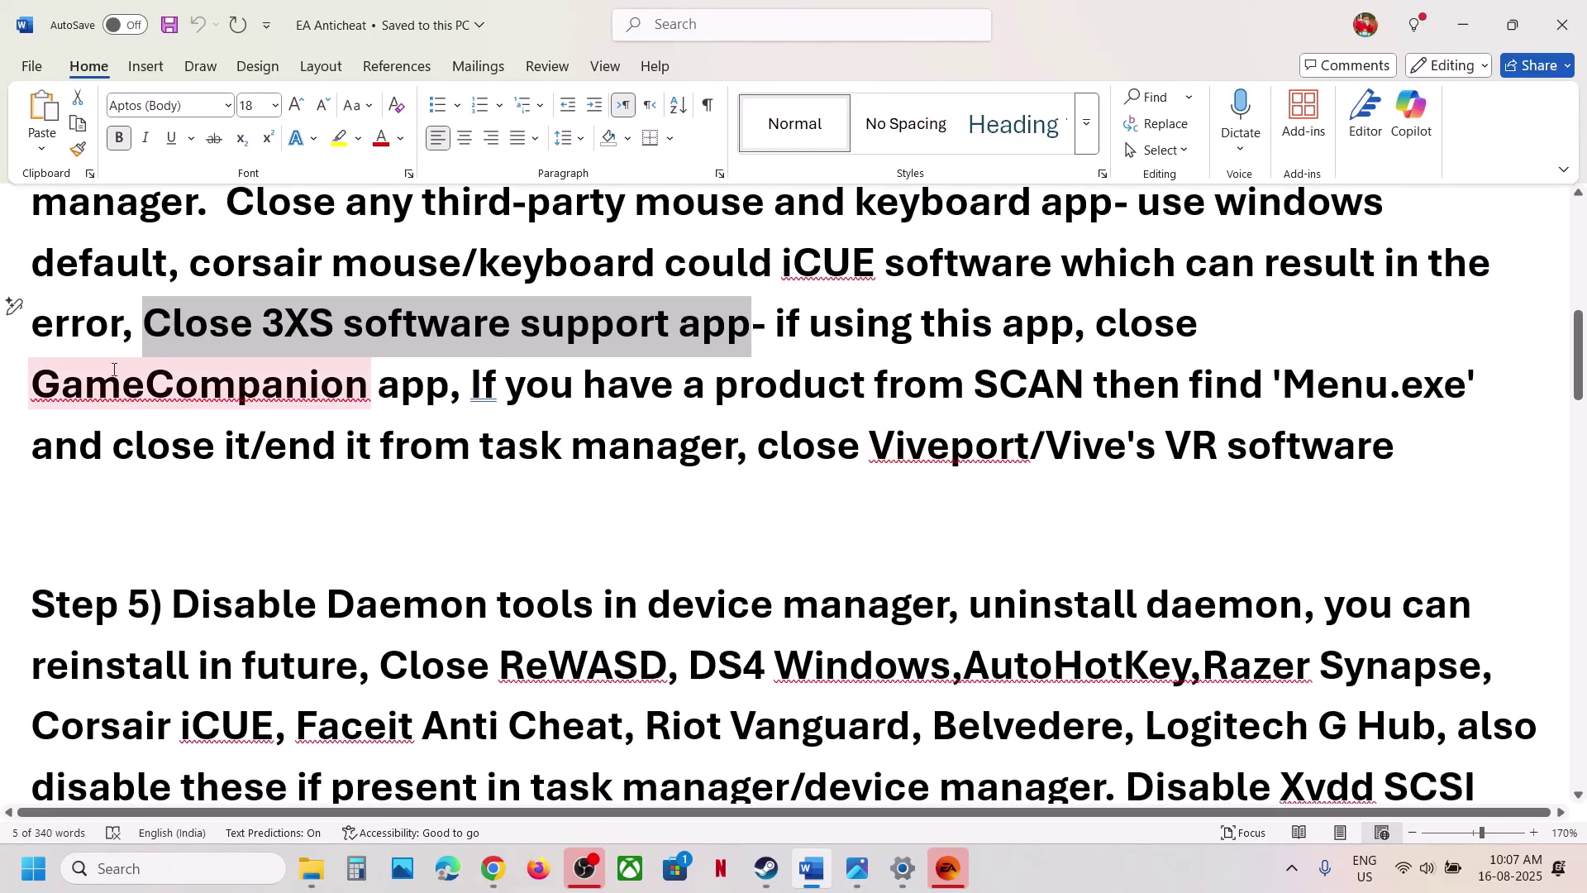
pyautogui.moveTo(70, 401); pyautogui.dragTo(343, 401)
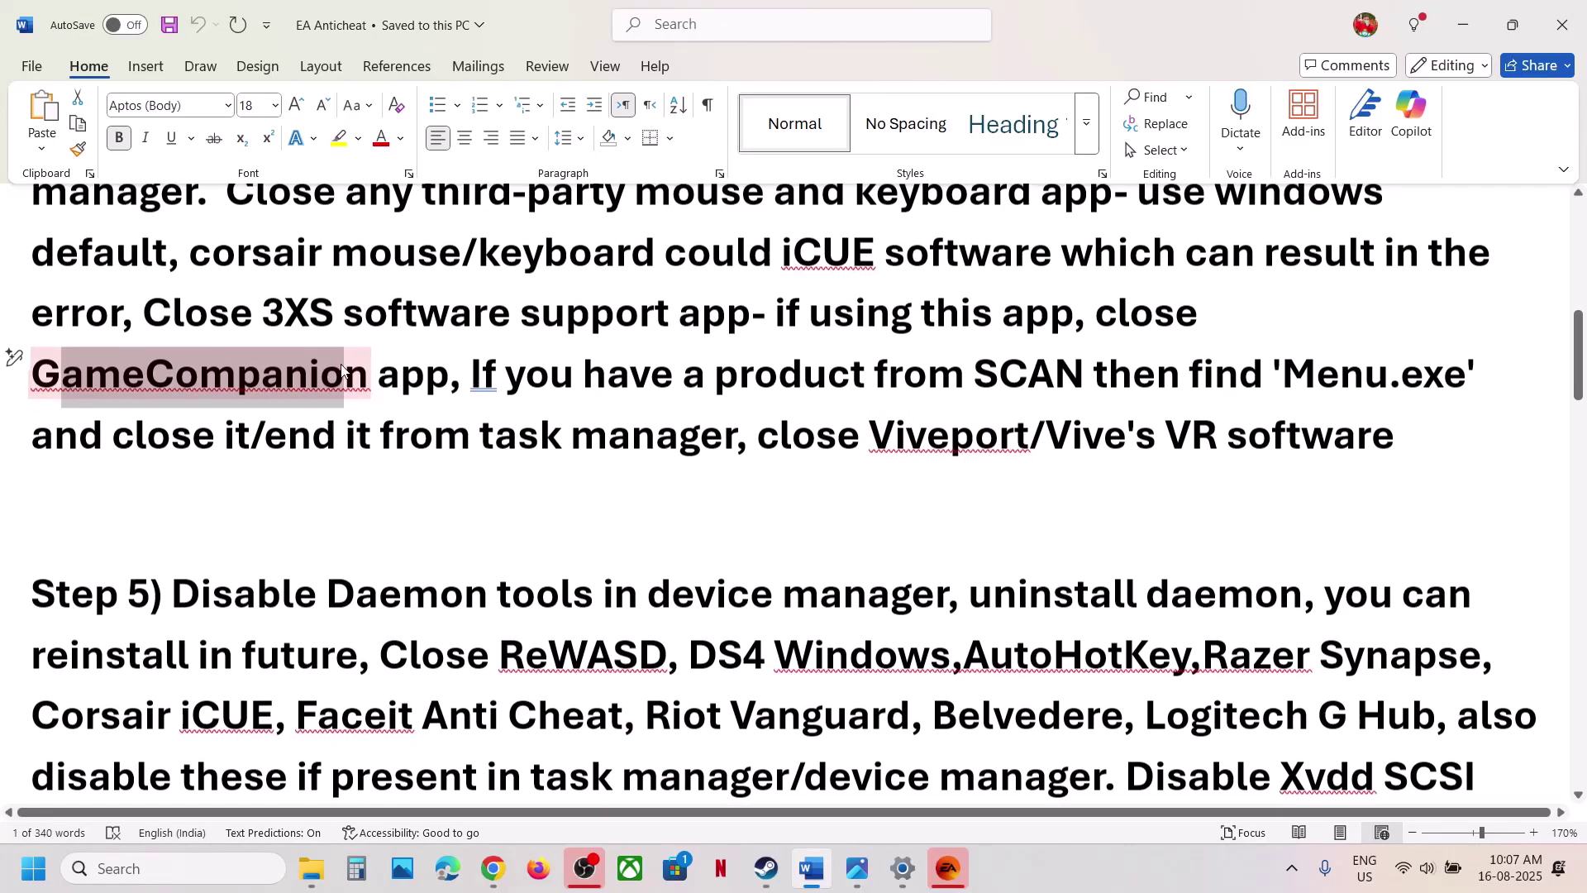
pyautogui.scroll(1, 325, 396)
pyautogui.moveTo(567, 455); pyautogui.dragTo(1074, 457)
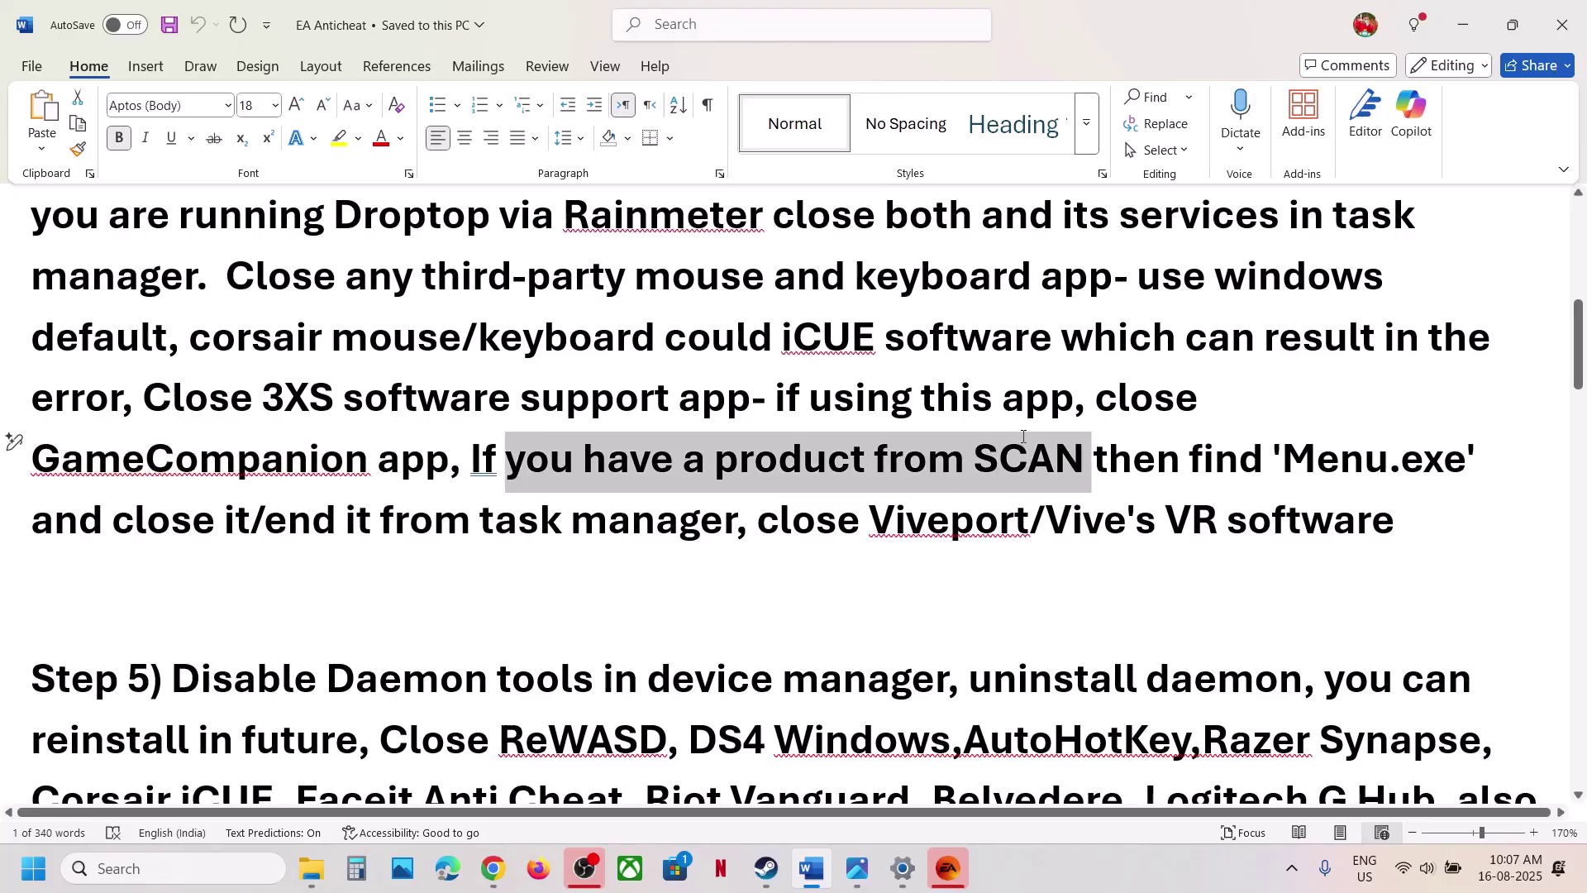
pyautogui.moveTo(1190, 457); pyautogui.dragTo(682, 521)
pyautogui.click(678, 519)
pyautogui.rightClick(31, 875)
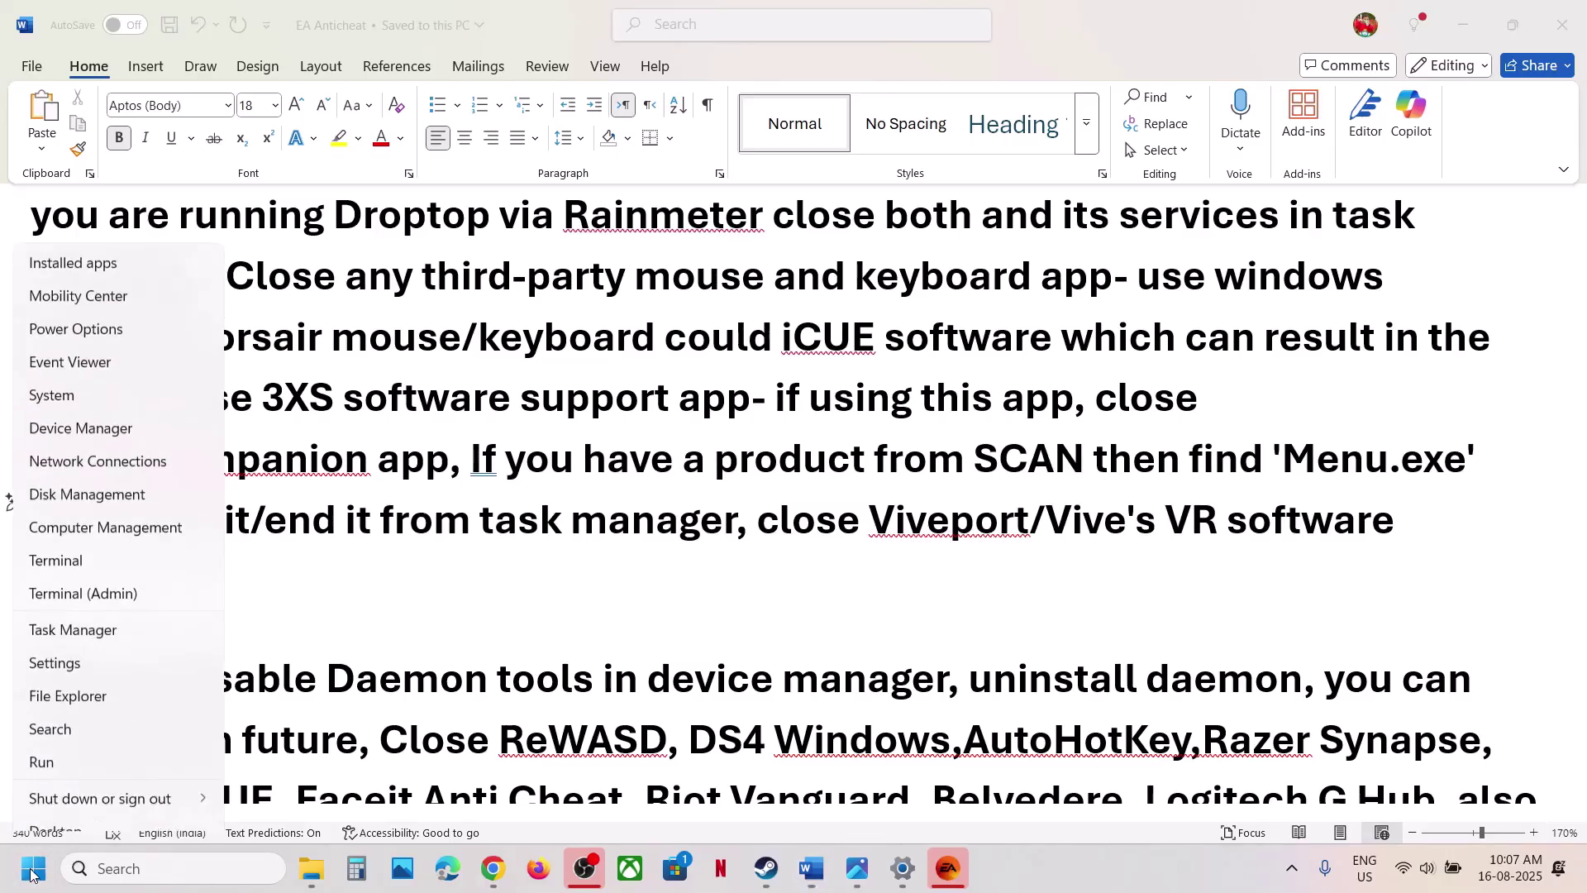
pyautogui.click(752, 490)
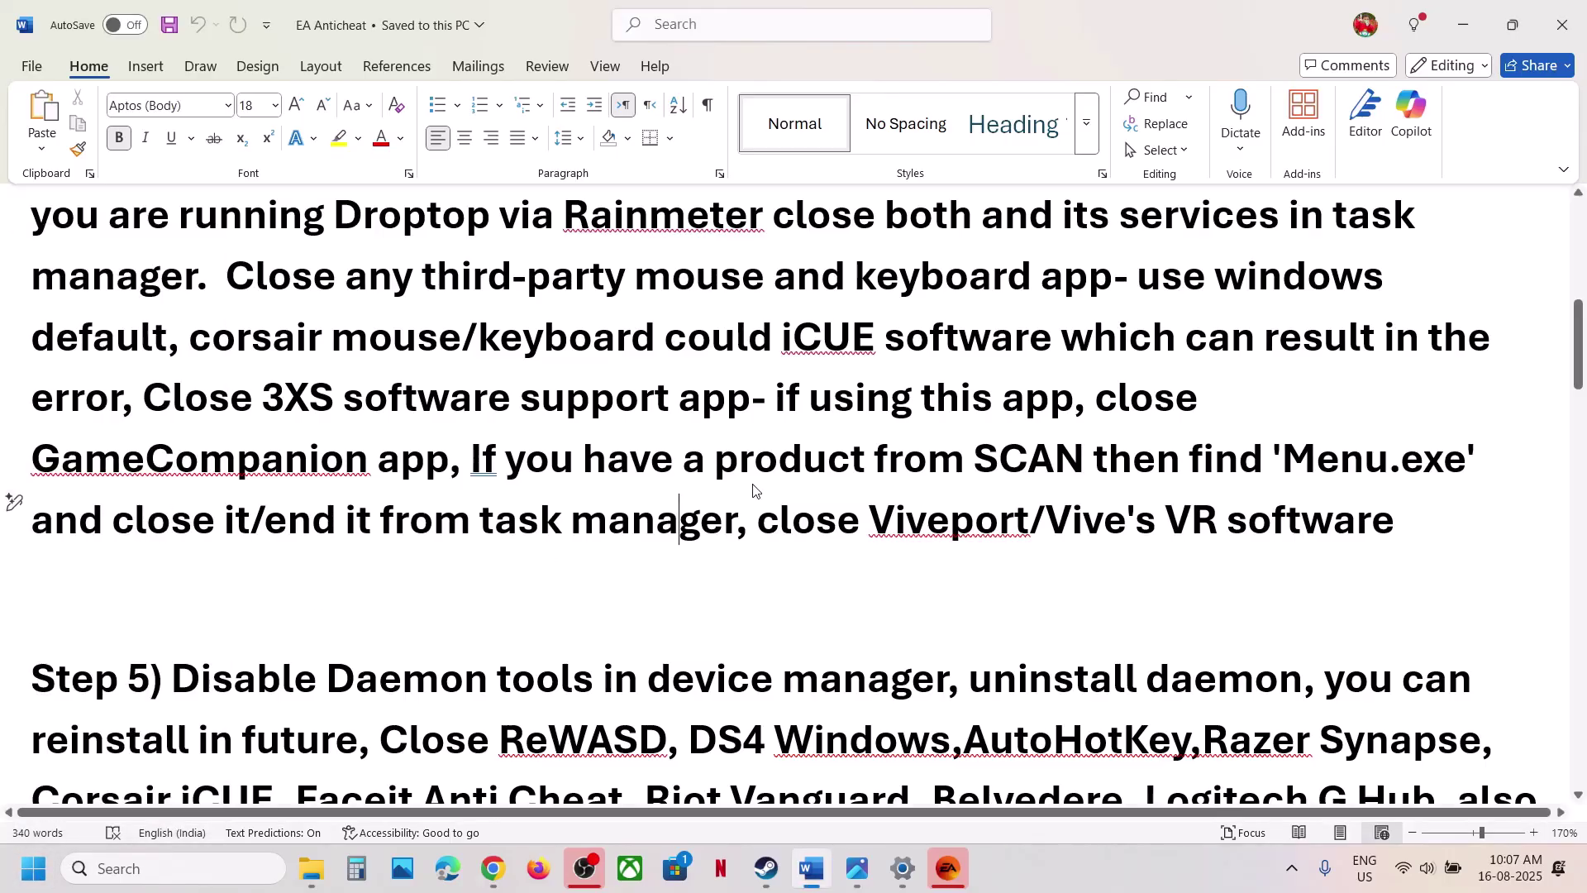
pyautogui.moveTo(757, 519); pyautogui.dragTo(1395, 519)
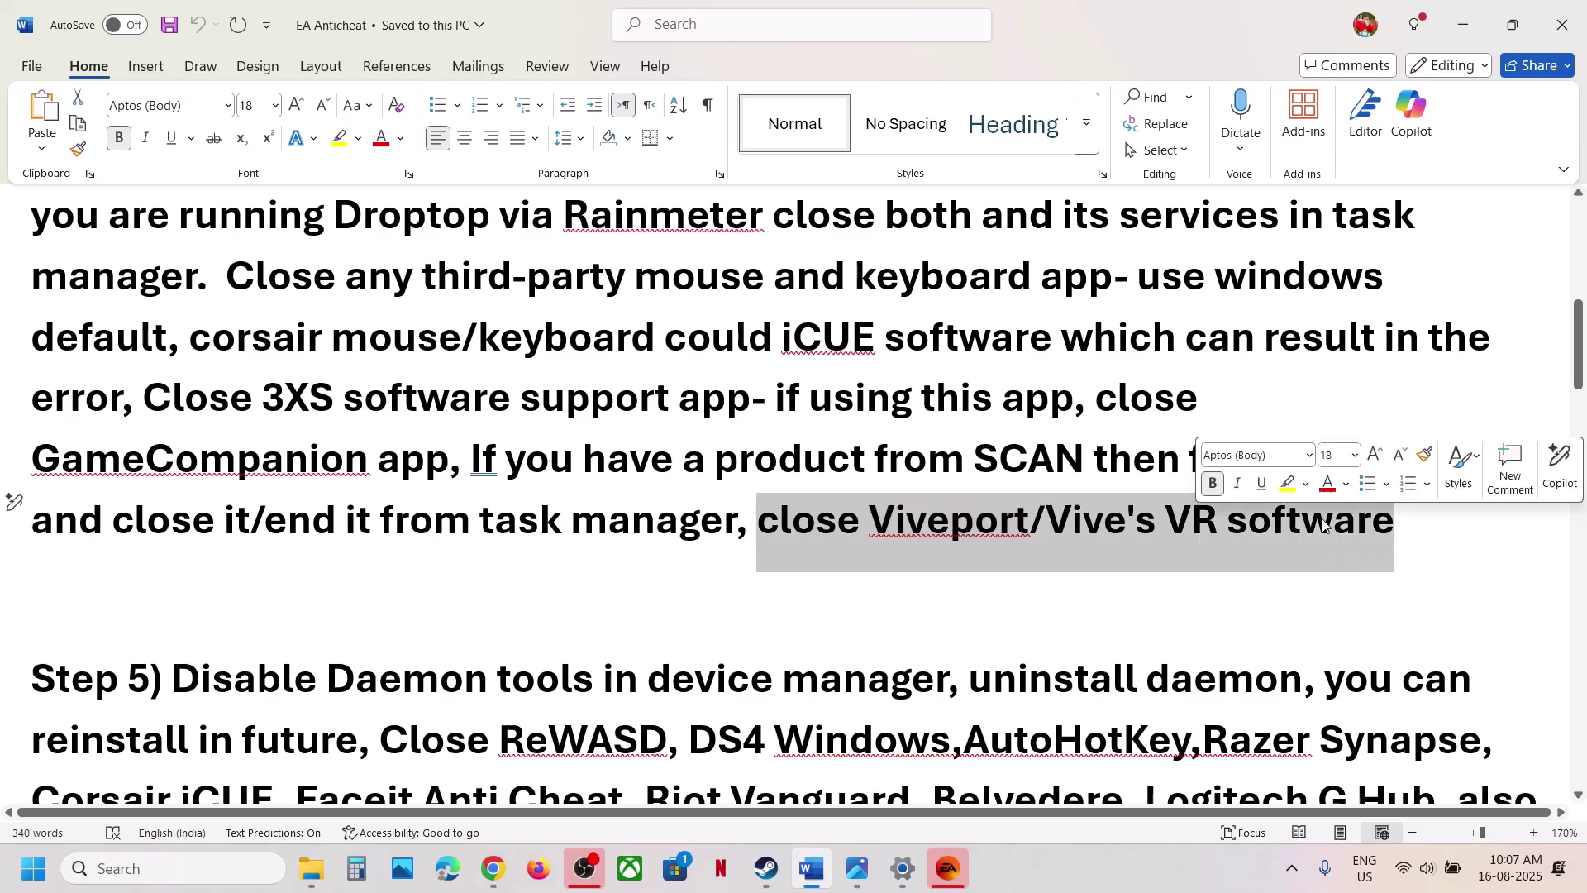
pyautogui.click(429, 620)
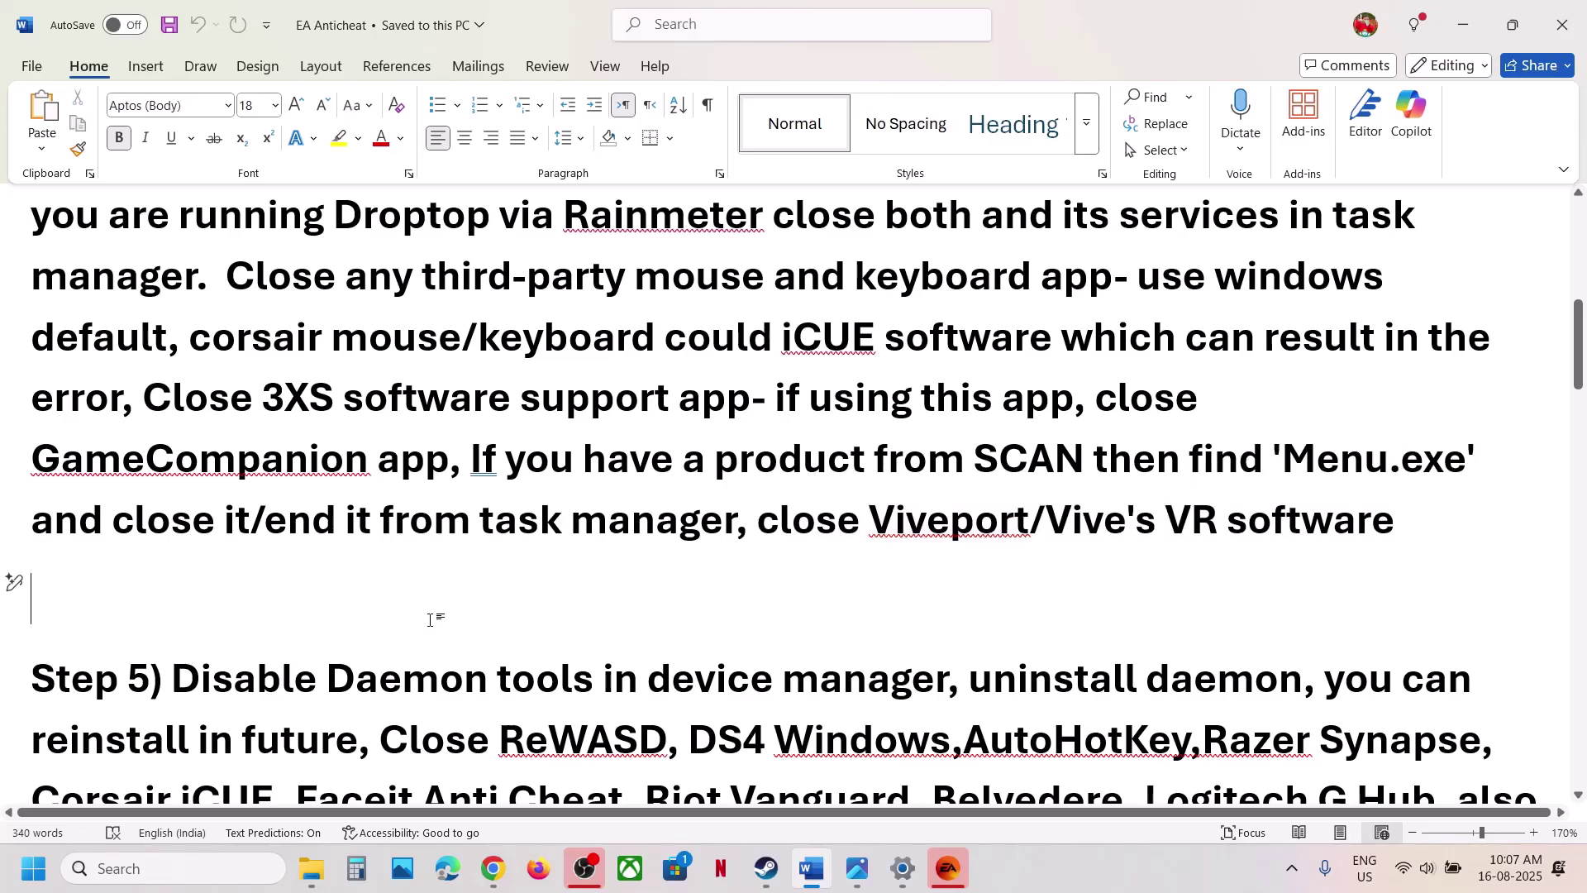
pyautogui.scroll(-3, 428, 620)
pyautogui.moveTo(188, 392); pyautogui.dragTo(947, 395)
pyautogui.click(836, 402)
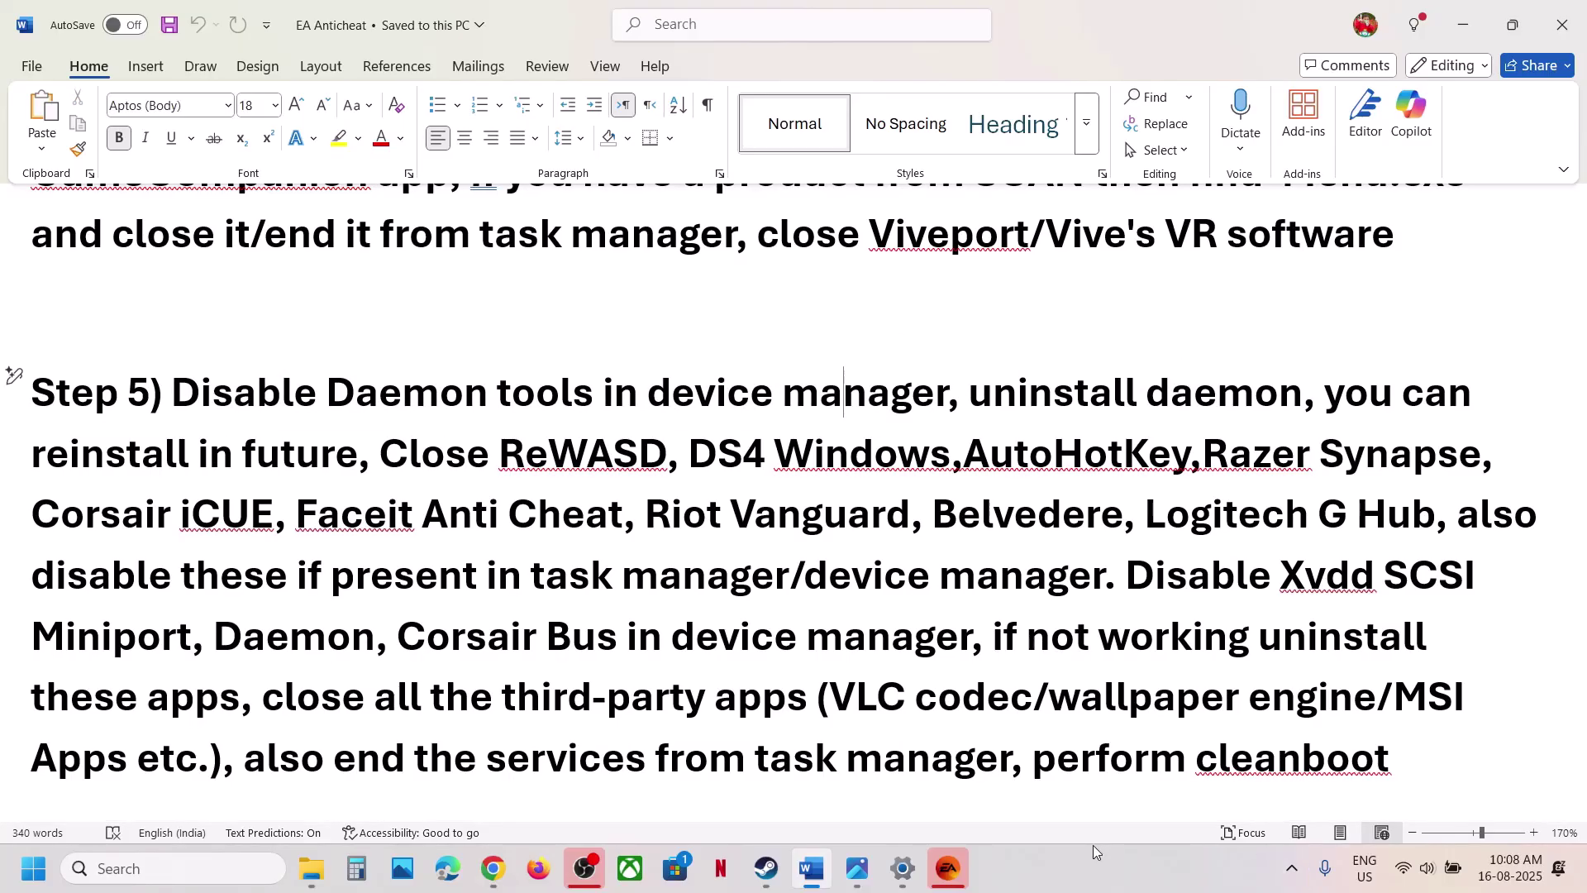
# Open Task Manager and scroll its Processes list to the EA Background Service entries, then return to Word.
pyautogui.rightClick(33, 868)
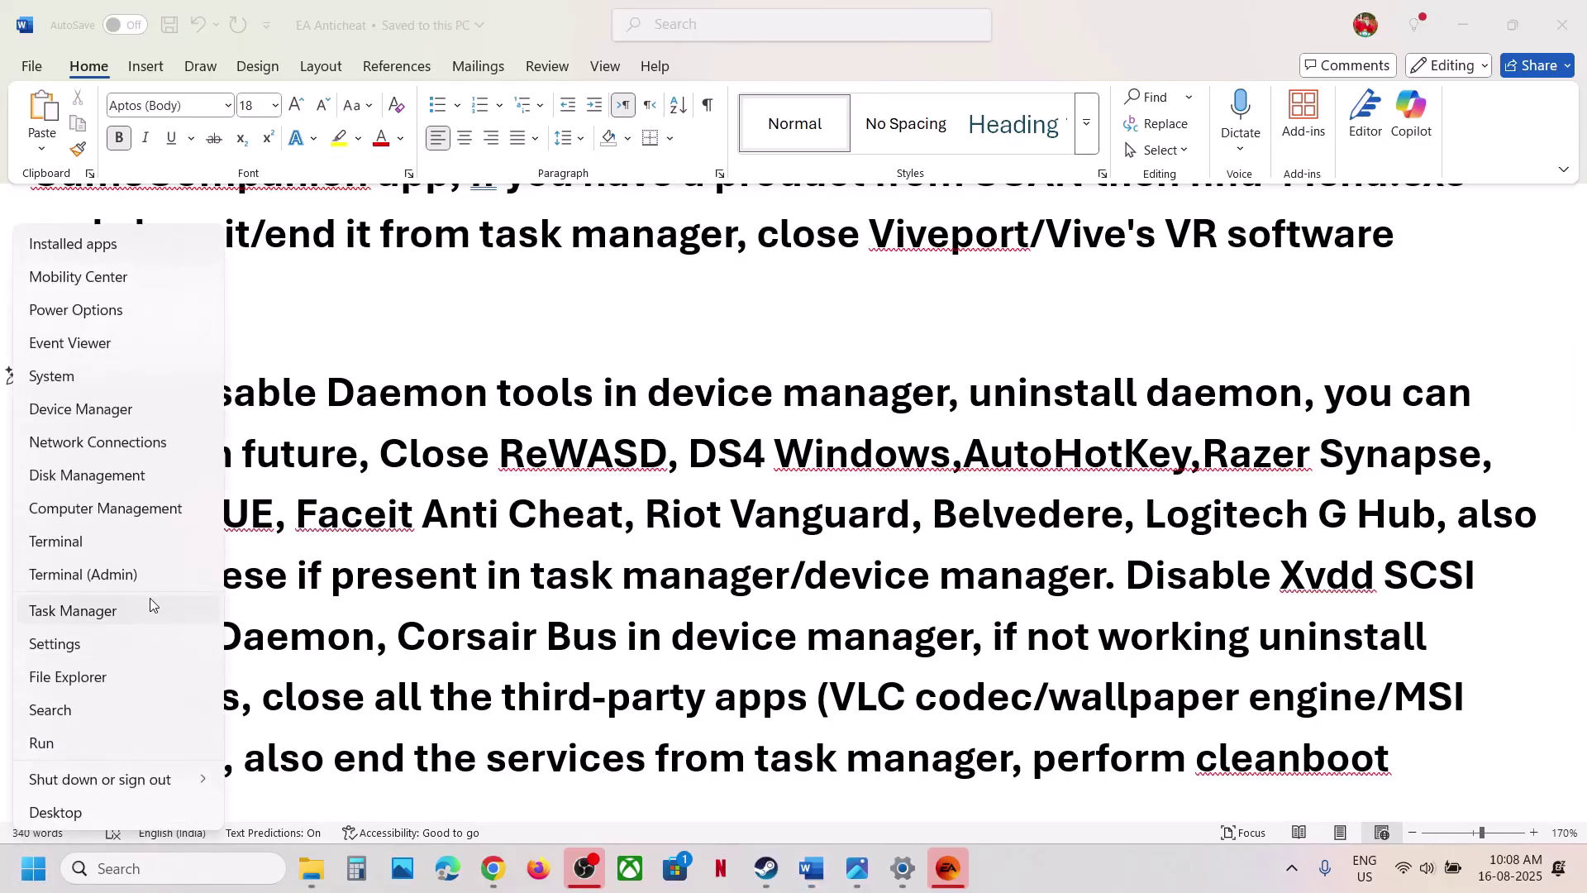
pyautogui.click(110, 620)
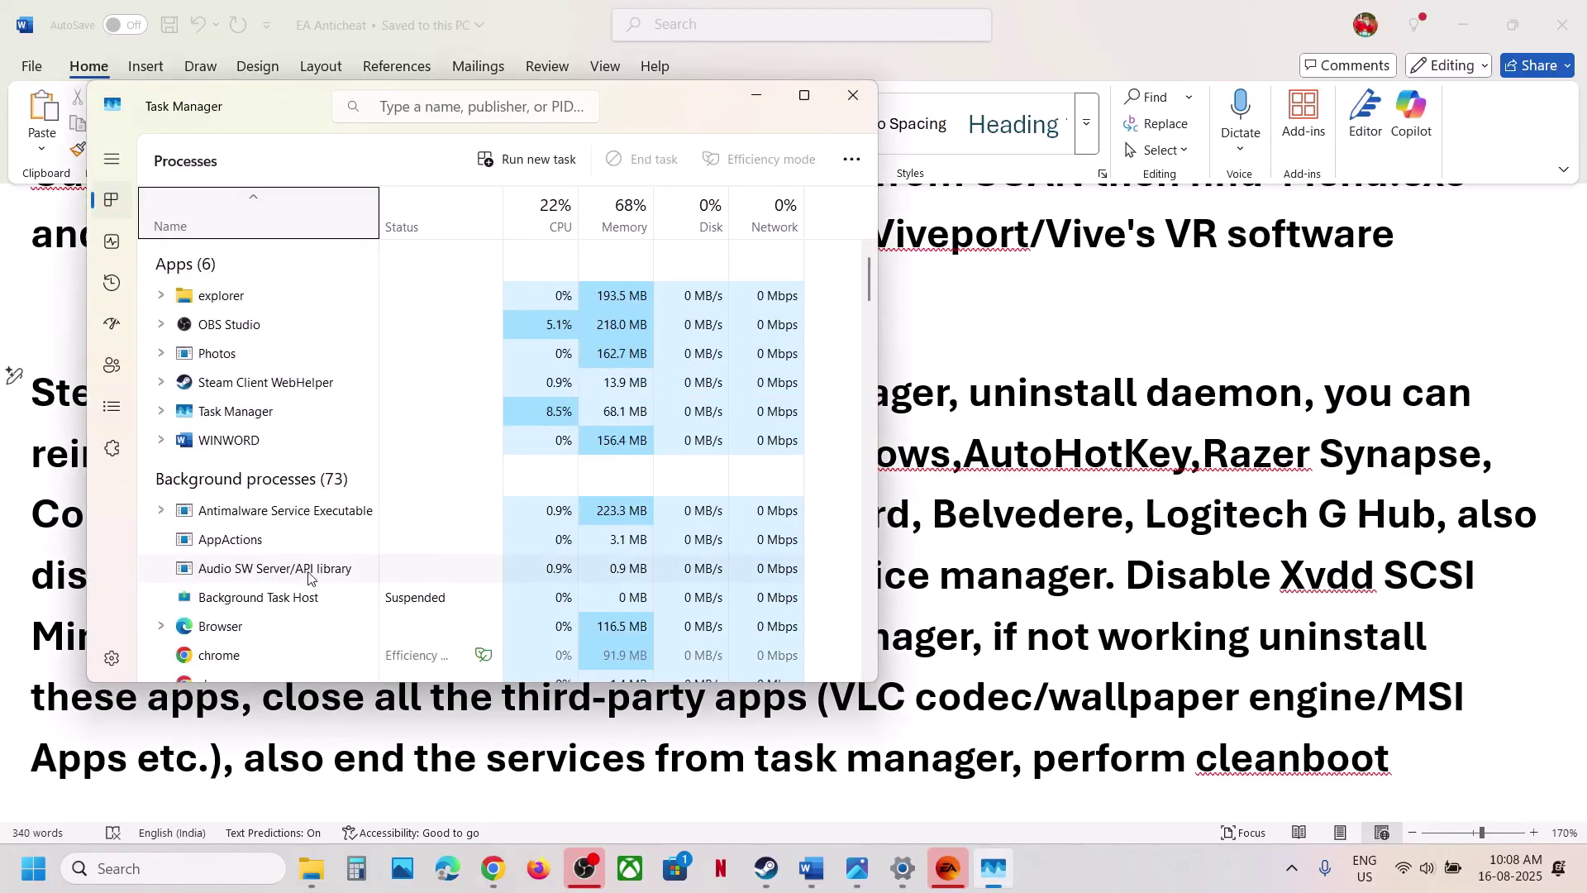
pyautogui.click(309, 576)
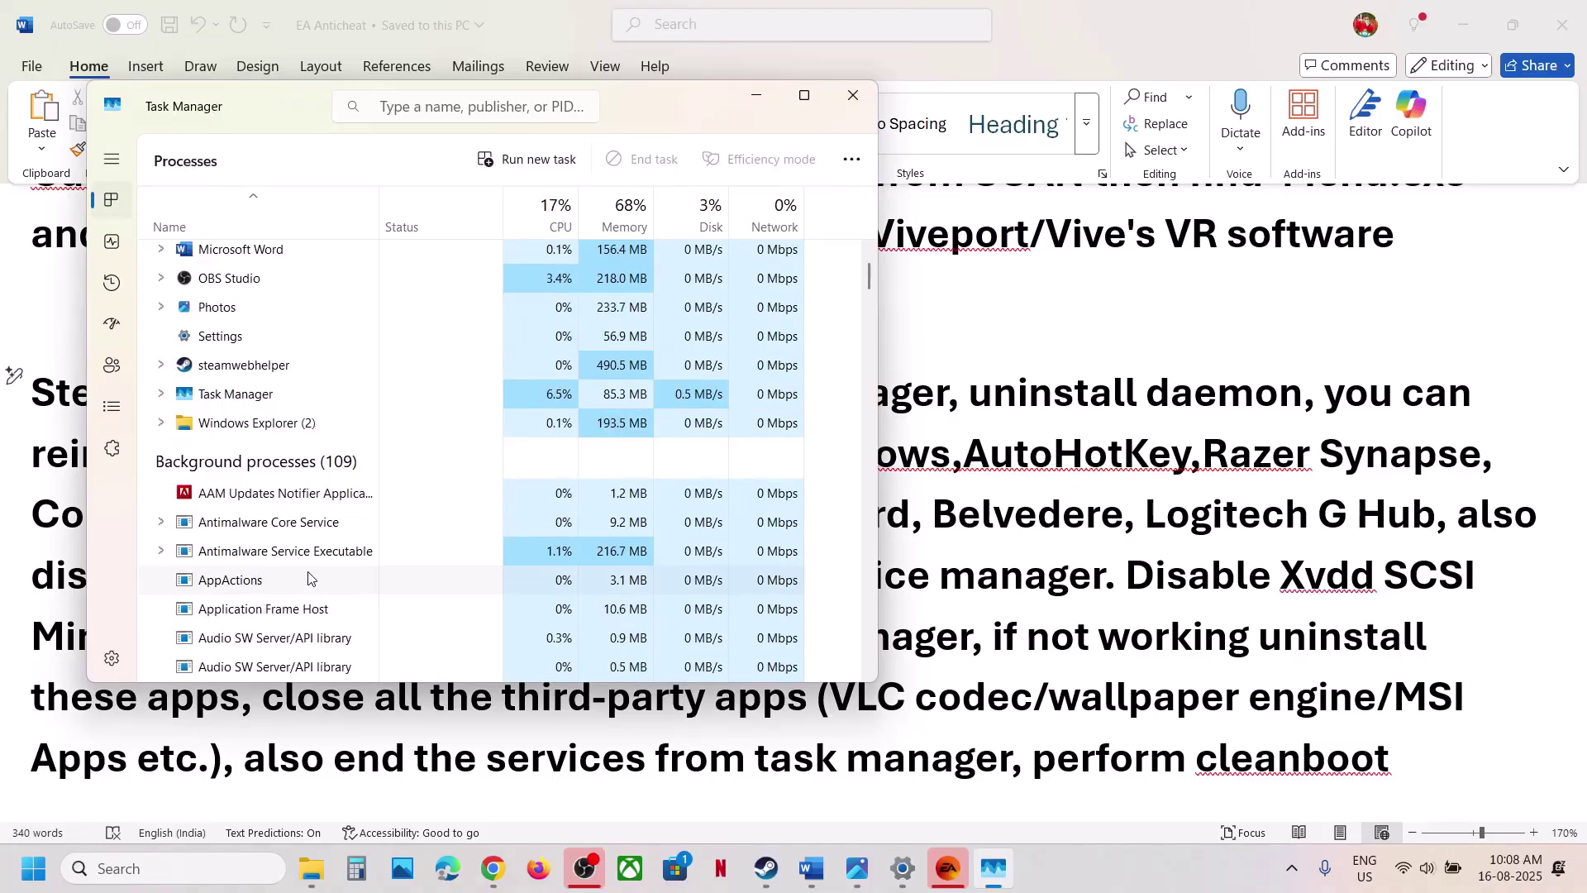
pyautogui.scroll(-10, 308, 576)
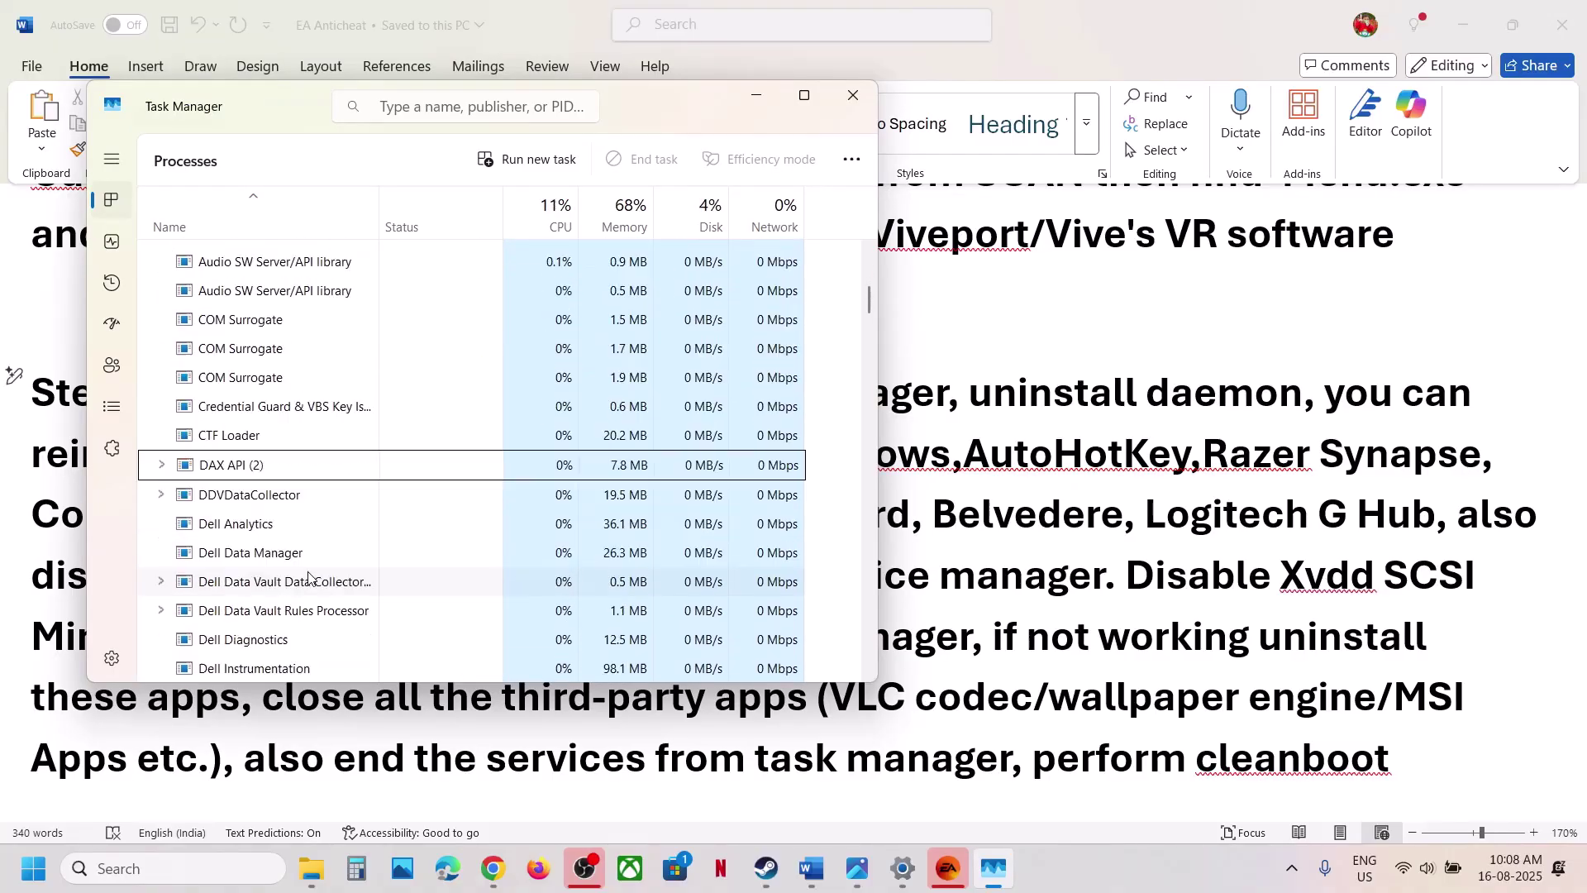
pyautogui.scroll(-4, 309, 576)
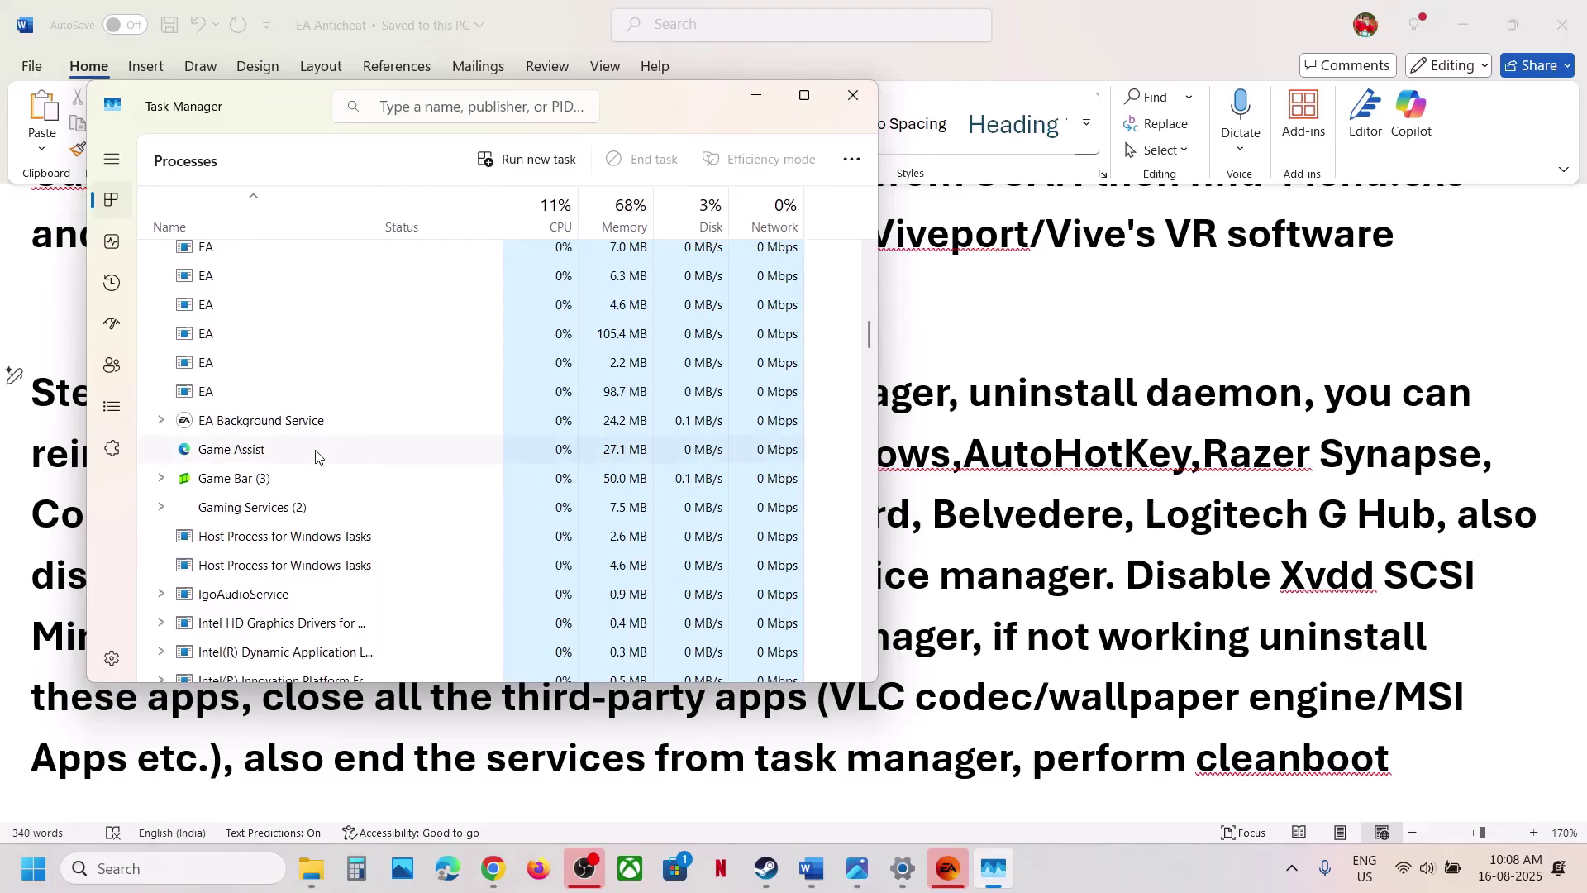
pyautogui.rightClick(295, 565)
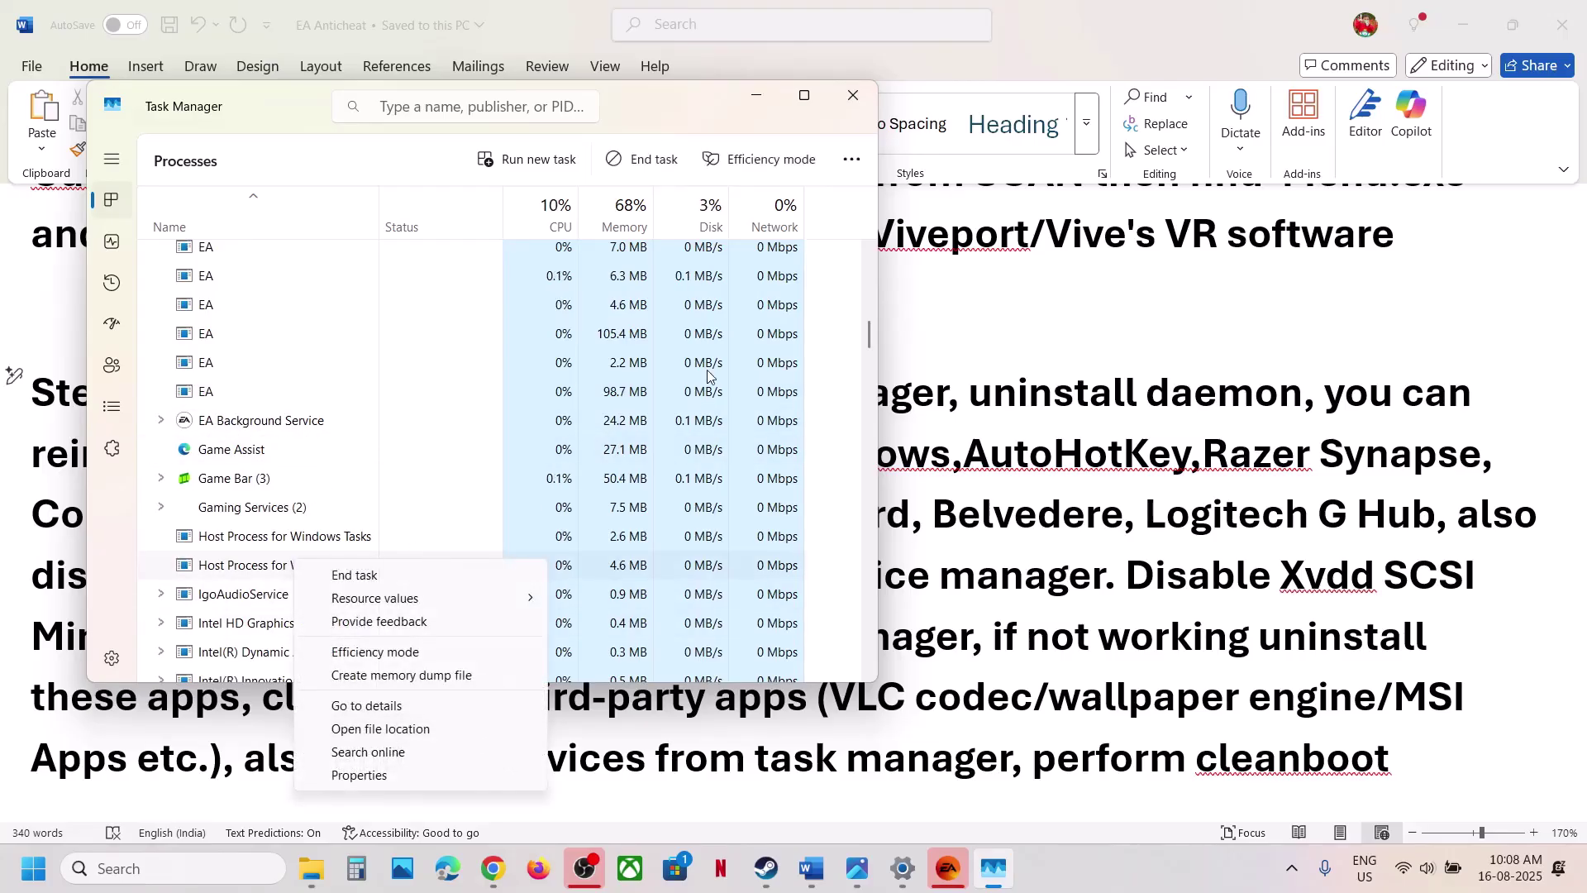
pyautogui.click(854, 64)
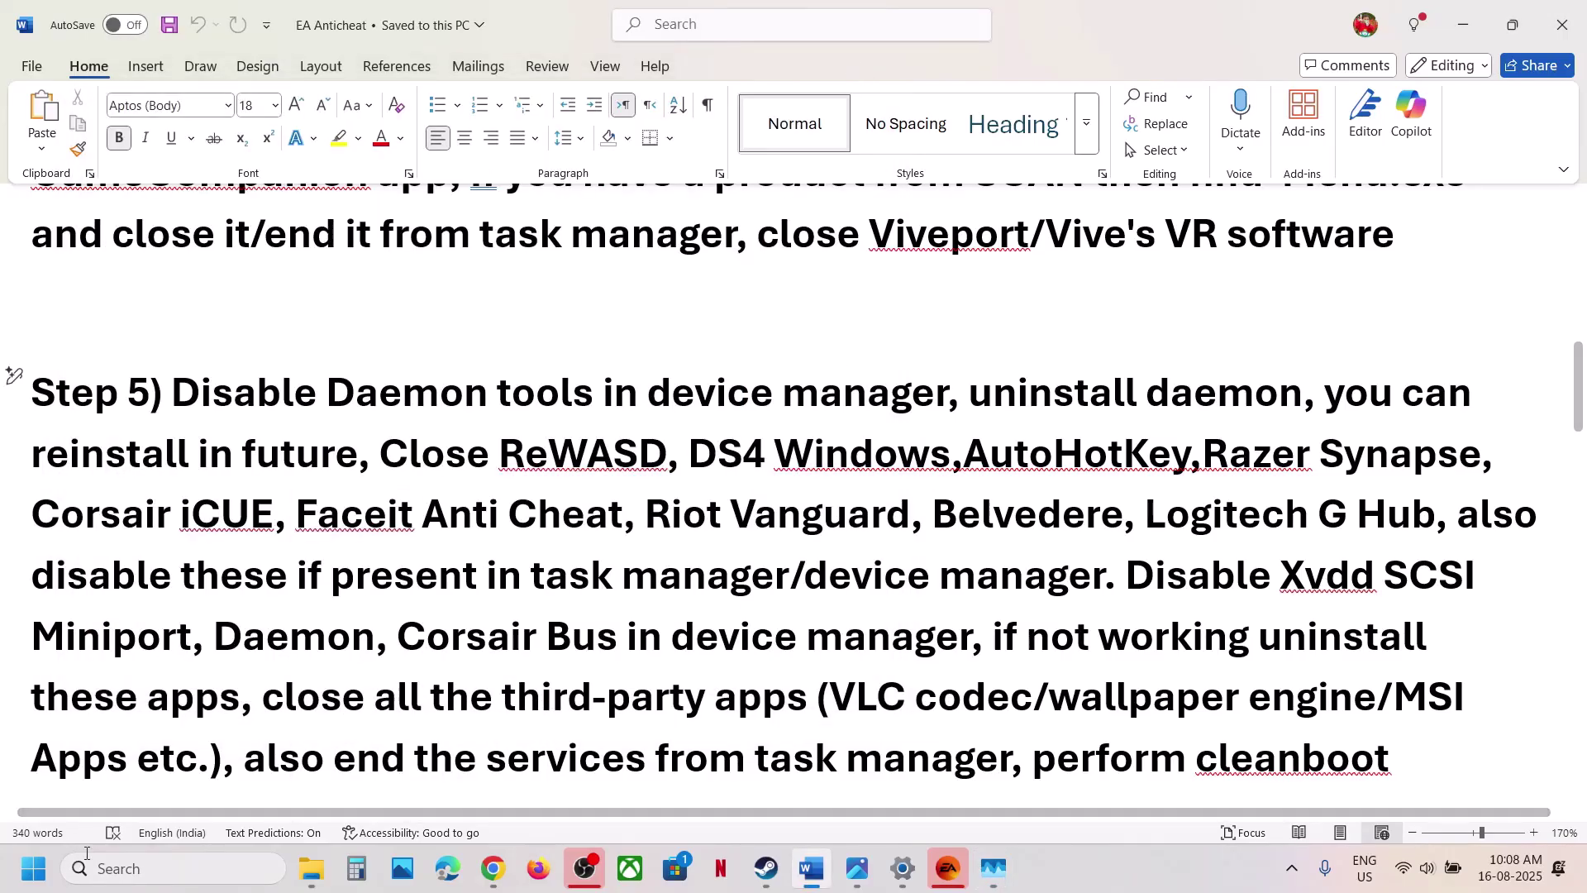
pyautogui.rightClick(48, 883)
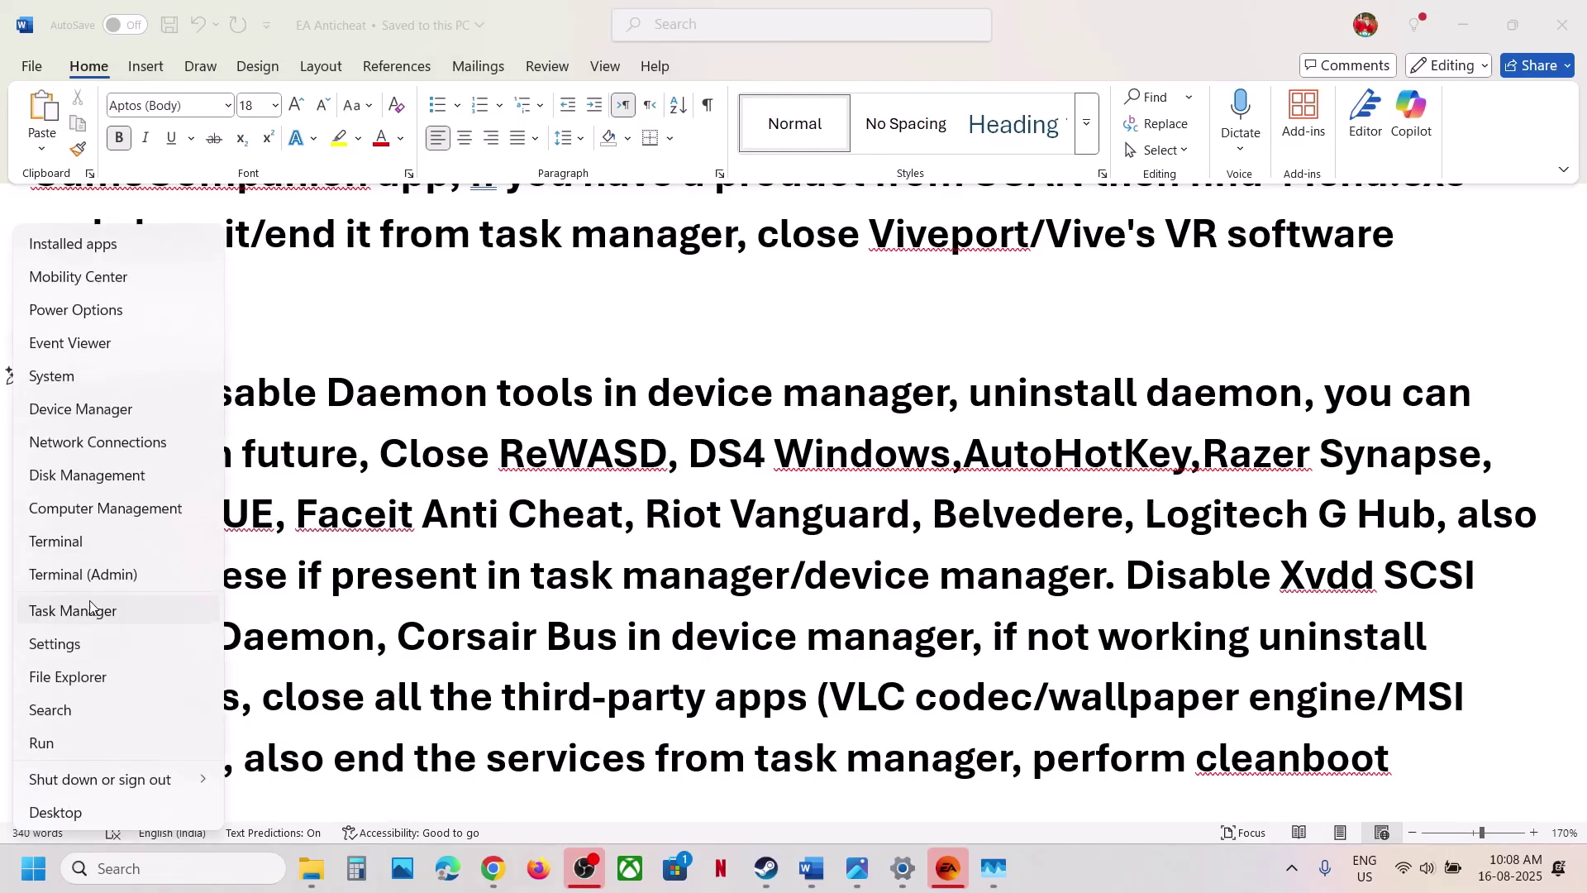
pyautogui.click(80, 408)
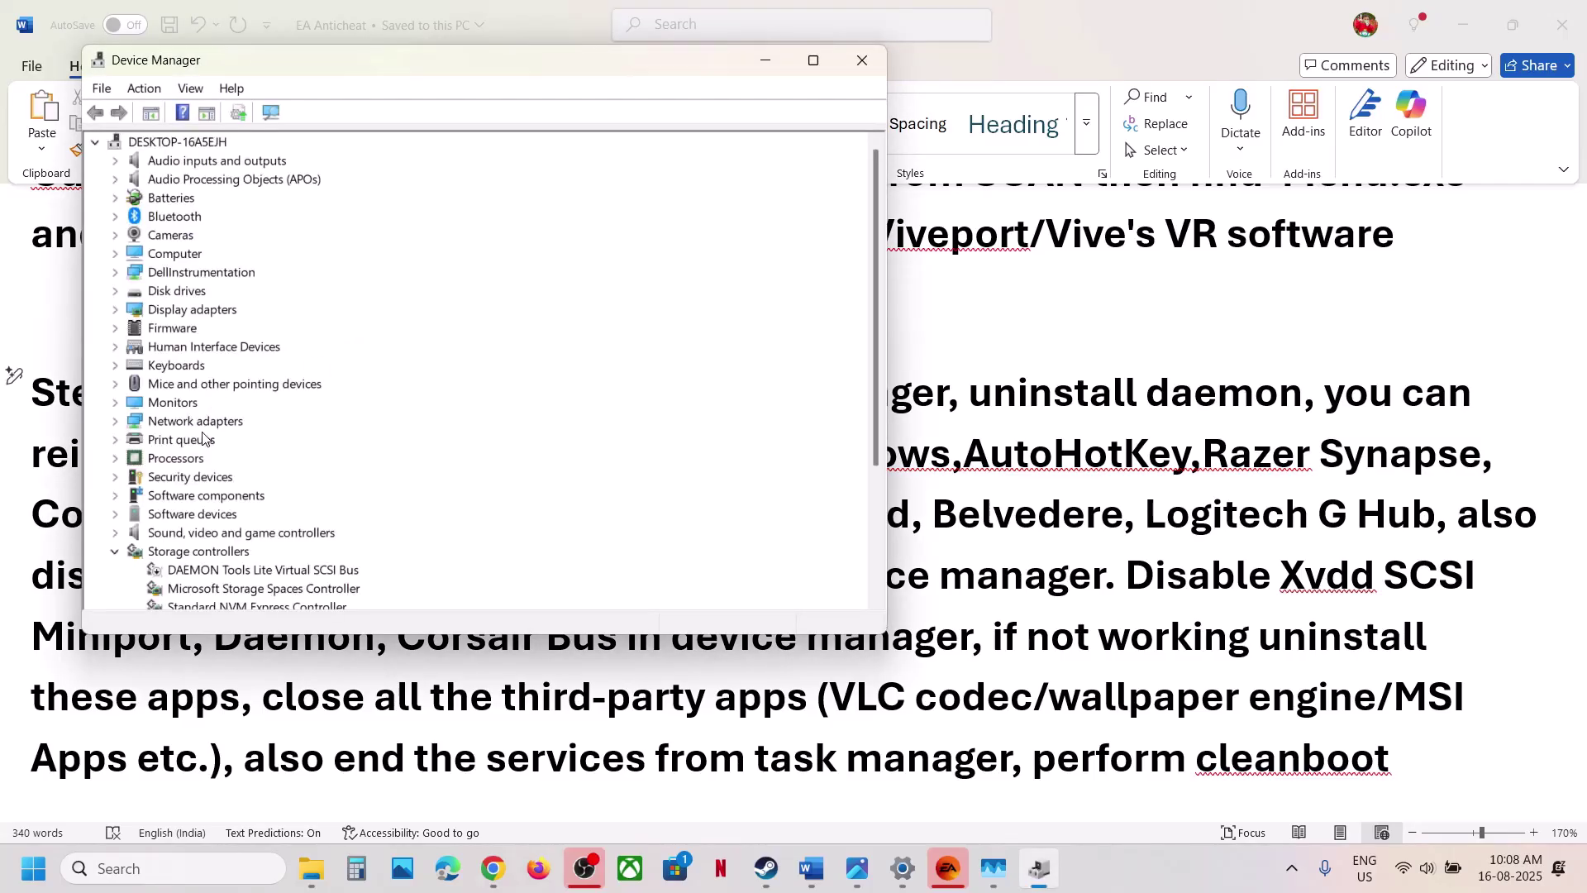
pyautogui.scroll(-3, 202, 438)
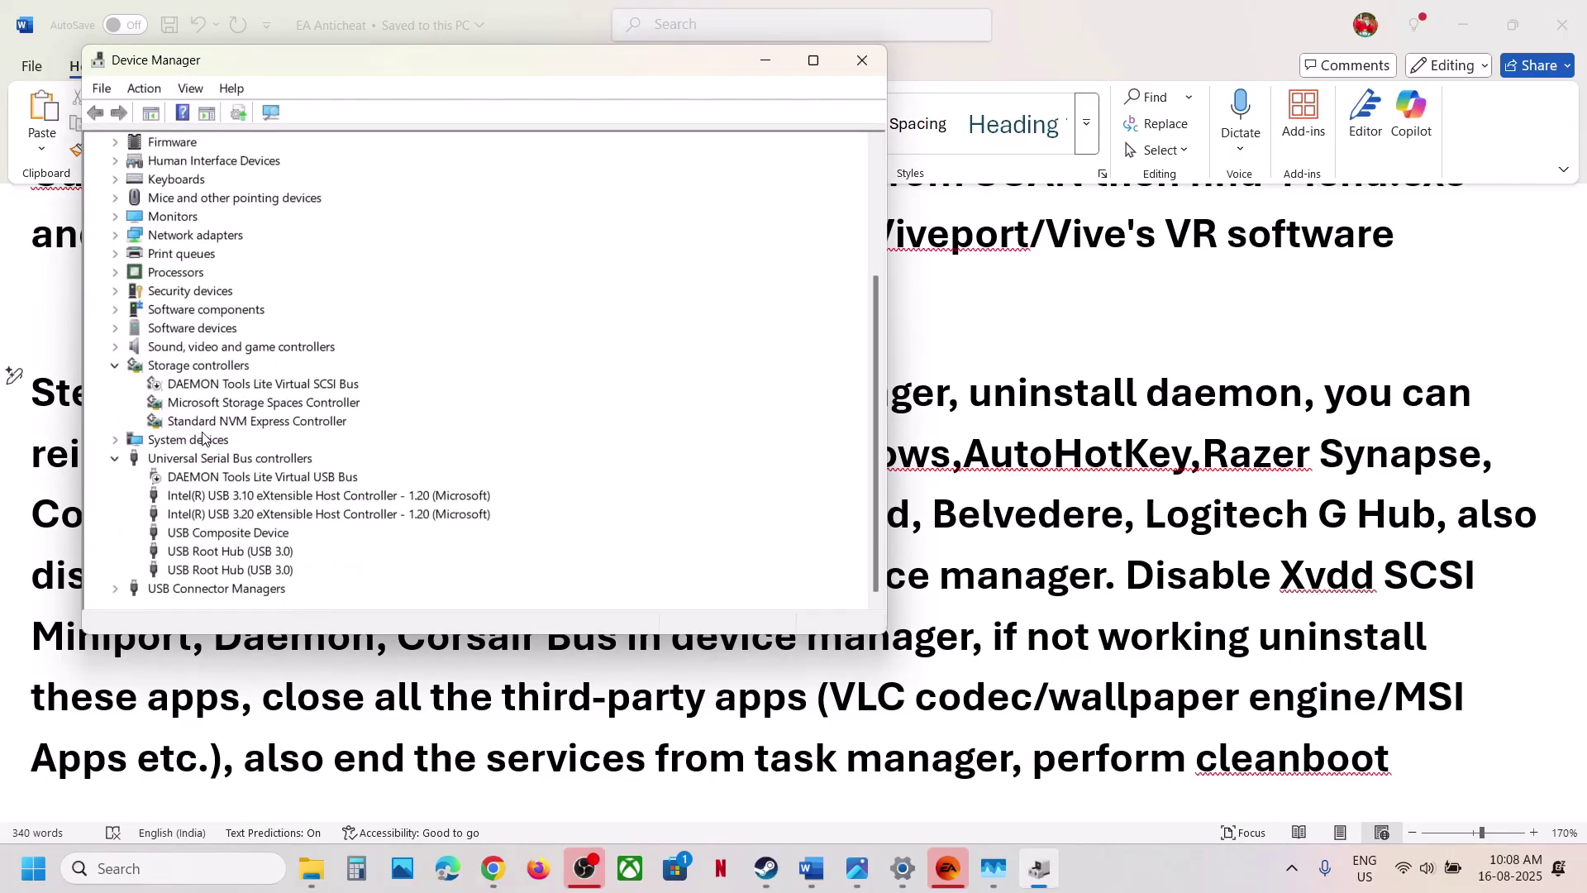
pyautogui.click(199, 388)
pyautogui.rightClick(199, 387)
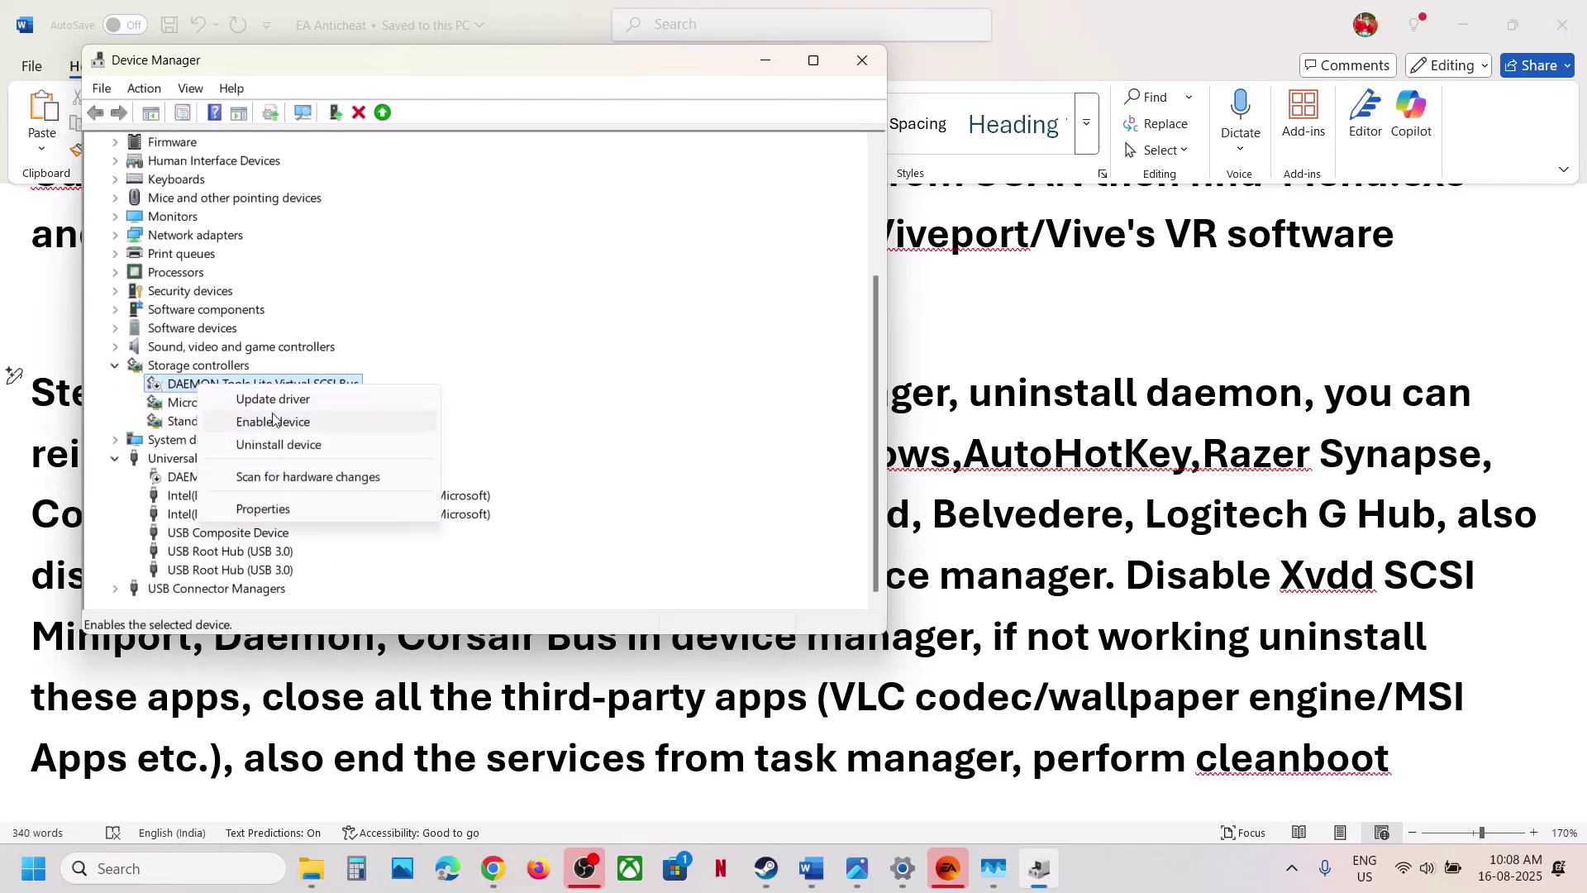
pyautogui.click(174, 380)
pyautogui.click(219, 478)
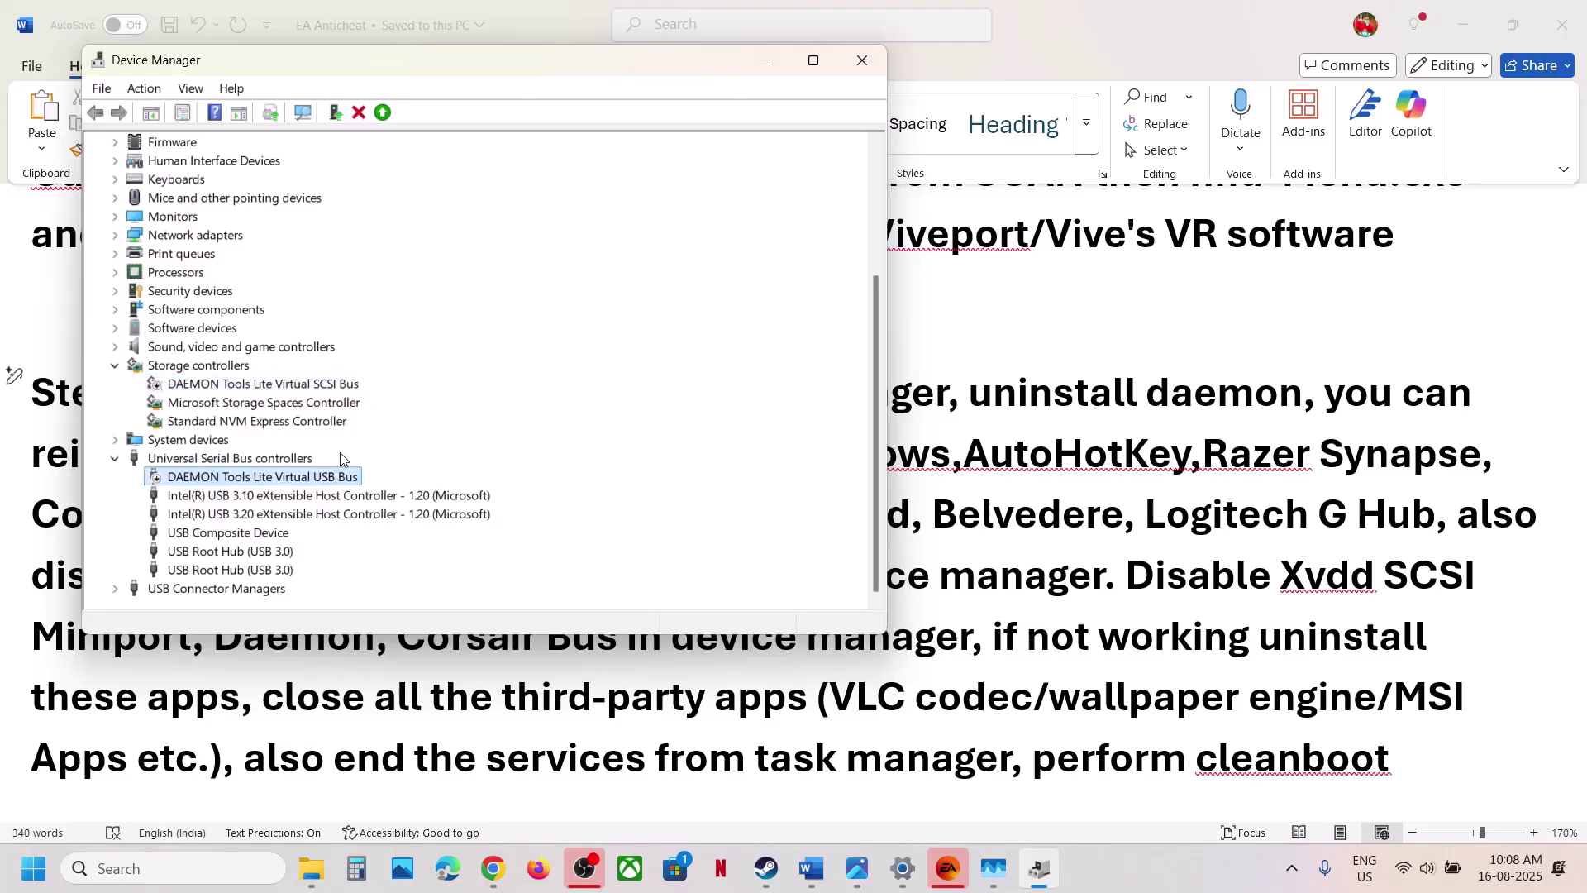
pyautogui.click(858, 58)
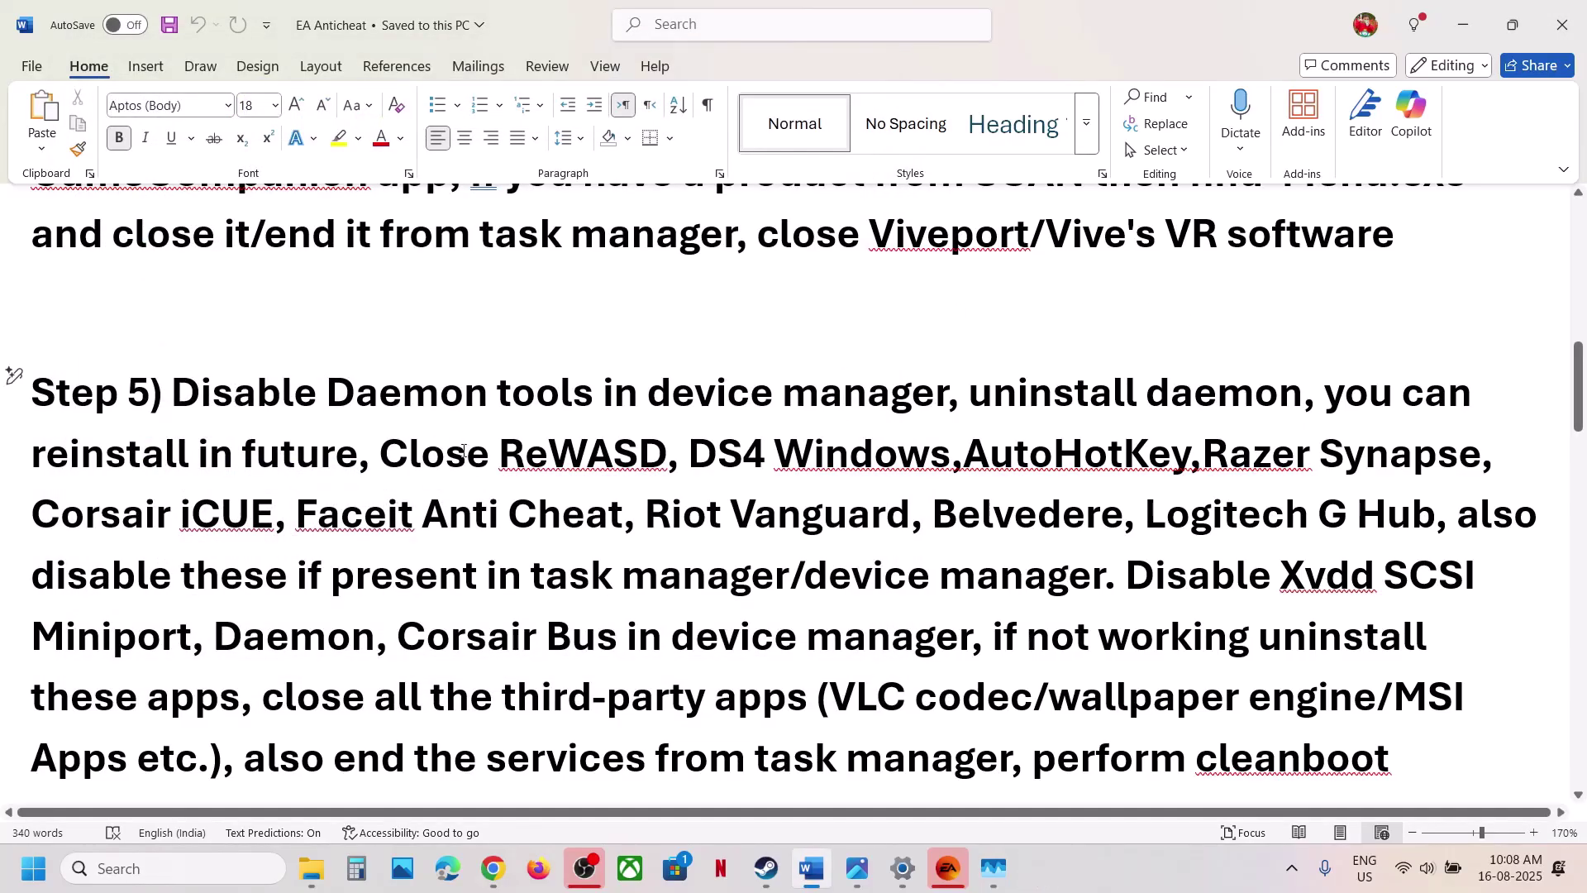
pyautogui.moveTo(470, 453); pyautogui.dragTo(798, 514)
pyautogui.moveTo(1145, 514); pyautogui.dragTo(644, 597)
pyautogui.click(645, 596)
pyautogui.scroll(-1, 1024, 604)
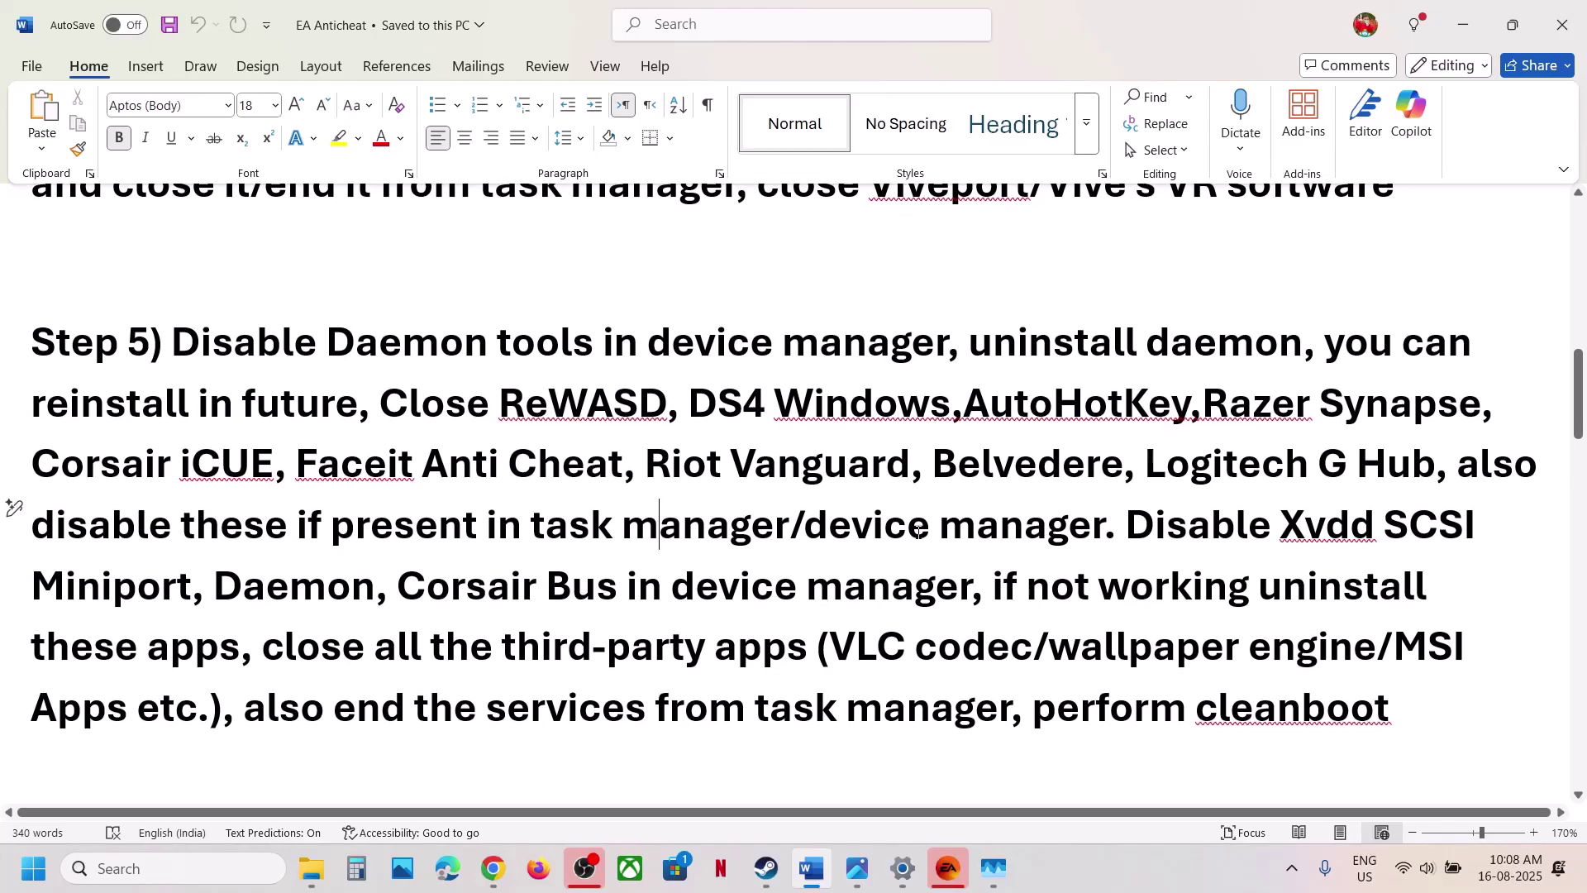
pyautogui.moveTo(1238, 524); pyautogui.dragTo(192, 588)
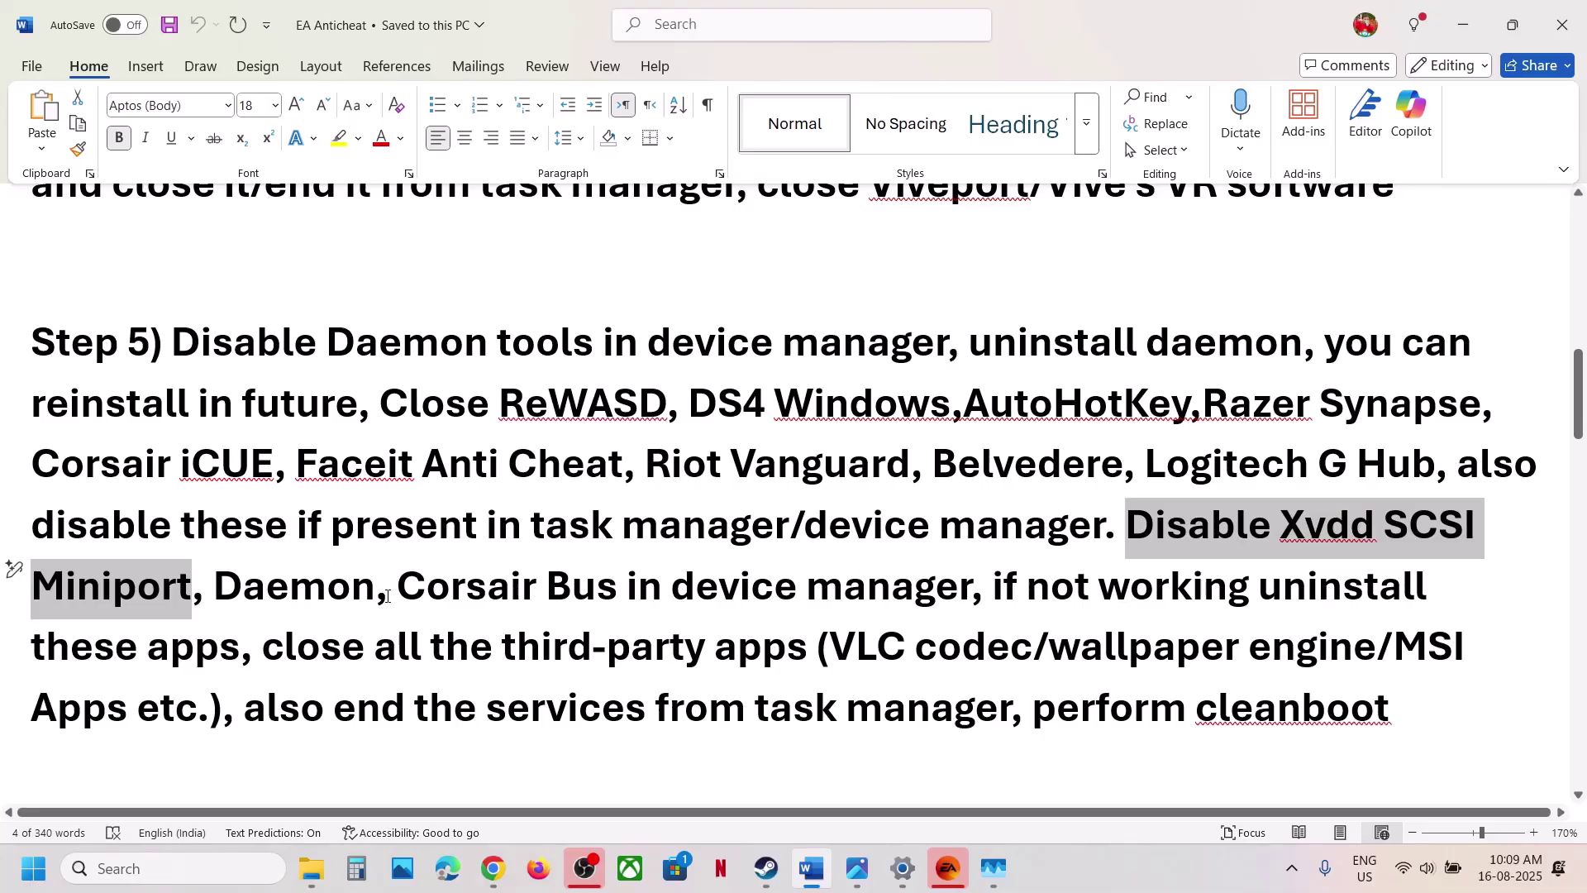
pyautogui.moveTo(400, 584); pyautogui.dragTo(516, 644)
pyautogui.scroll(-2, 589, 637)
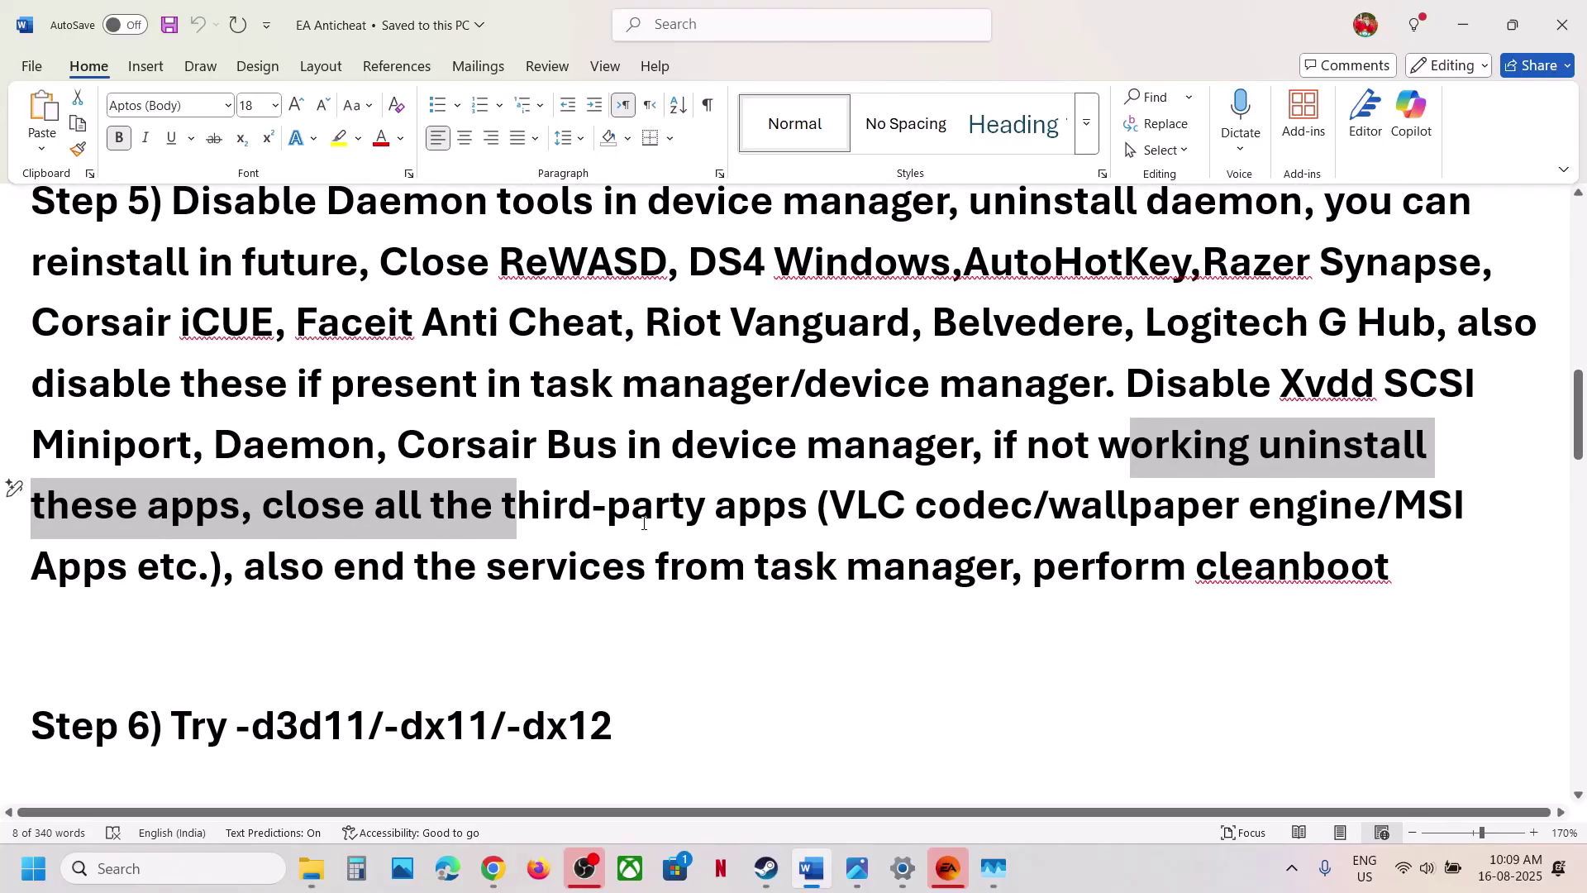
pyautogui.click(590, 637)
pyautogui.scroll(1, 589, 637)
pyautogui.moveTo(912, 585); pyautogui.dragTo(340, 652)
pyautogui.click(340, 652)
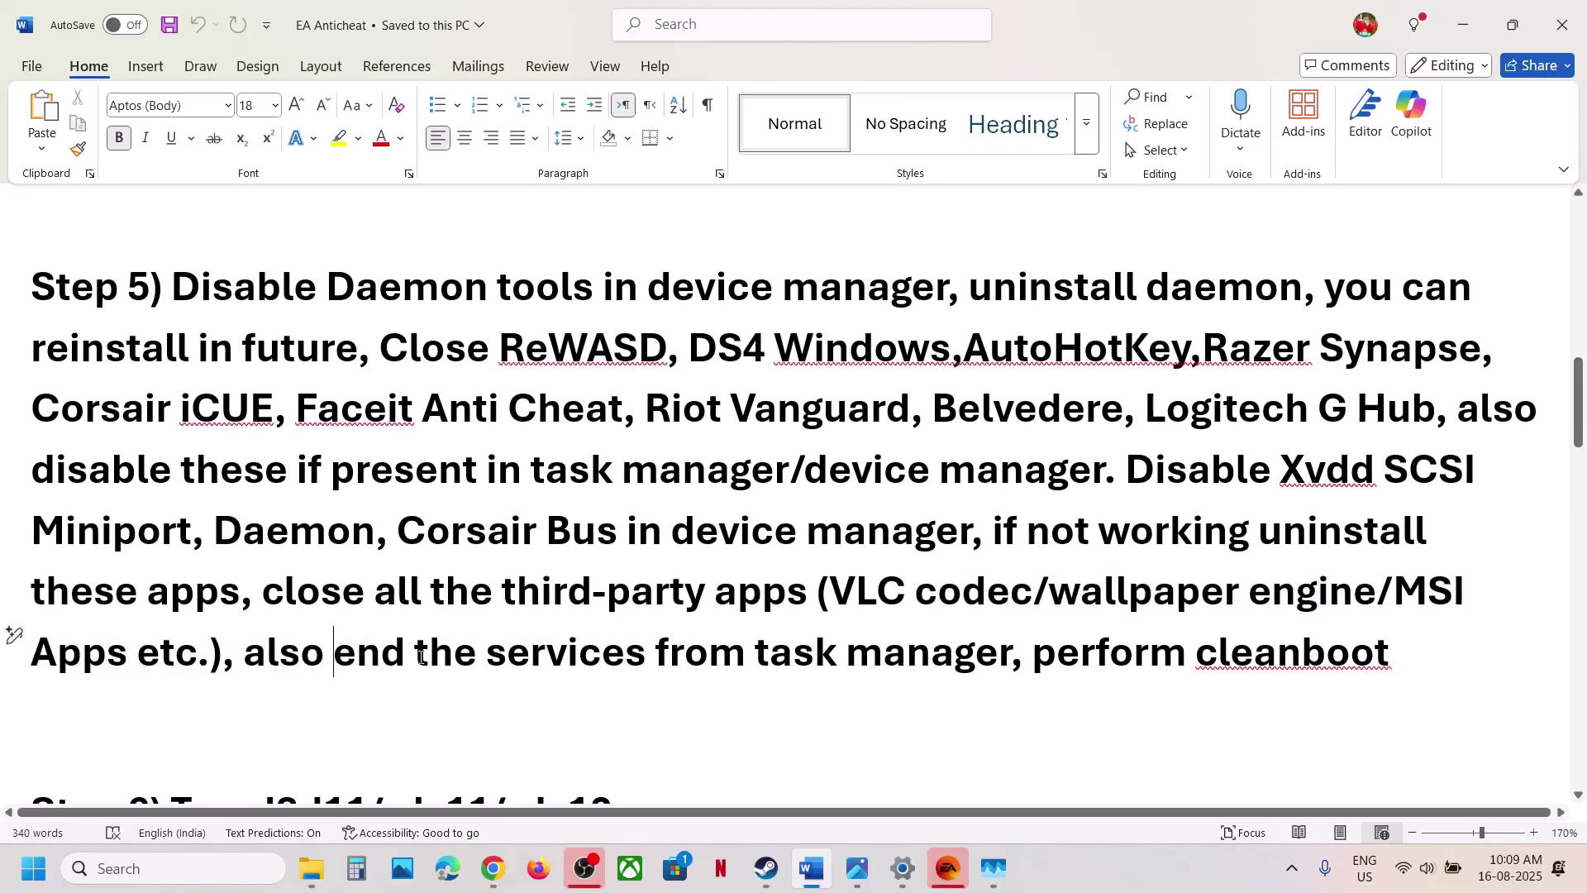
pyautogui.keyDown('shift'); pyautogui.click(1395, 652); pyautogui.keyUp('shift')
pyautogui.moveTo(1032, 652); pyautogui.dragTo(1254, 652)
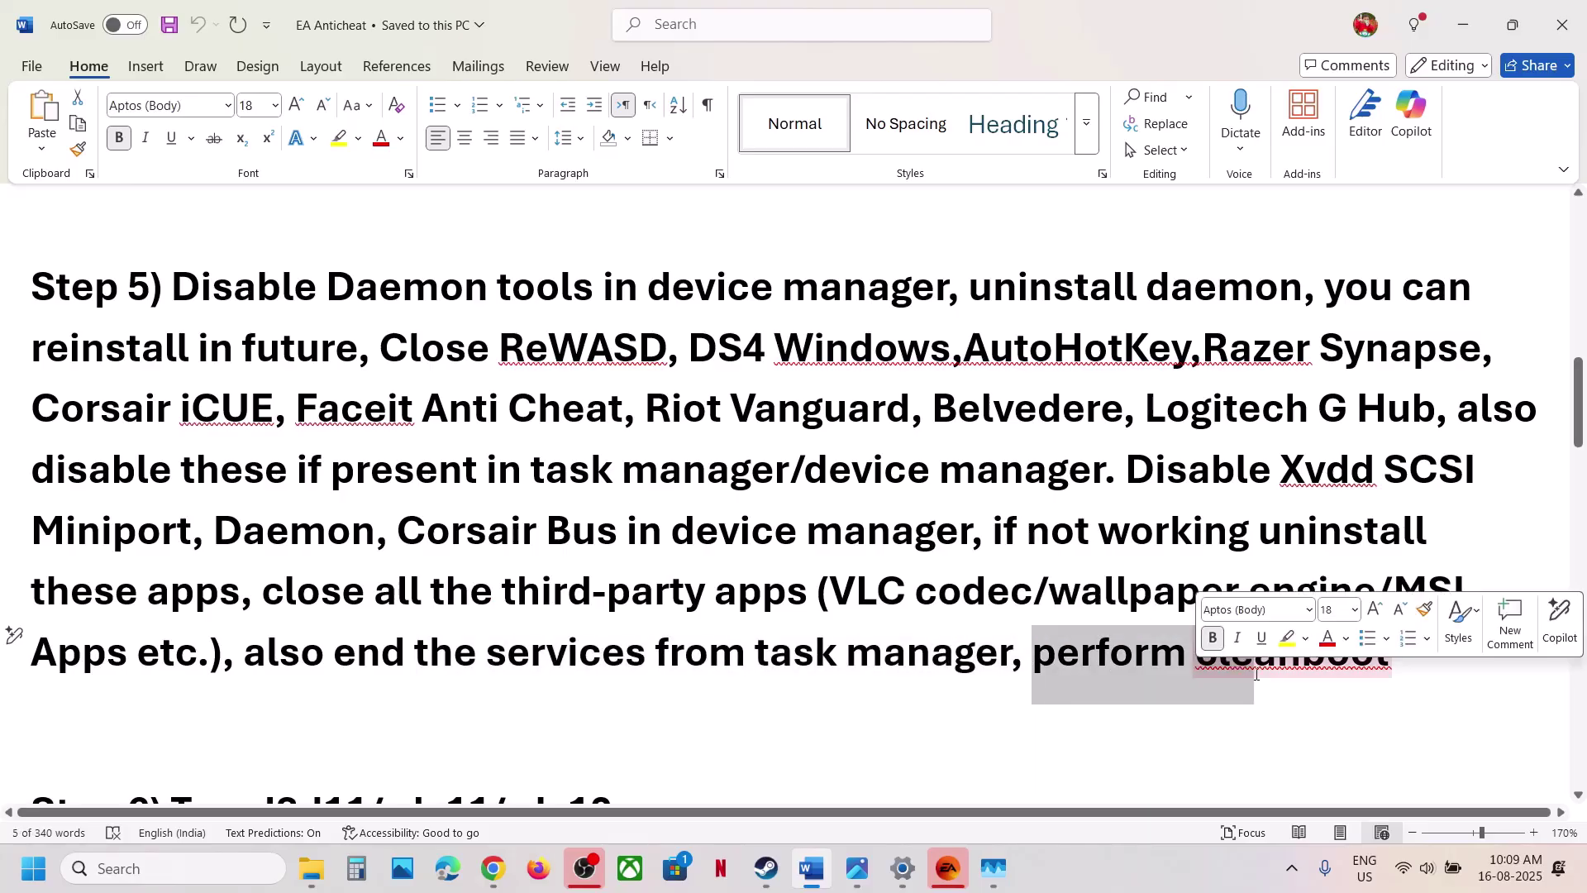
# Open System Configuration via search, hide Microsoft services, disable all others, and apply without restarting.
pyautogui.click(176, 865)
pyautogui.write('system')
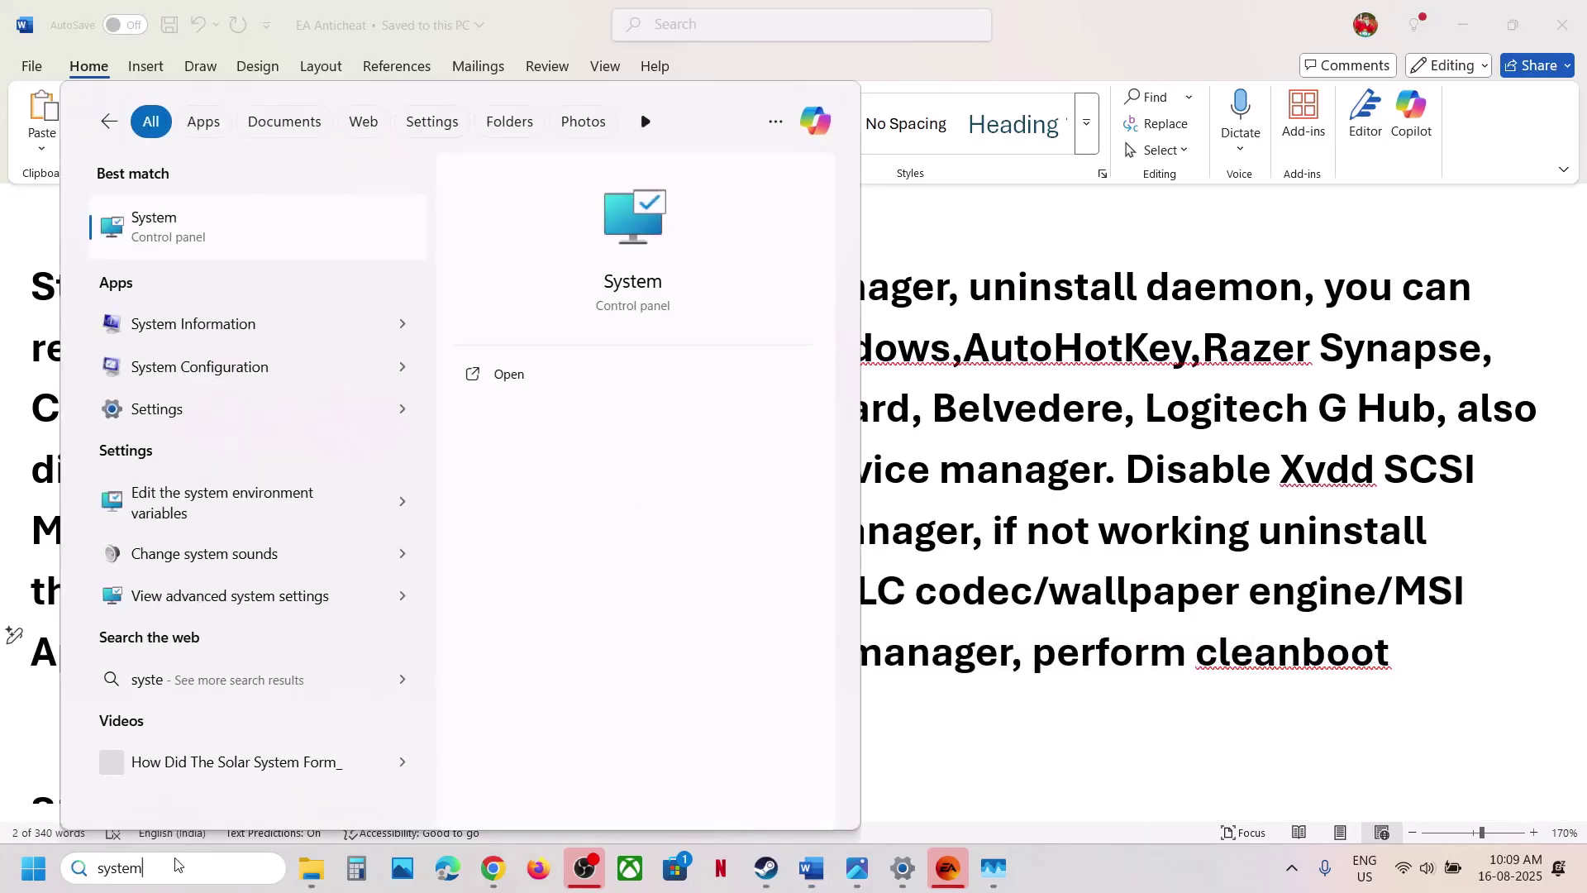
pyautogui.write(' configu')
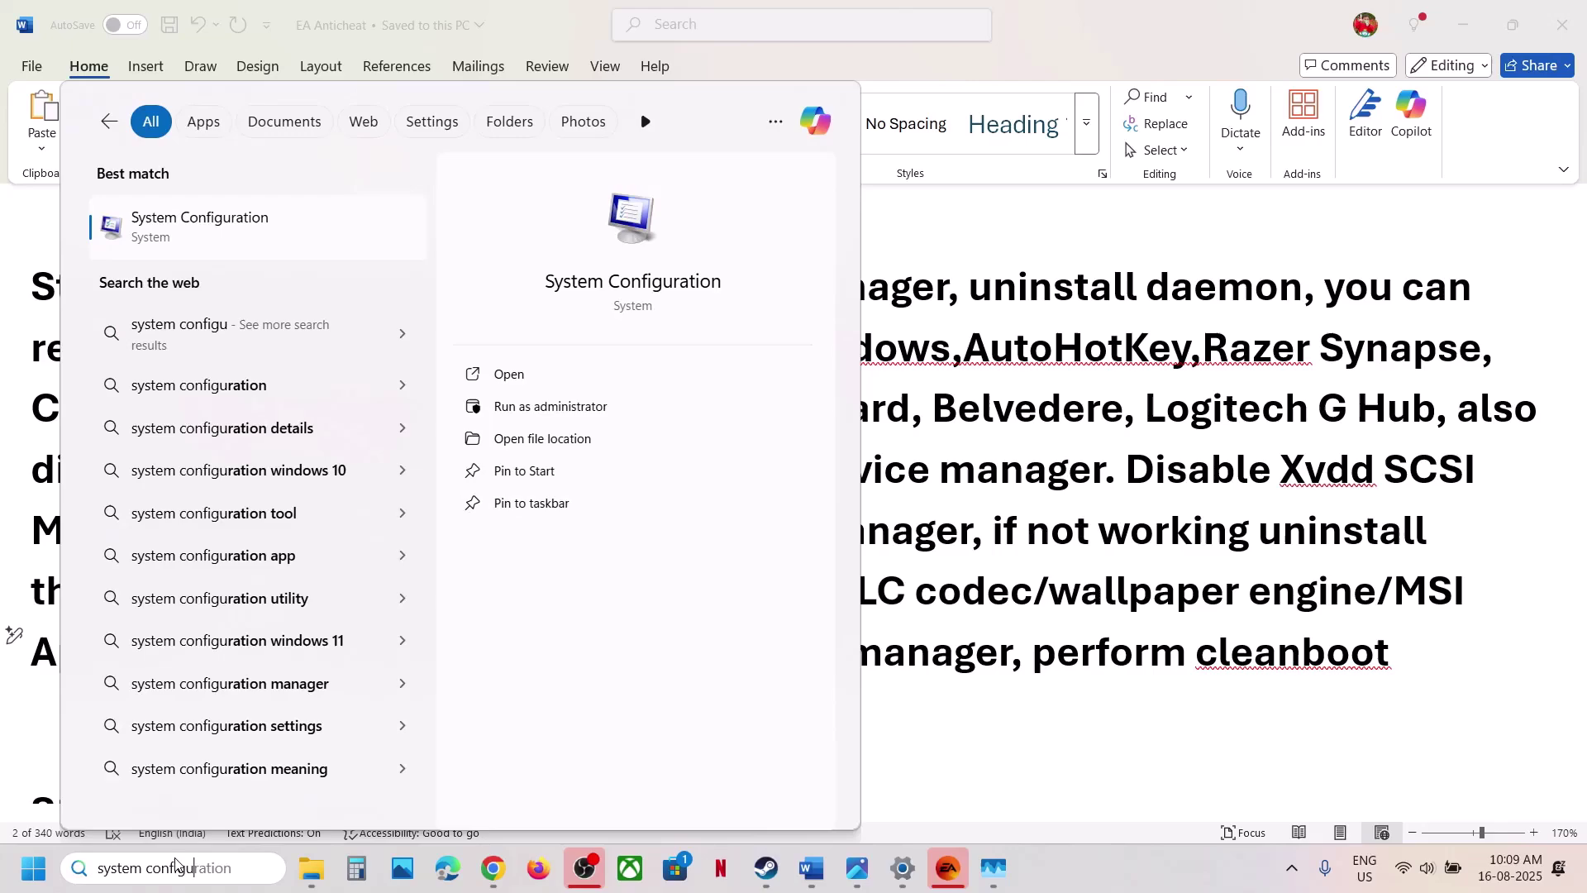
pyautogui.press('Return')
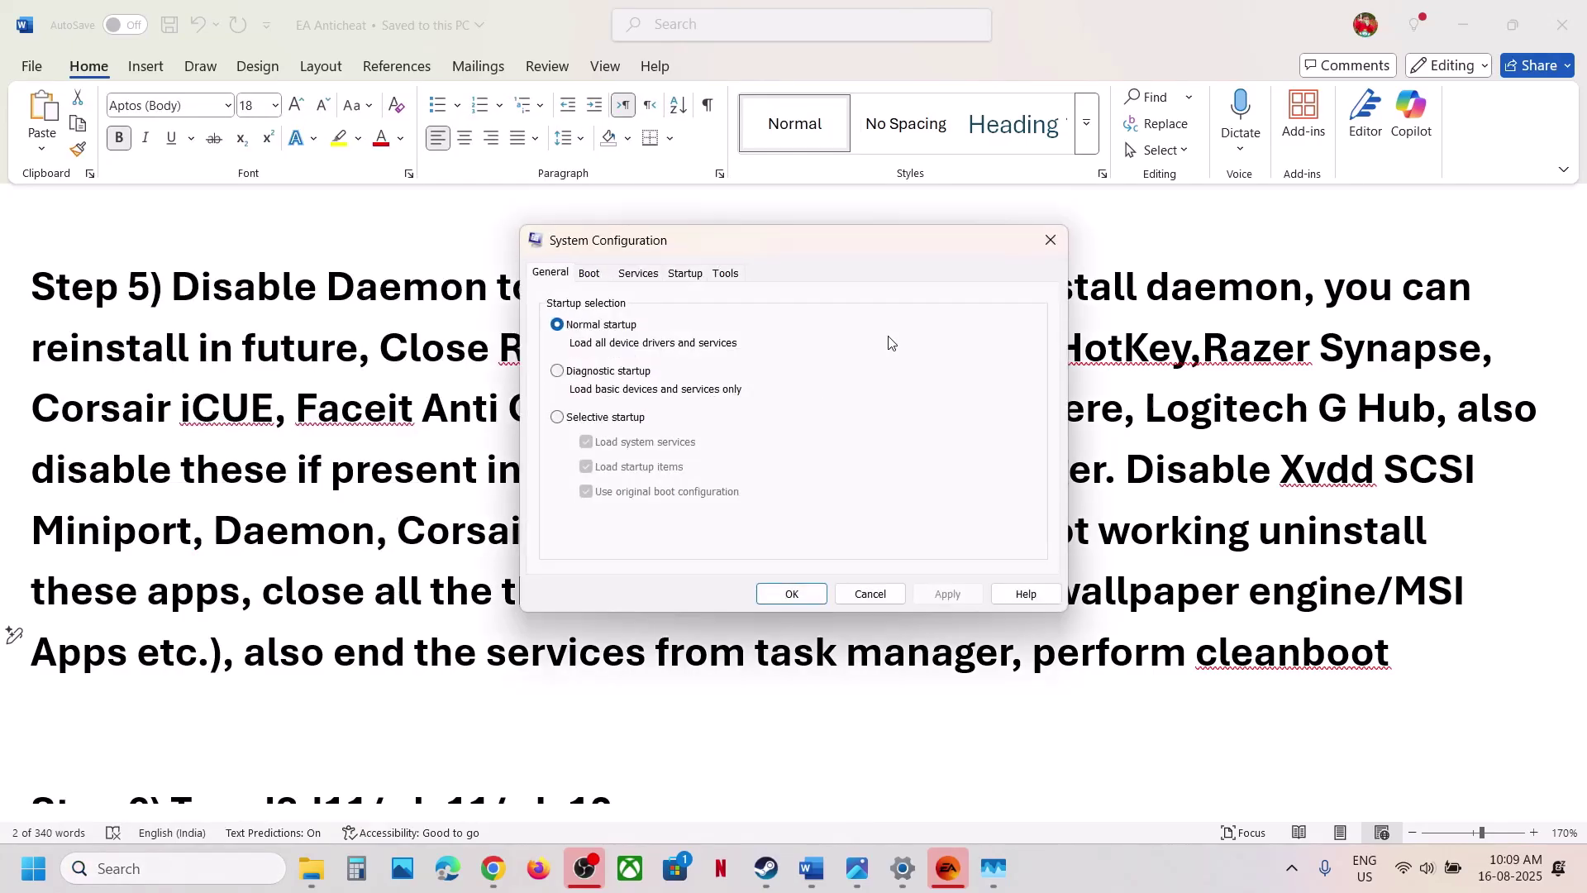
pyautogui.click(648, 273)
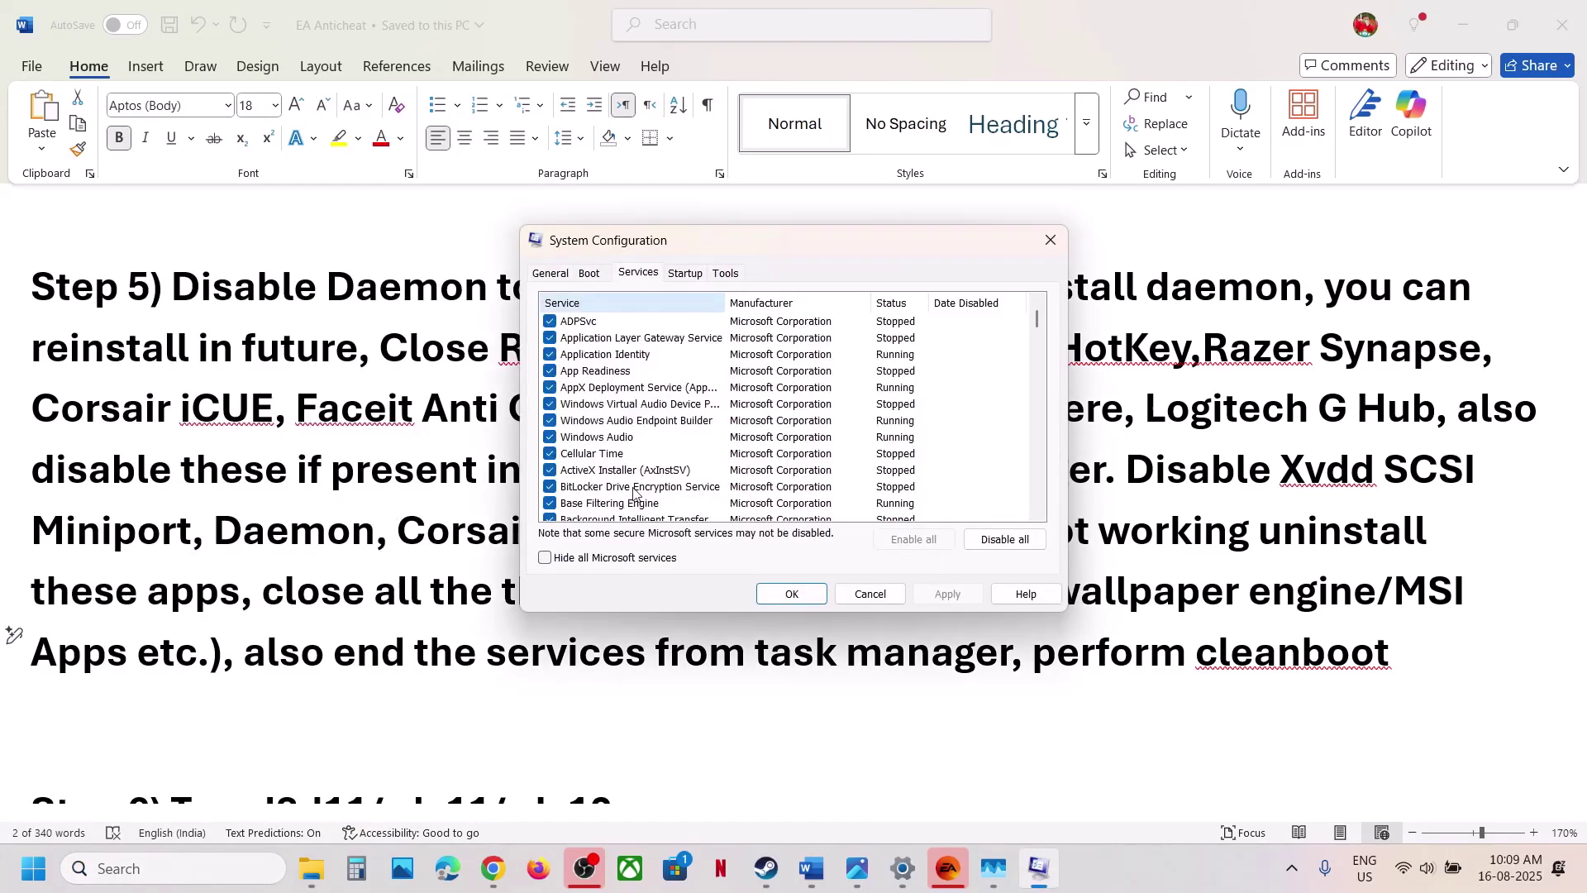
pyautogui.click(546, 559)
pyautogui.click(993, 533)
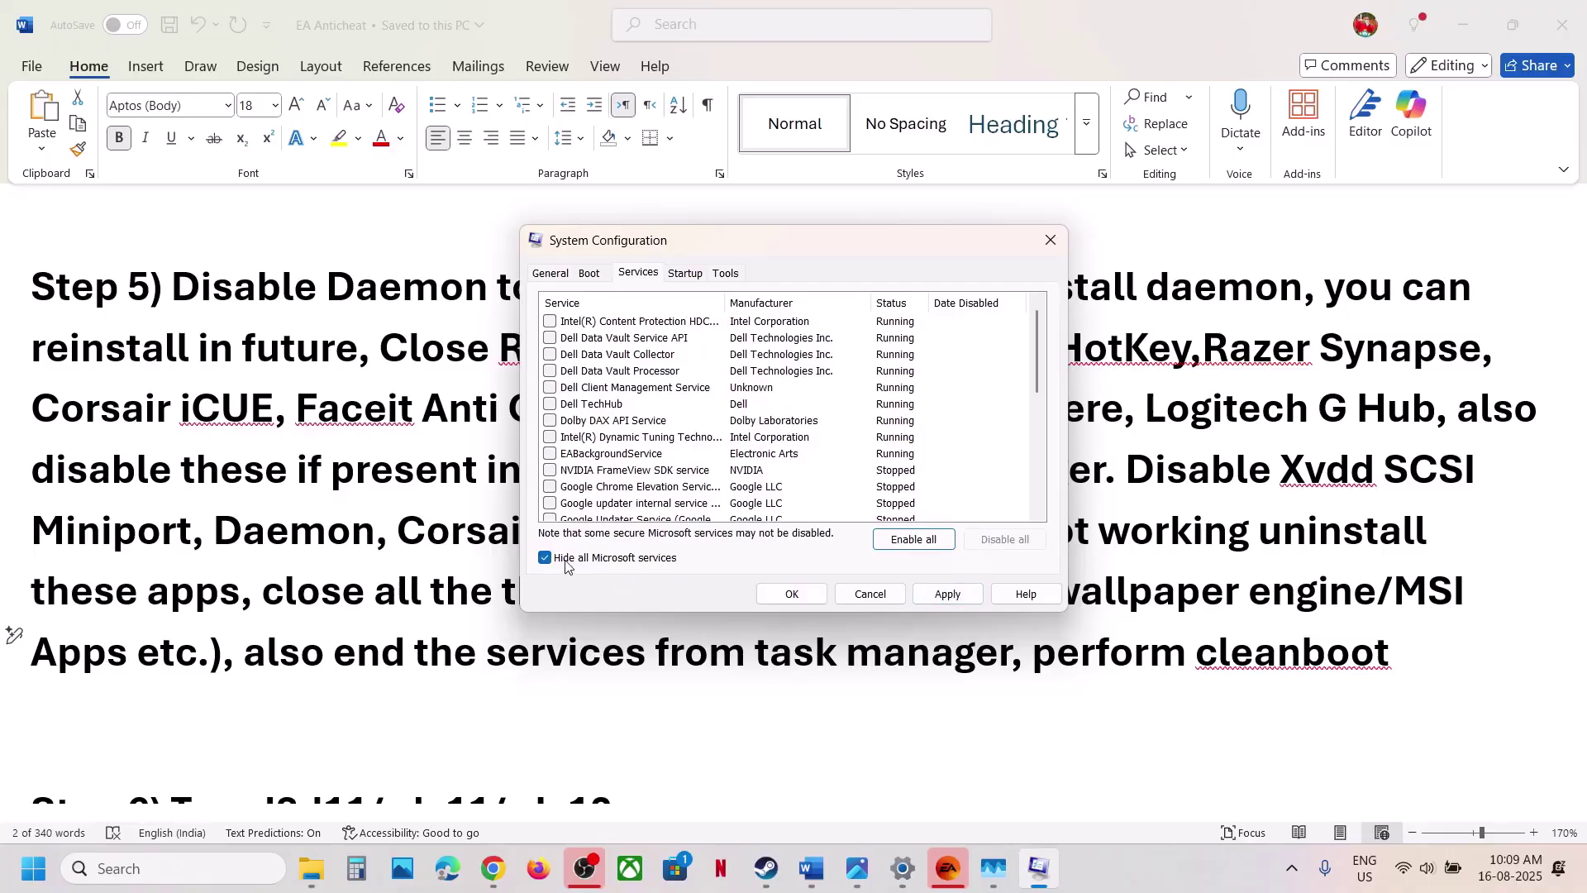
pyautogui.click(947, 593)
pyautogui.click(791, 595)
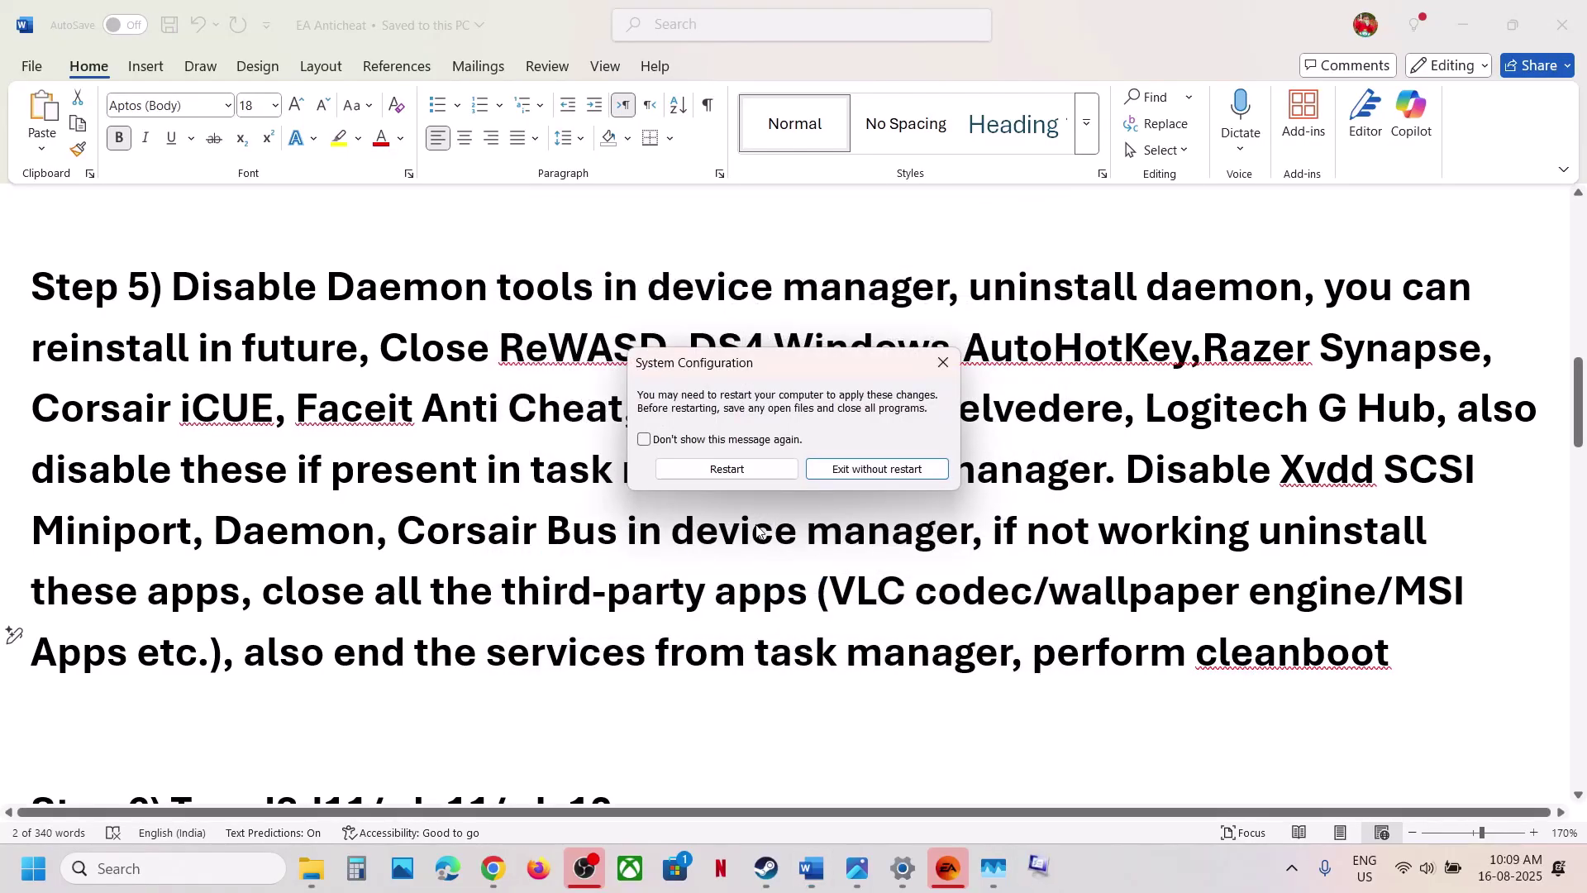
pyautogui.click(948, 364)
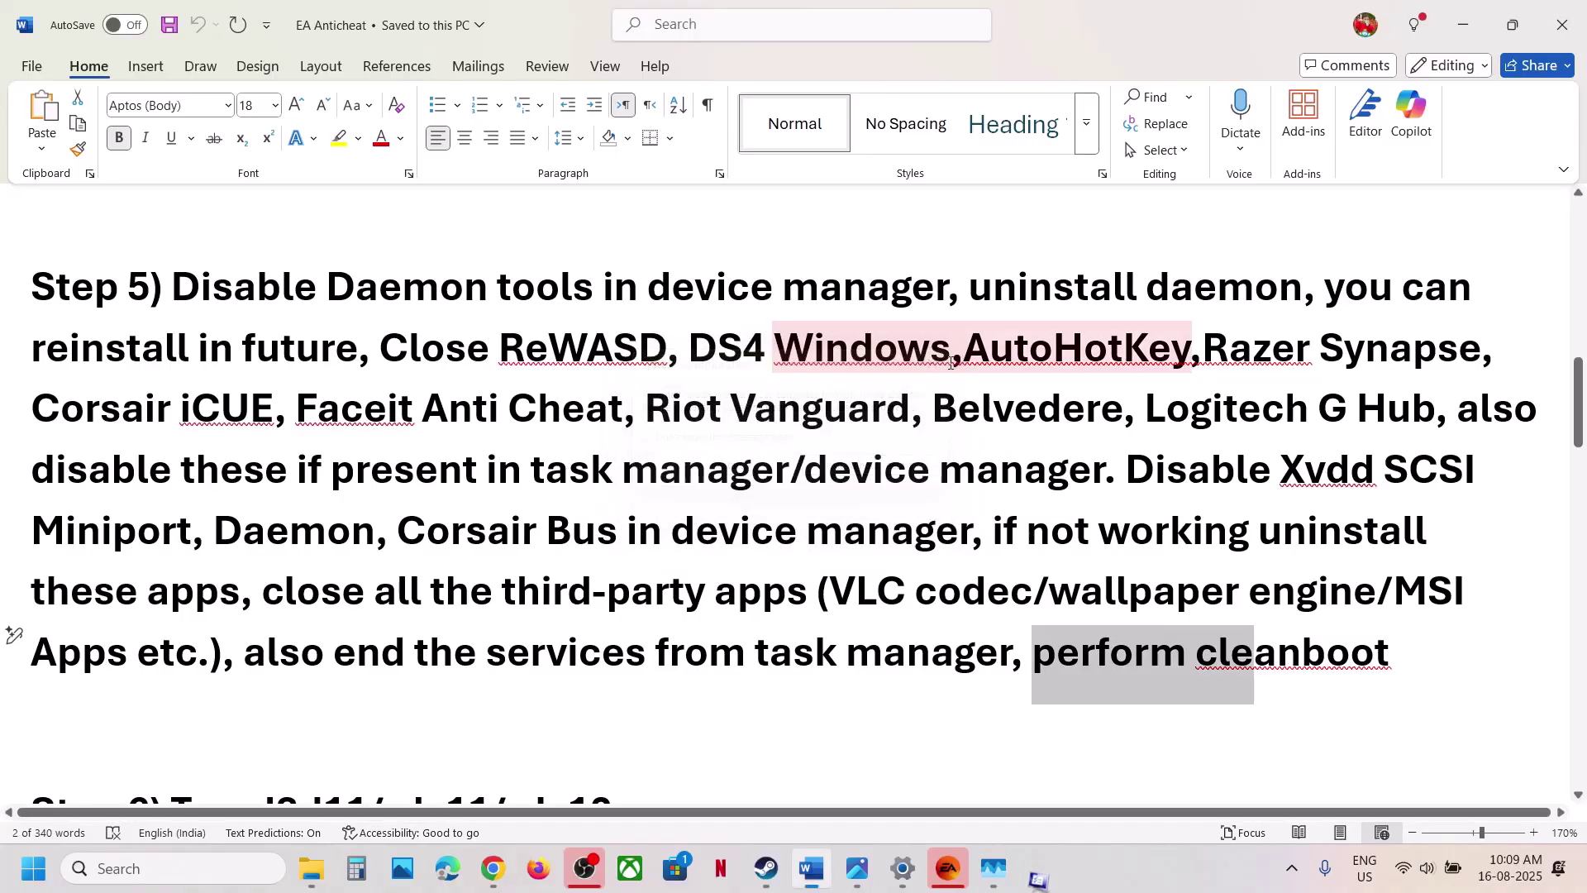
pyautogui.scroll(-3, 594, 543)
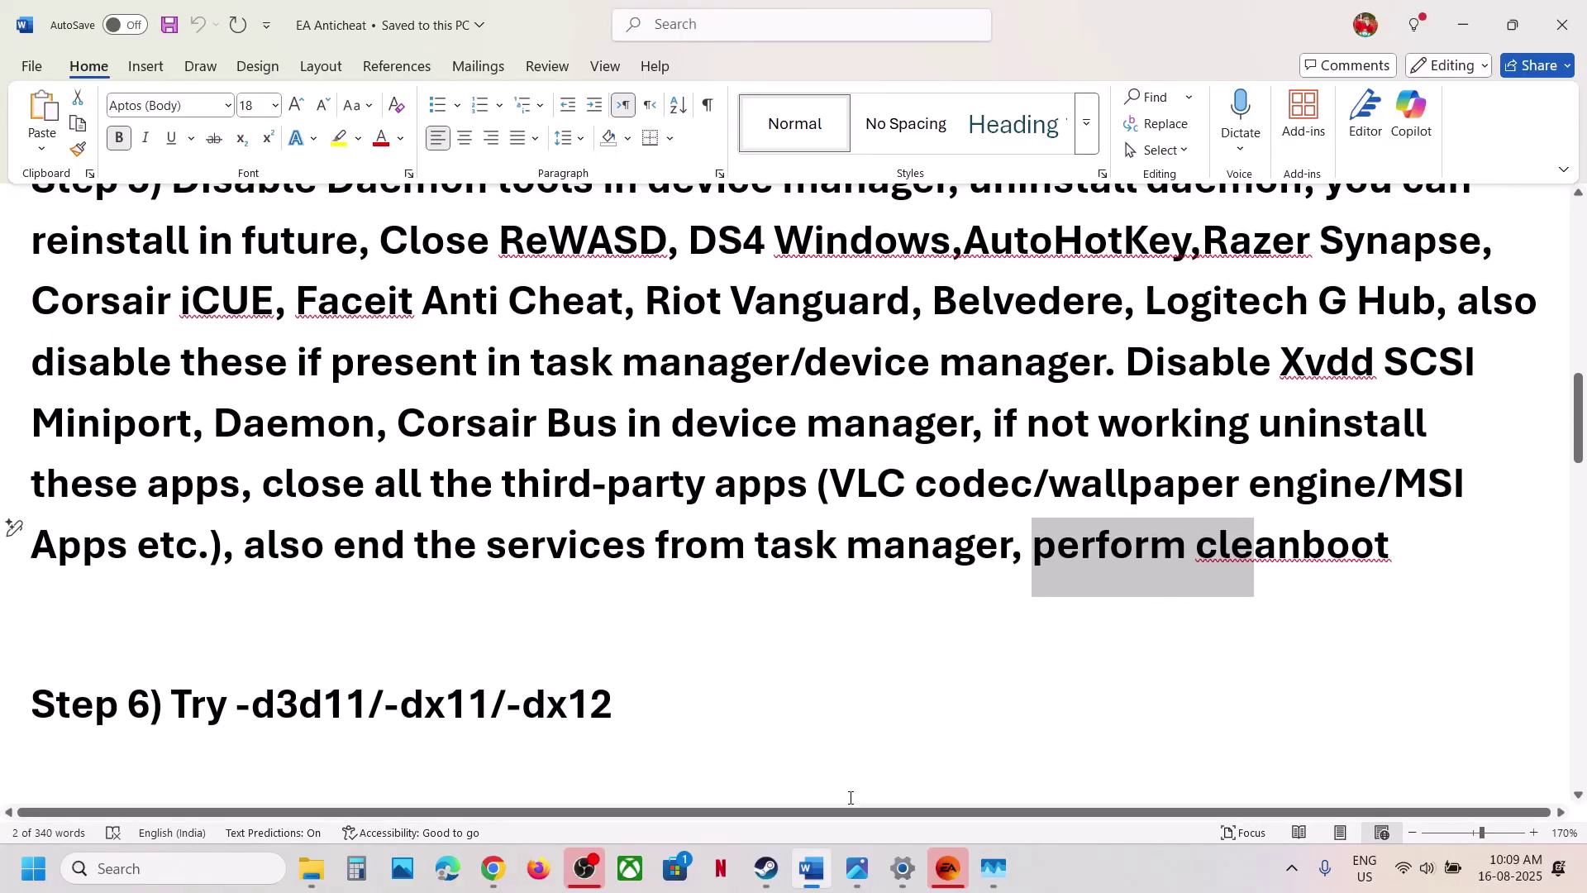
# Delete the -d3d11 text from Battlefield 6 Open Beta's Steam launch options and close Properties.
pyautogui.click(766, 868)
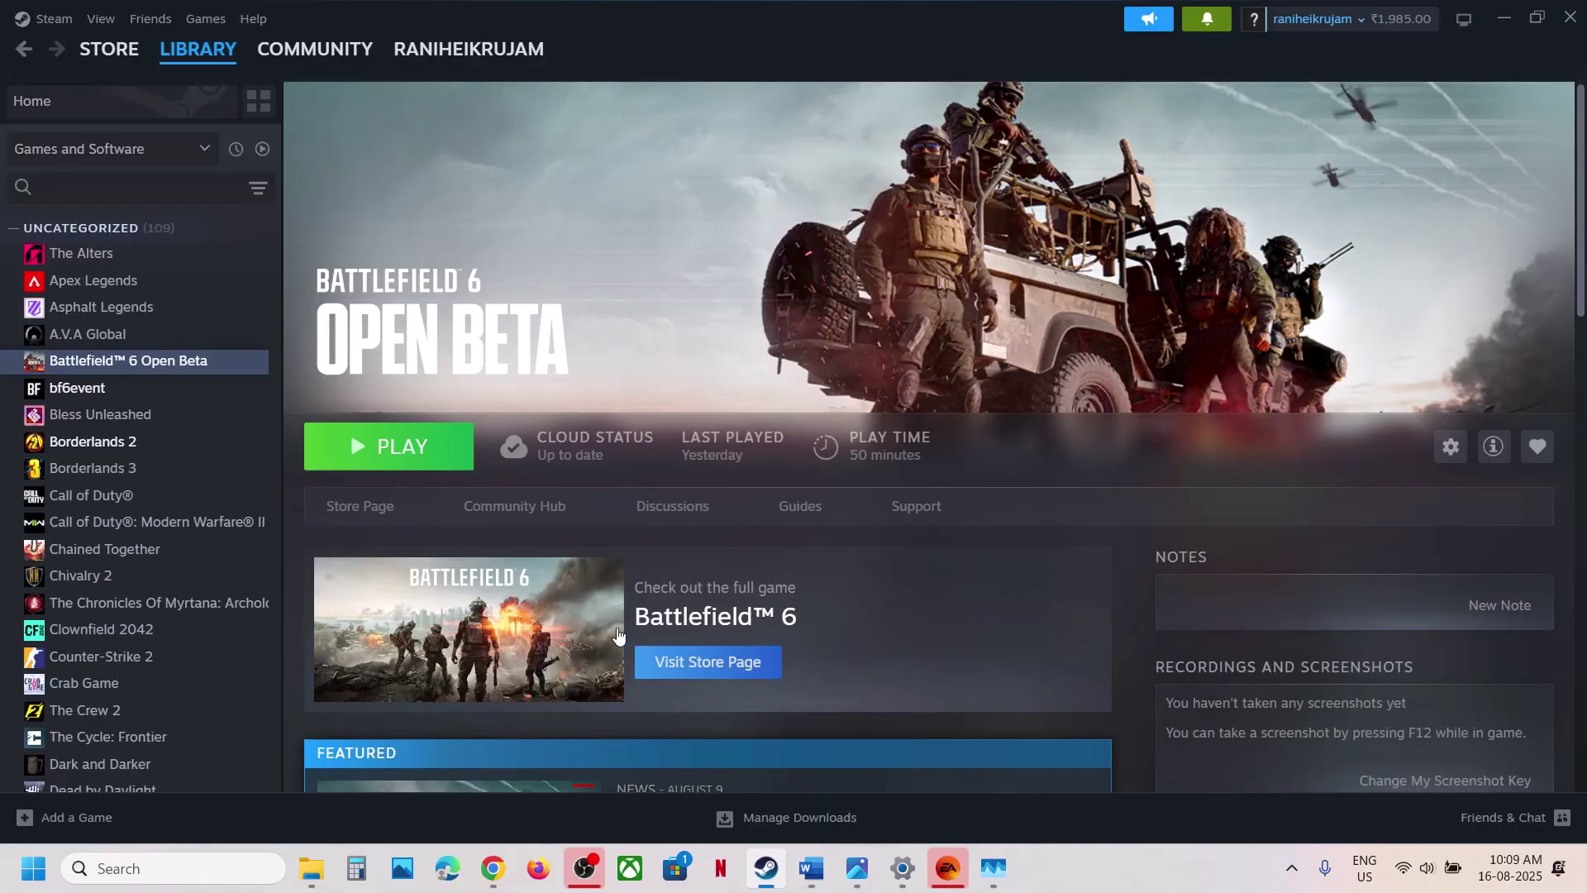
pyautogui.rightClick(126, 361)
pyautogui.moveTo(214, 481)
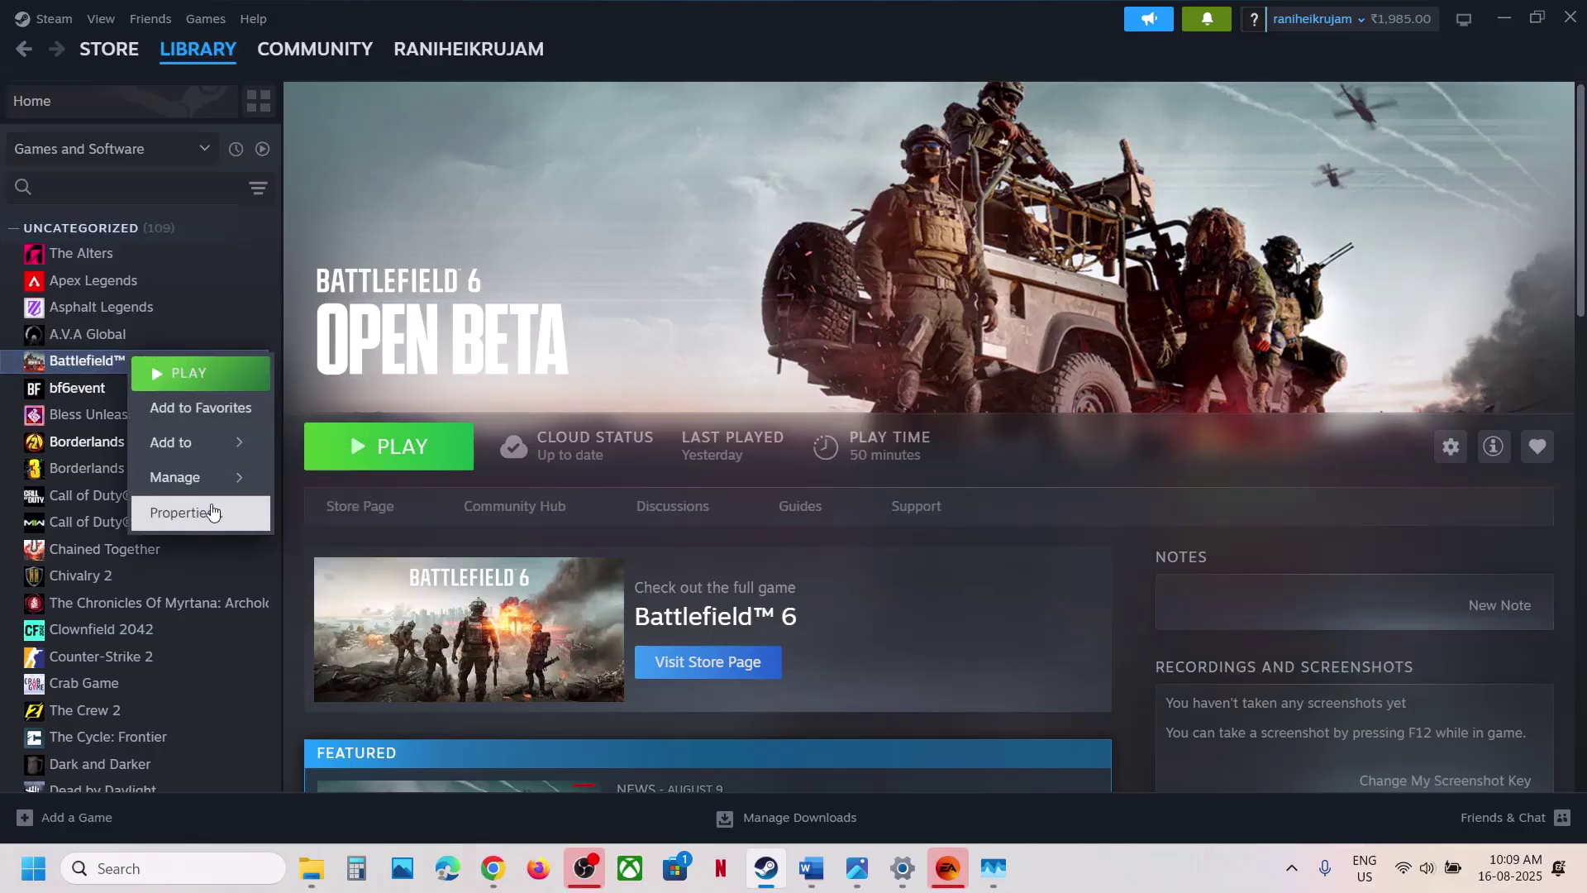
pyautogui.click(198, 513)
pyautogui.click(633, 552)
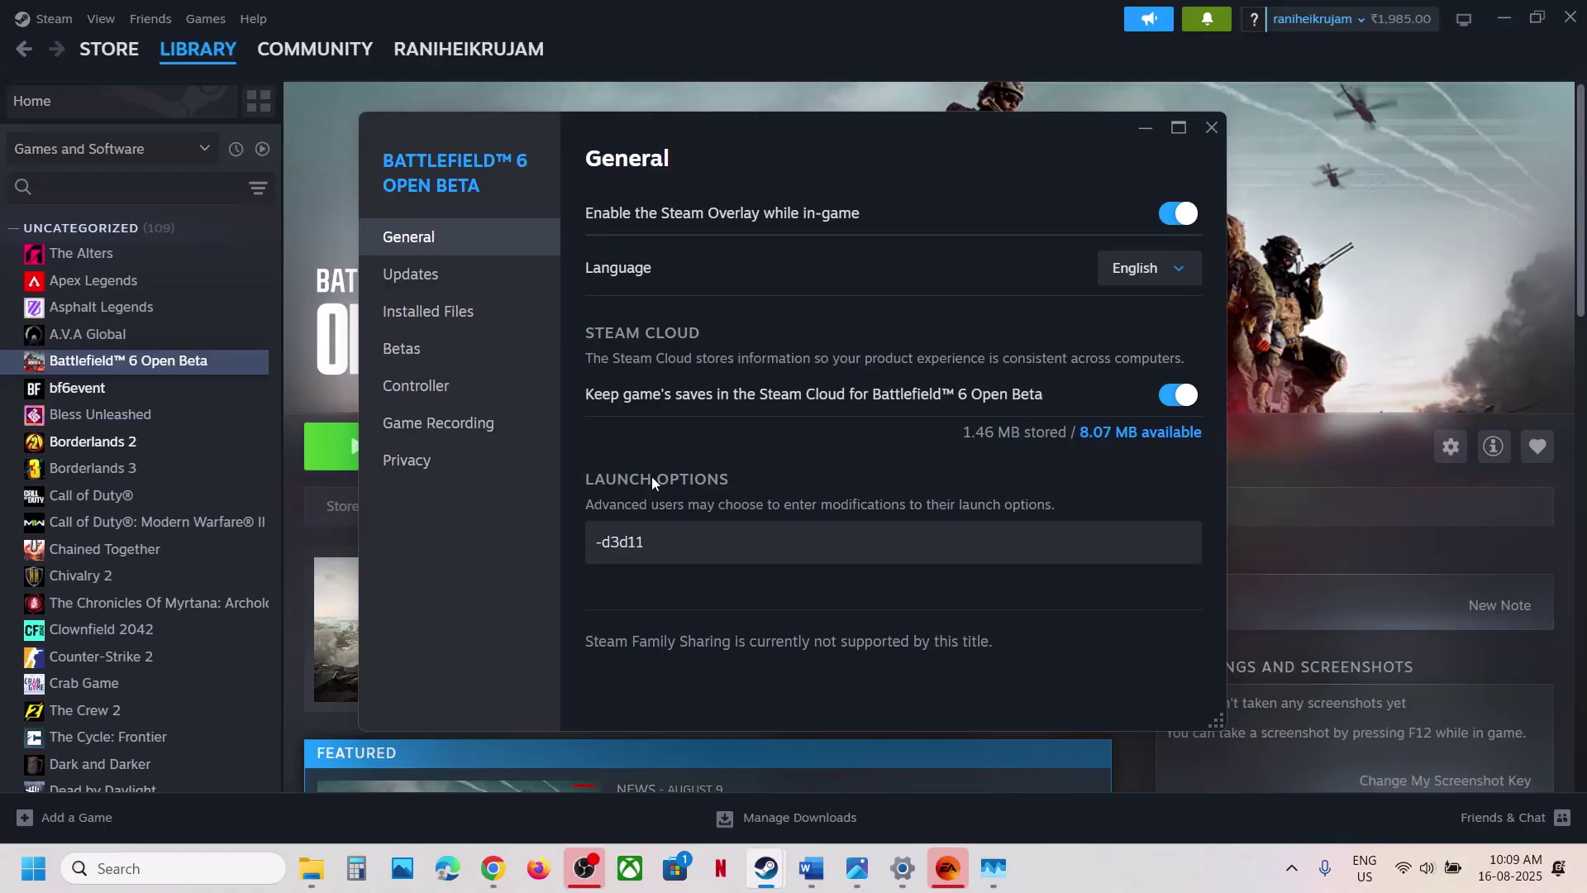
pyautogui.moveTo(652, 543); pyautogui.dragTo(587, 552)
pyautogui.write('-')
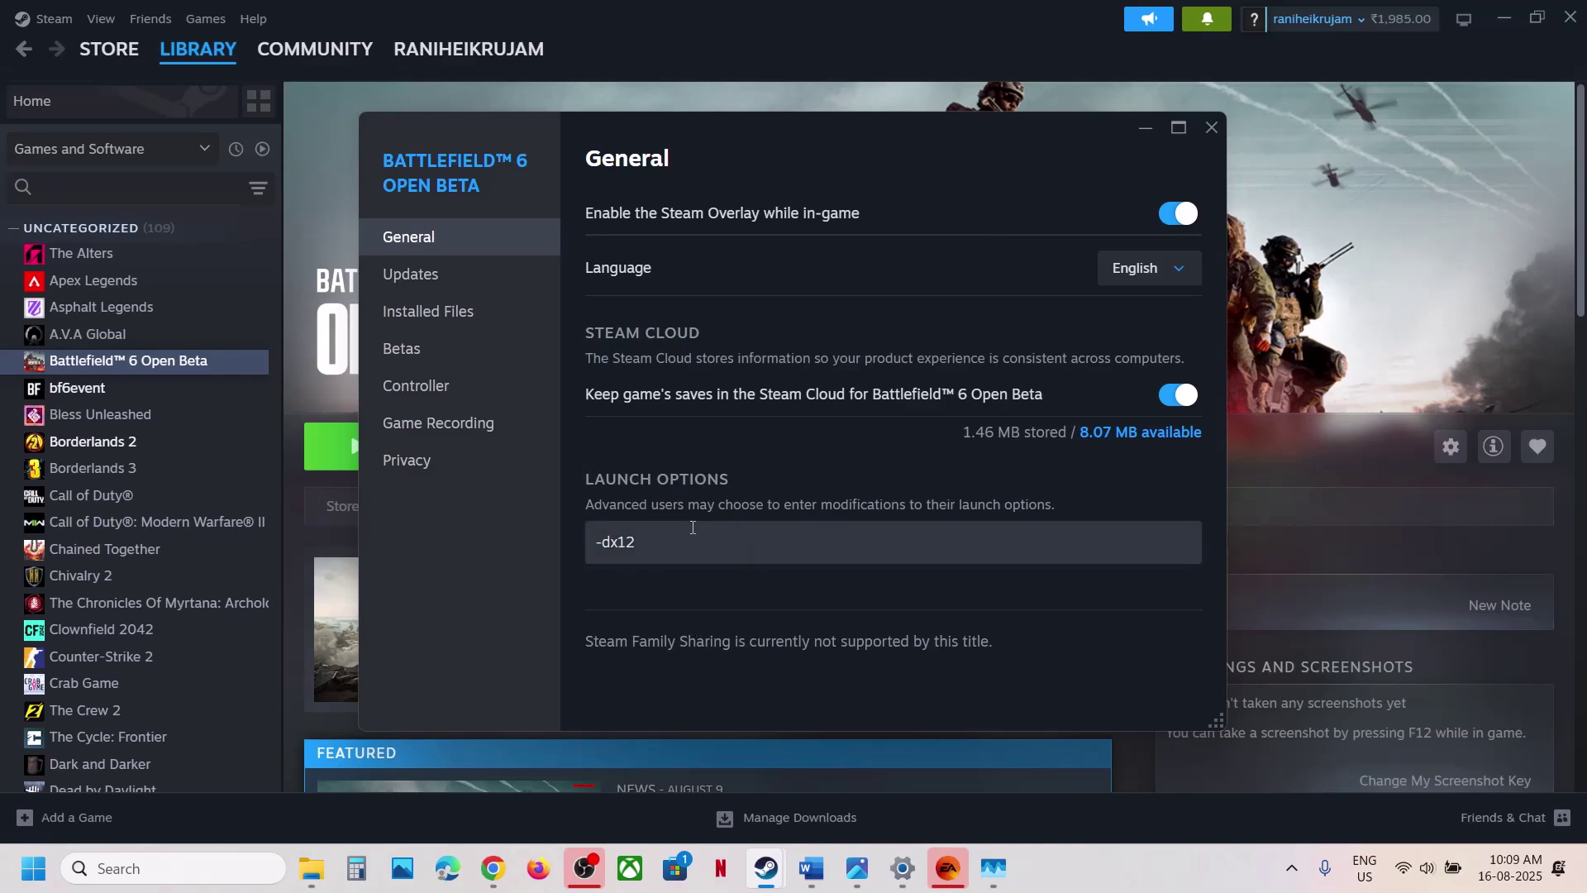
pyautogui.hotkey('ctrl', 'a')
pyautogui.press('BackSpace')
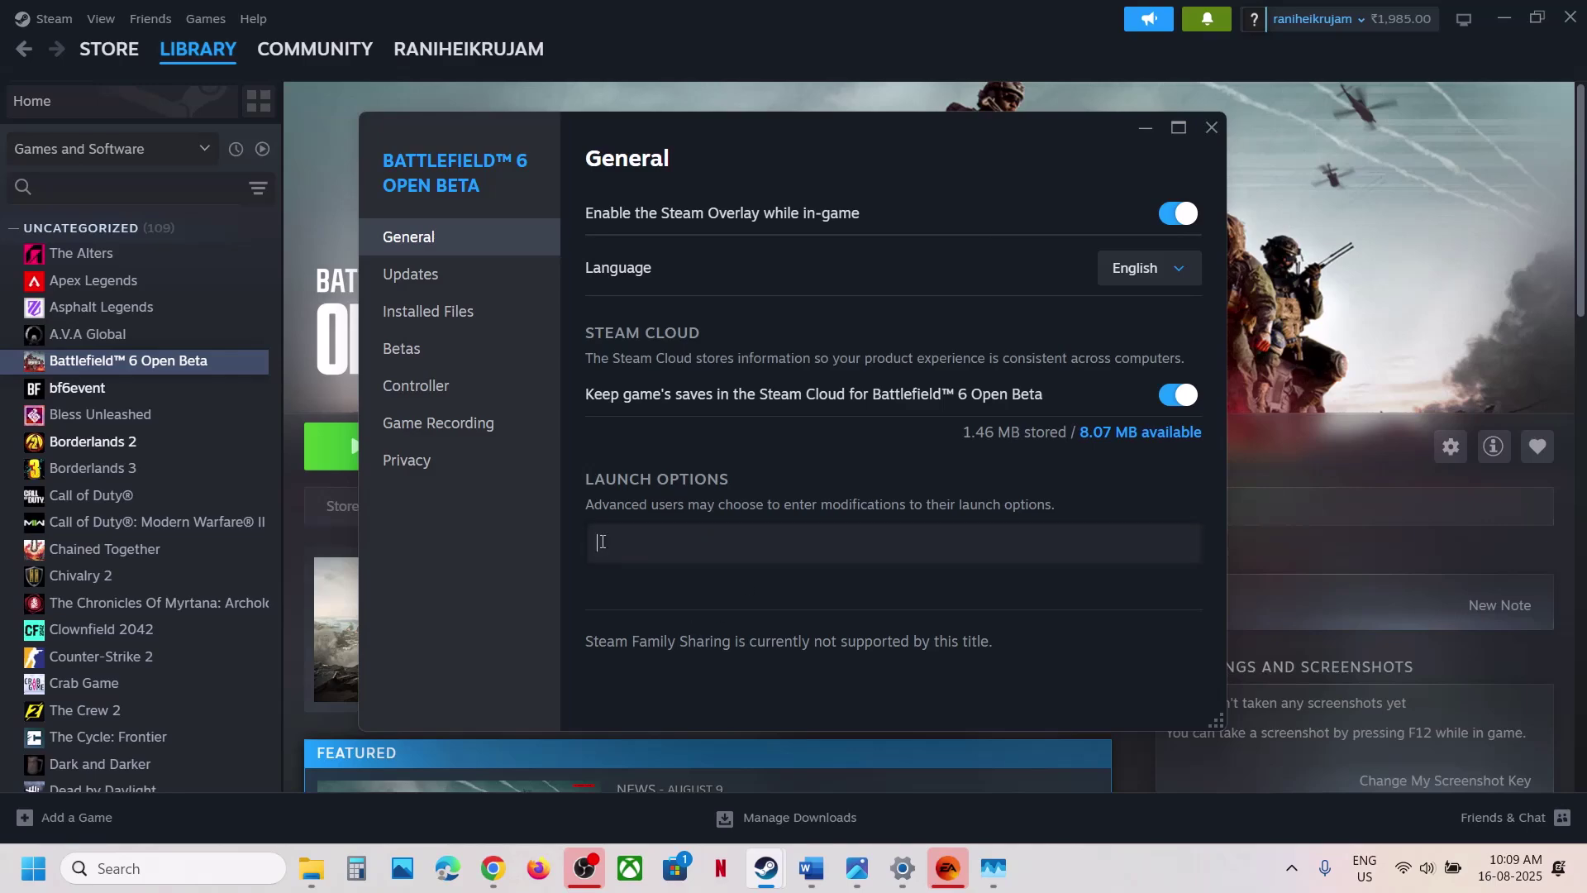
pyautogui.click(1212, 127)
# Enter and save -dx12 as Battlefield 6 Open Beta's advanced launch options in EA app.
pyautogui.click(948, 867)
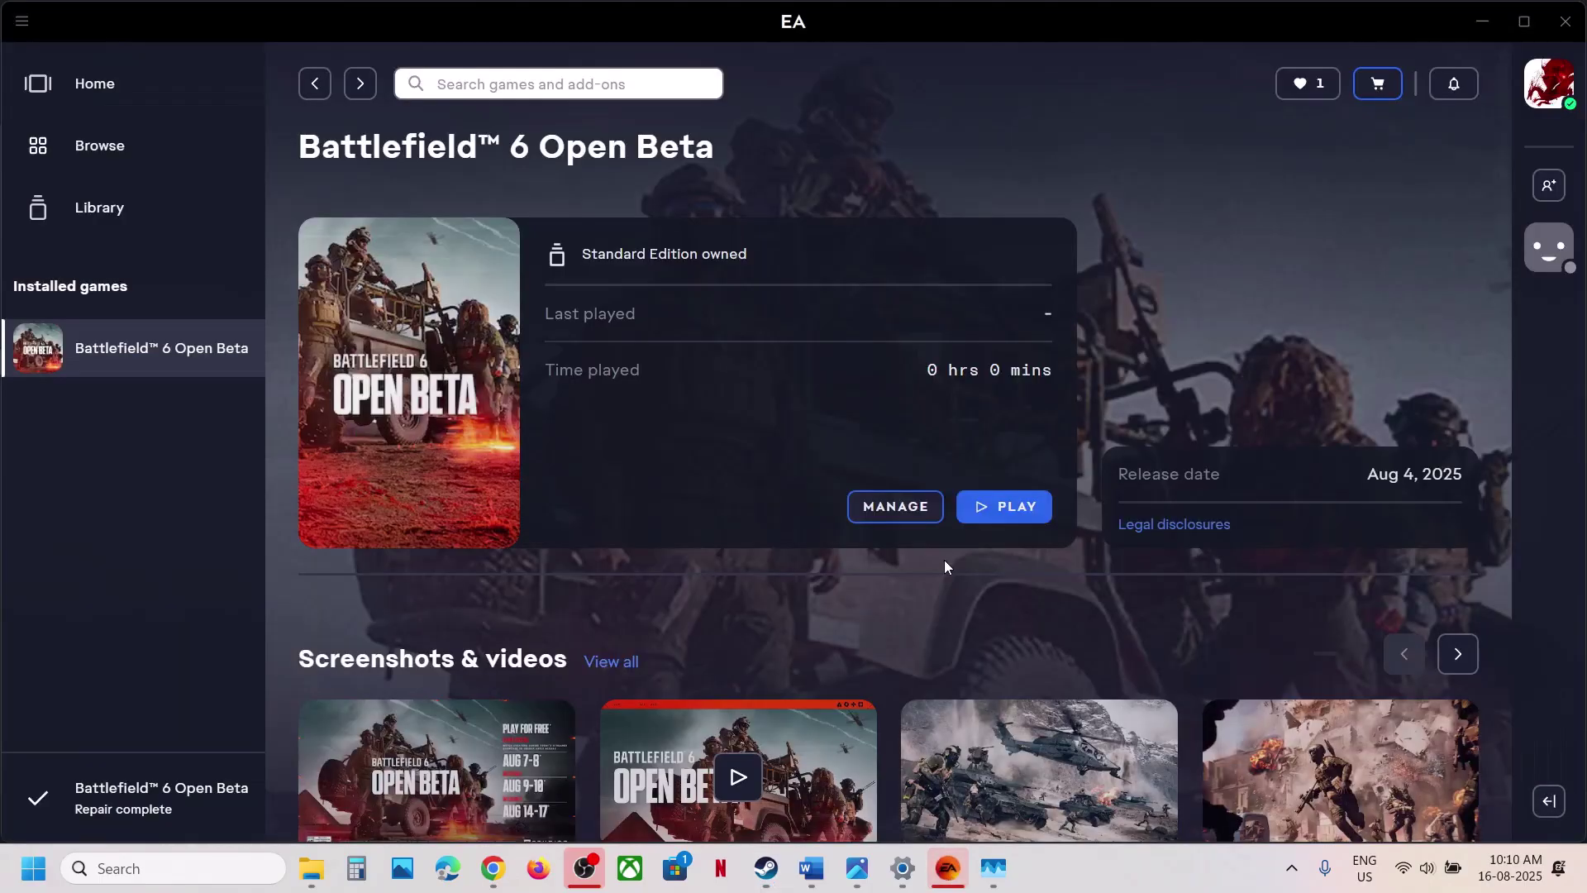
pyautogui.click(893, 509)
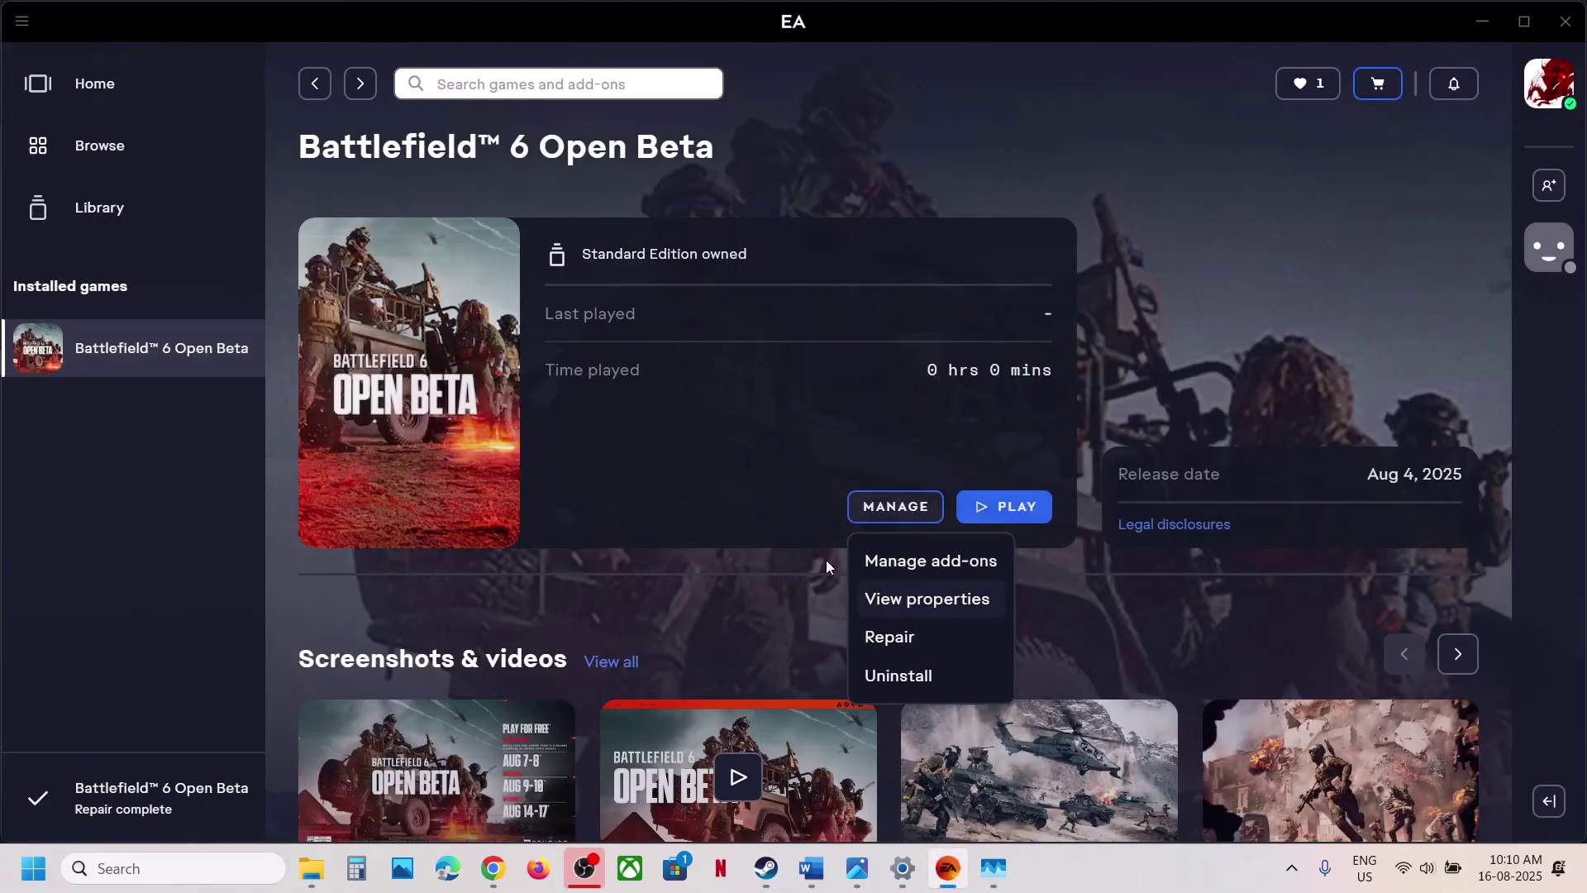
pyautogui.click(864, 595)
pyautogui.click(628, 520)
pyautogui.write('-d')
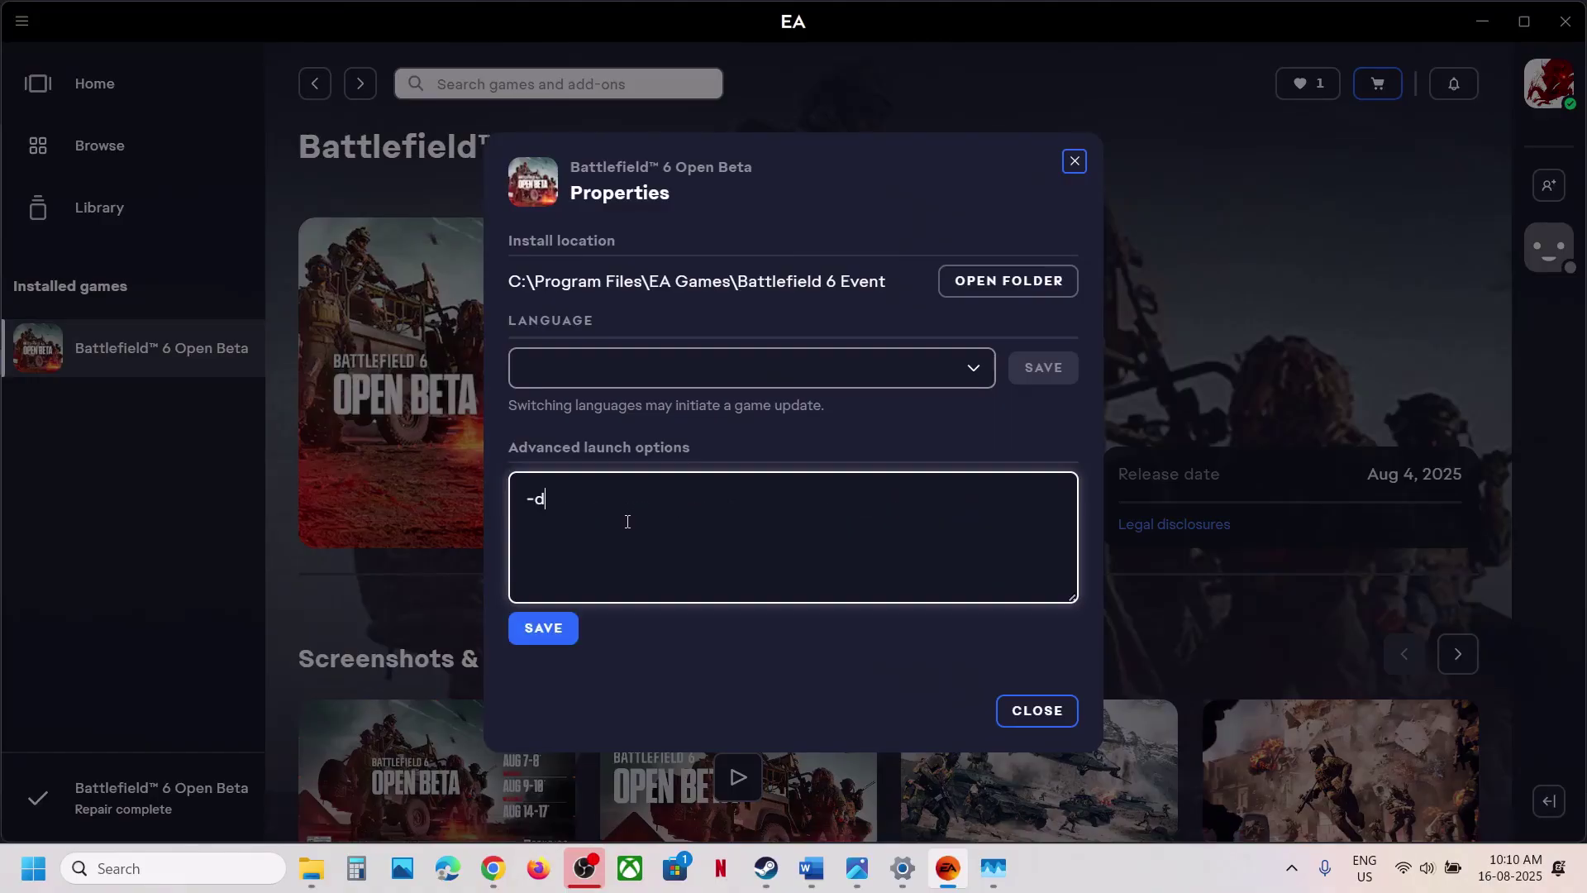
pyautogui.click(543, 628)
pyautogui.click(625, 494)
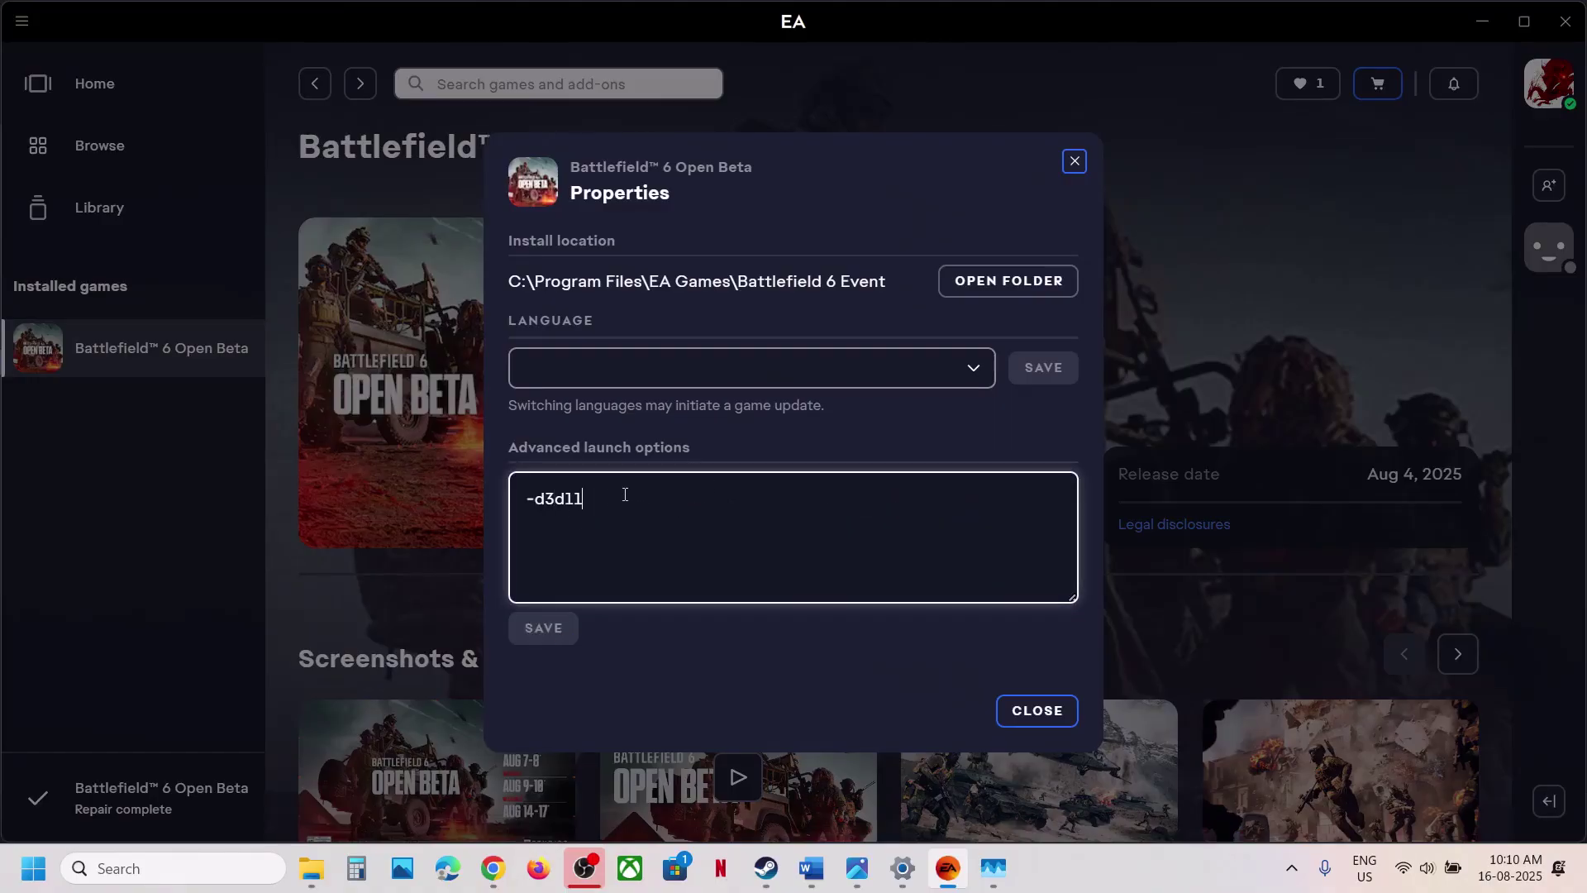
pyautogui.press('BackSpace')
pyautogui.press('BackSpace')
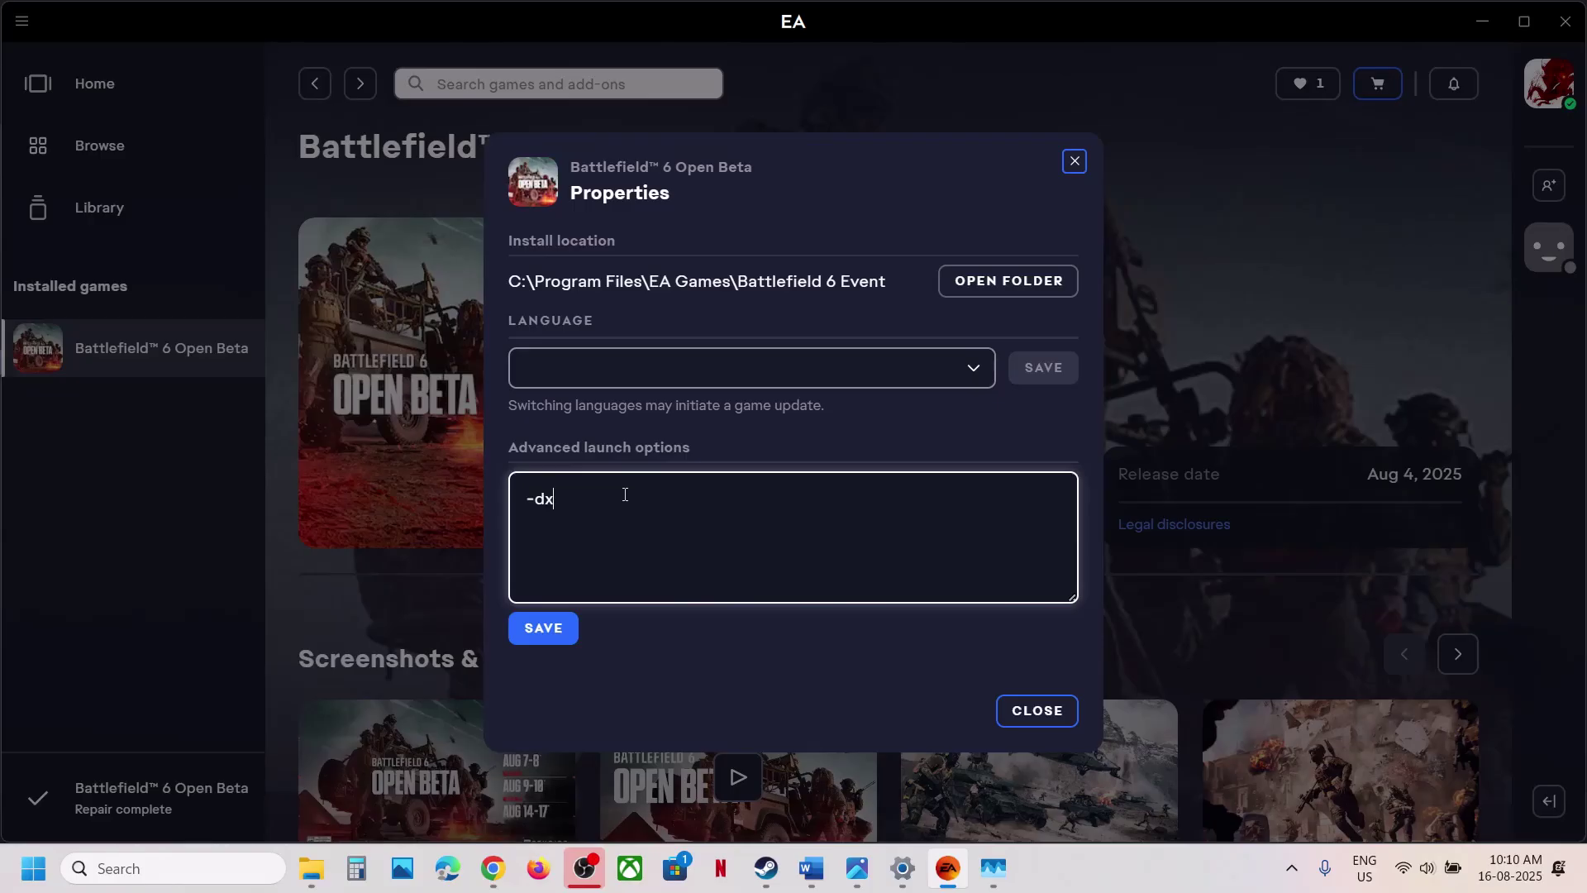
pyautogui.click(541, 626)
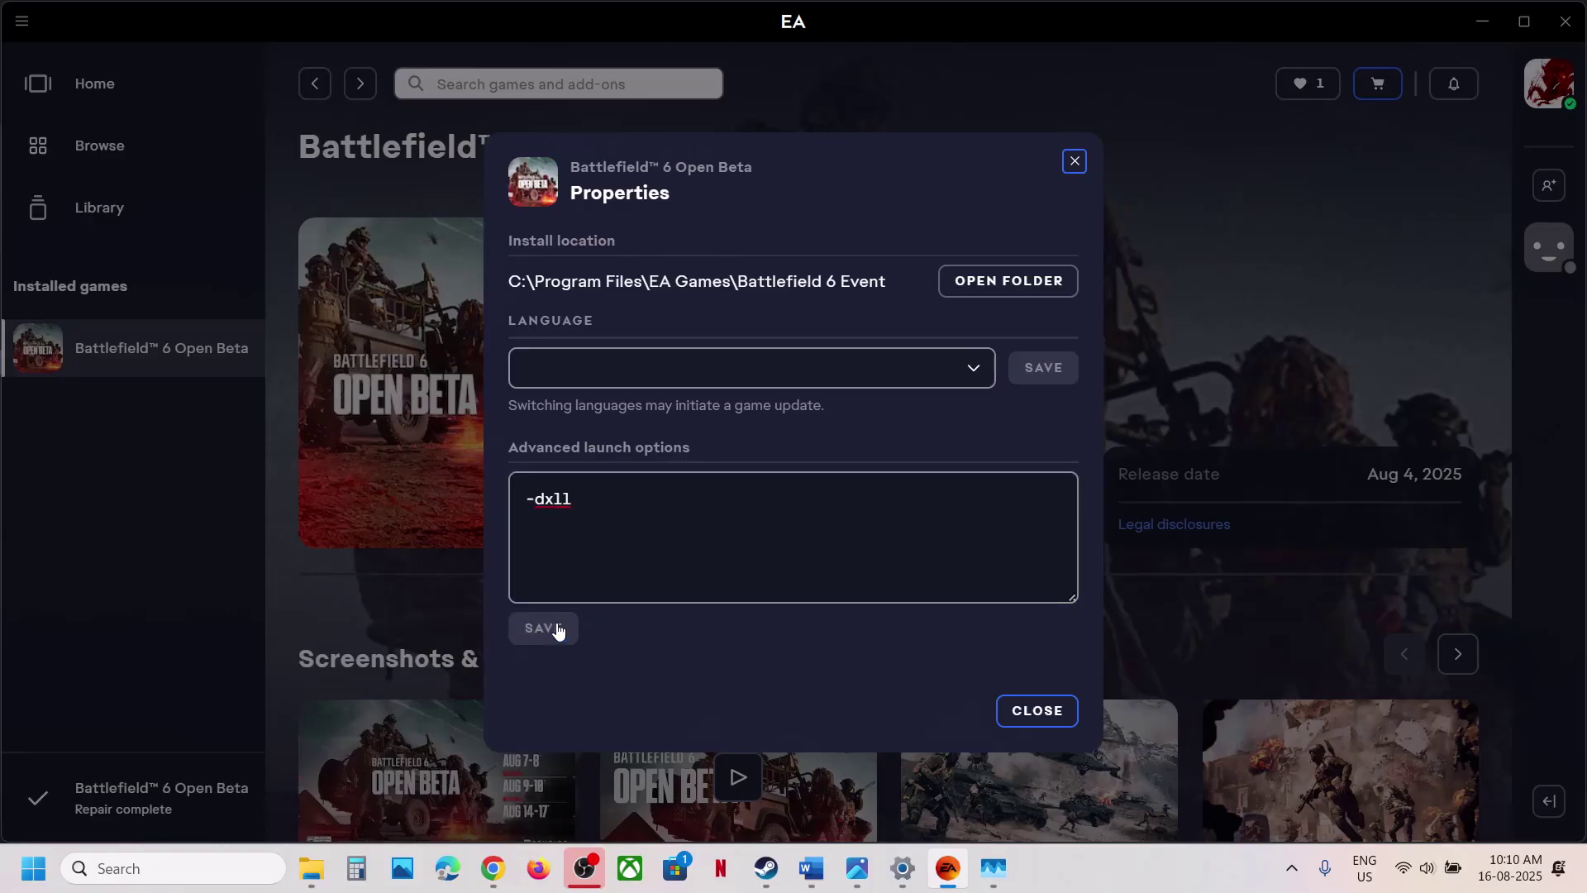
pyautogui.click(605, 485)
pyautogui.press('BackSpace')
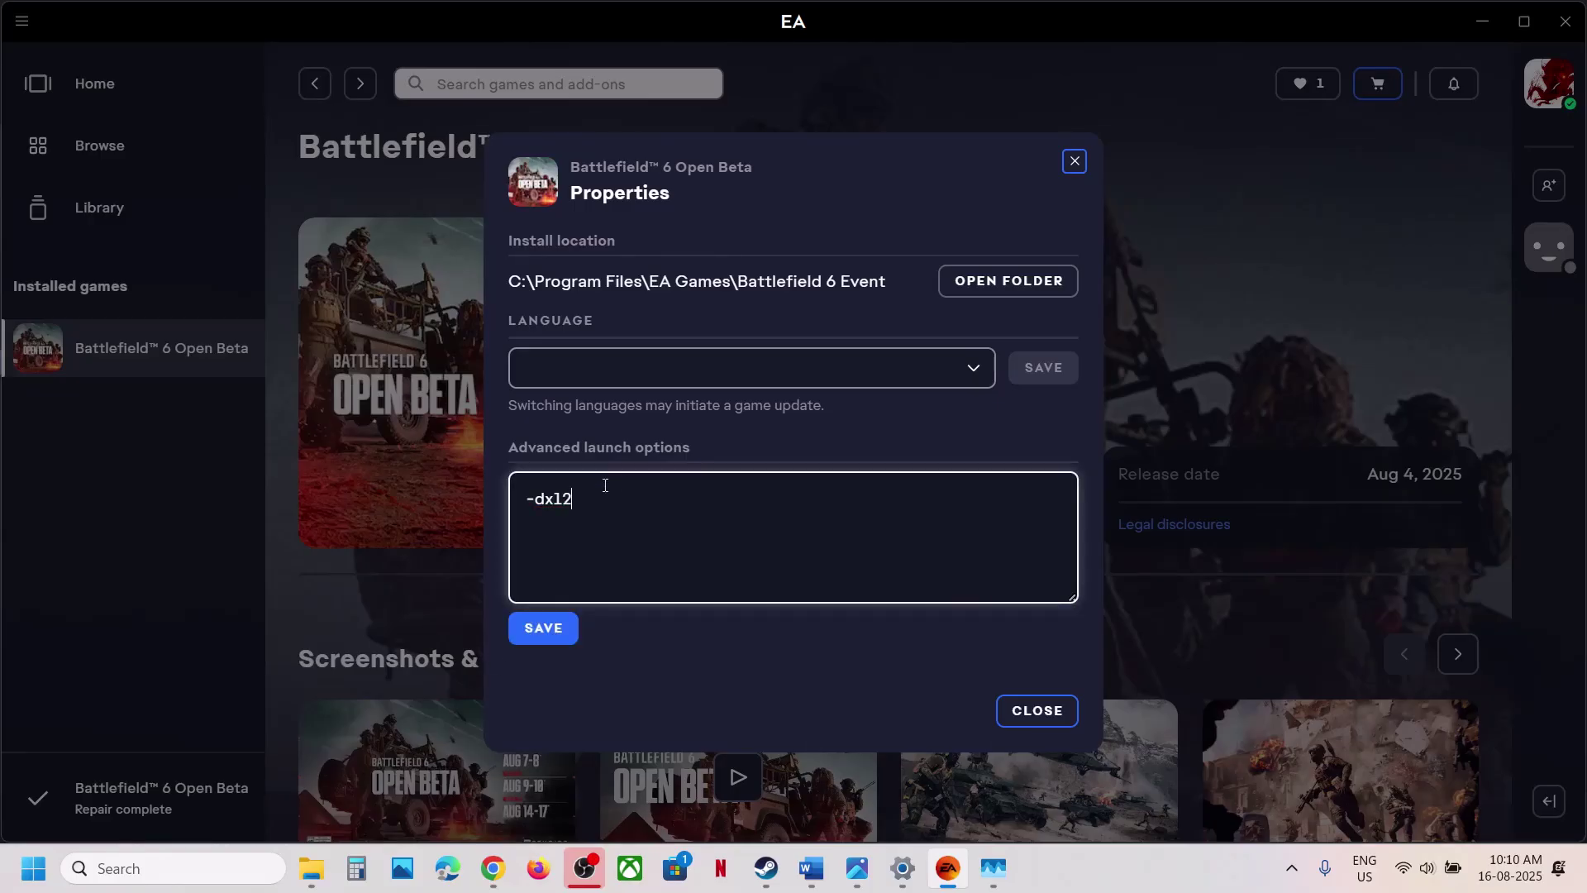
pyautogui.click(533, 629)
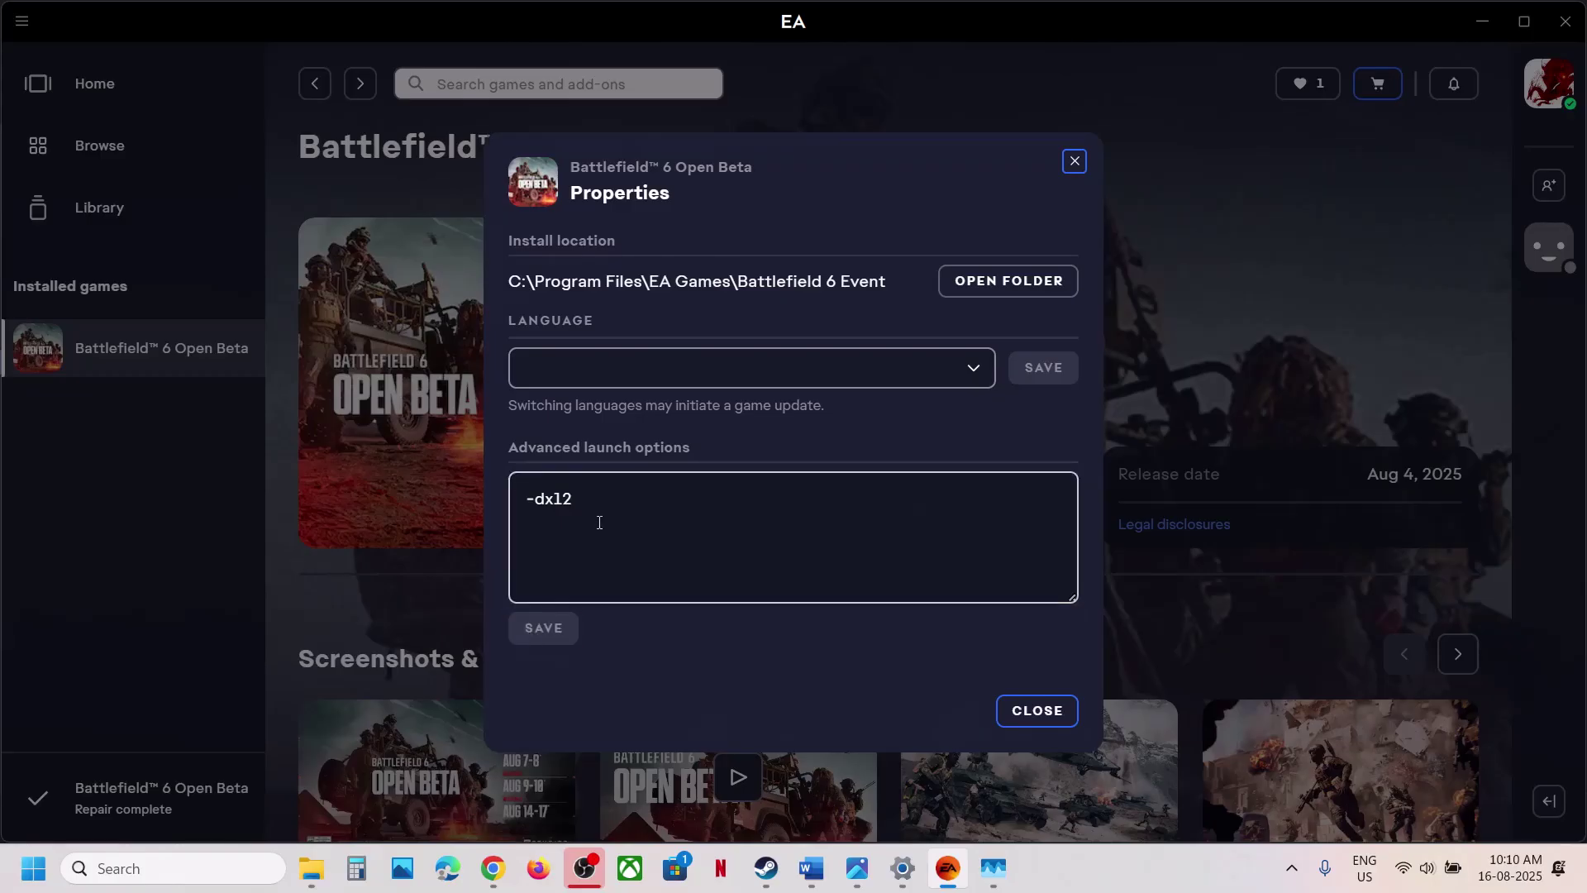
# Clear the advanced launch options, save them empty, and close the game's properties.
pyautogui.moveTo(599, 521); pyautogui.dragTo(490, 506)
pyautogui.press('BackSpace')
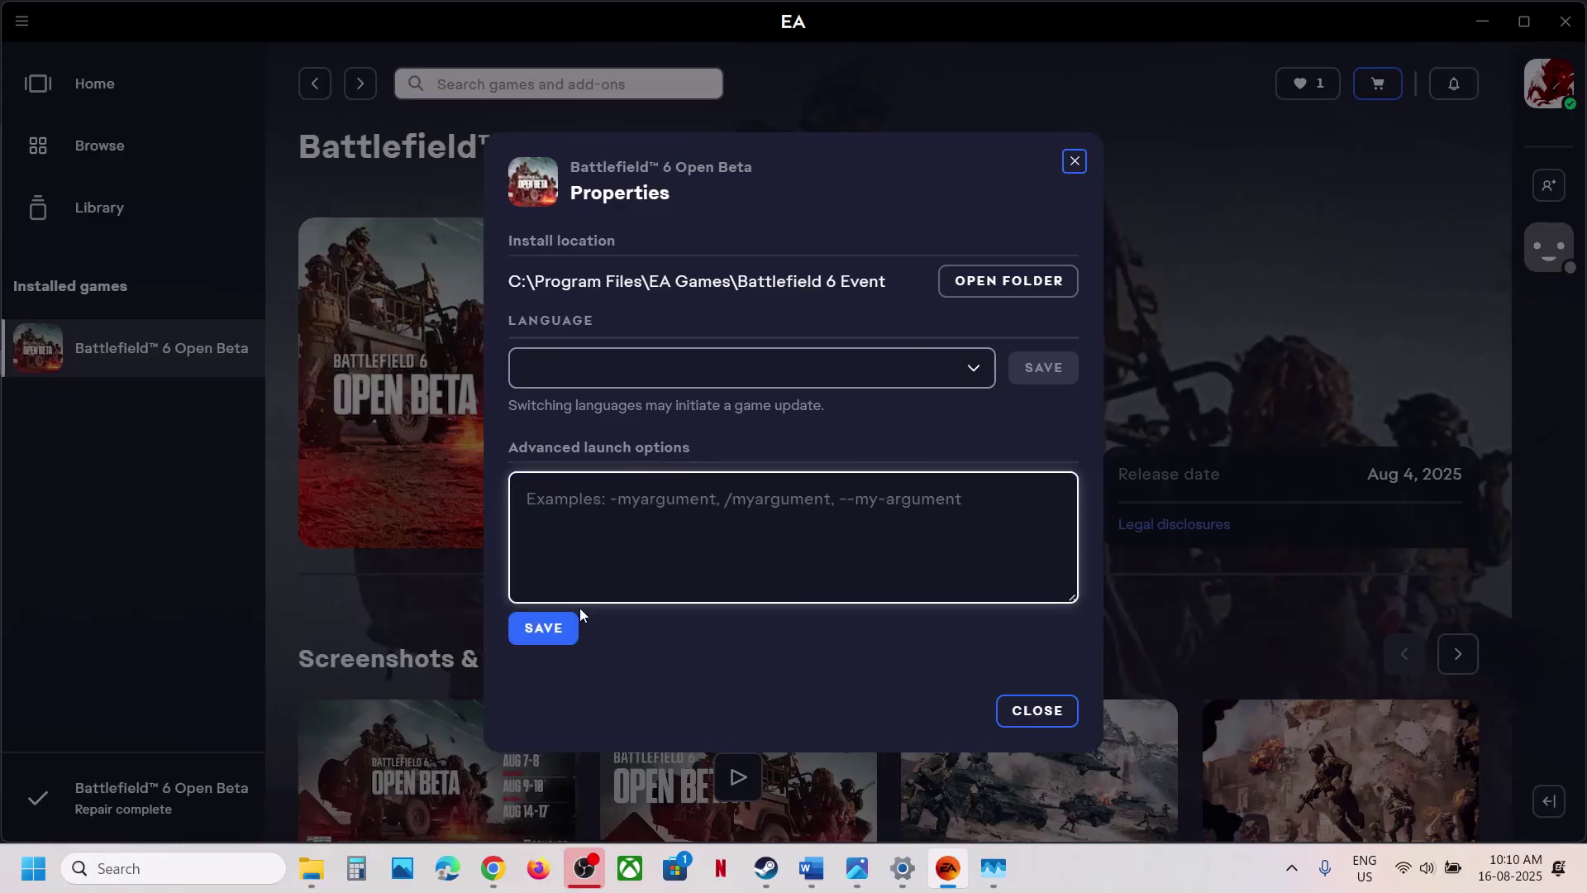
pyautogui.click(554, 630)
pyautogui.click(1037, 711)
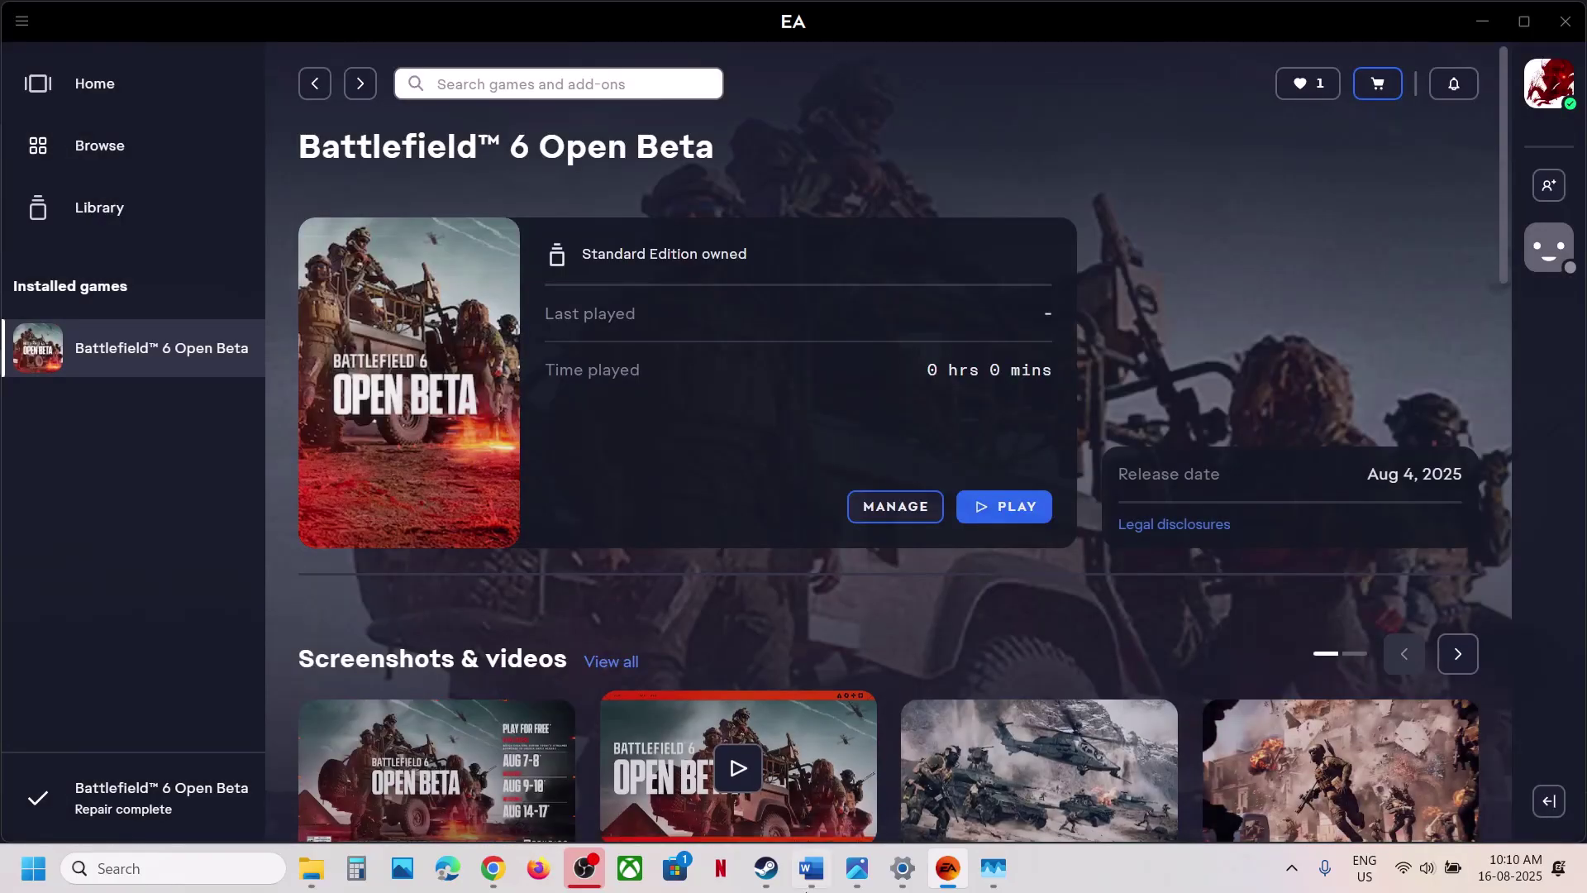
pyautogui.hotkey('alt', 'Tab')
# Highlight Step 7's opening sentence, its antivirus program list, and the words 'Windows Security'.
pyautogui.scroll(-1, 564, 455)
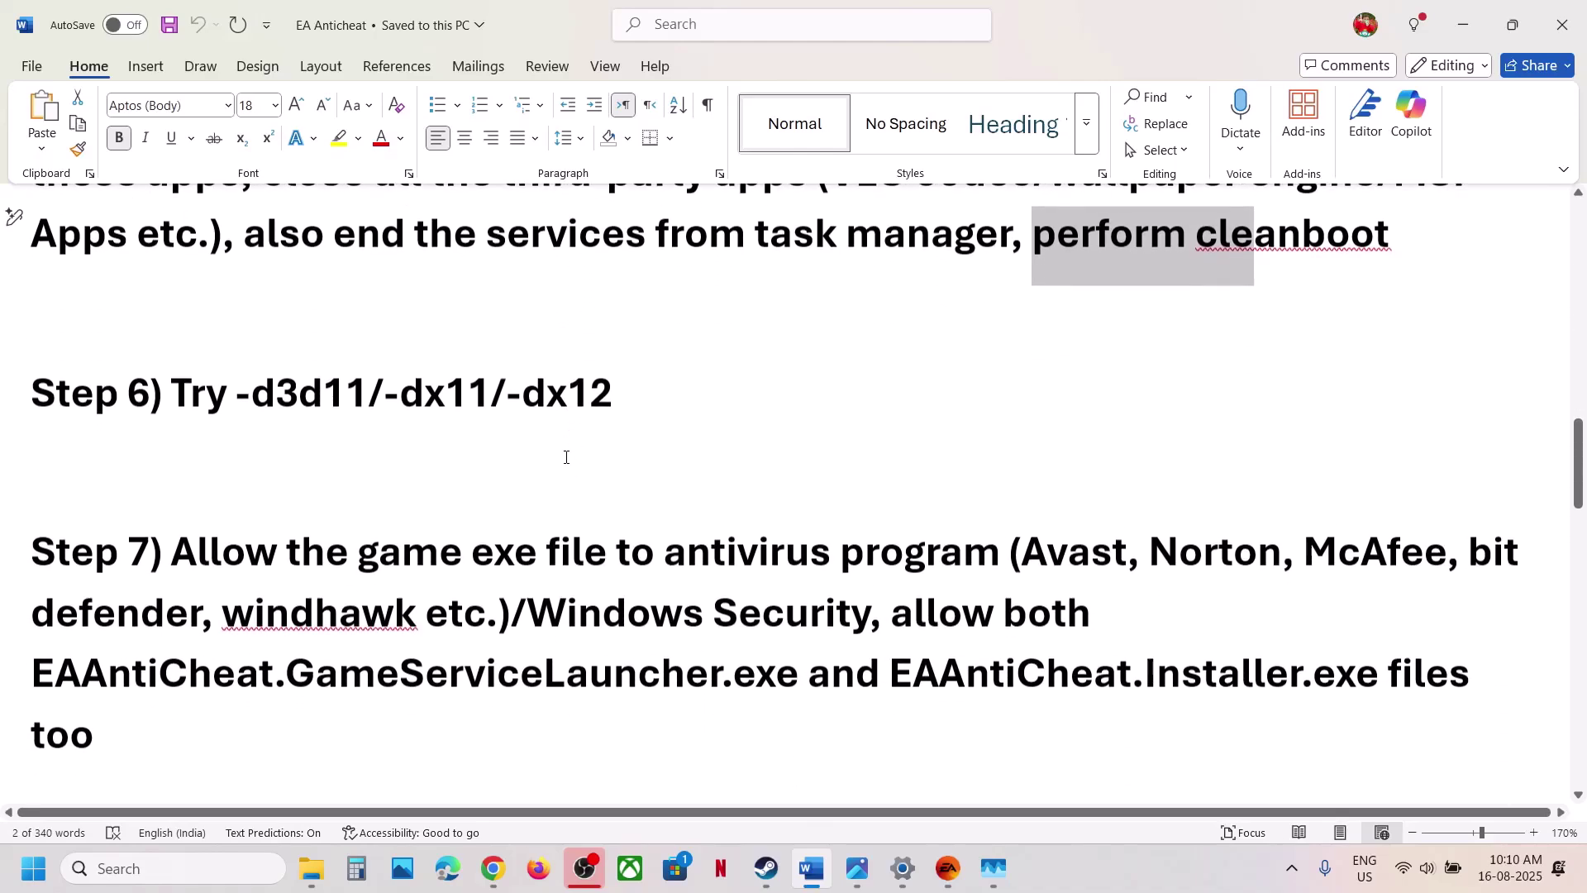
pyautogui.moveTo(206, 566); pyautogui.dragTo(1007, 562)
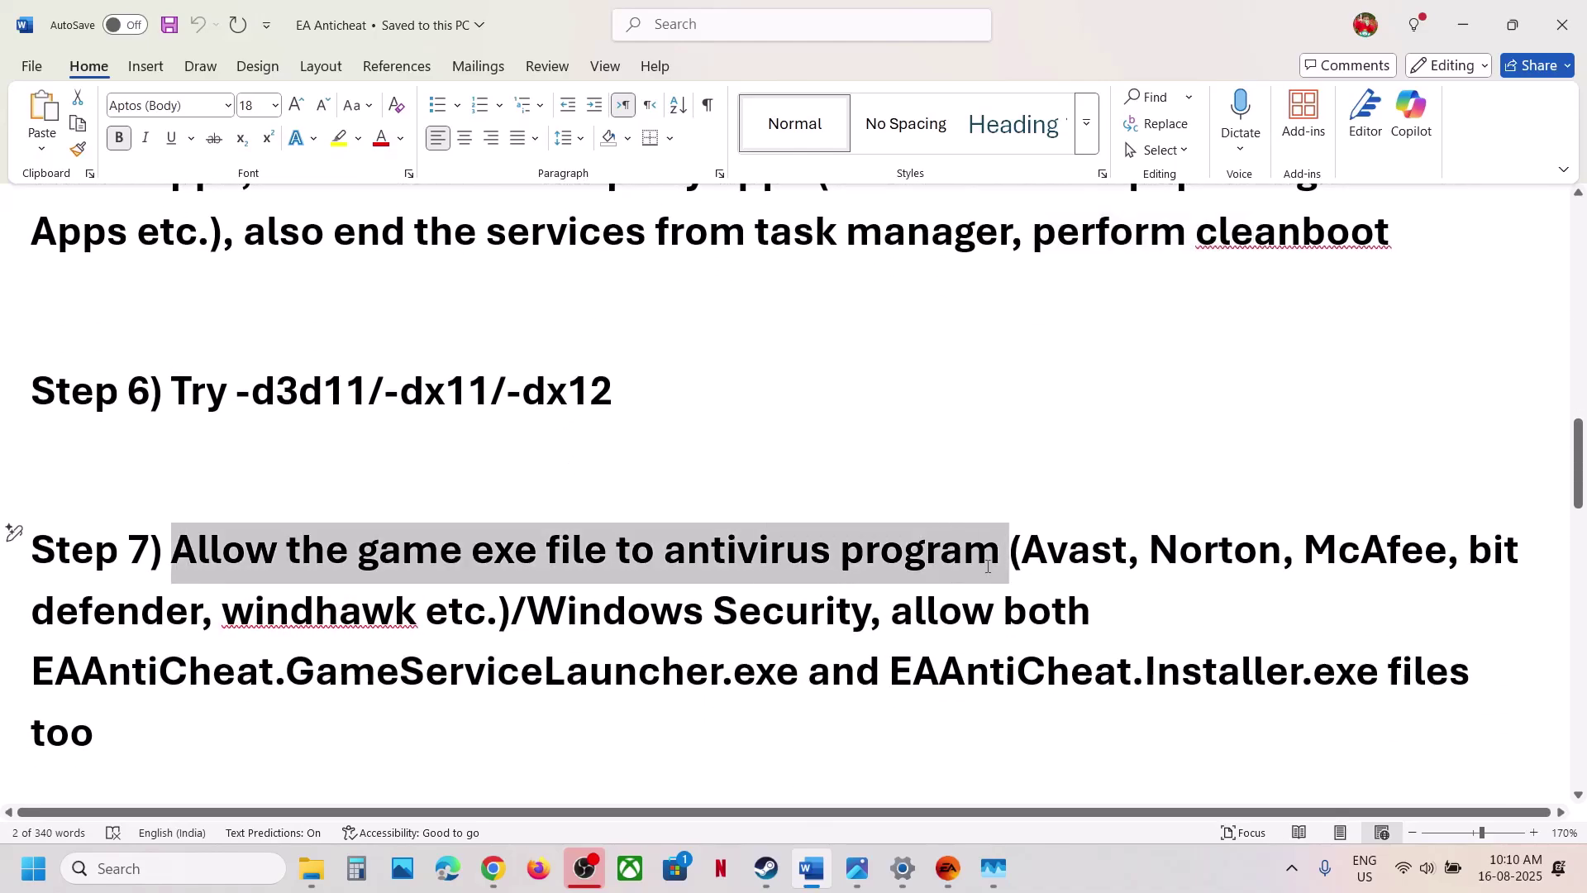
pyautogui.click(1067, 576)
pyautogui.moveTo(1024, 540); pyautogui.dragTo(449, 601)
pyautogui.click(448, 601)
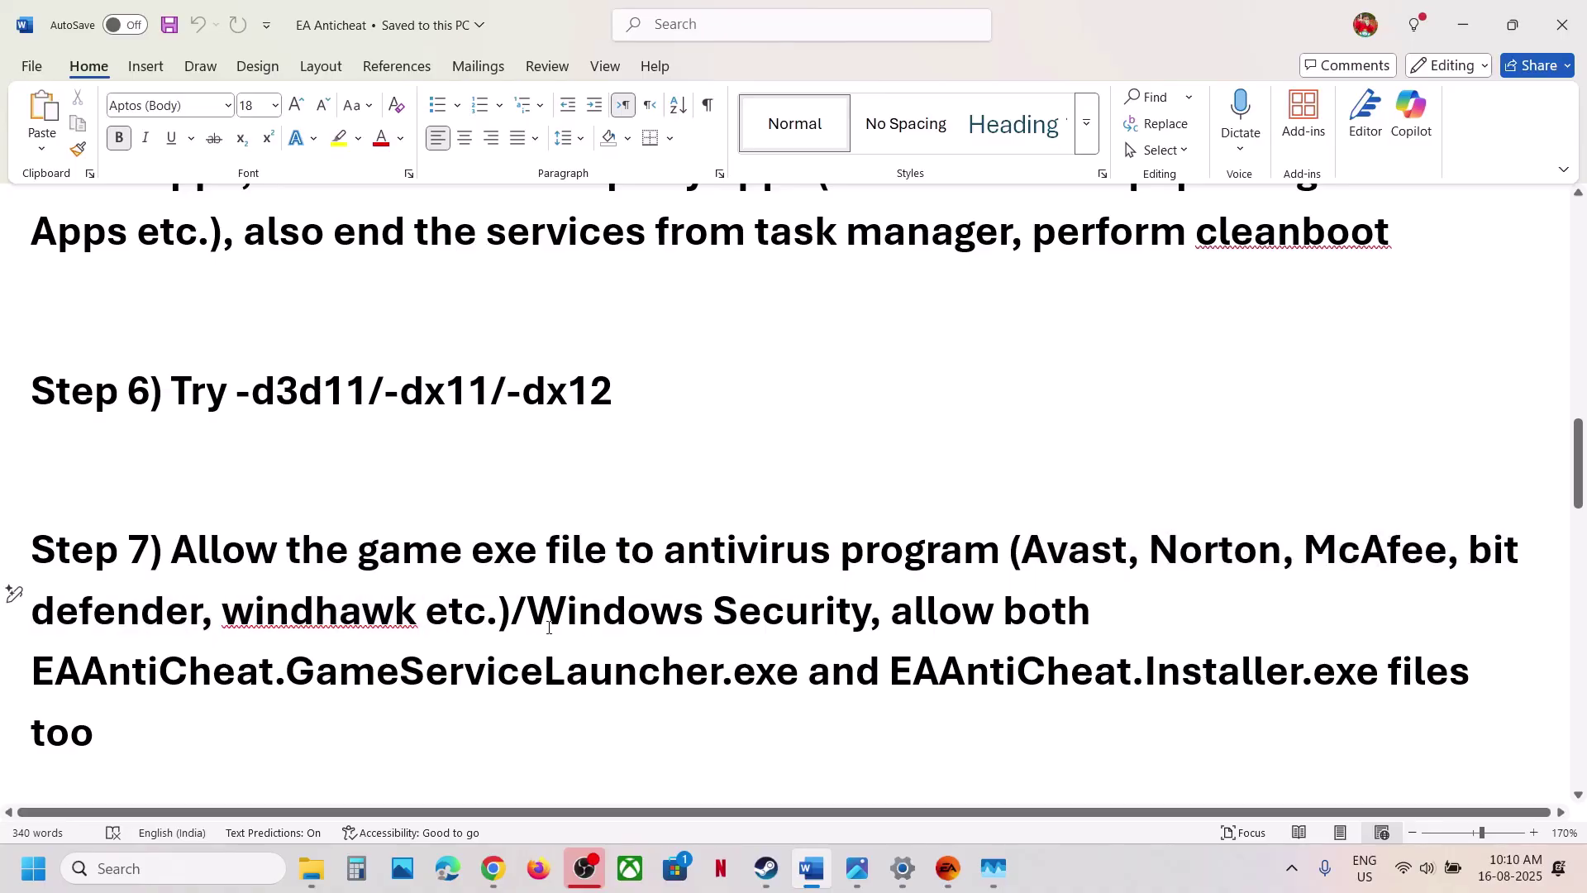
pyautogui.moveTo(791, 610); pyautogui.dragTo(874, 610)
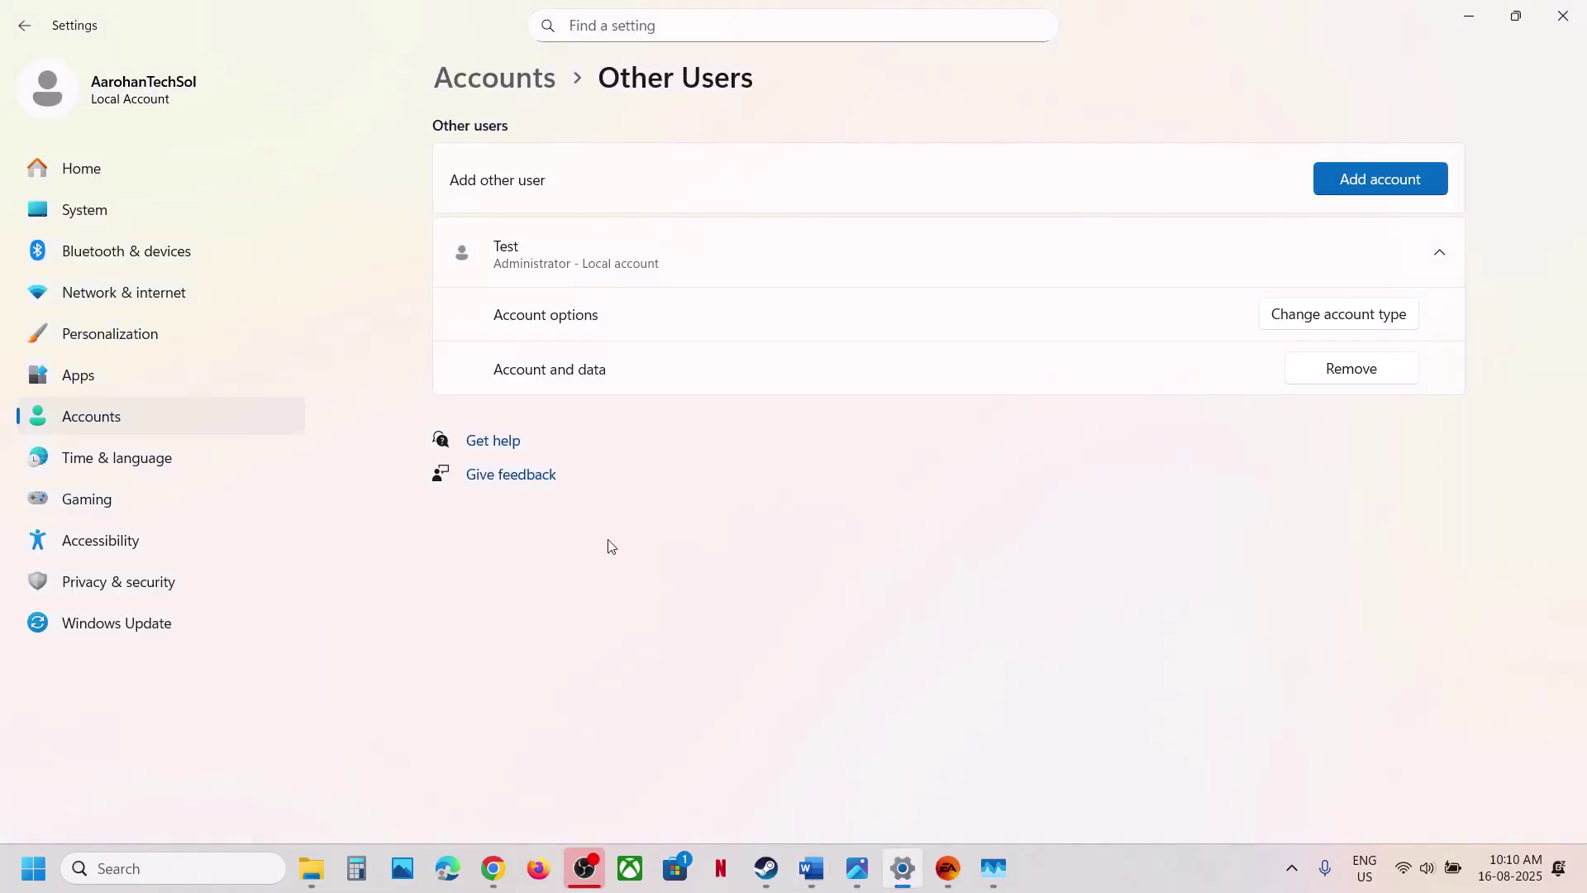
# Open Windows Security's Ransomware protection page from Settings > Privacy & security.
pyautogui.click(108, 579)
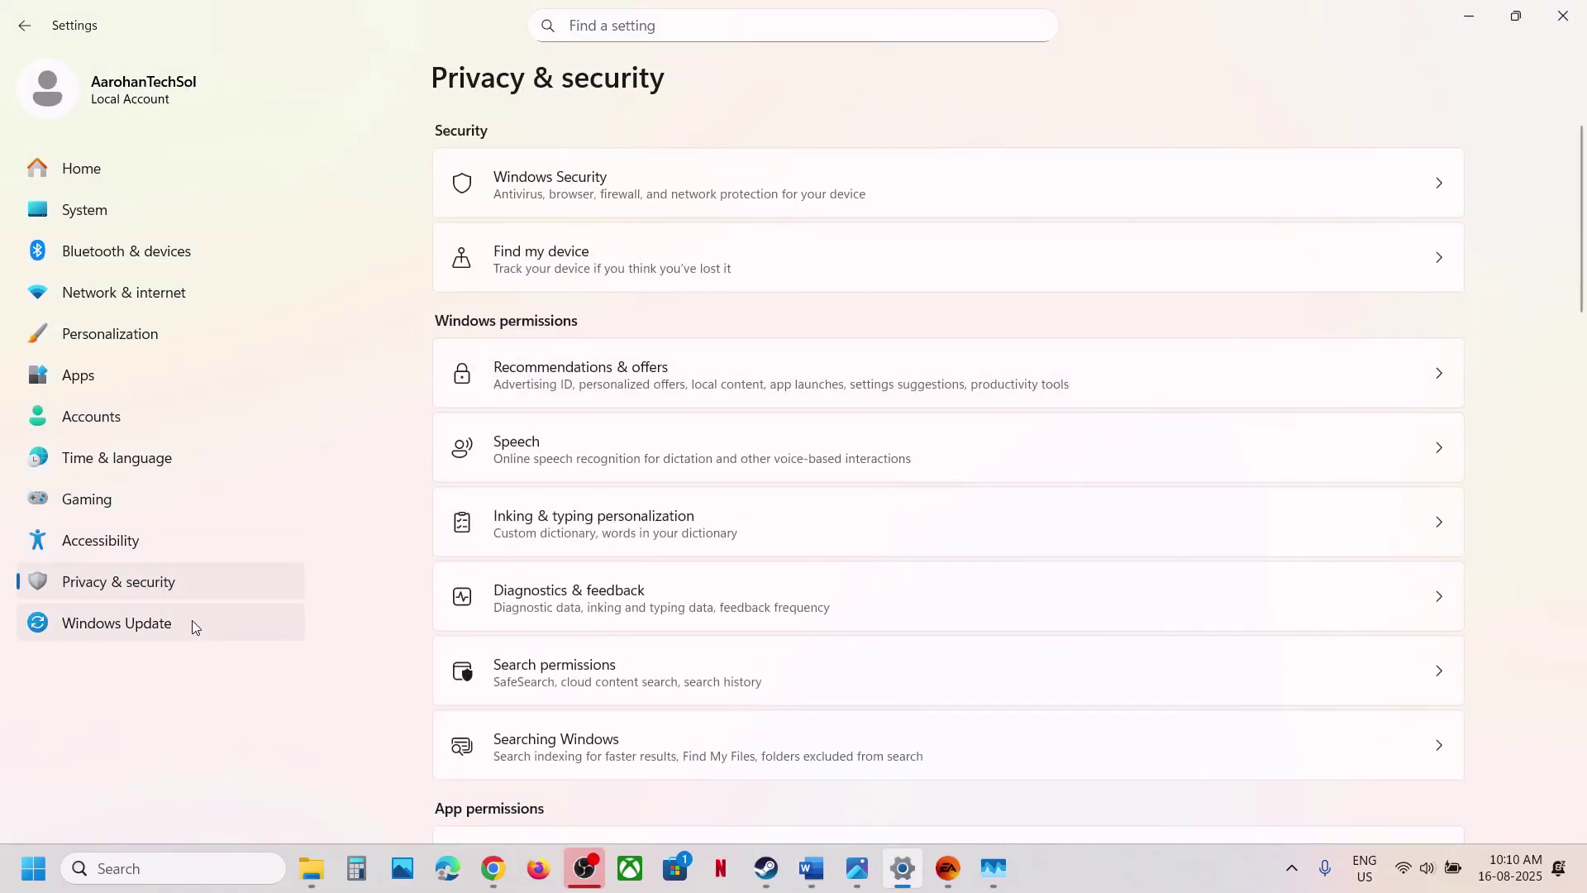
pyautogui.click(538, 212)
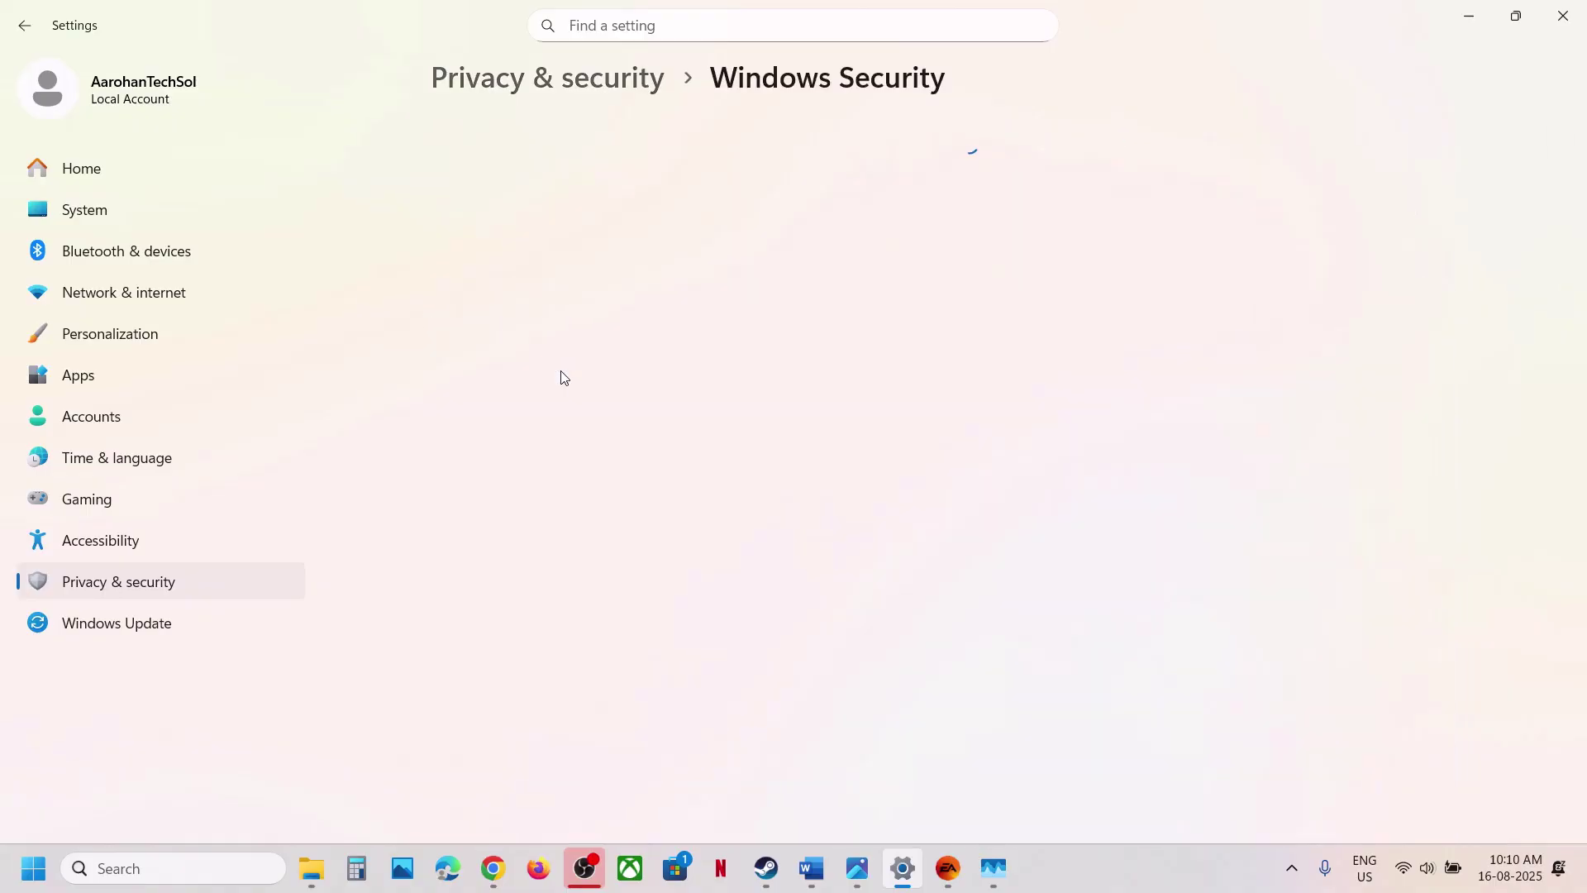
pyautogui.click(535, 297)
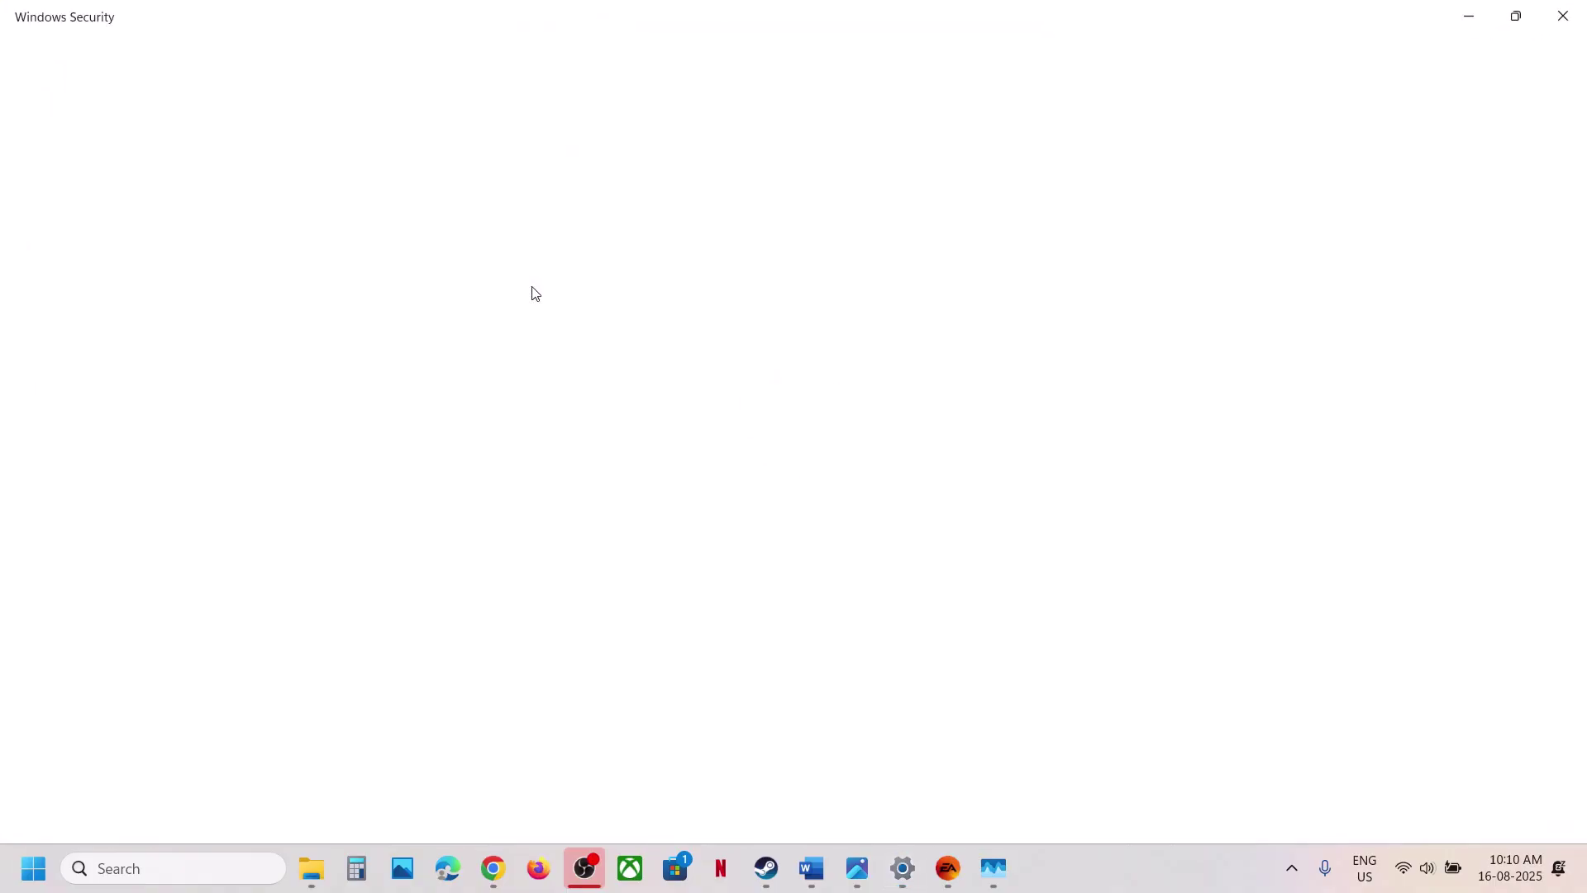
pyautogui.scroll(-3, 533, 603)
pyautogui.scroll(1, 496, 710)
pyautogui.click(473, 759)
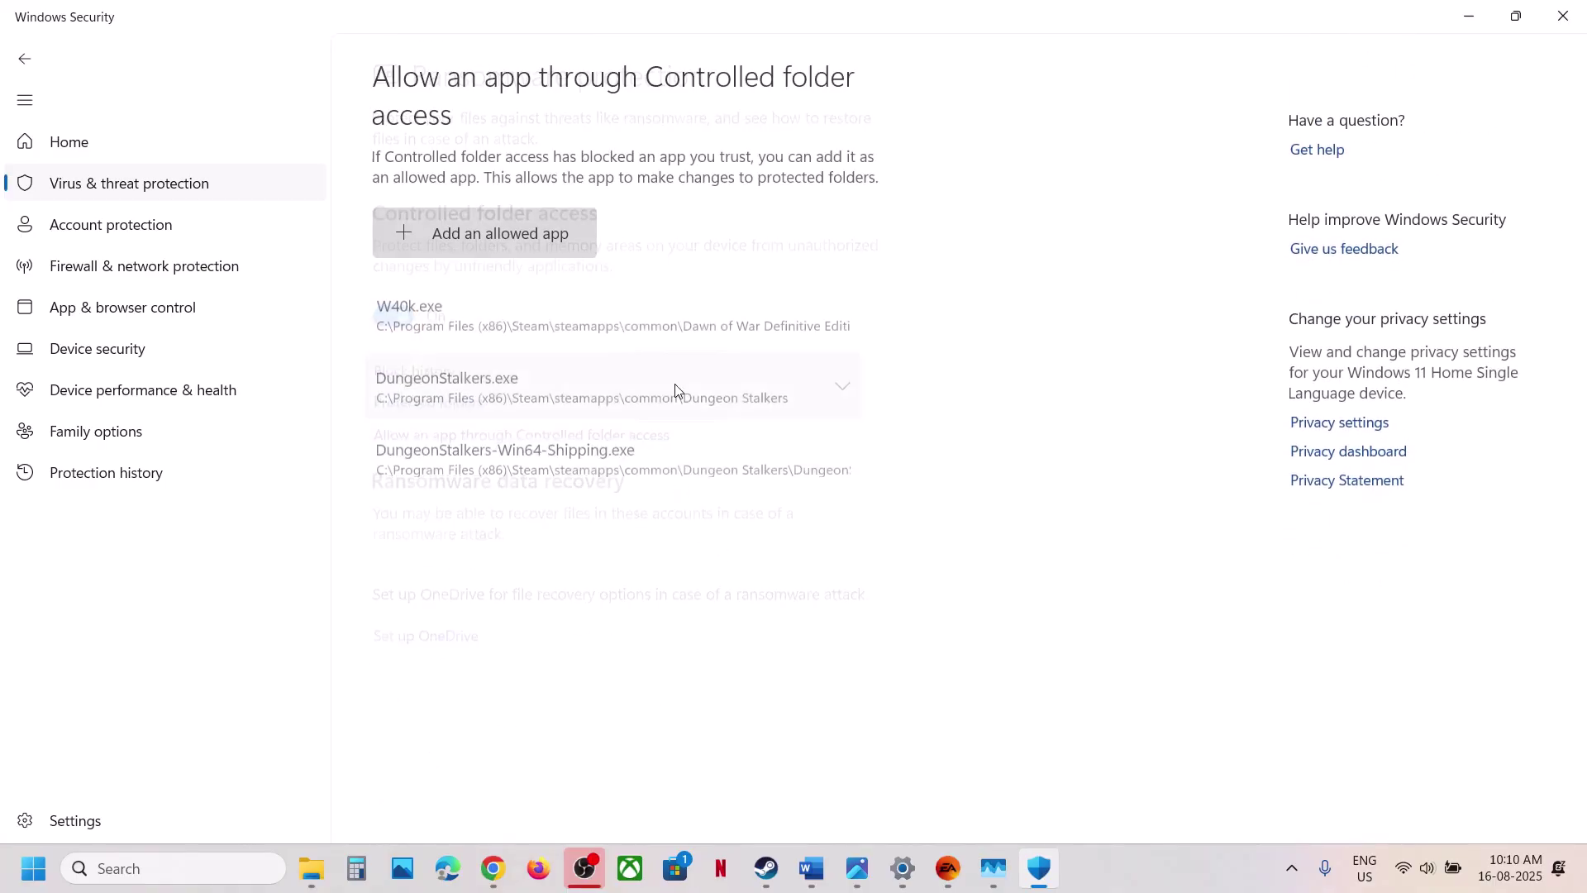
# Allow bf6event.exe and EAAntiCheat.GameServiceLauncher.exe through Controlled folder access.
pyautogui.click(448, 223)
pyautogui.click(496, 316)
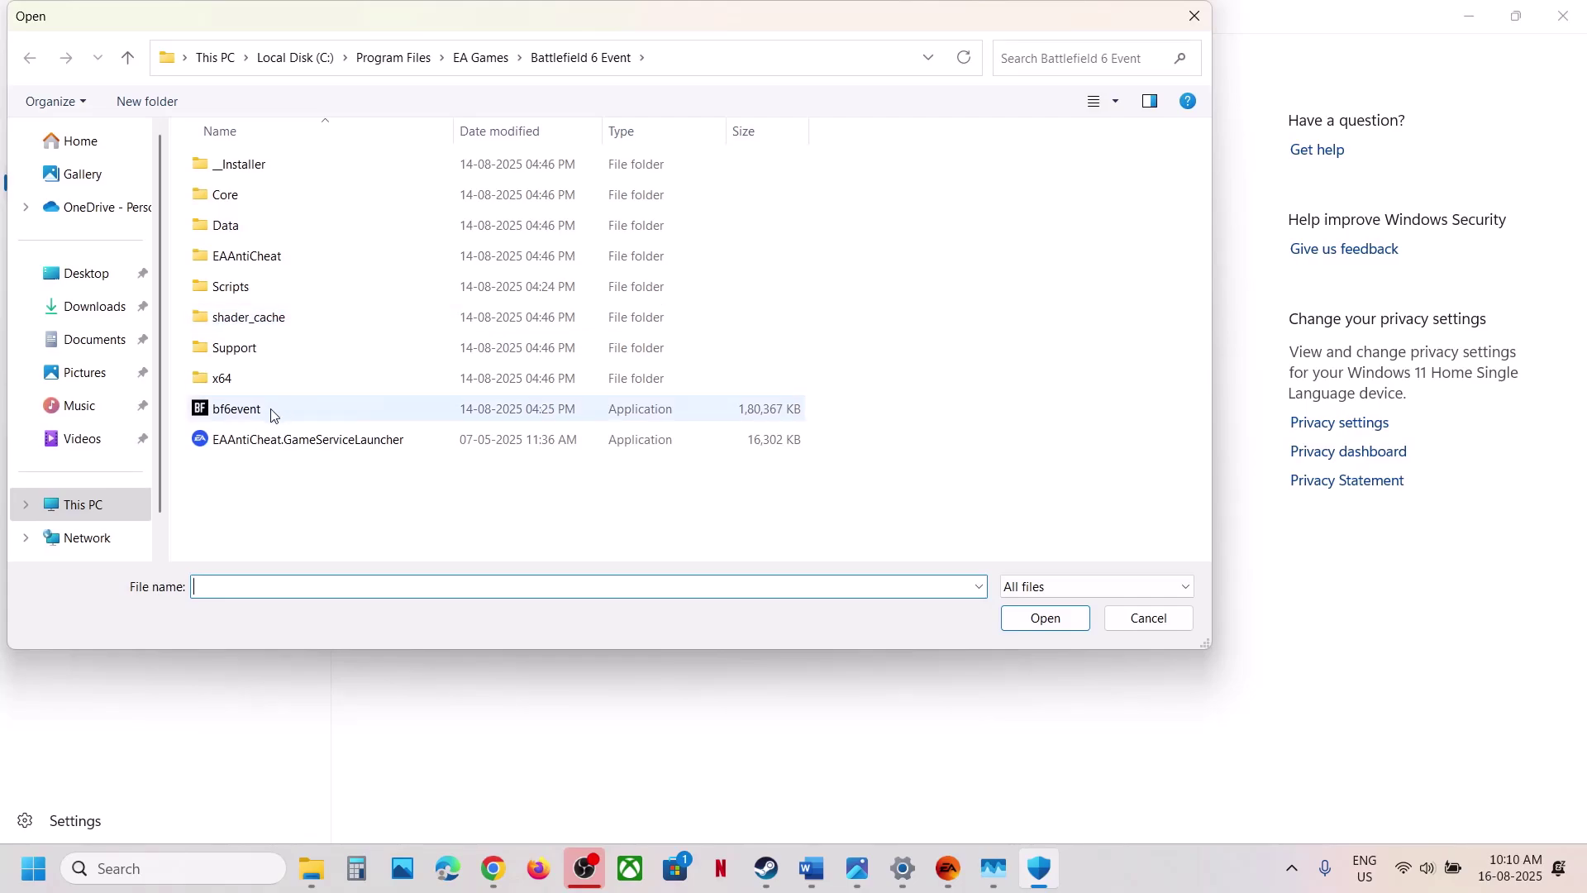
pyautogui.click(274, 415)
pyautogui.click(1041, 626)
pyautogui.click(493, 246)
pyautogui.click(493, 303)
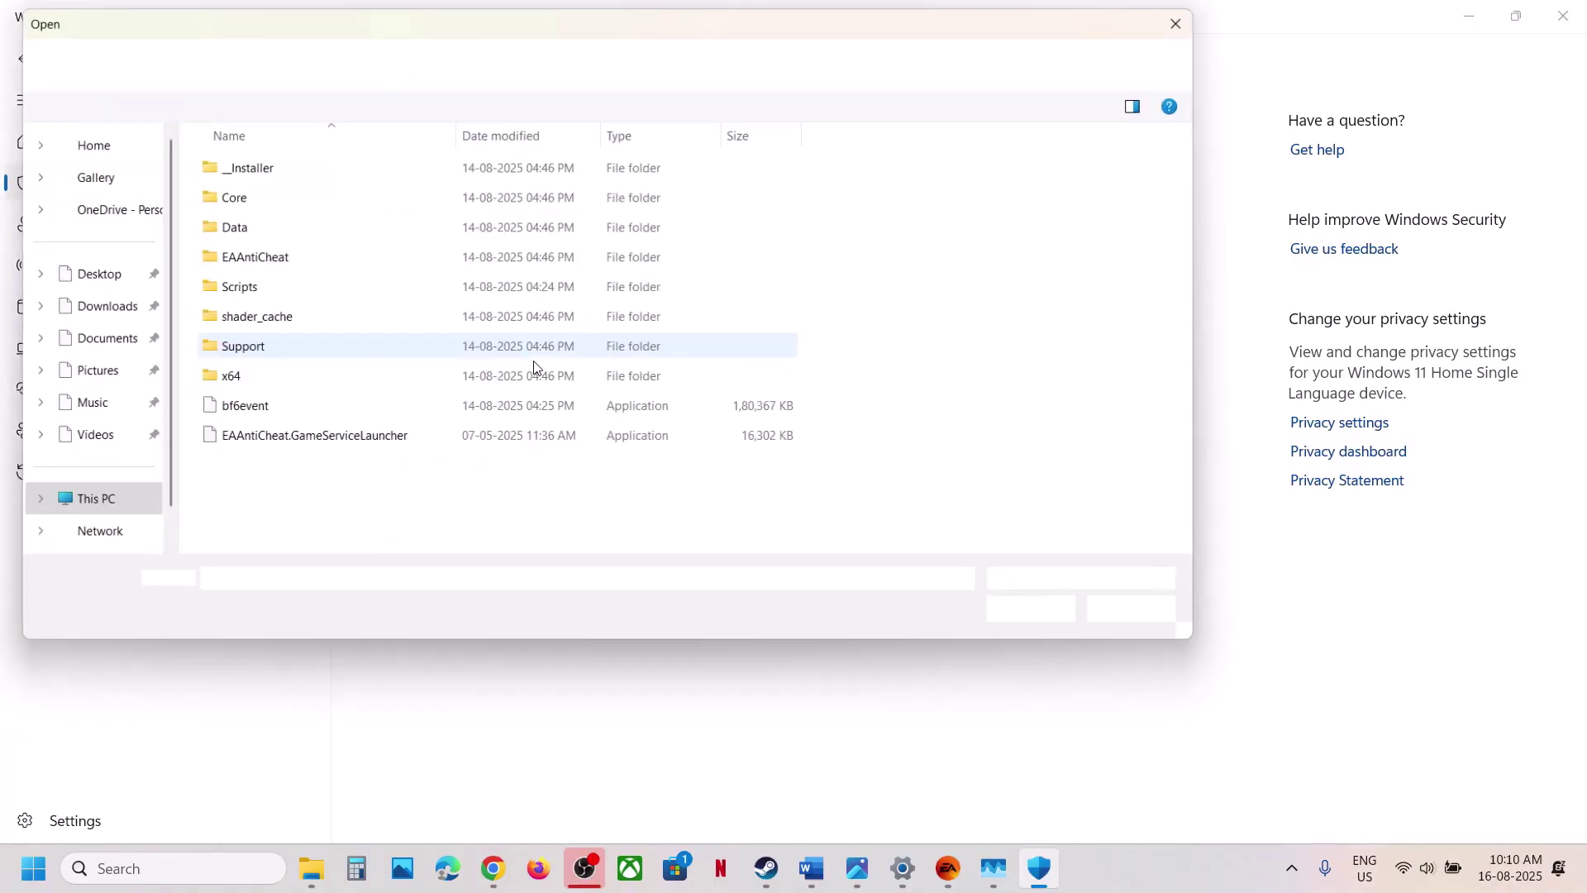
pyautogui.click(318, 441)
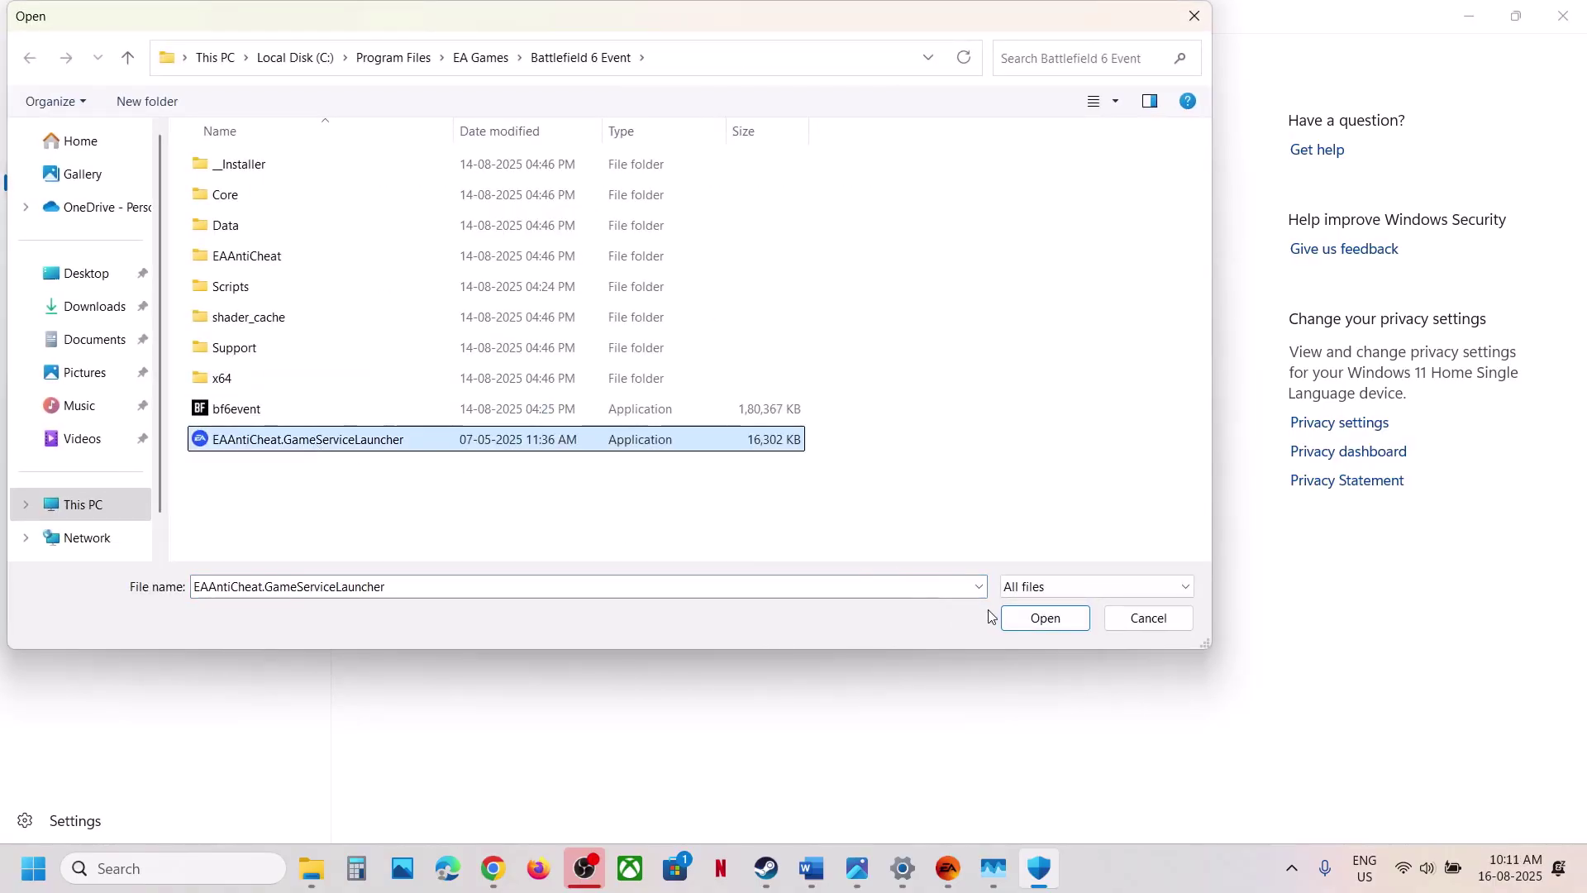
pyautogui.click(1043, 620)
# Allow EAAntiCheat.Installer.exe from the EAAntiCheat folder, then close Windows Security and Settings.
pyautogui.click(506, 252)
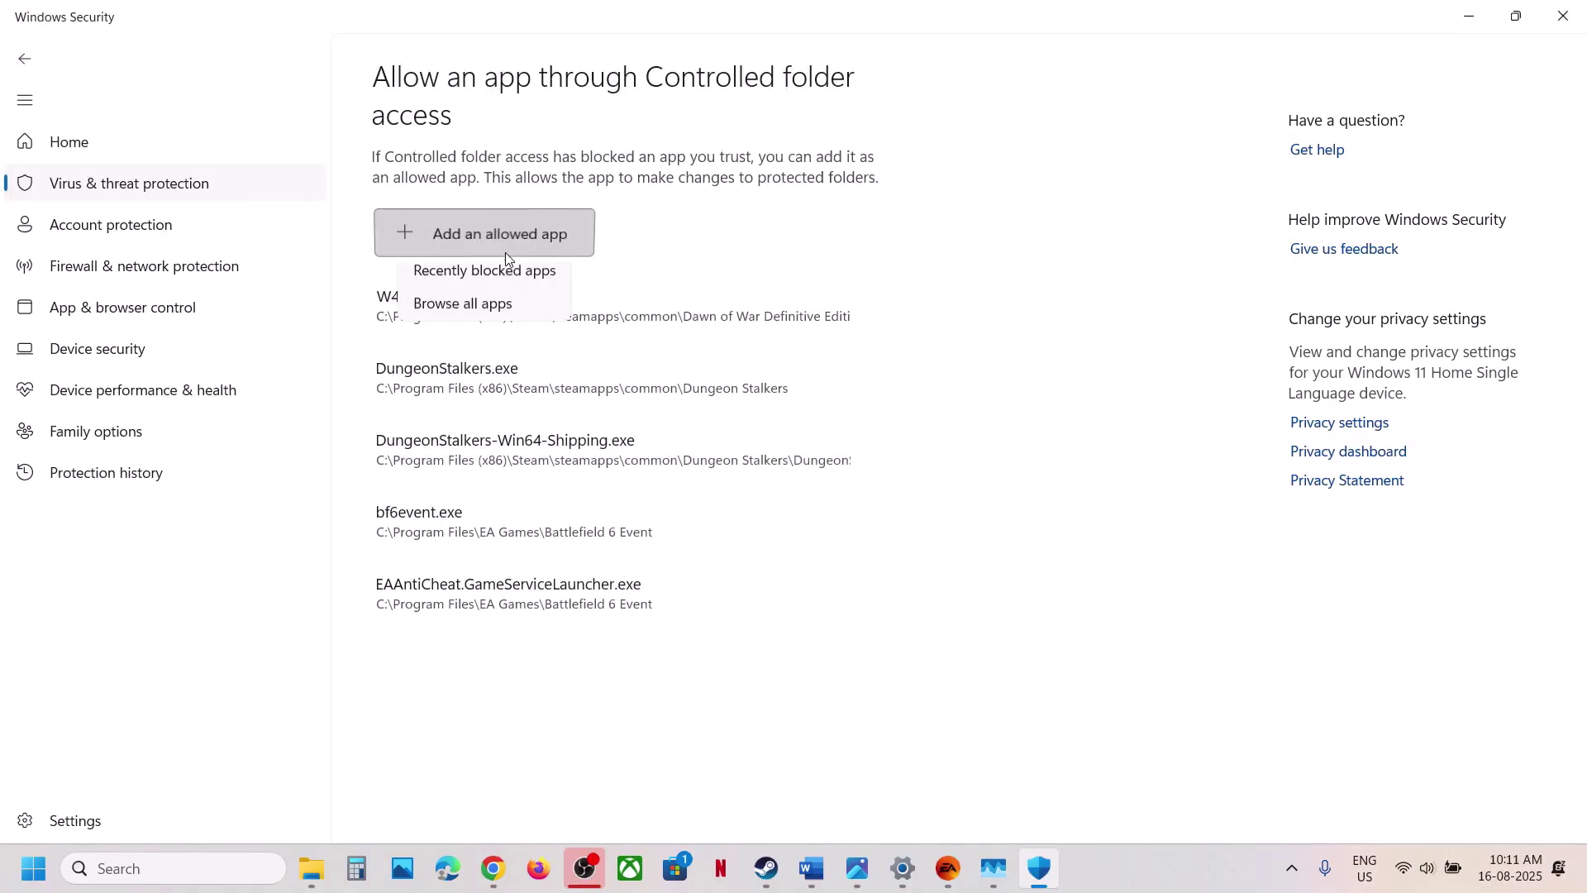
pyautogui.click(493, 318)
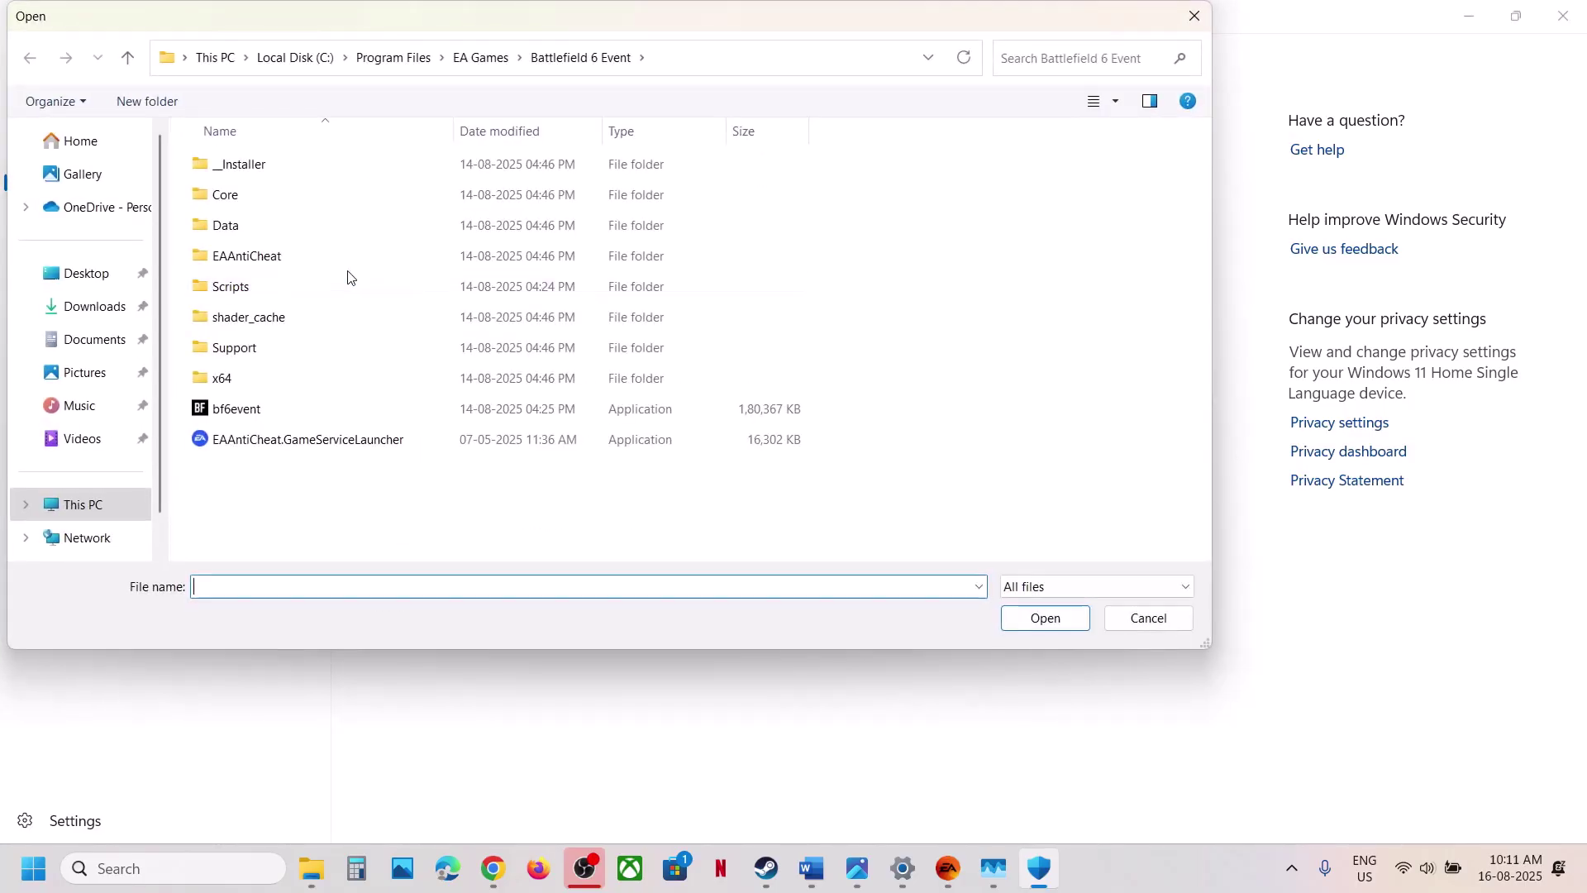
pyautogui.click(263, 254)
pyautogui.doubleClick(263, 254)
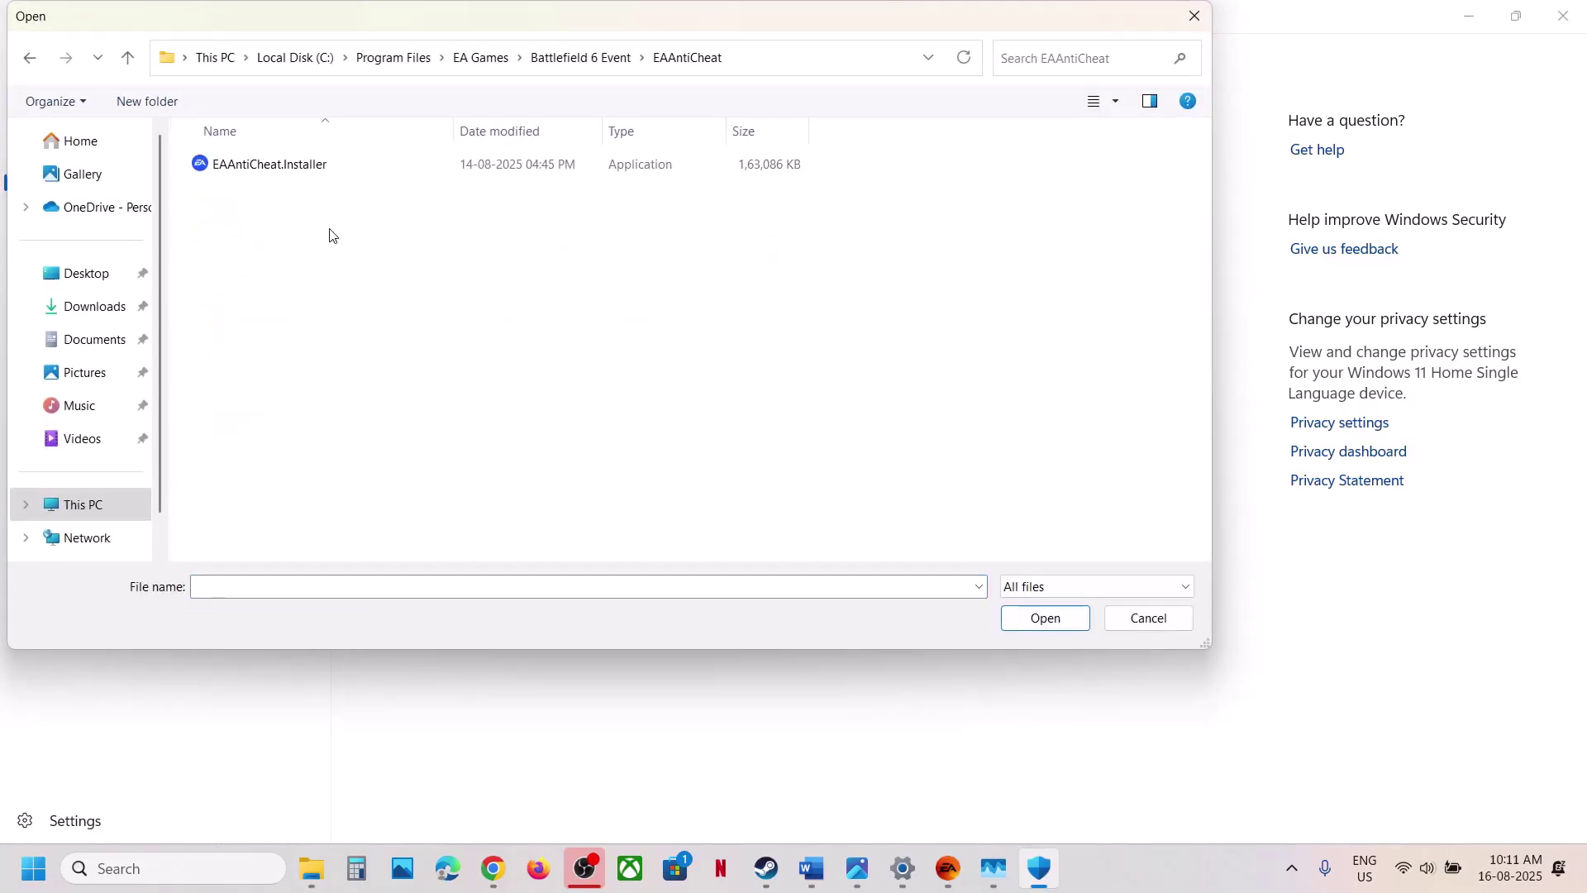
pyautogui.doubleClick(311, 169)
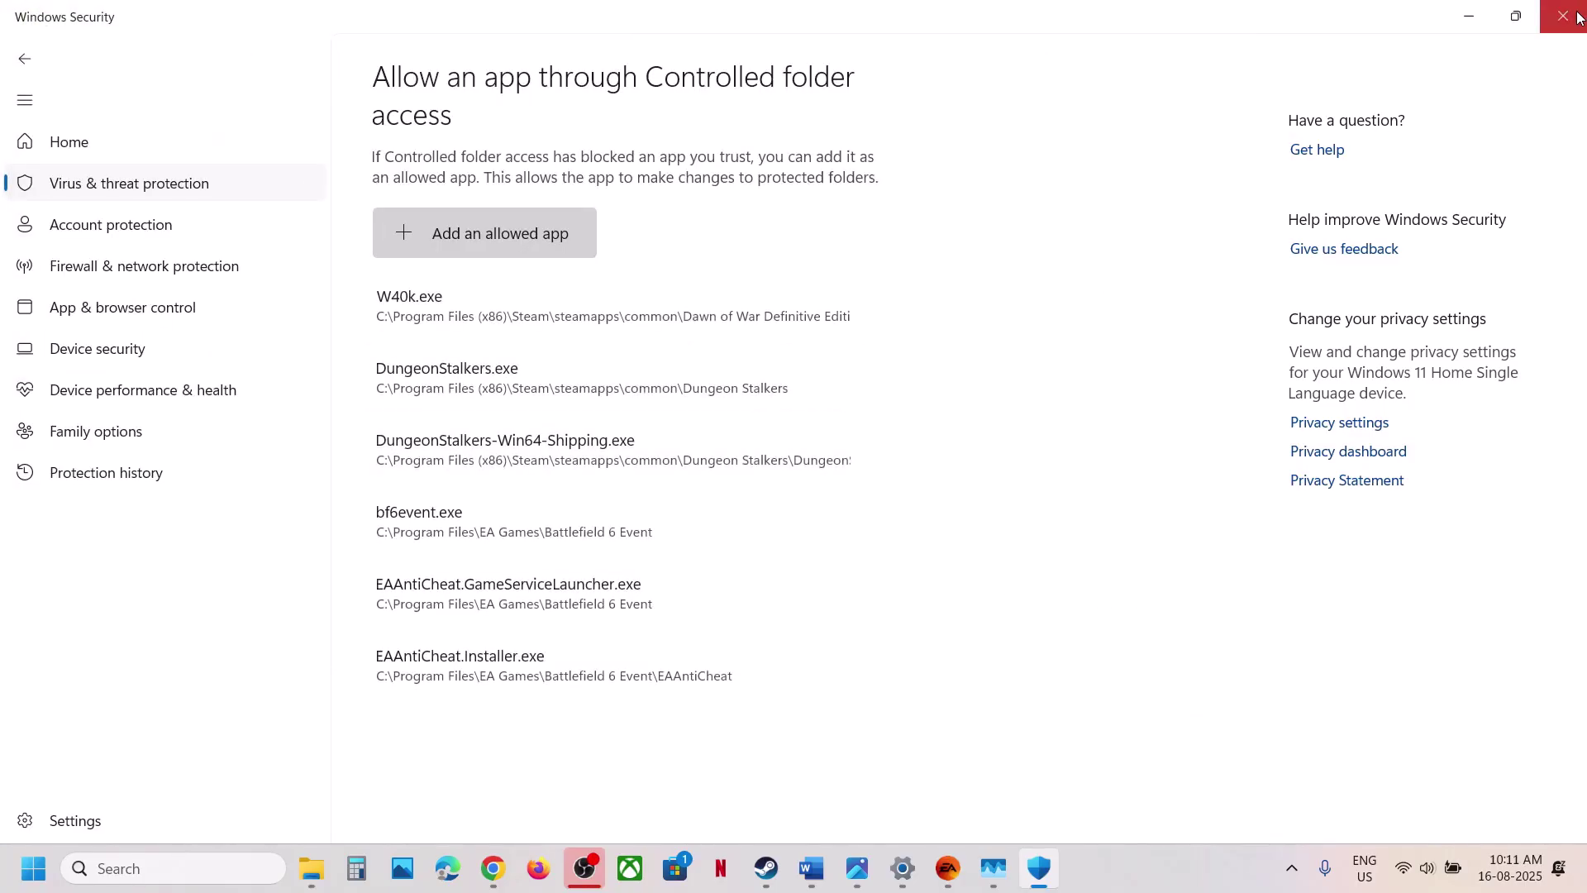
pyautogui.click(1562, 17)
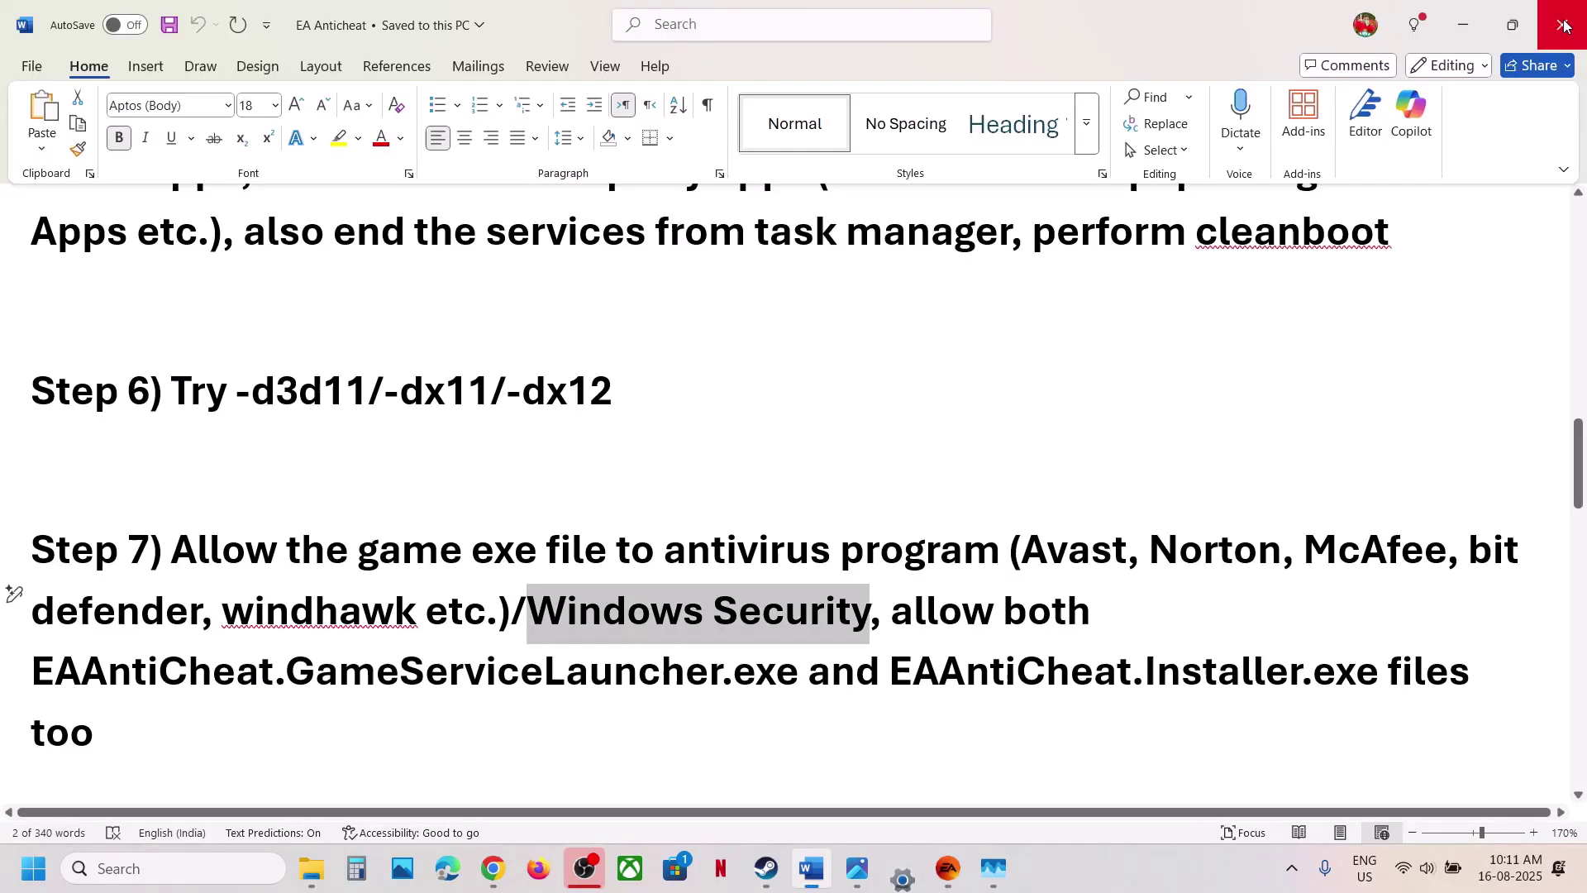
pyautogui.click(1562, 17)
# Delete Step 8's parenthetical save-progress warning and the words 'create a backup first'.
pyautogui.scroll(-3, 668, 546)
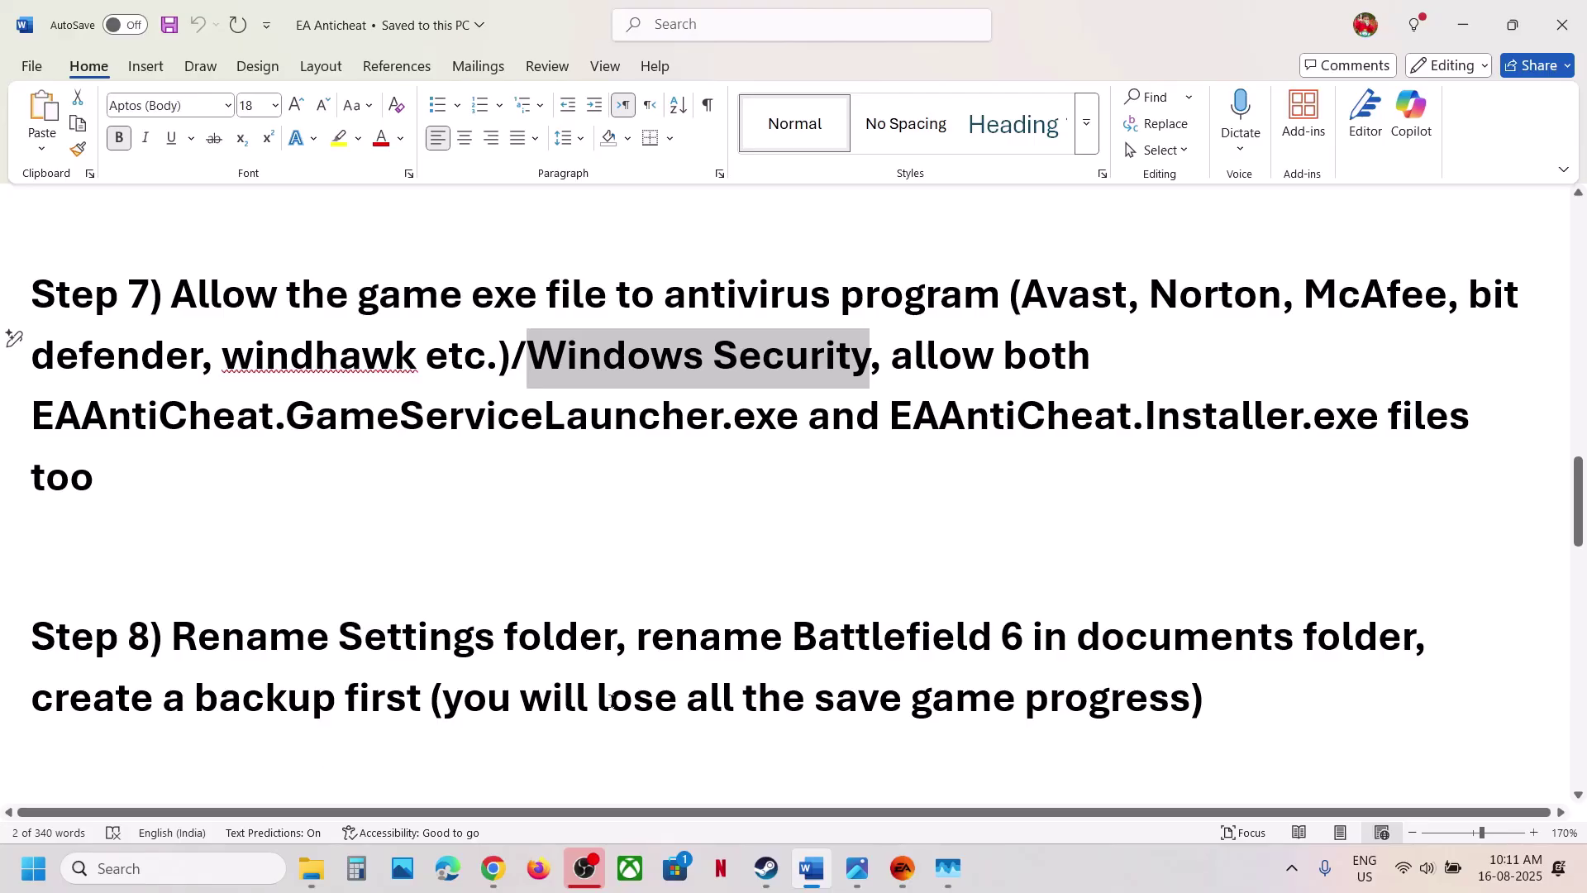
pyautogui.moveTo(1324, 686); pyautogui.dragTo(430, 701)
pyautogui.press('BackSpace')
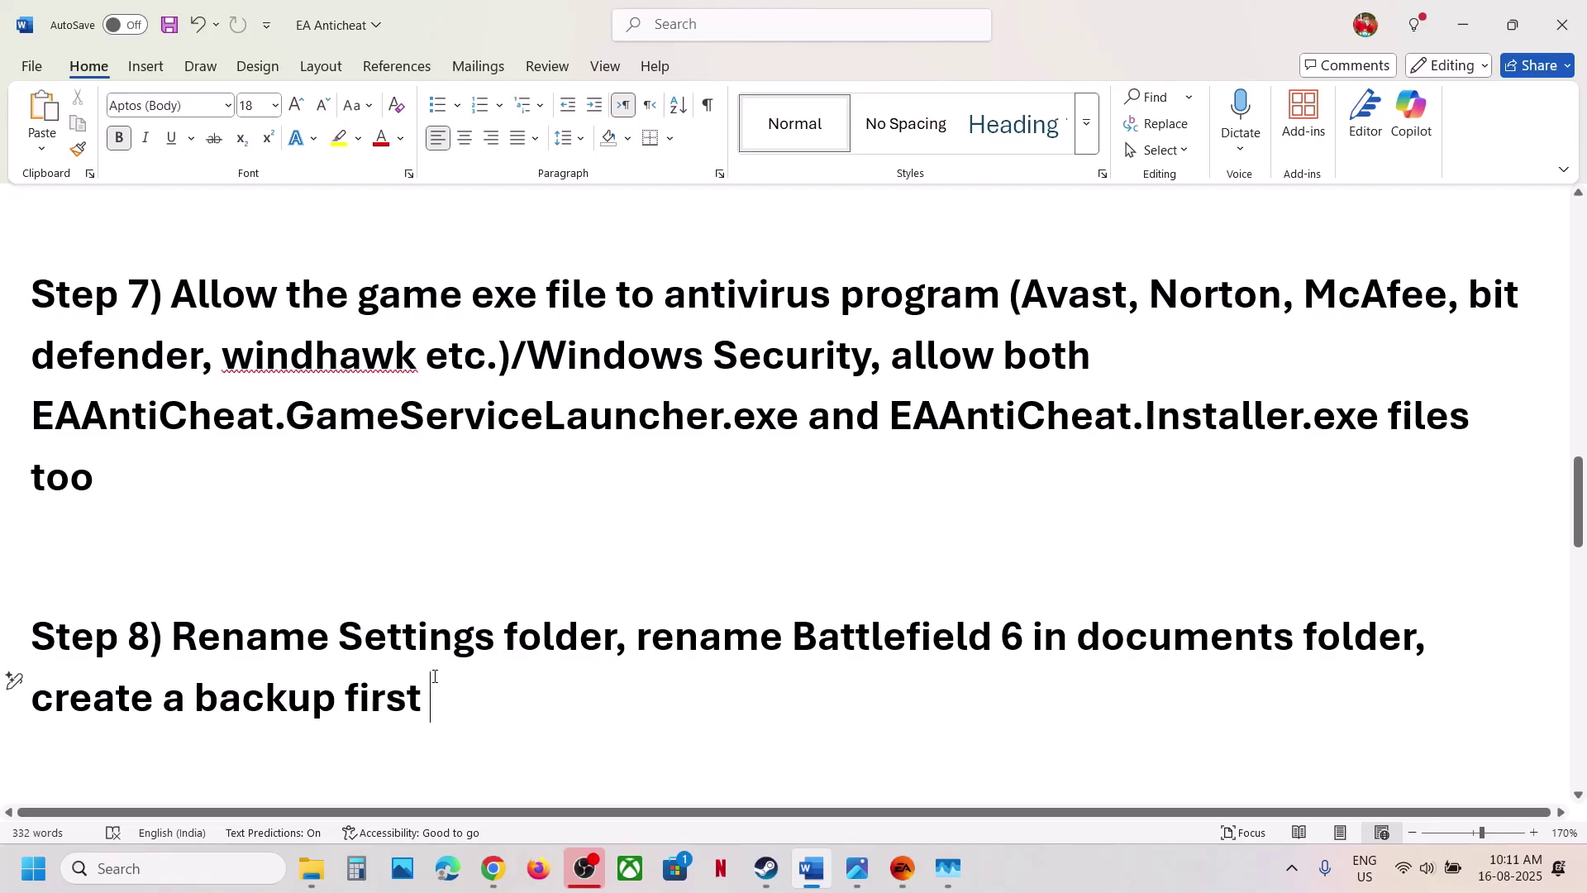
pyautogui.moveTo(453, 696); pyautogui.dragTo(1, 712)
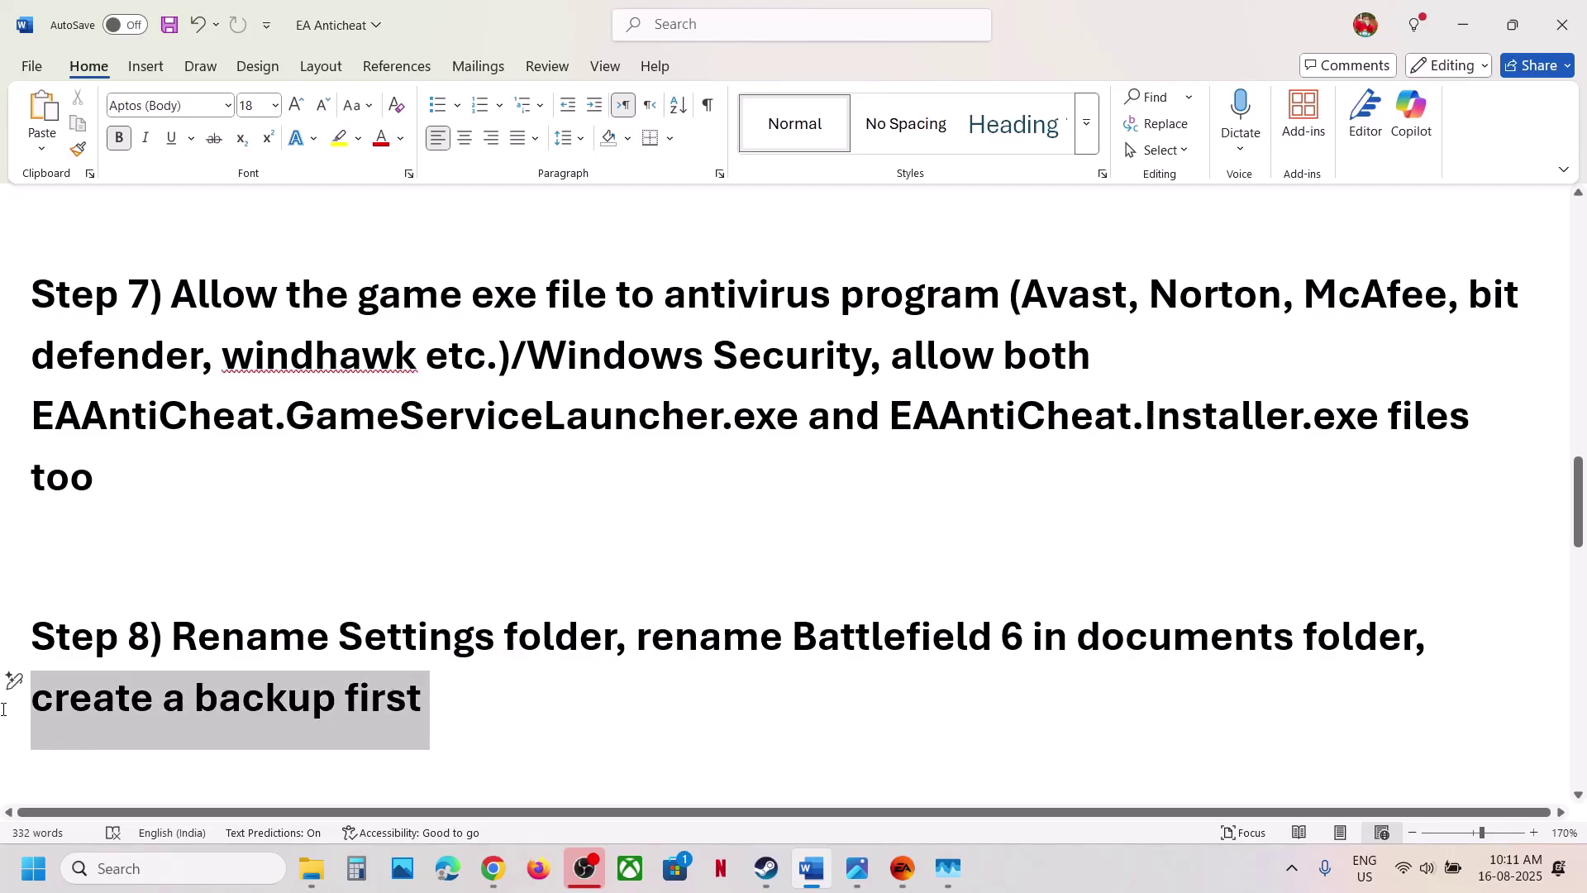
pyautogui.press('BackSpace')
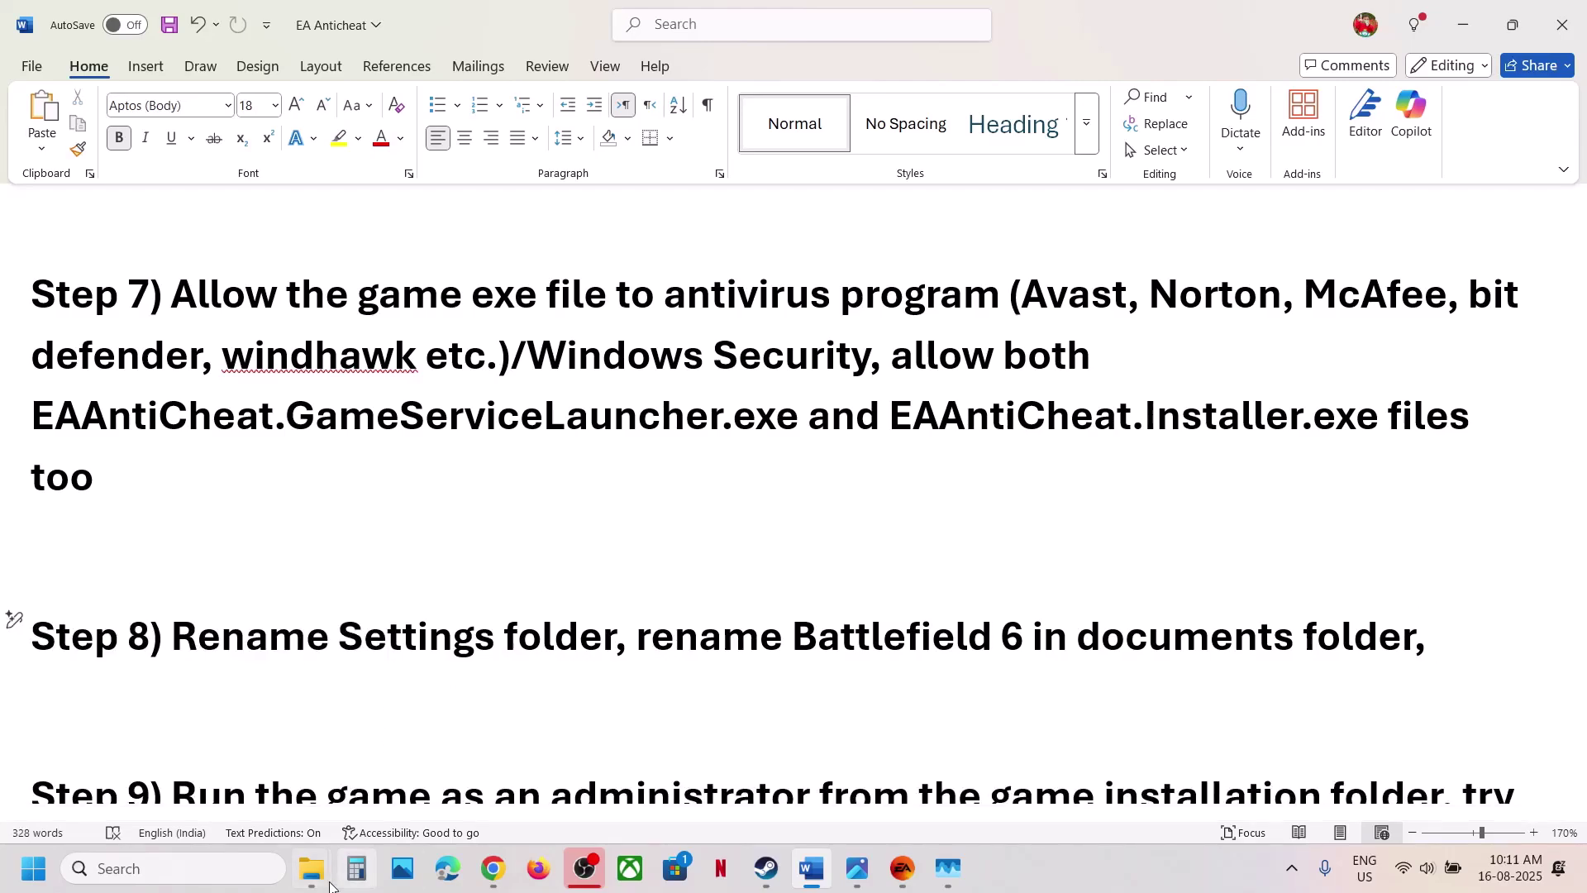
# Rename Documents\Battlefield 6 Open Beta\settings to settings.old in File Explorer.
pyautogui.moveTo(311, 868)
pyautogui.click(410, 788)
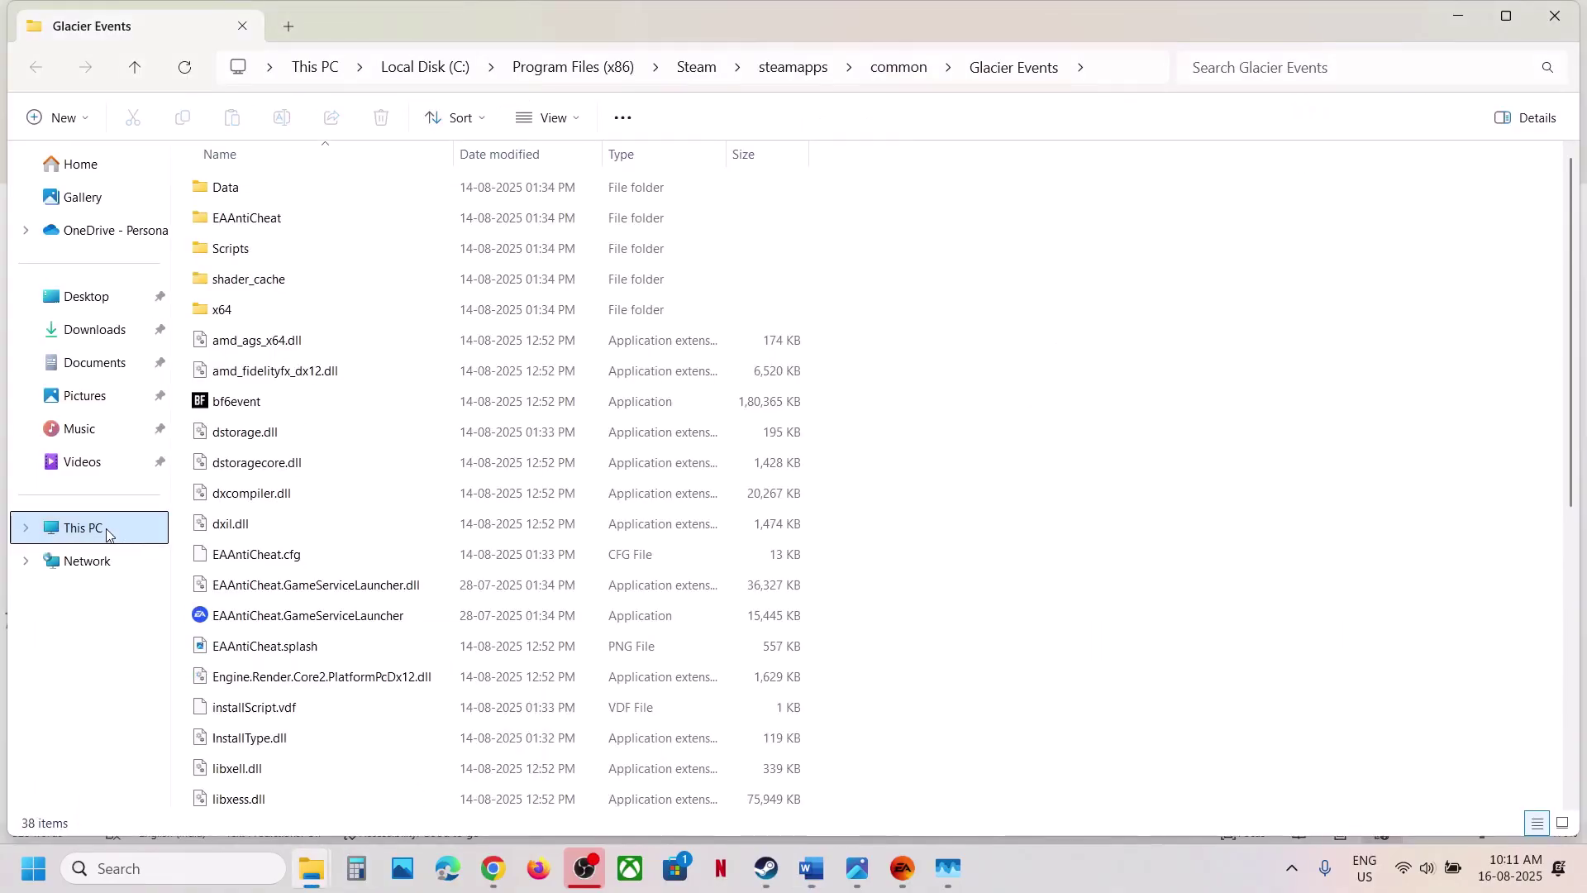
pyautogui.click(93, 364)
pyautogui.doubleClick(331, 218)
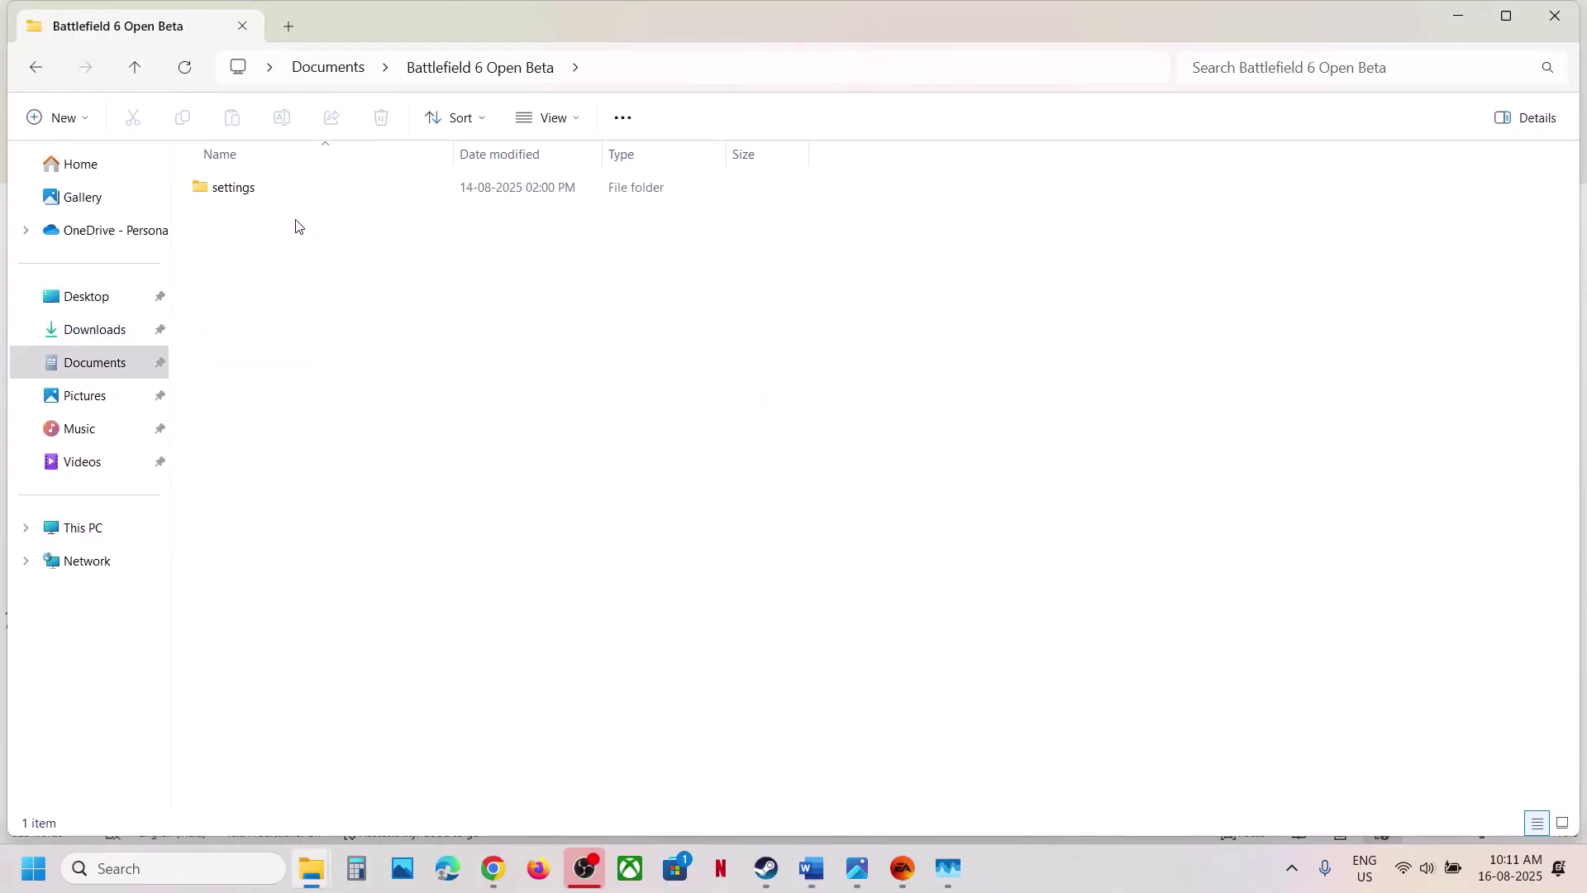
pyautogui.click(257, 199)
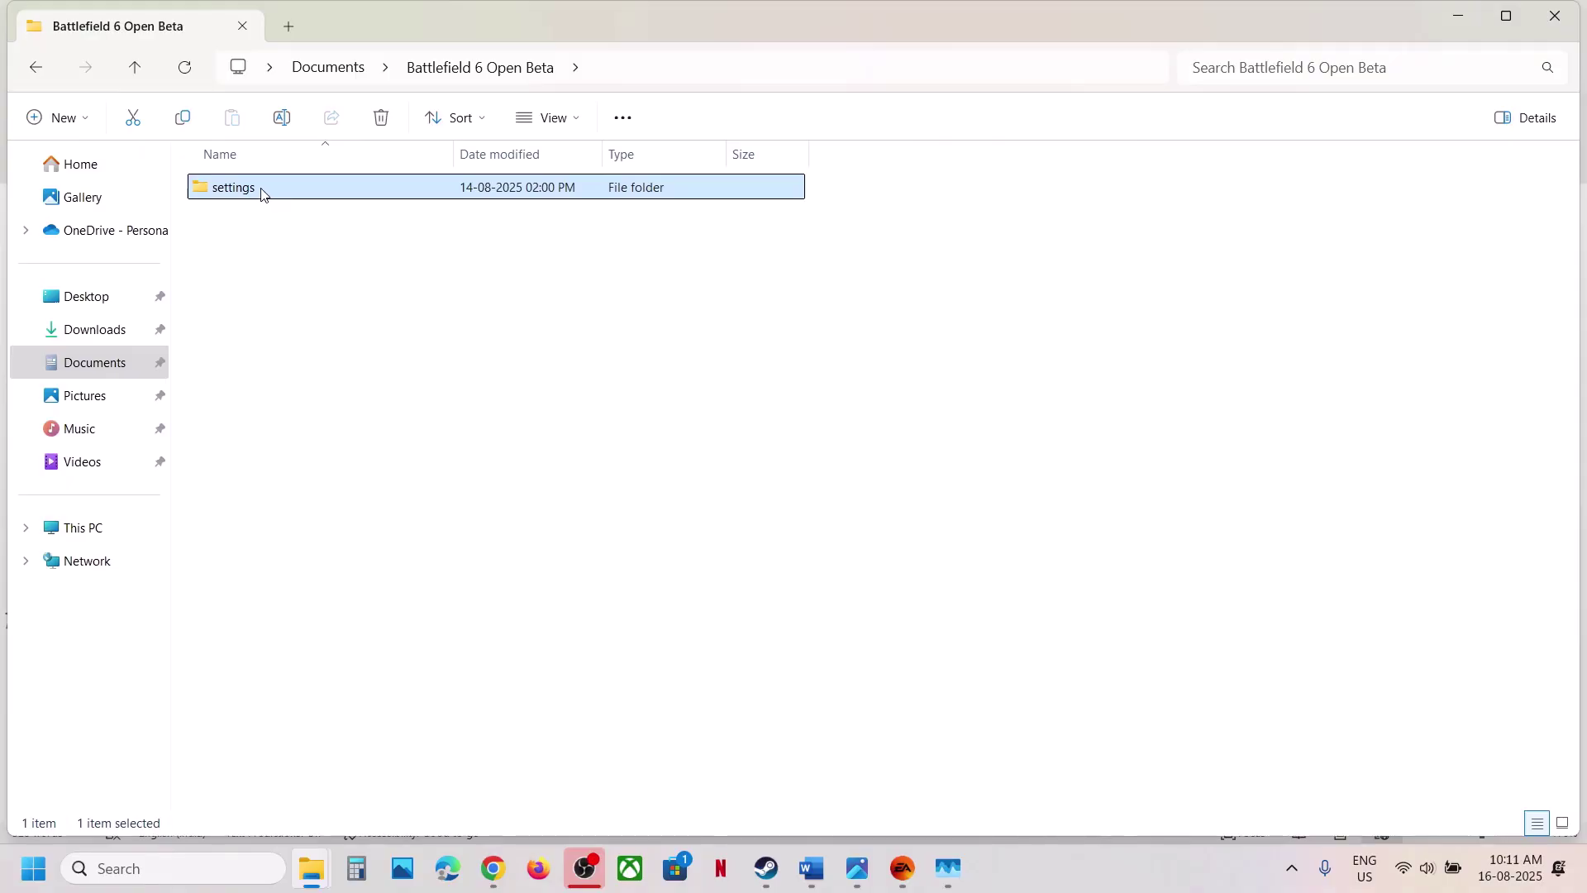
pyautogui.rightClick(262, 191)
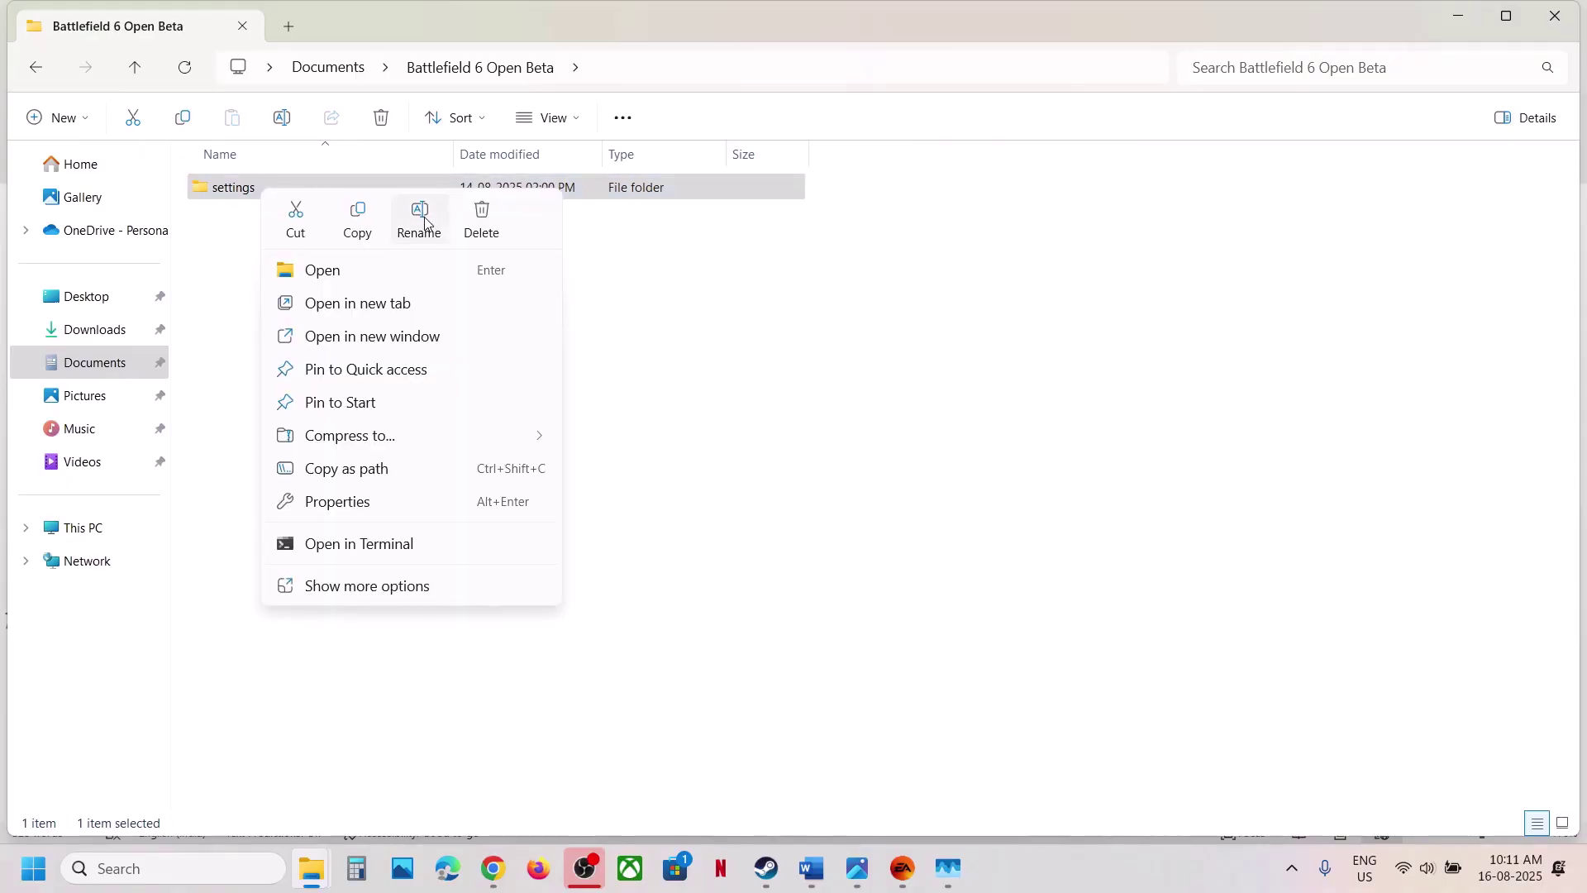
pyautogui.click(420, 220)
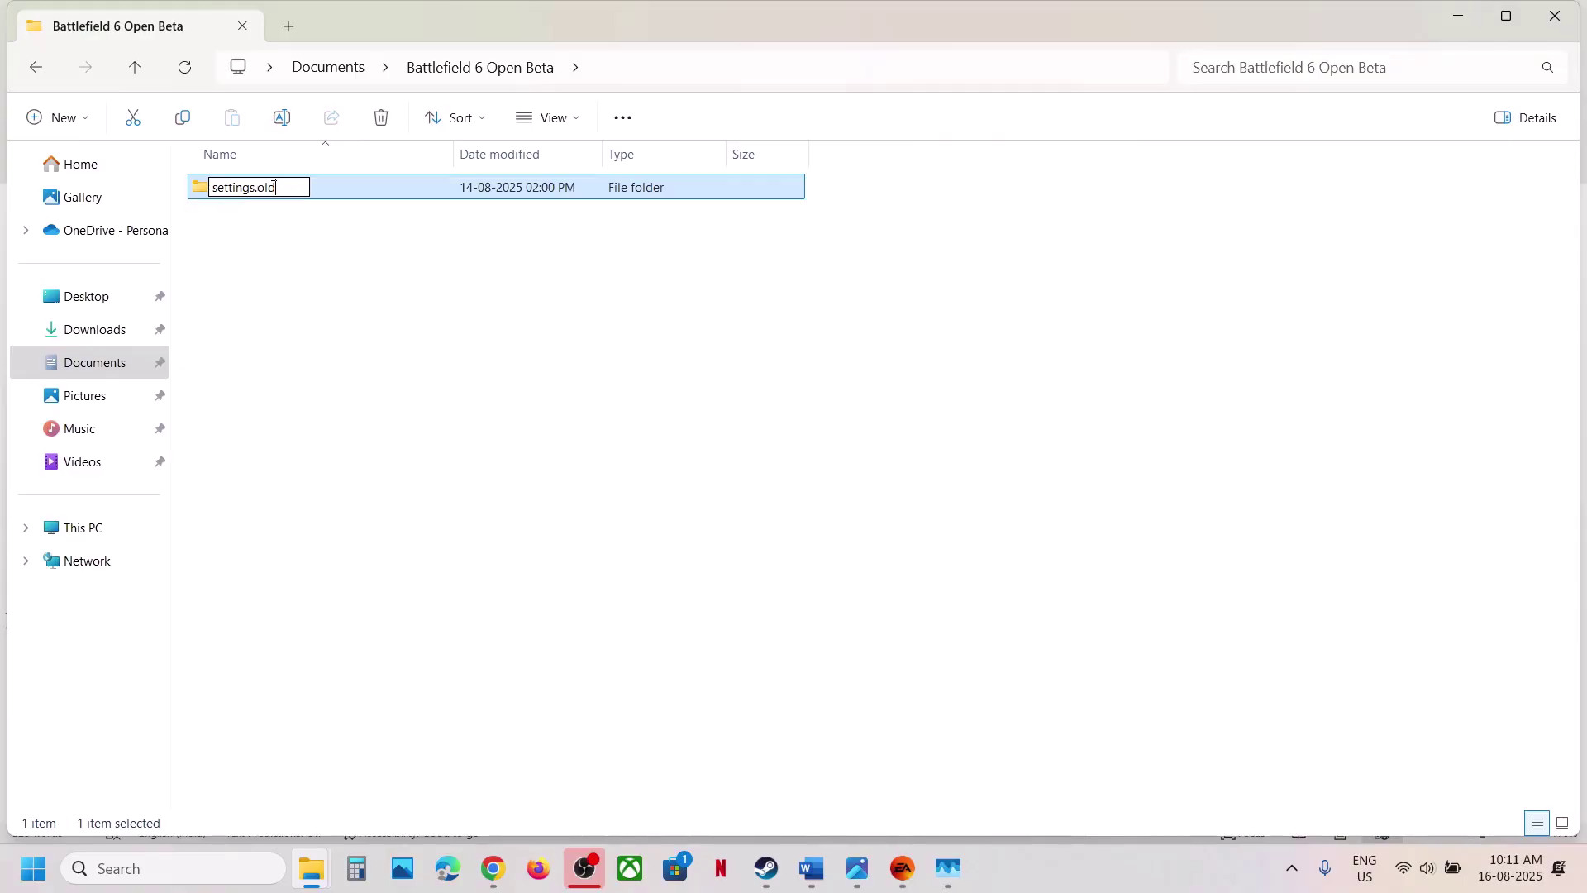
pyautogui.press('Return')
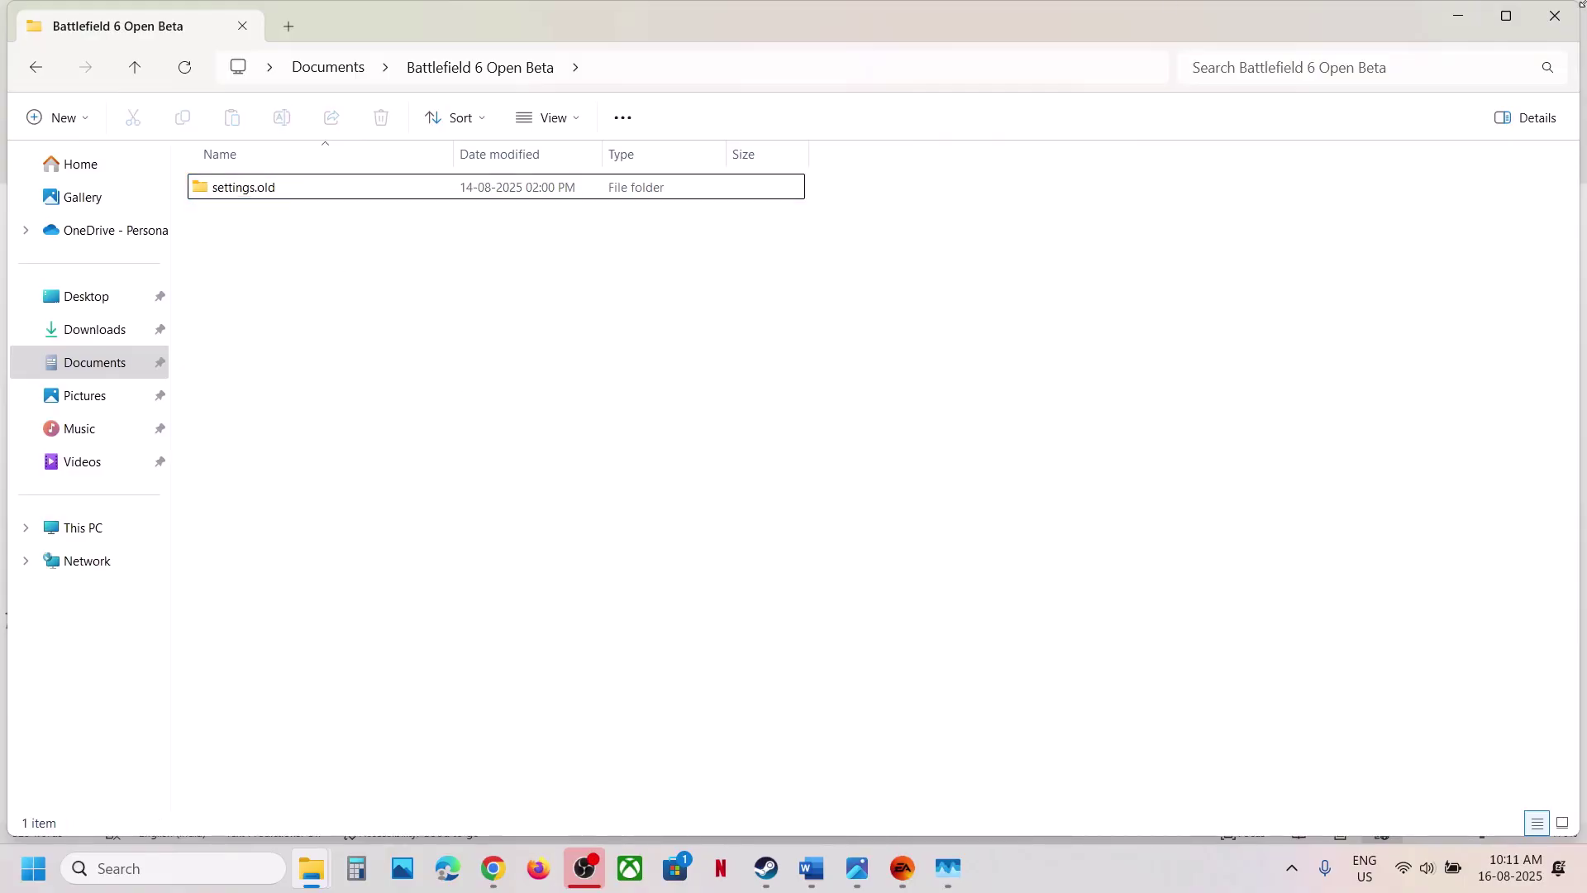
pyautogui.hotkey('alt', 'Tab')
# Highlight the Step 9 run-as-administrator note, then open Battlefield 6 Event's install folder via EA app properties.
pyautogui.scroll(-3, 590, 489)
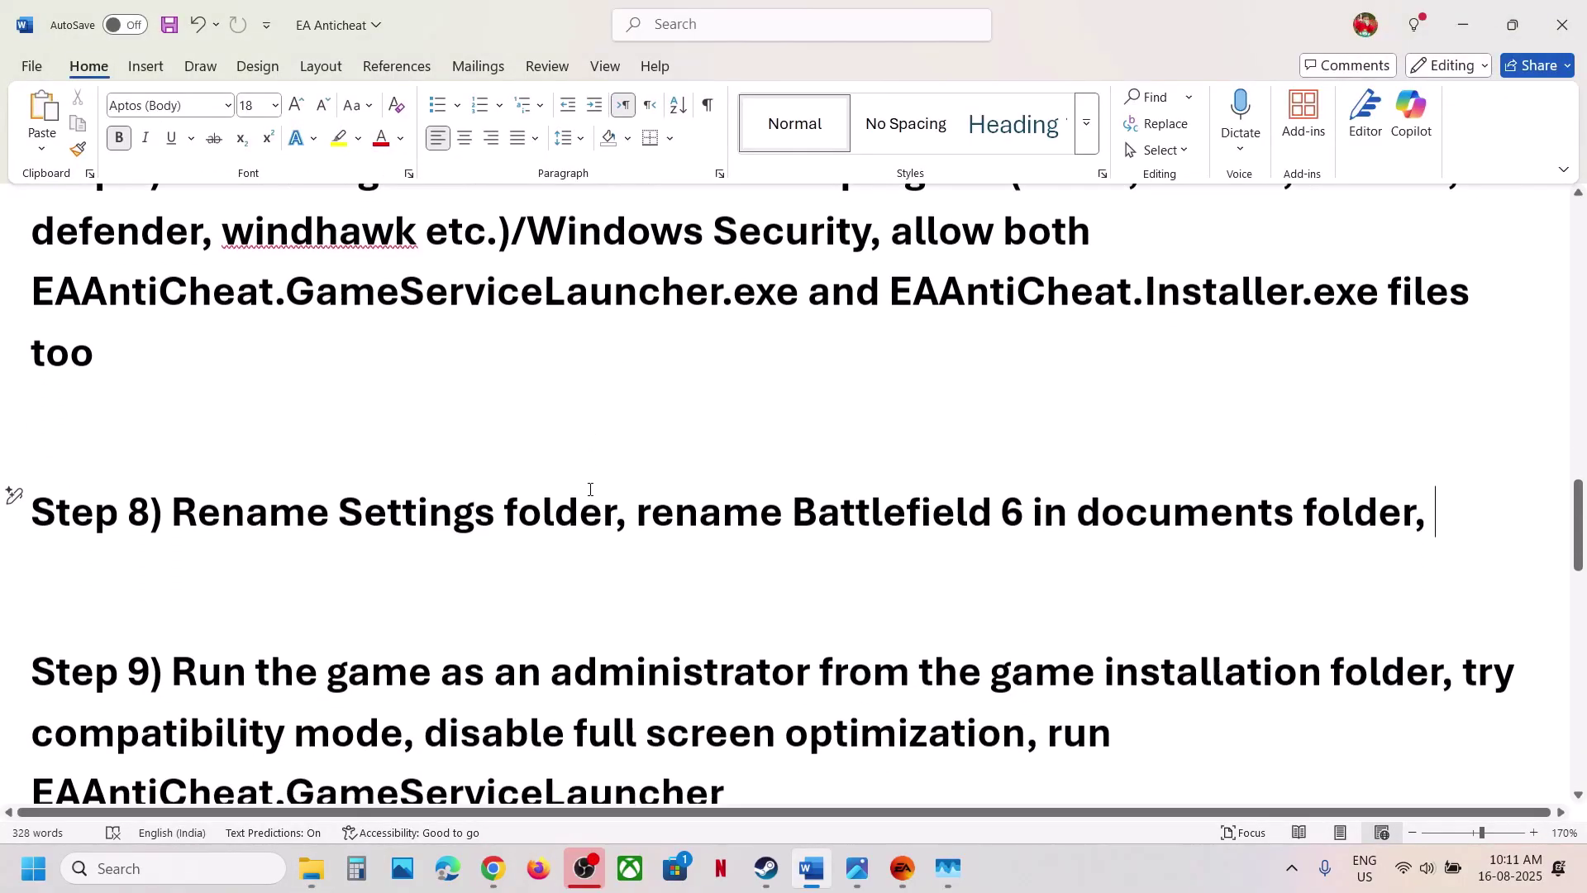
pyautogui.moveTo(328, 562); pyautogui.dragTo(1328, 562)
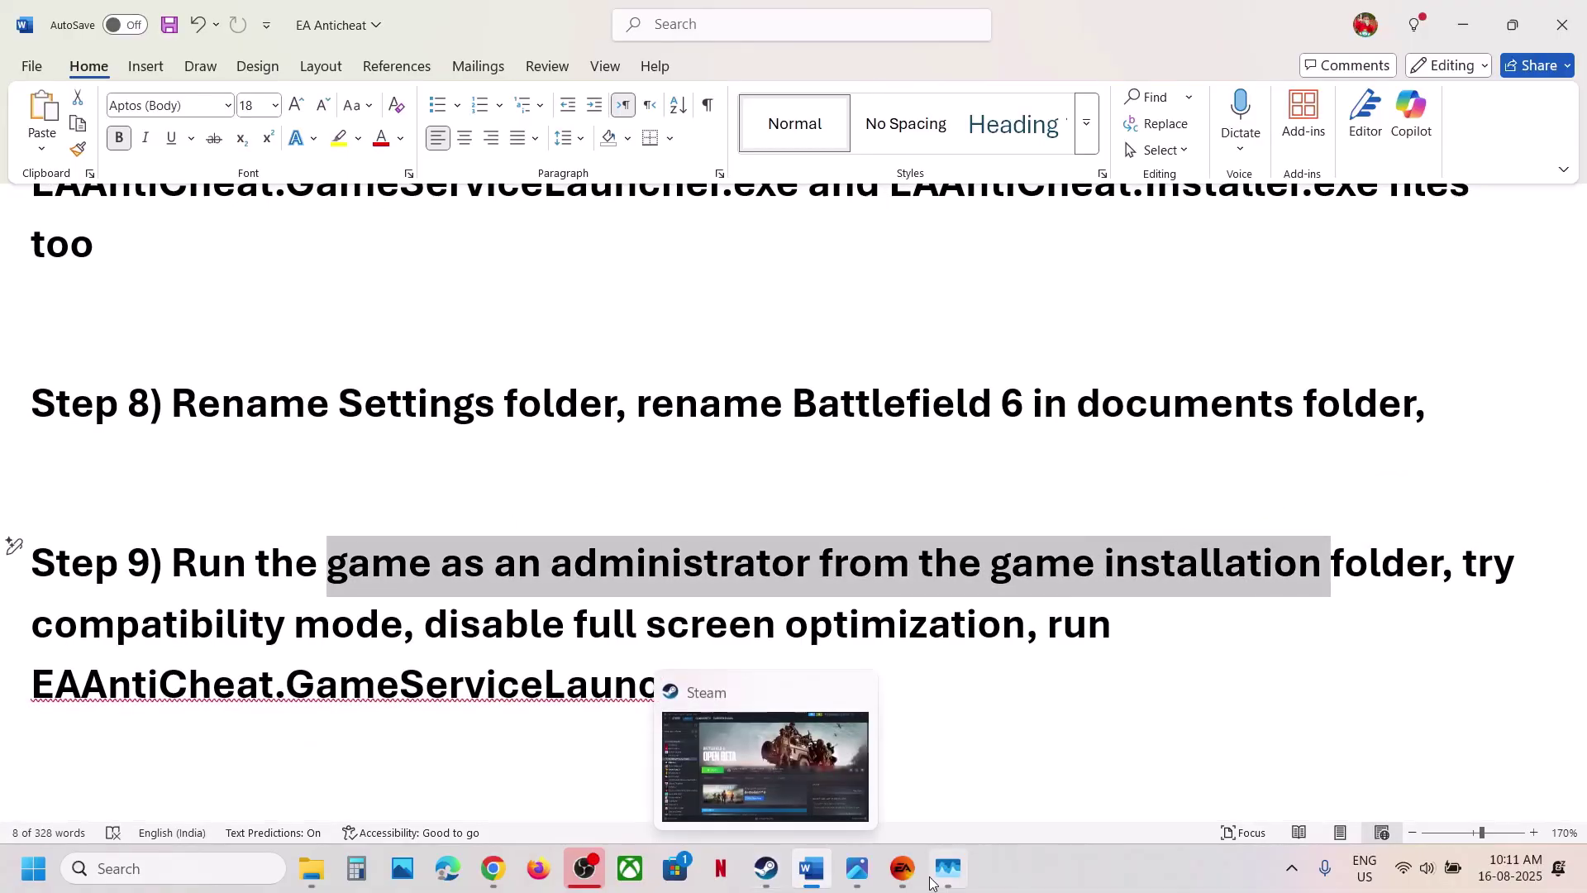
pyautogui.click(903, 868)
pyautogui.click(893, 509)
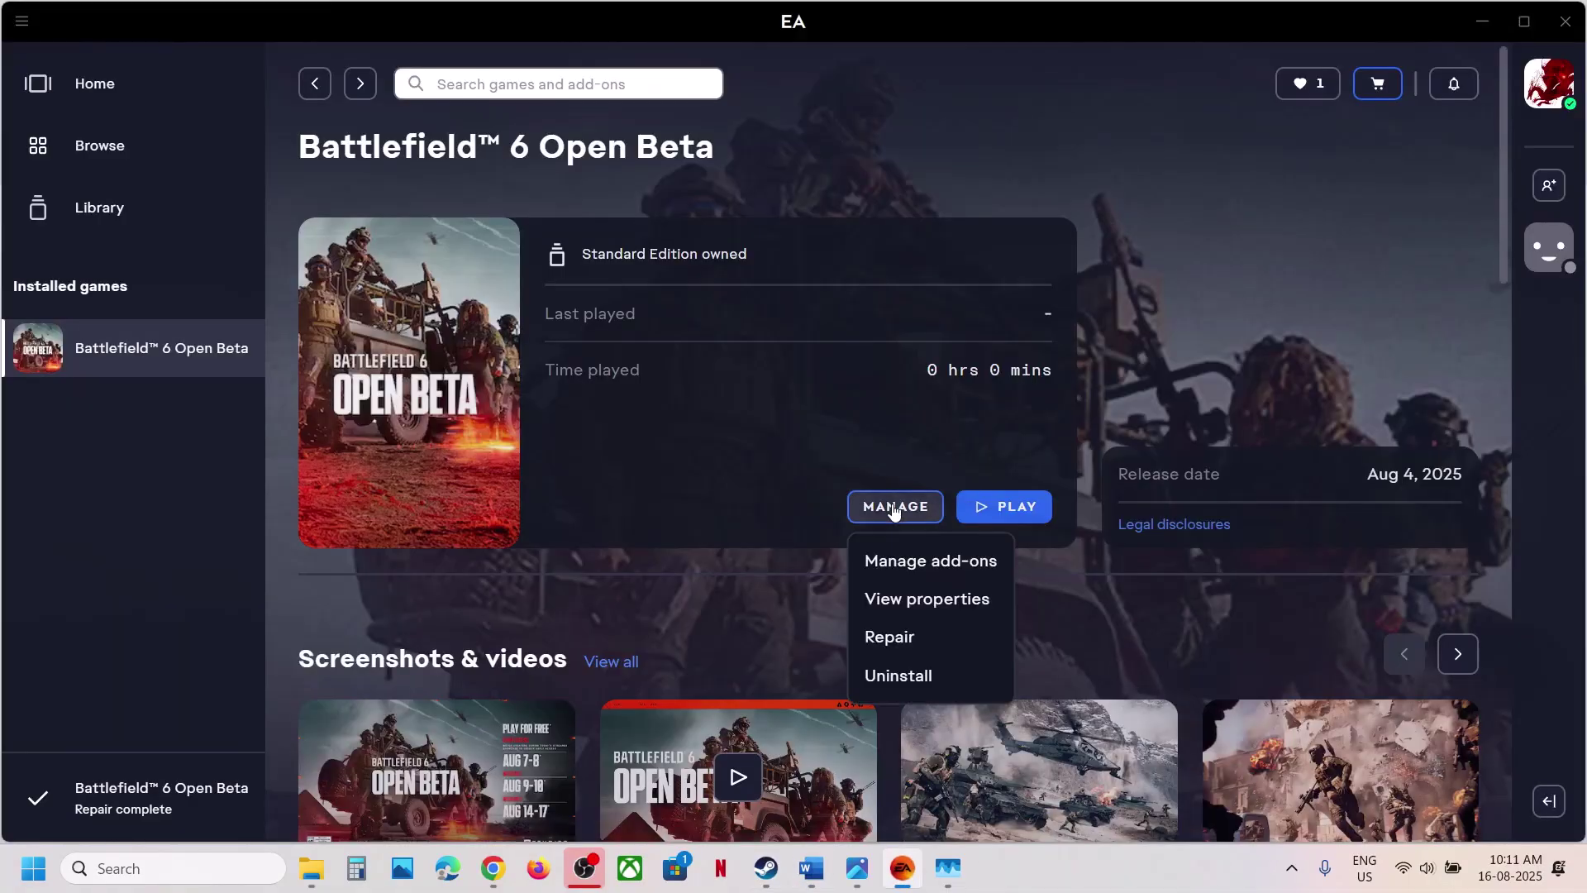
pyautogui.click(910, 602)
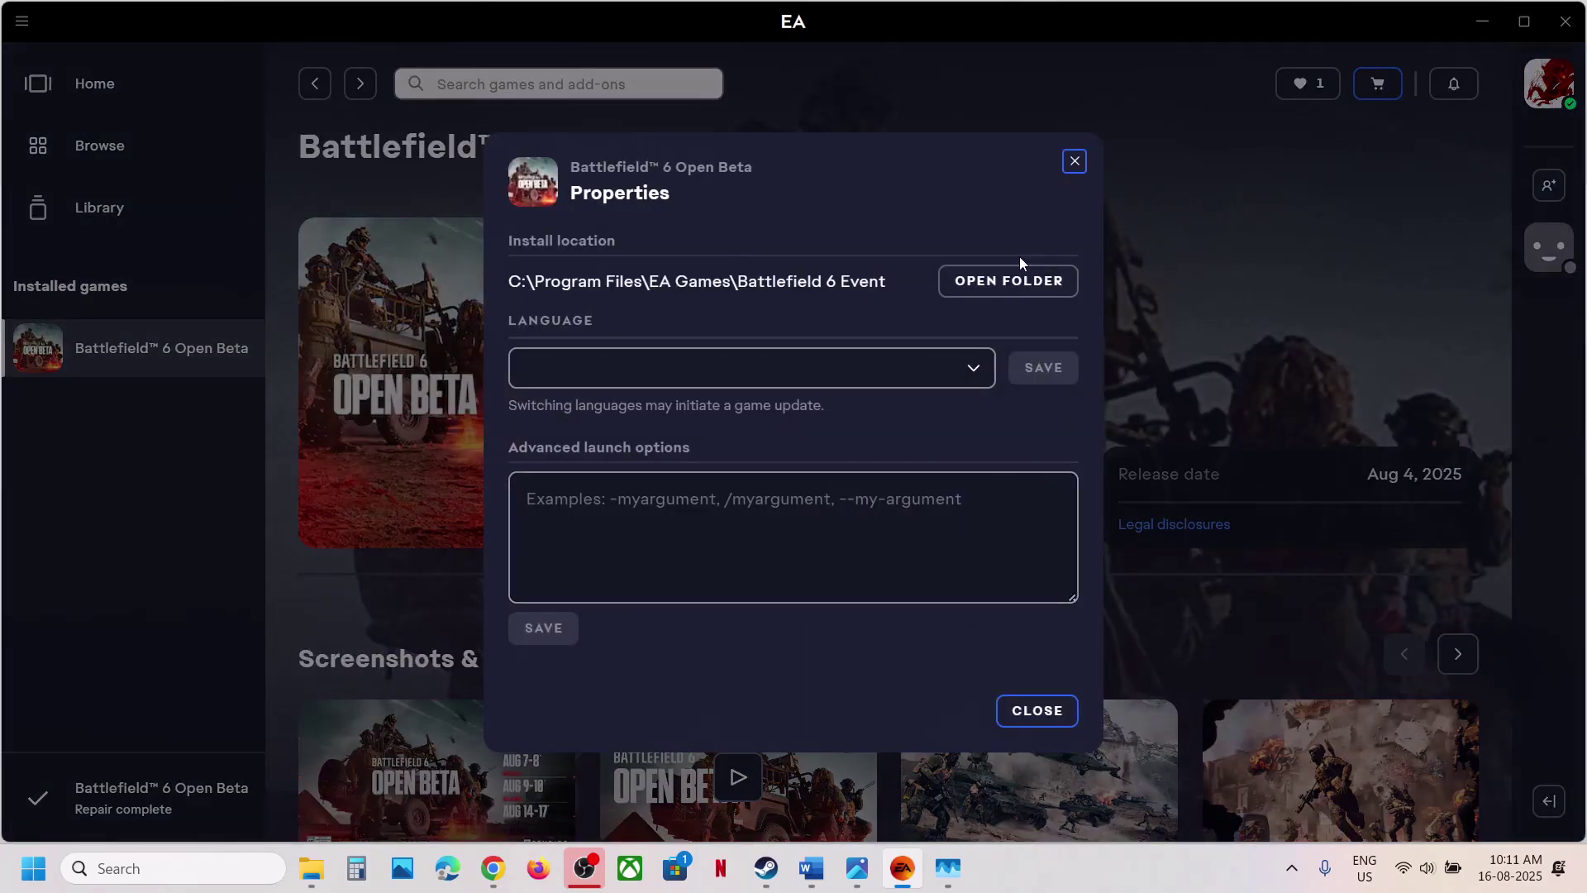
pyautogui.click(1015, 281)
pyautogui.scroll(-4, 319, 461)
pyautogui.scroll(4, 287, 466)
pyautogui.scroll(1, 273, 446)
# Set bf6event to Windows 7 compatibility mode with fullscreen optimizations disabled, and apply.
pyautogui.rightClick(237, 501)
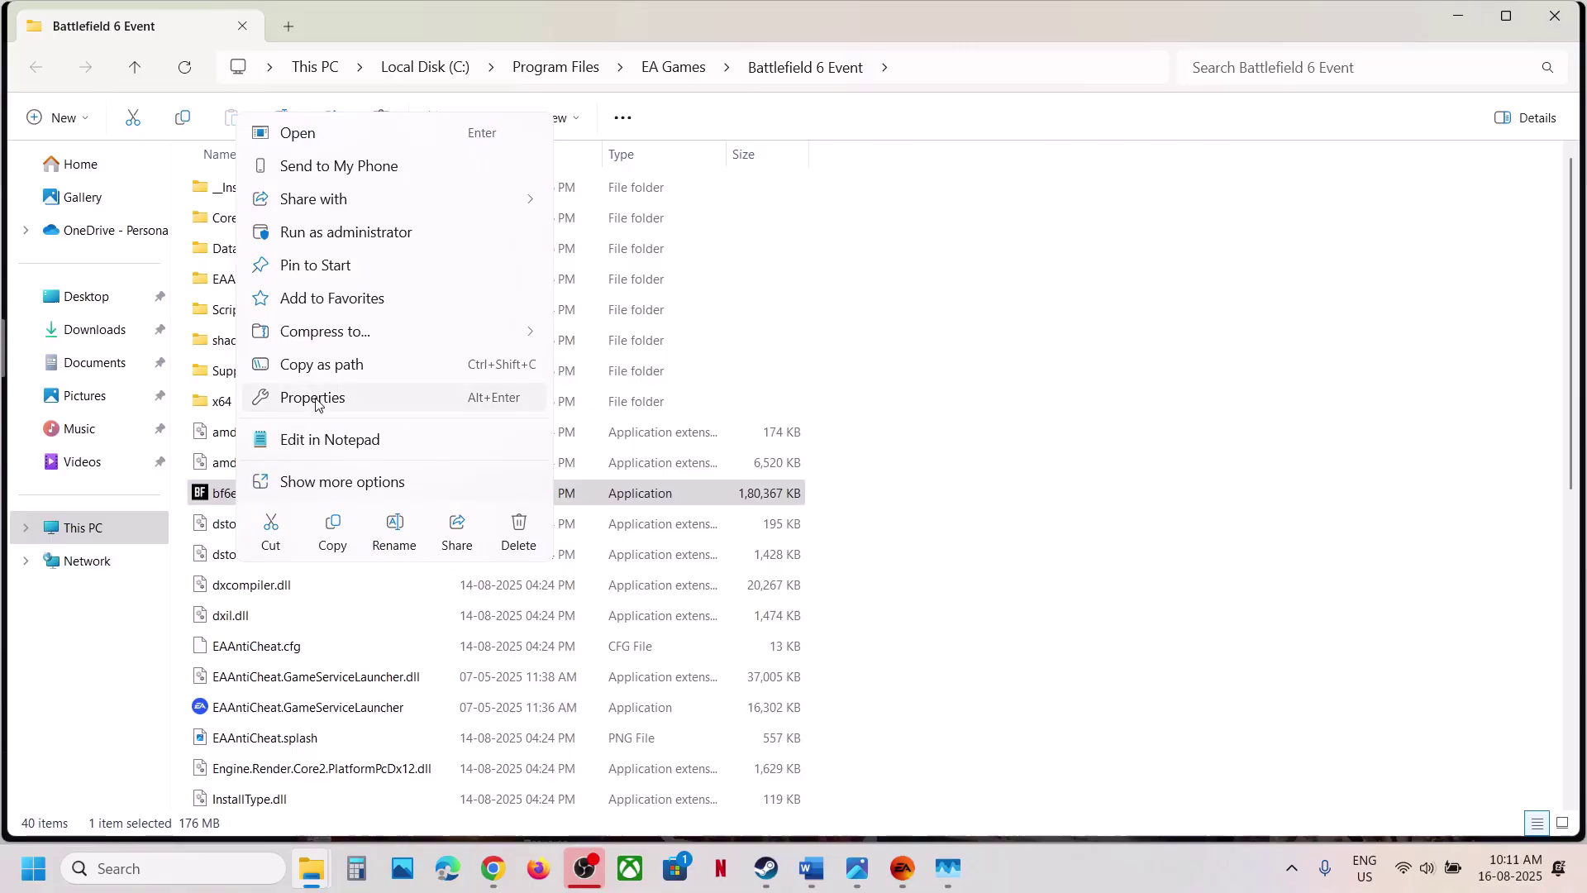
pyautogui.click(315, 400)
pyautogui.click(452, 324)
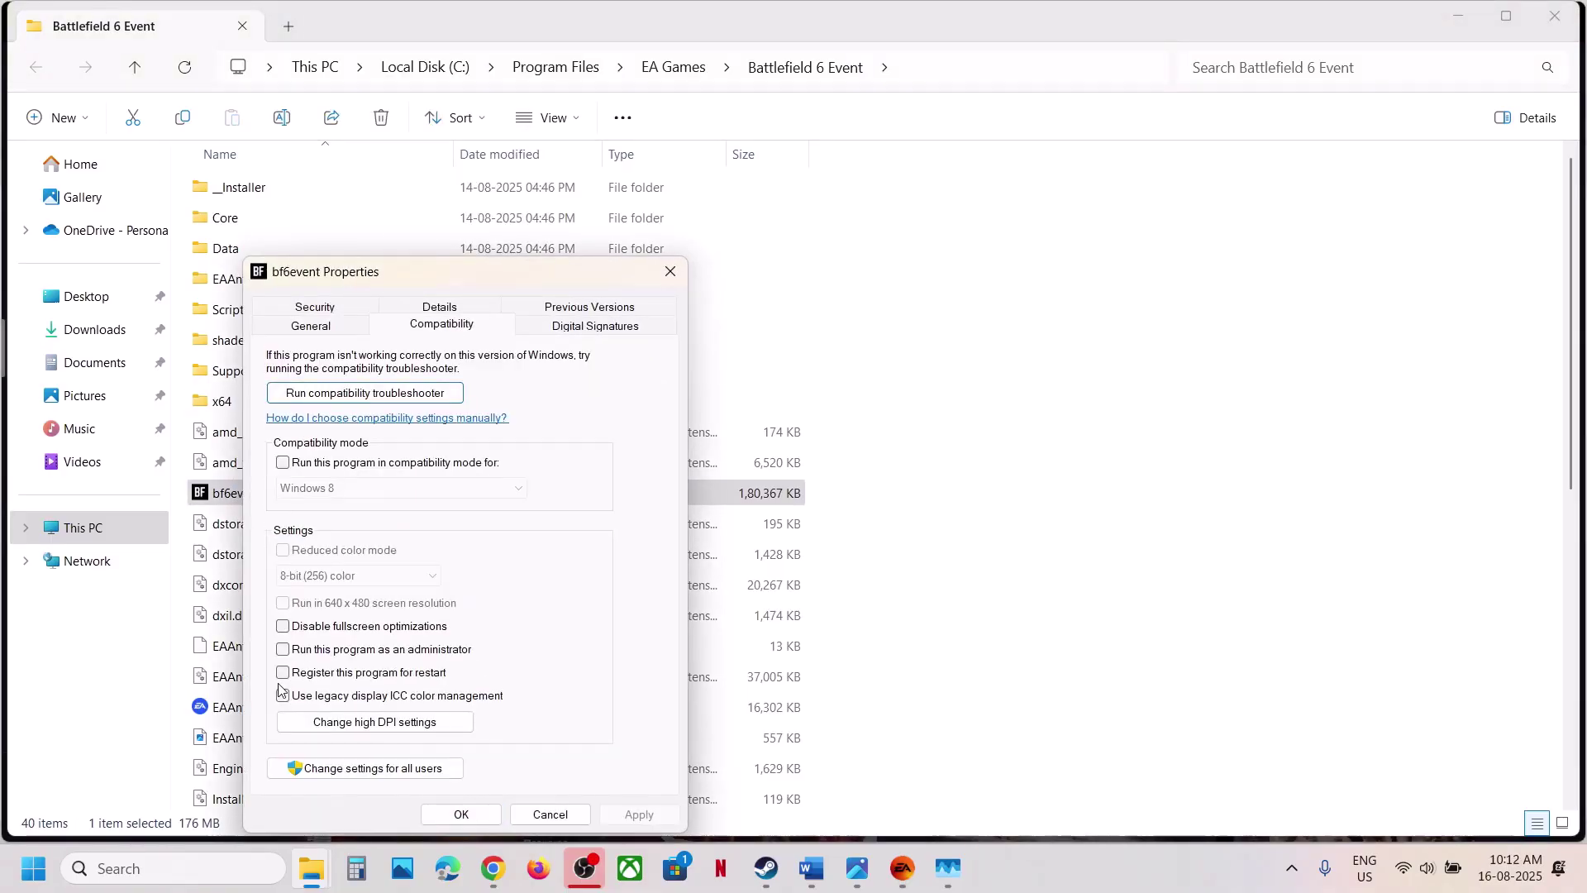
pyautogui.click(632, 812)
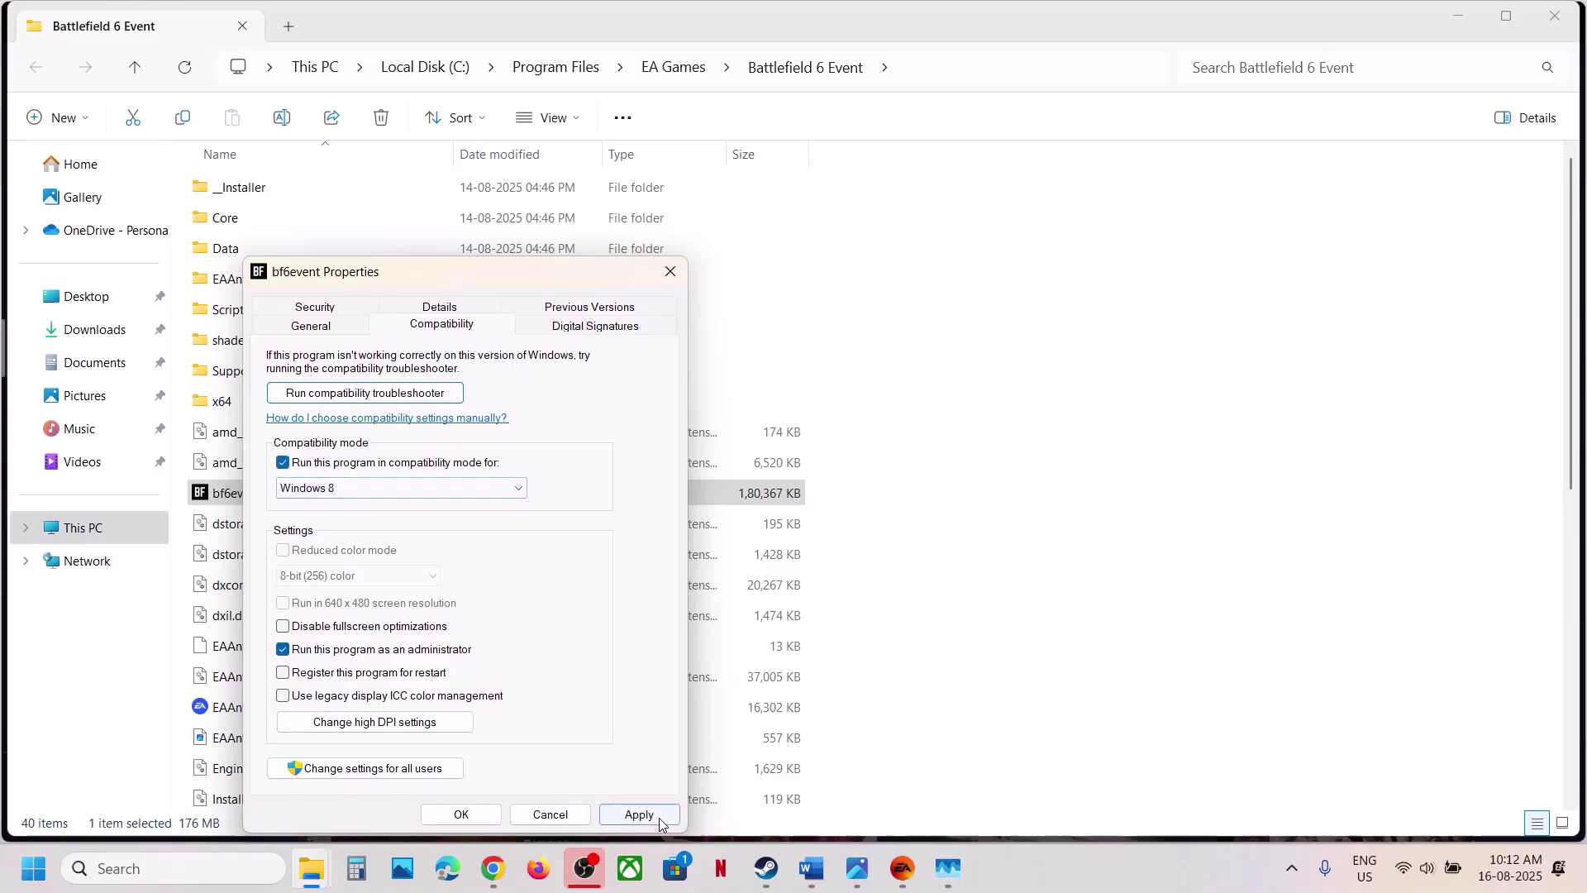
pyautogui.click(638, 814)
pyautogui.click(389, 489)
pyautogui.click(359, 546)
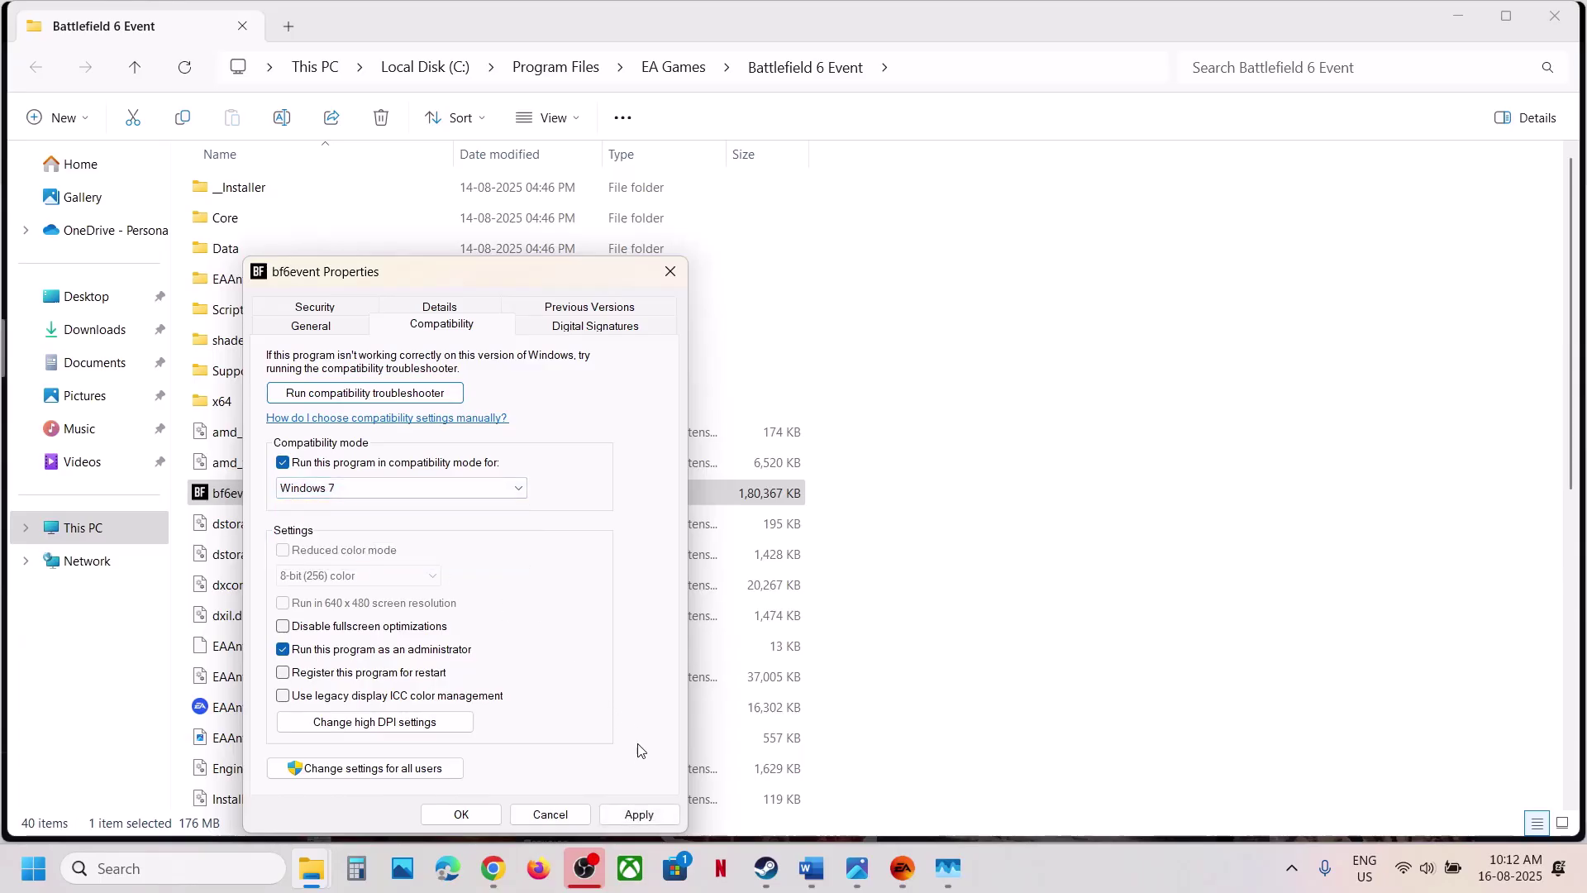
pyautogui.click(635, 814)
pyautogui.click(620, 806)
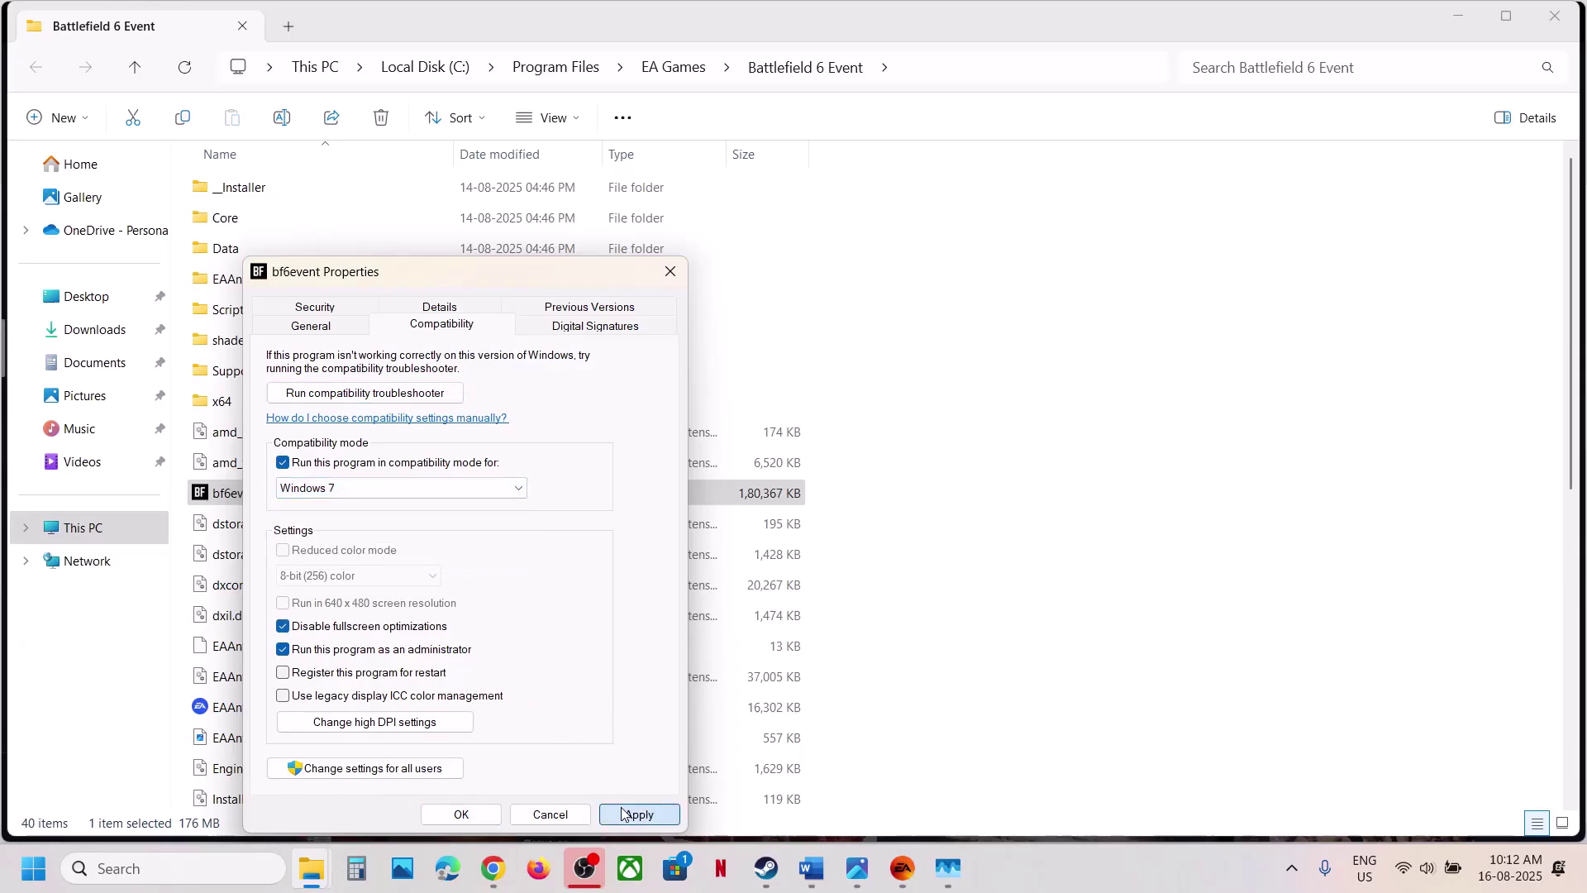
pyautogui.click(460, 814)
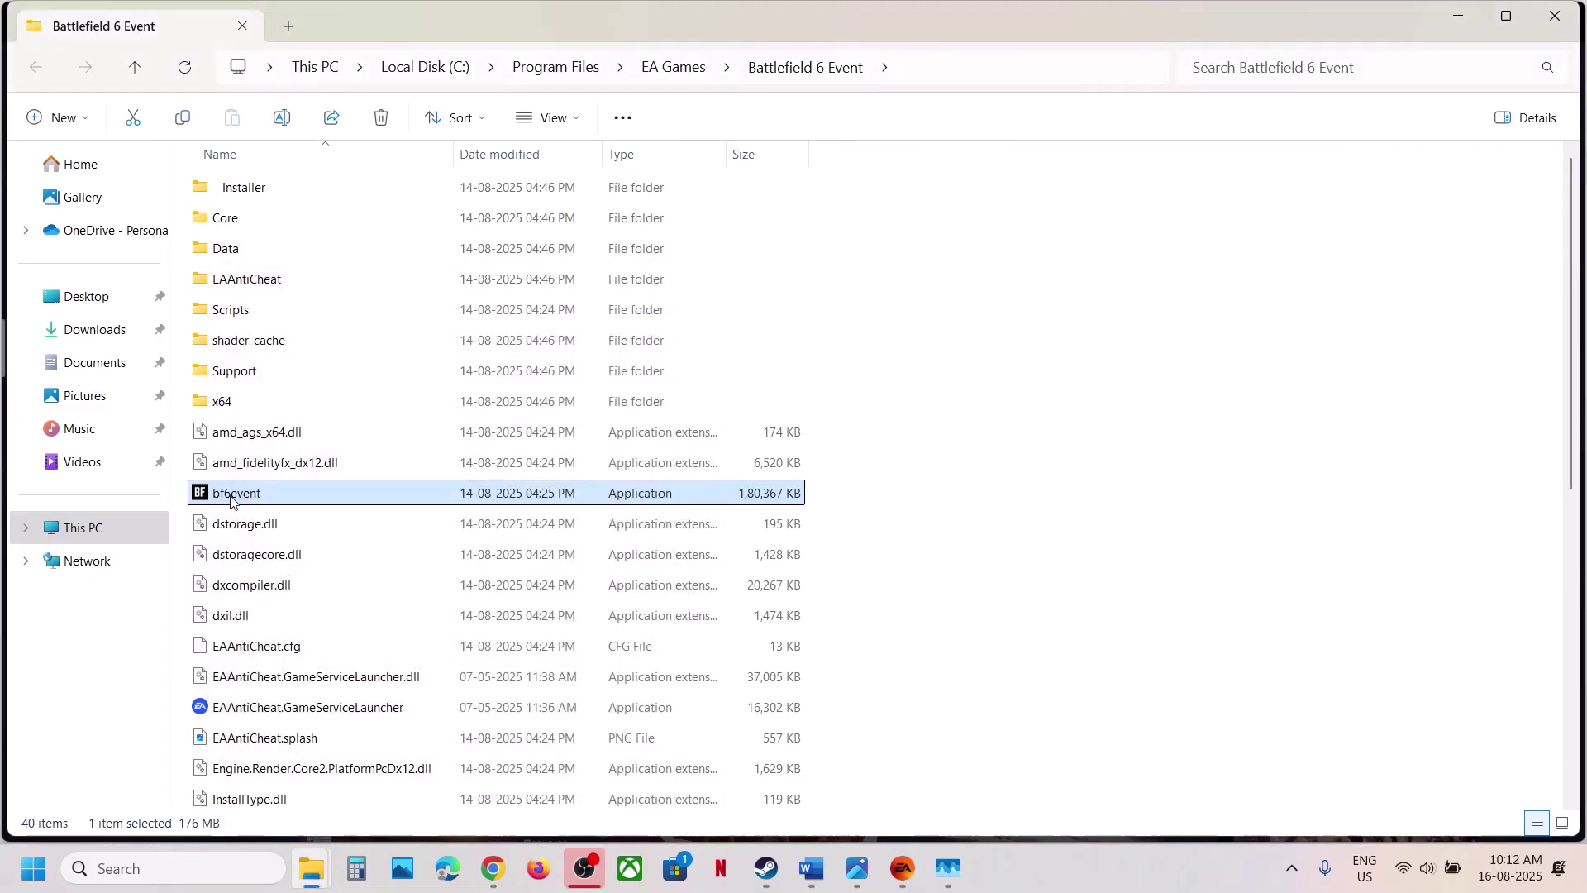
# Reopen bf6event's compatibility properties to check the saved settings, then select EAAntiCheat.GameServiceLauncher.
pyautogui.rightClick(322, 493)
pyautogui.click(312, 395)
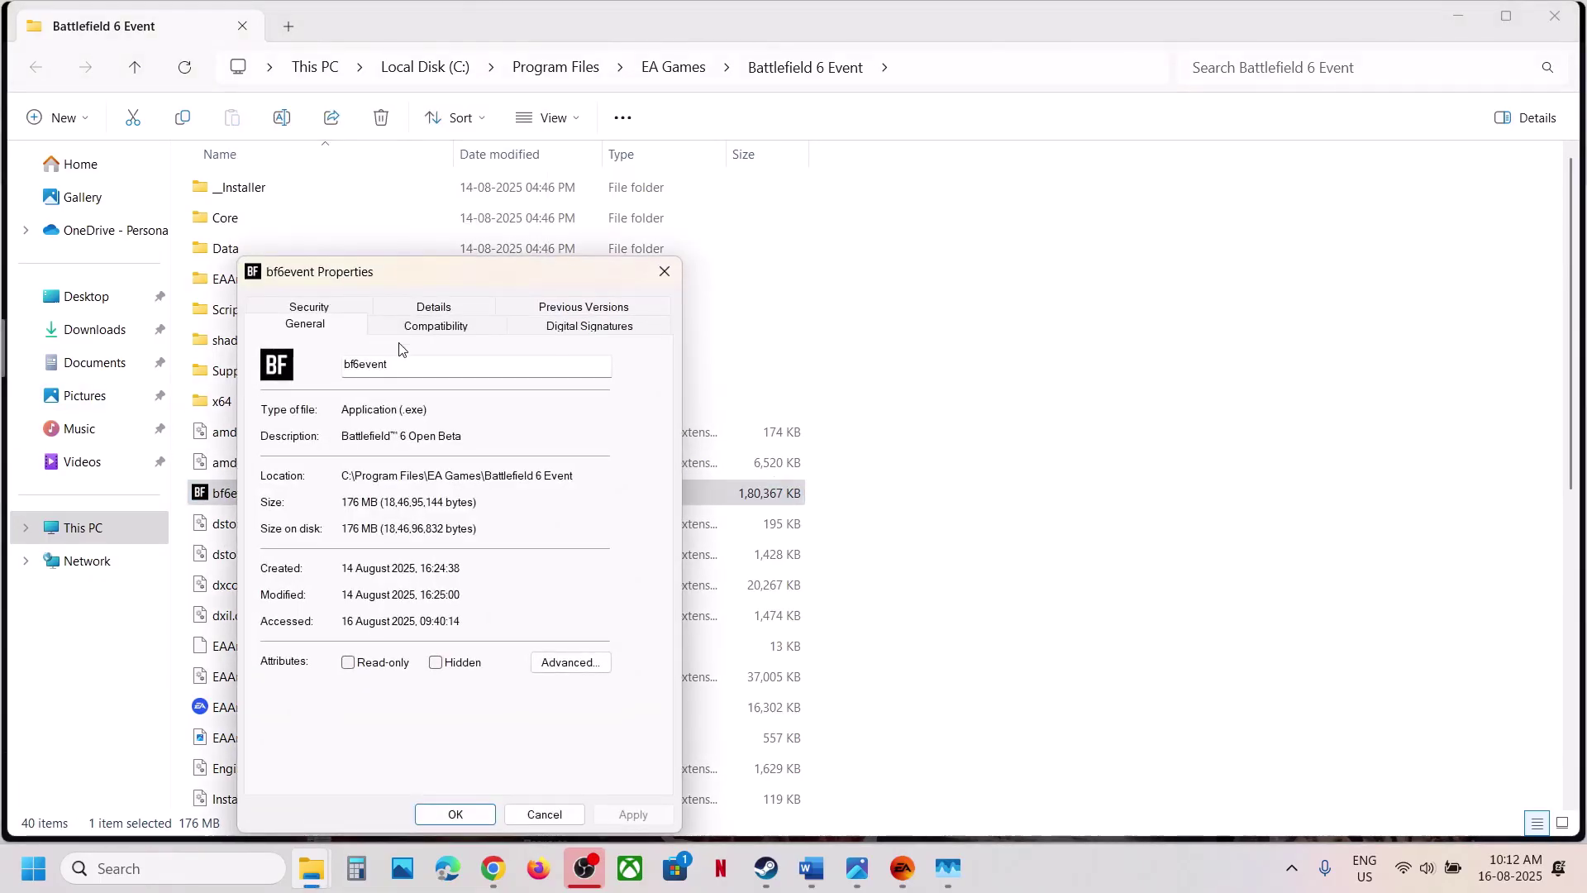
pyautogui.click(405, 333)
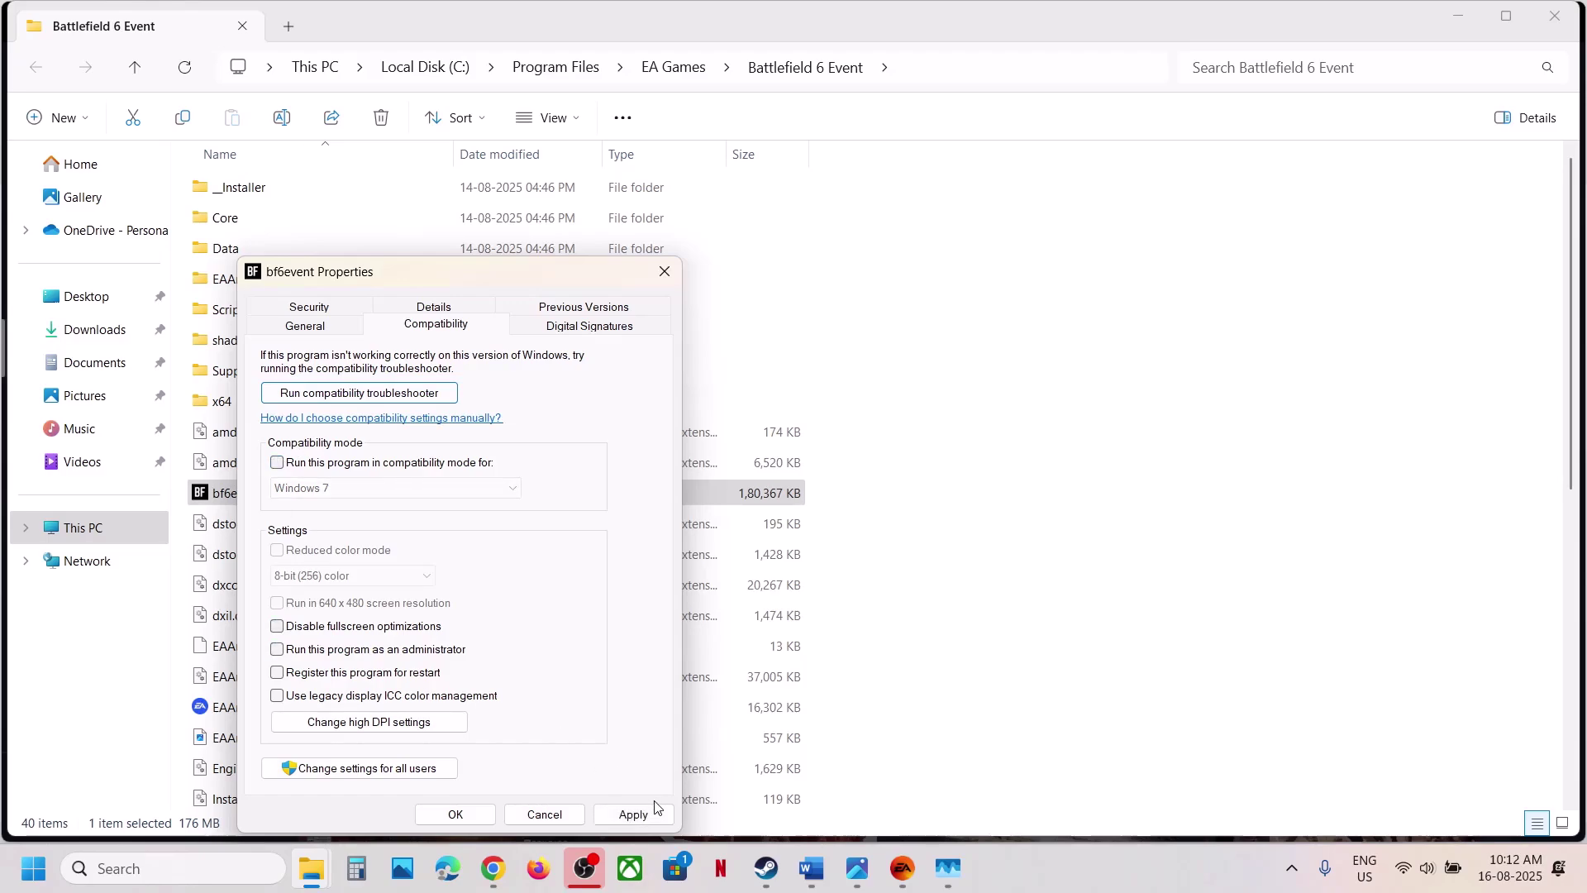
pyautogui.click(458, 814)
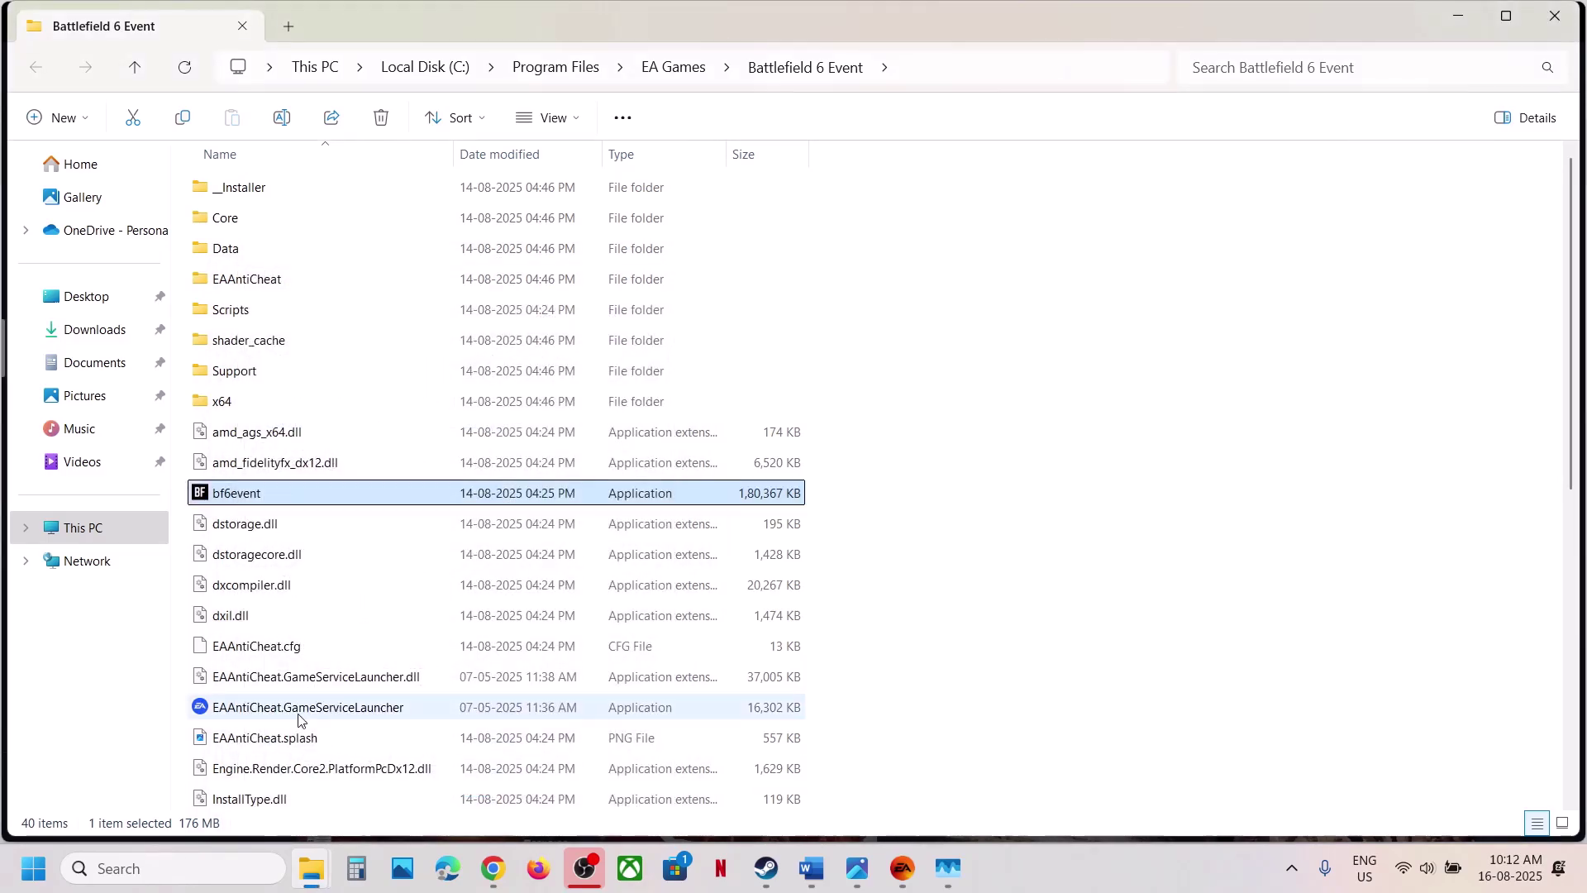
pyautogui.click(259, 709)
# Run EAAntiCheat.GameServiceLauncher as administrator and close the EA game properties.
pyautogui.rightClick(279, 713)
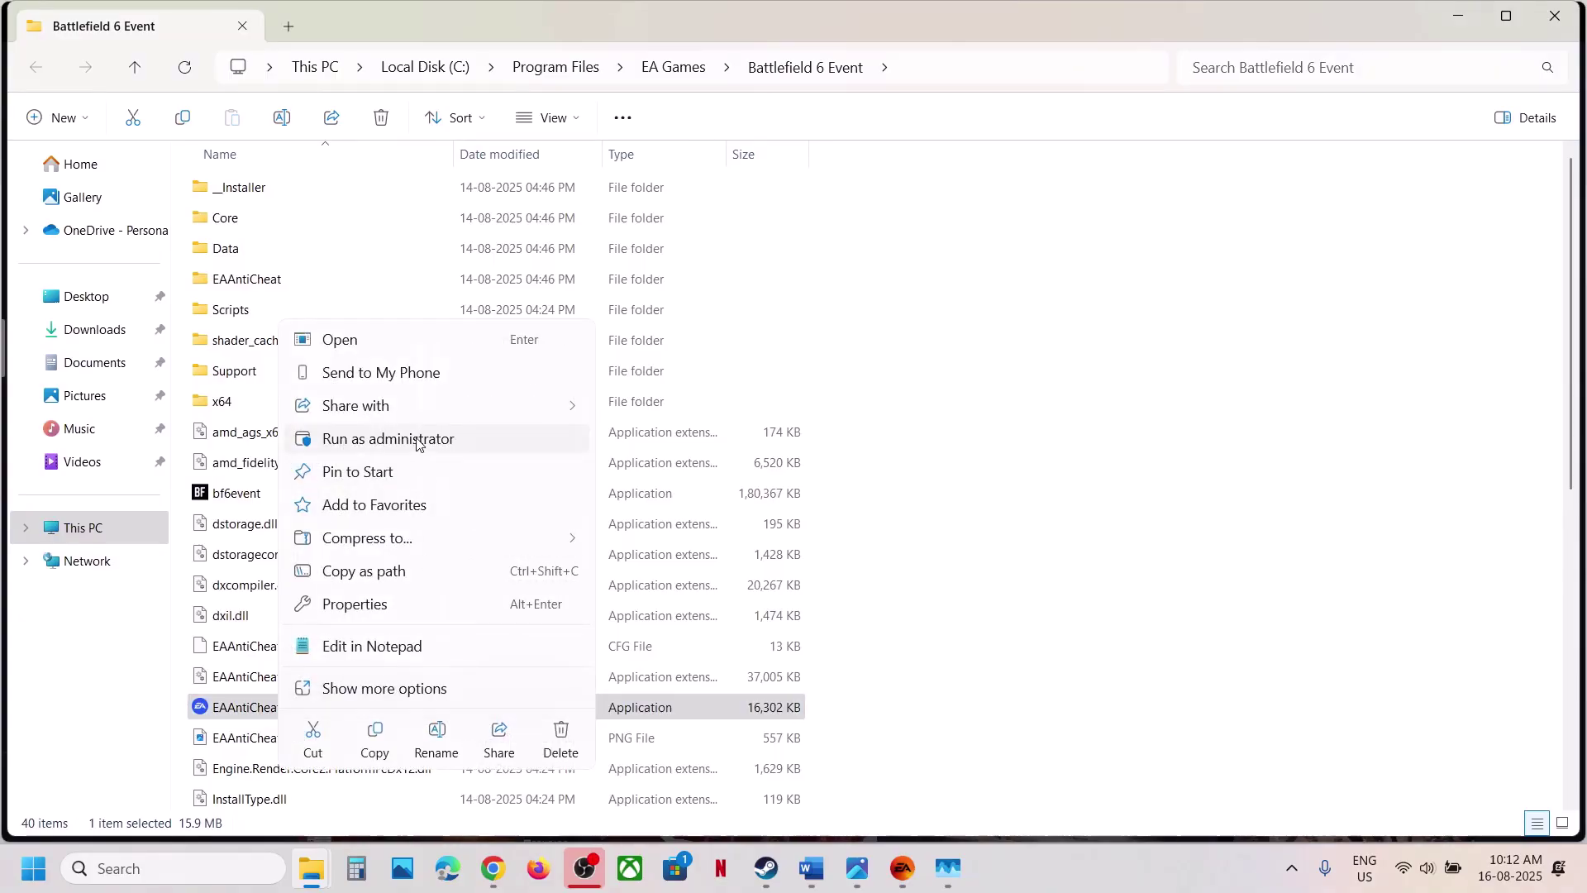
pyautogui.click(234, 717)
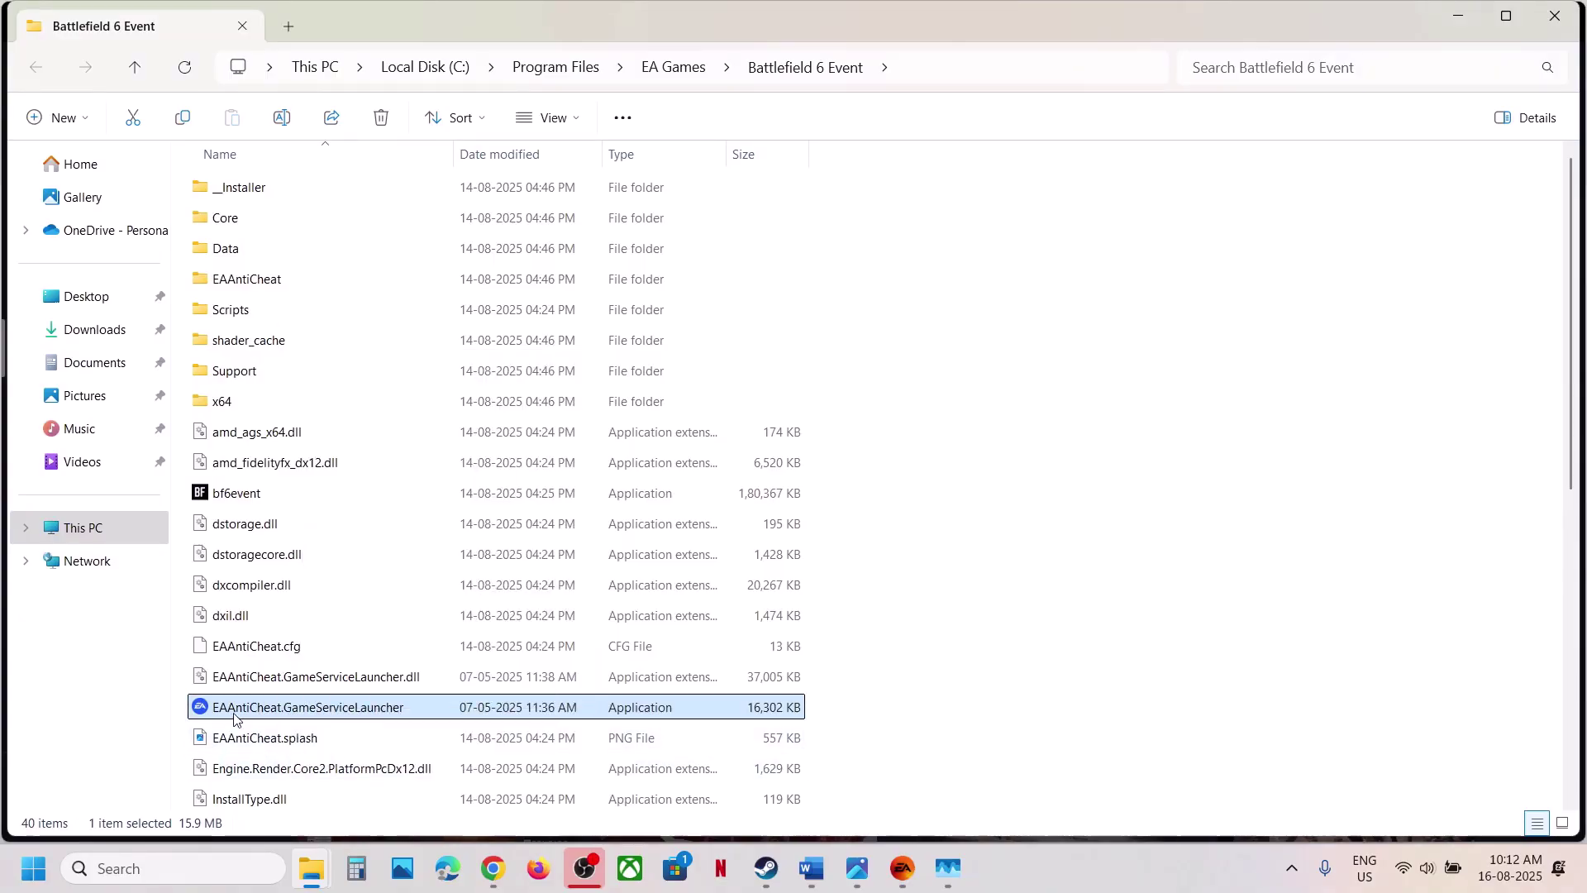
pyautogui.rightClick(286, 712)
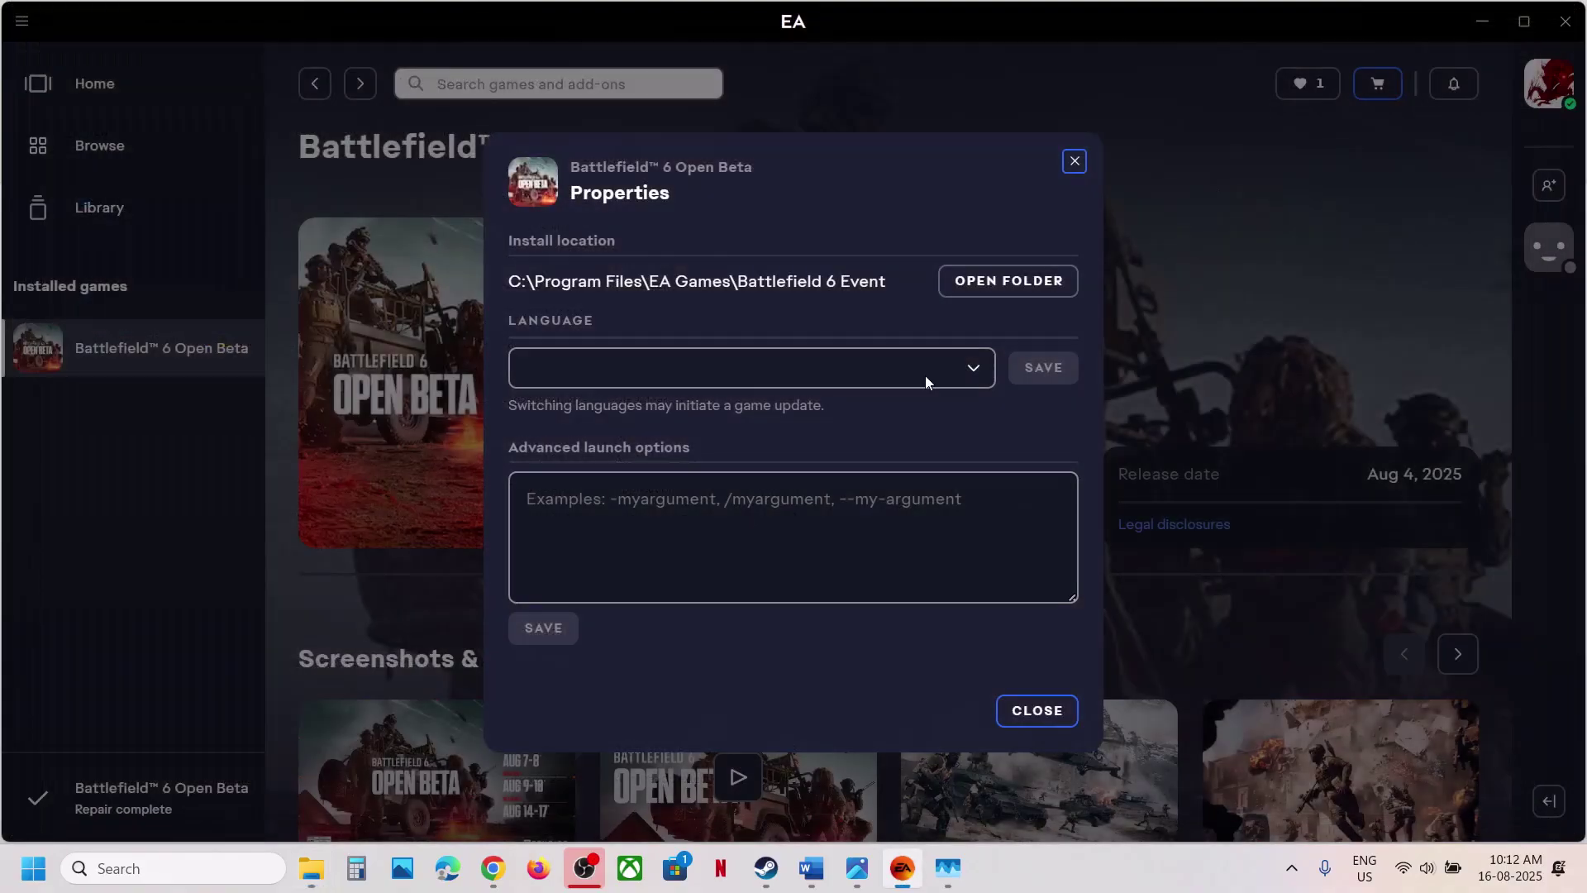
pyautogui.click(902, 868)
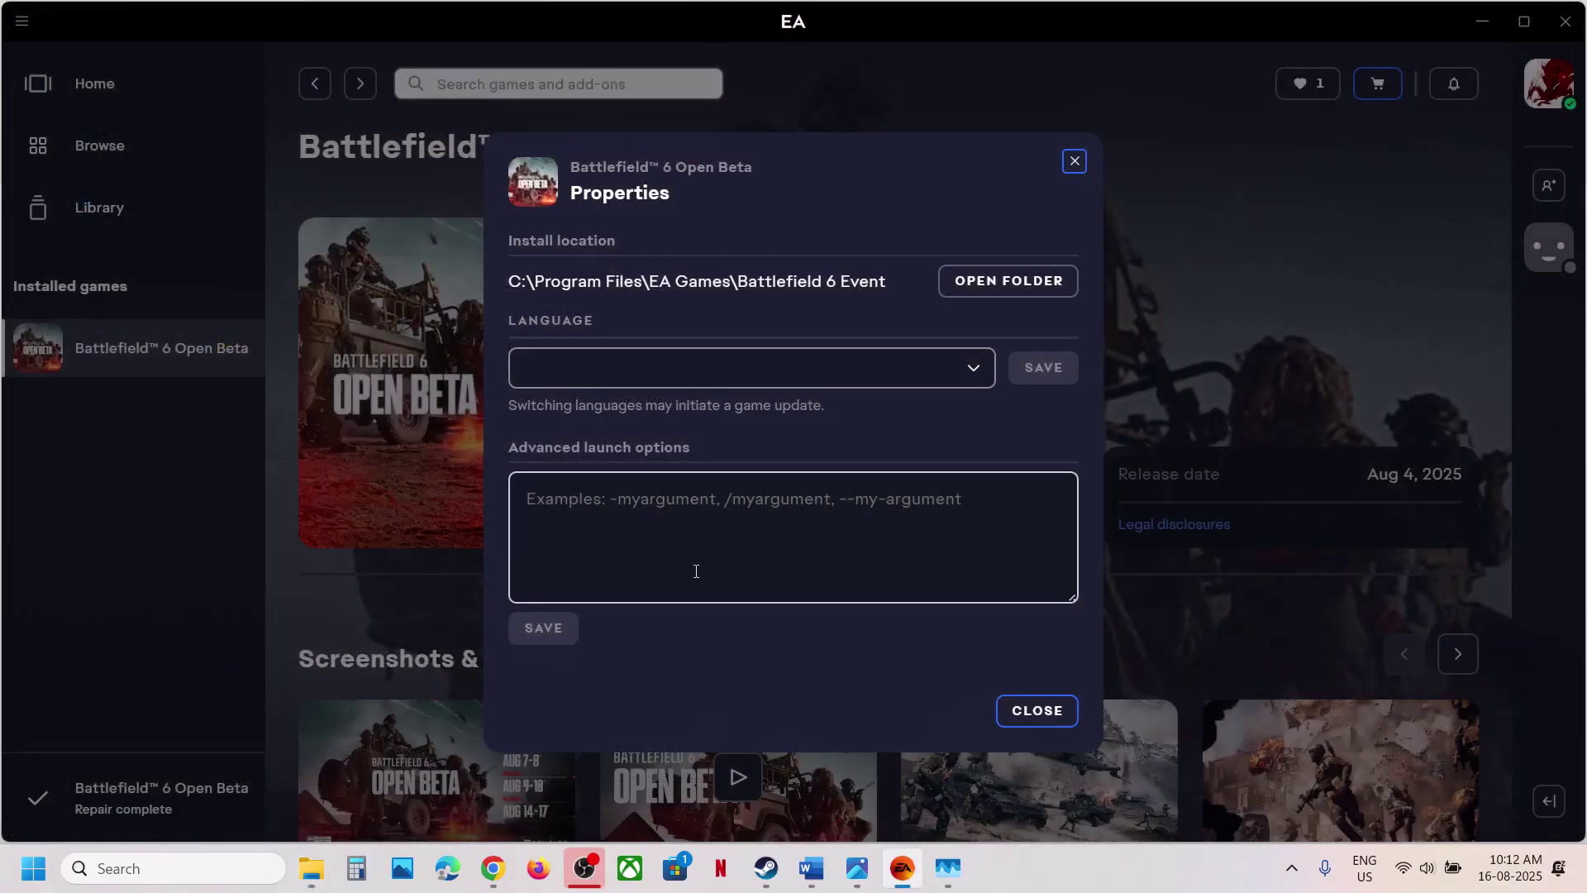
pyautogui.click(1038, 711)
# In the Word notes, select the Step 10 Visual C++ download link.
pyautogui.click(811, 868)
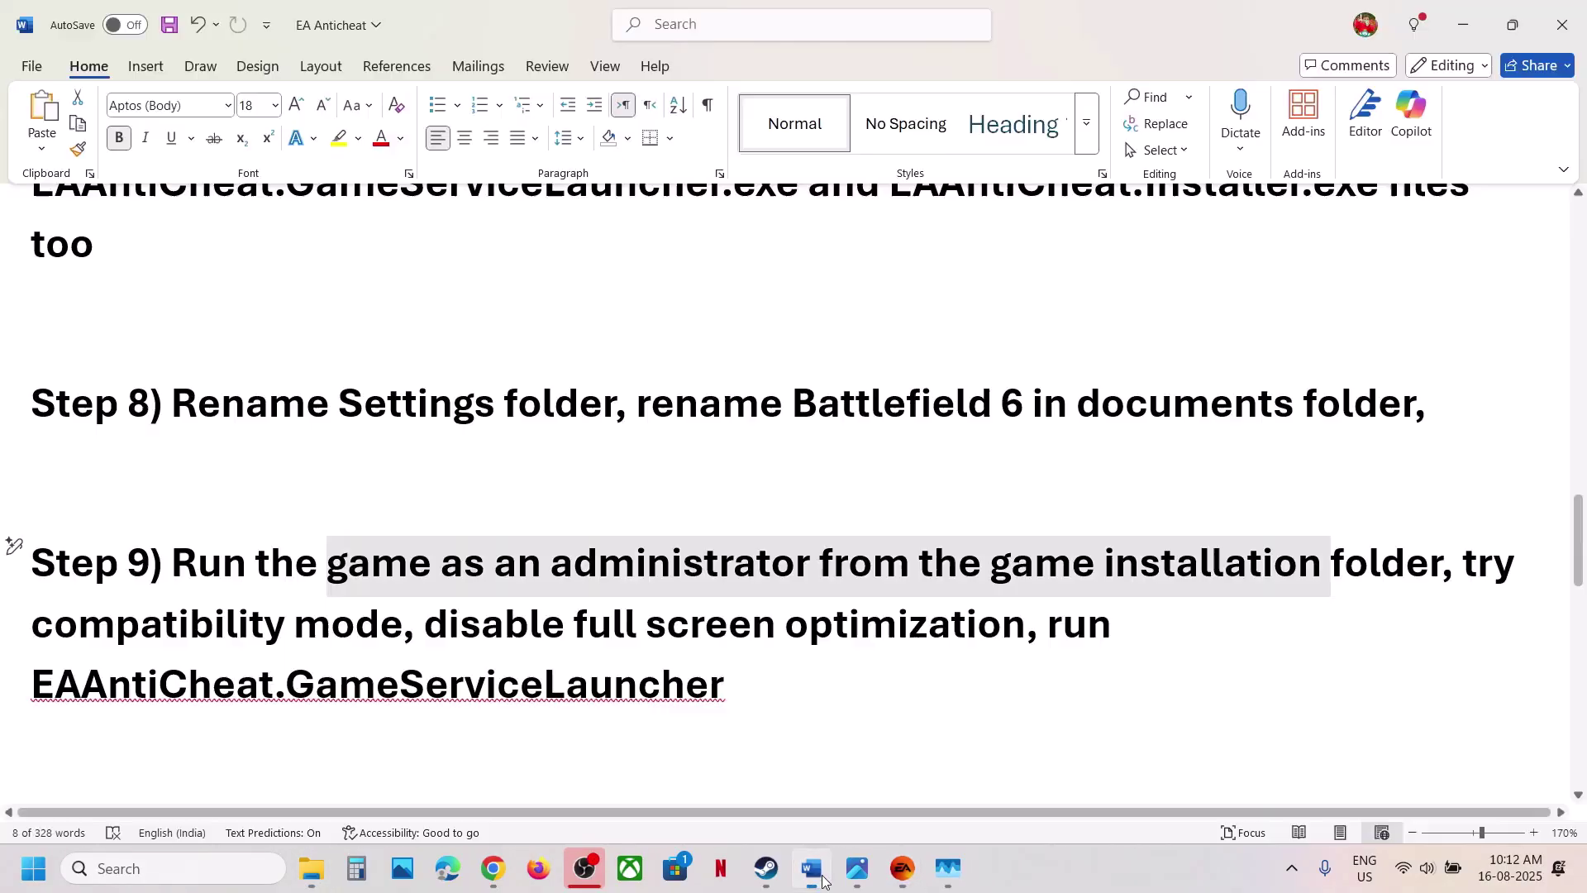
pyautogui.scroll(-3, 735, 637)
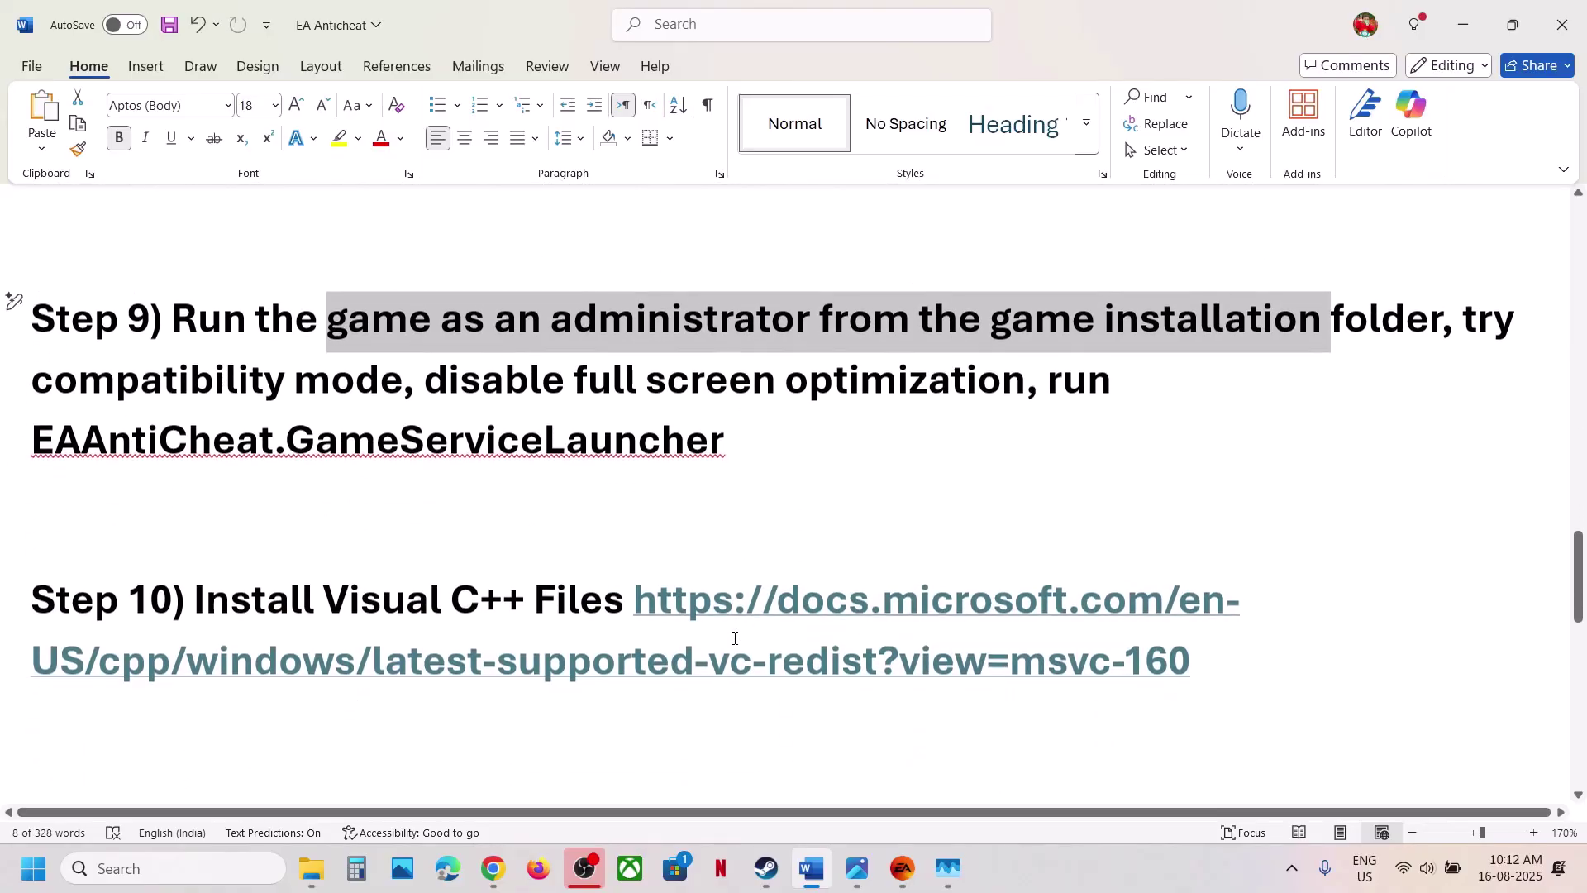
pyautogui.moveTo(1196, 653); pyautogui.dragTo(635, 579)
pyautogui.hotkey('ctrl', 'c')
# Load the Visual C++ link in a new Chrome tab, then download and repair the x86 redistributable.
pyautogui.click(492, 868)
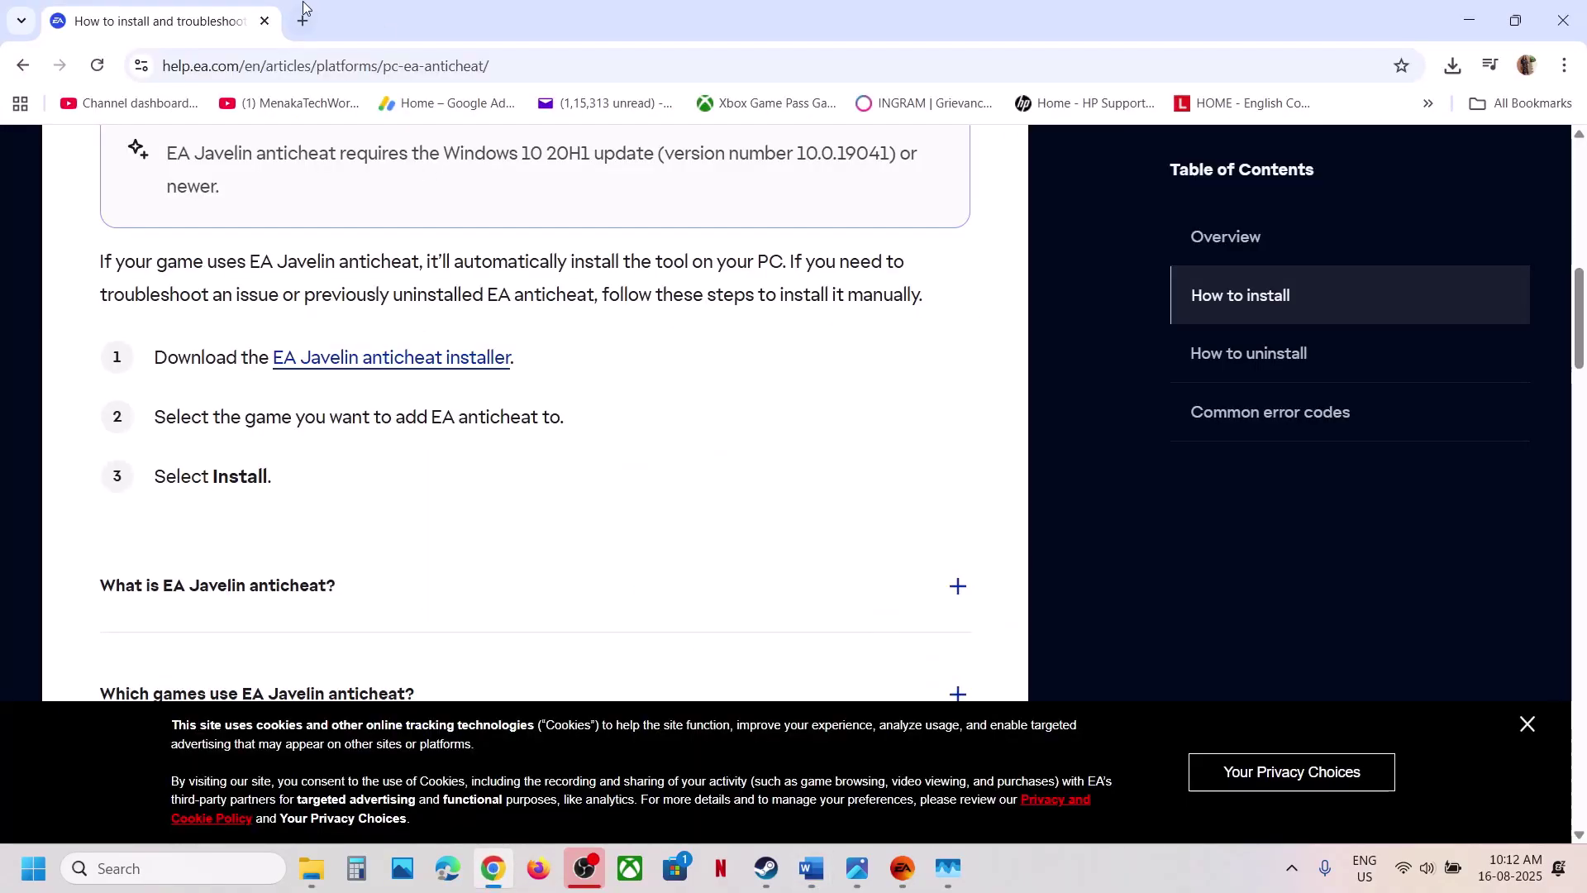
pyautogui.click(296, 26)
pyautogui.hotkey('ctrl', 'v')
pyautogui.press('Return')
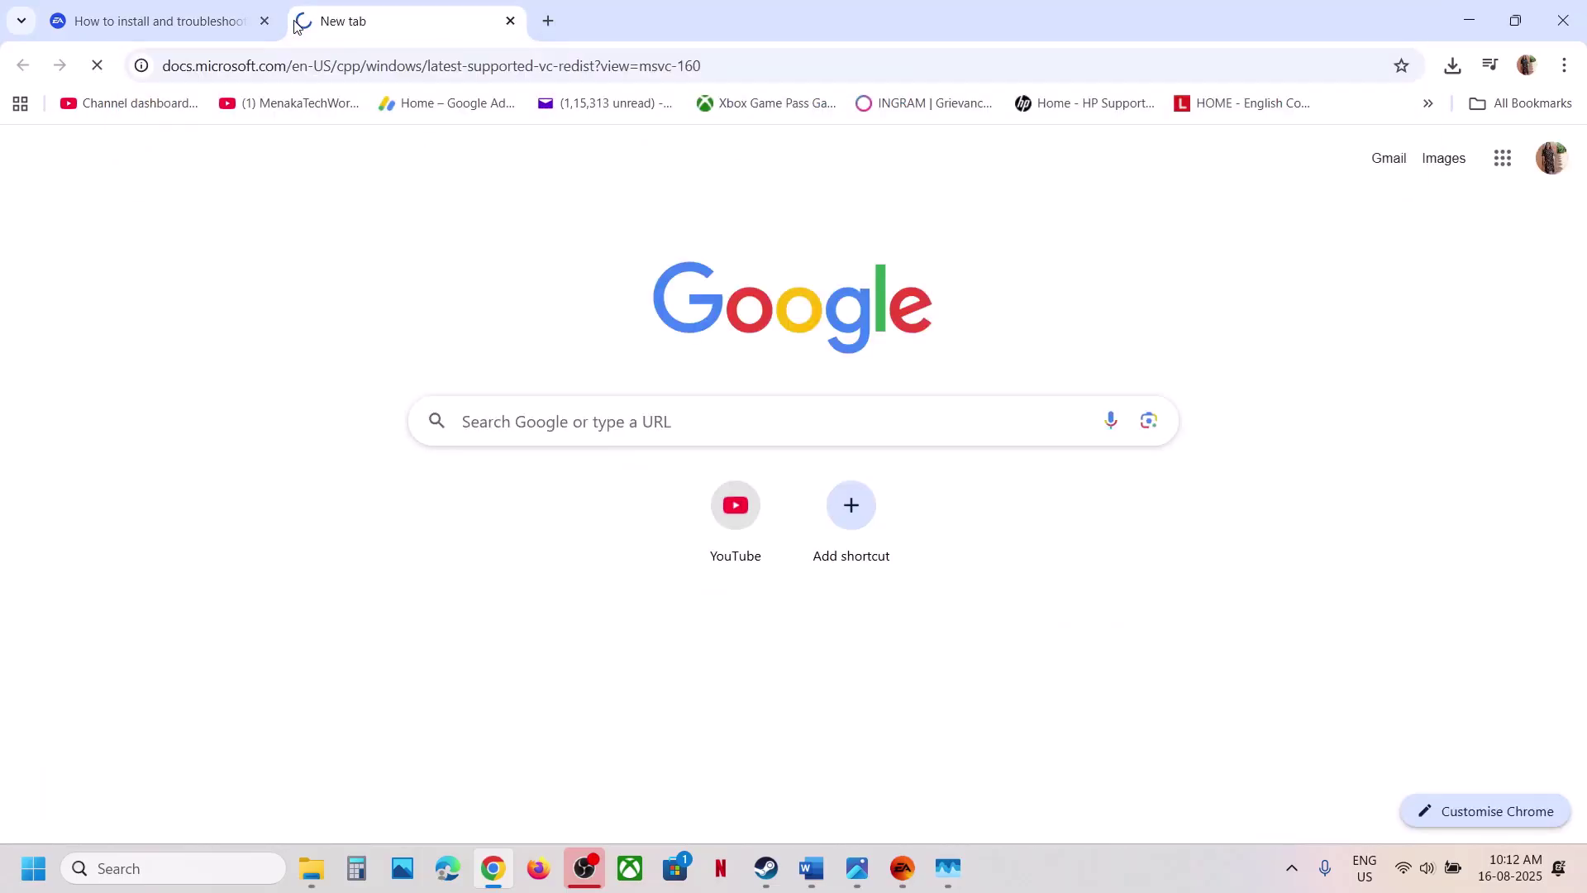
pyautogui.scroll(-5, 715, 657)
pyautogui.scroll(-5, 715, 657)
pyautogui.scroll(2, 715, 657)
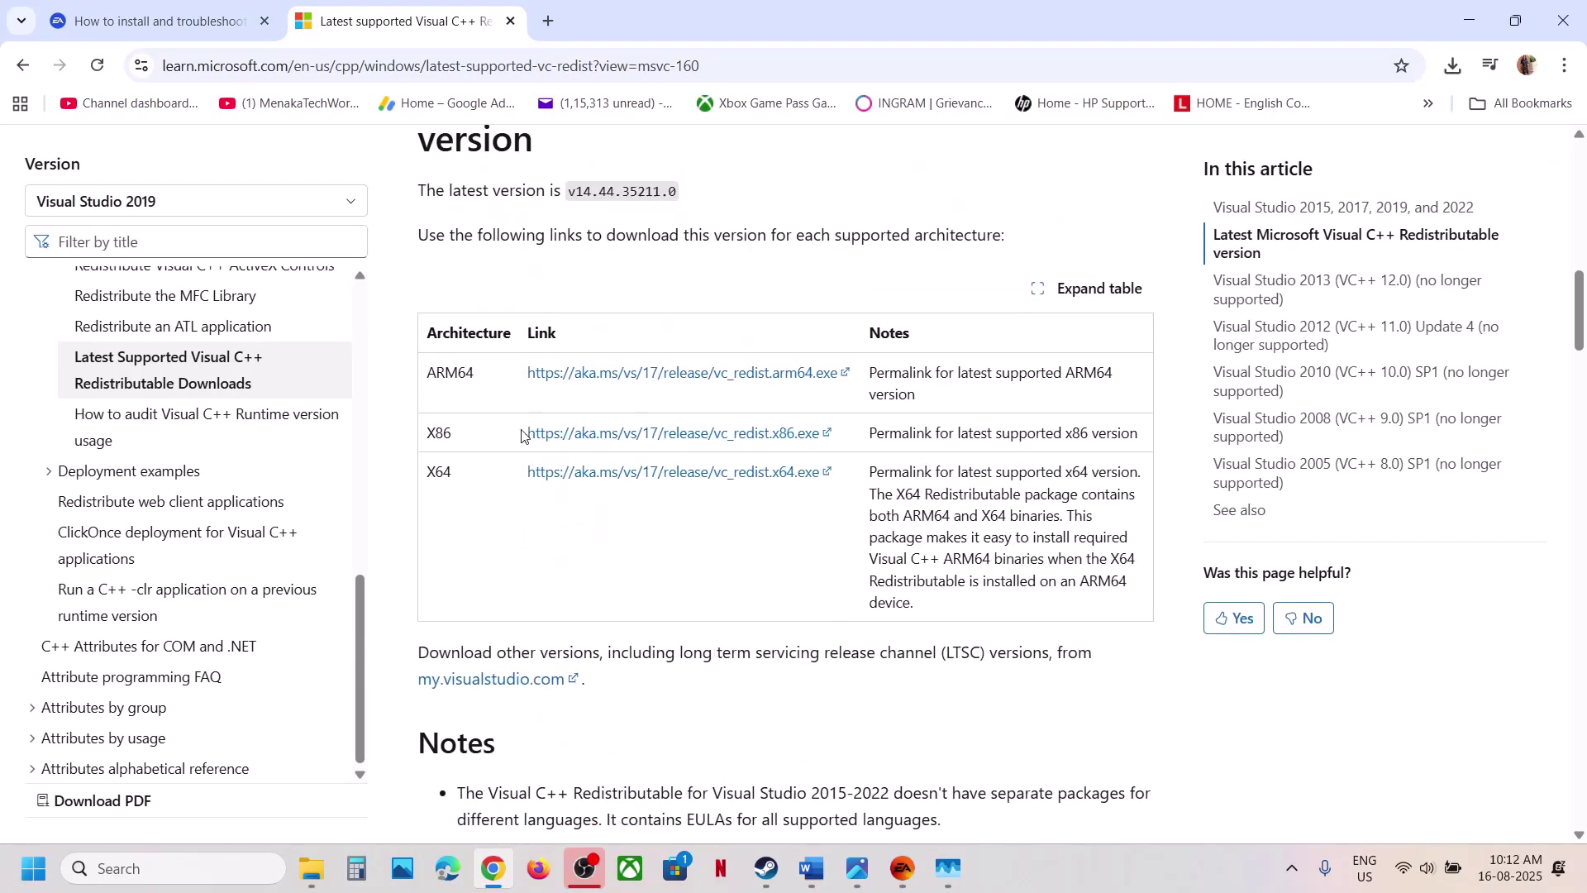
pyautogui.click(617, 438)
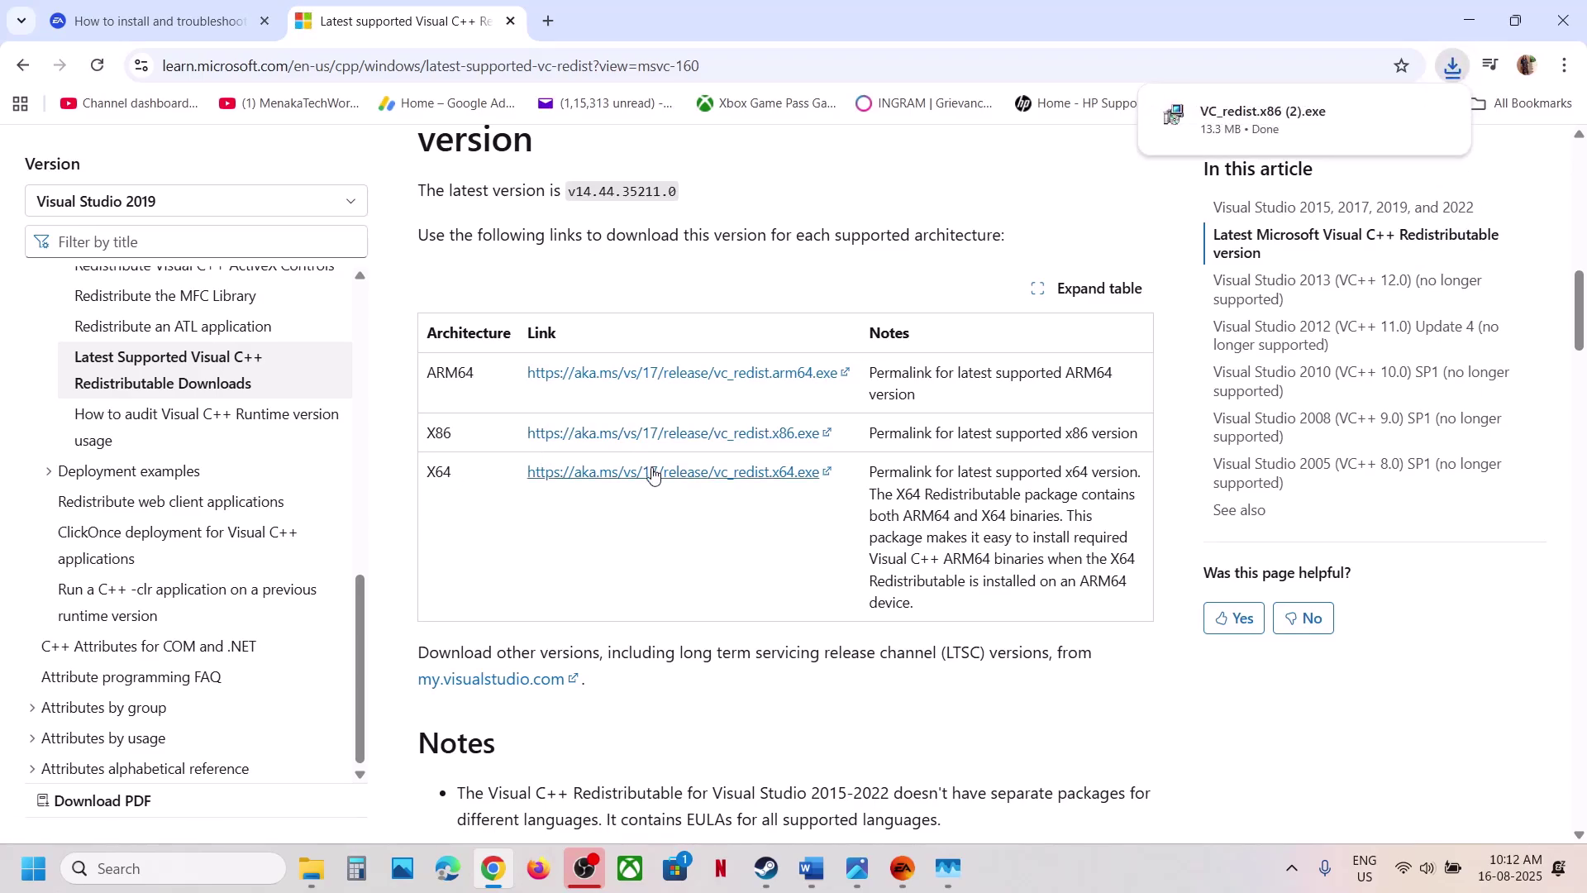
pyautogui.click(1254, 111)
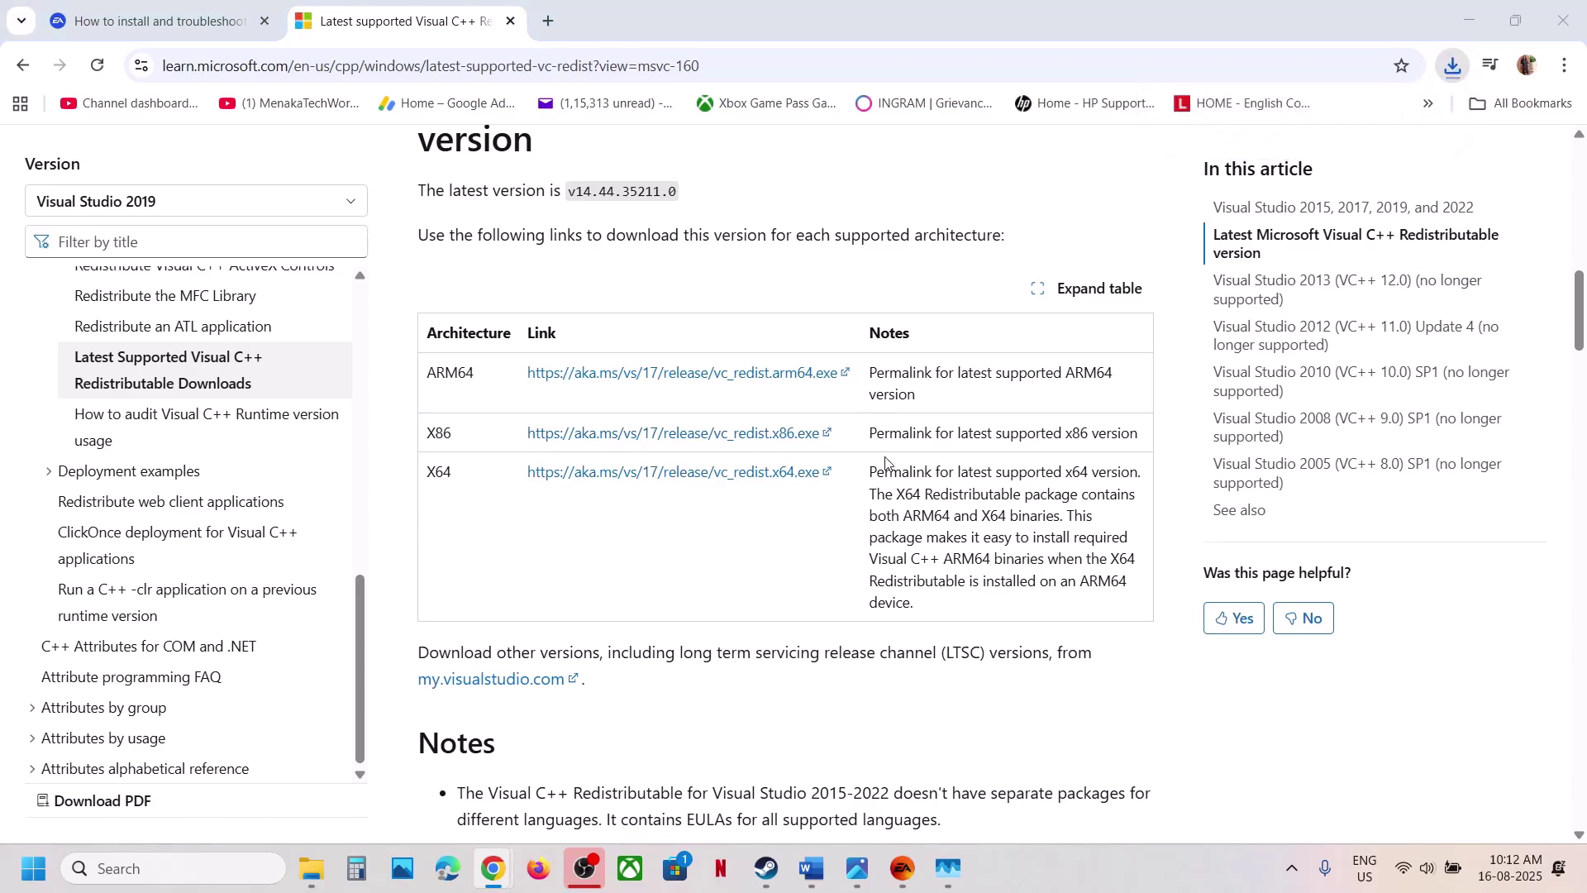
pyautogui.click(814, 542)
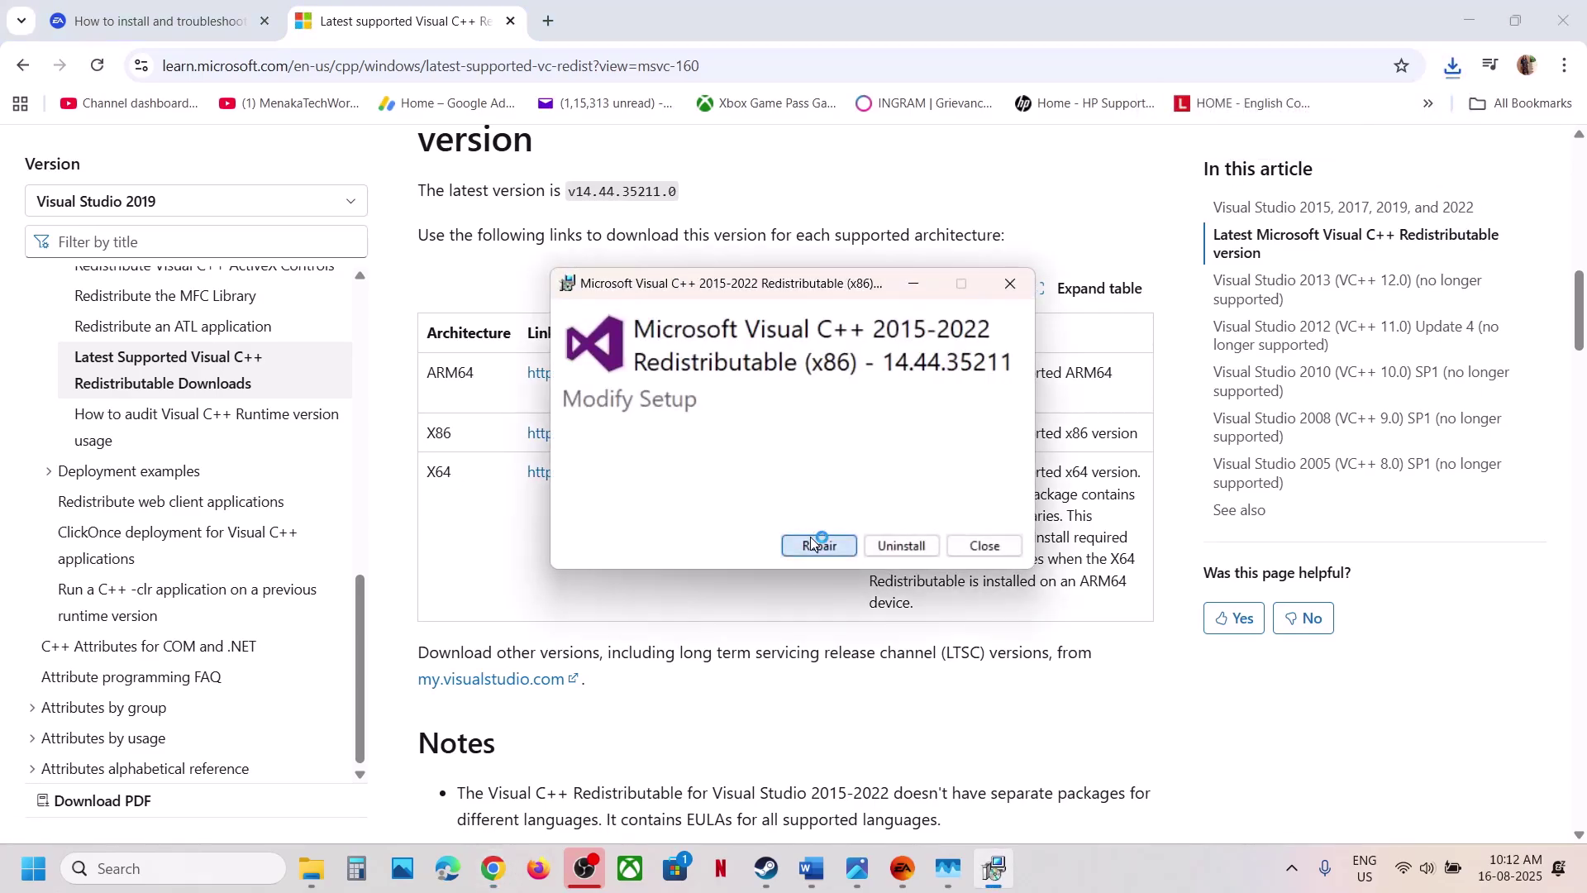
# Download and repair the x64 redistributable, placing its Setup Successful window beside the x86 one.
pyautogui.click(684, 625)
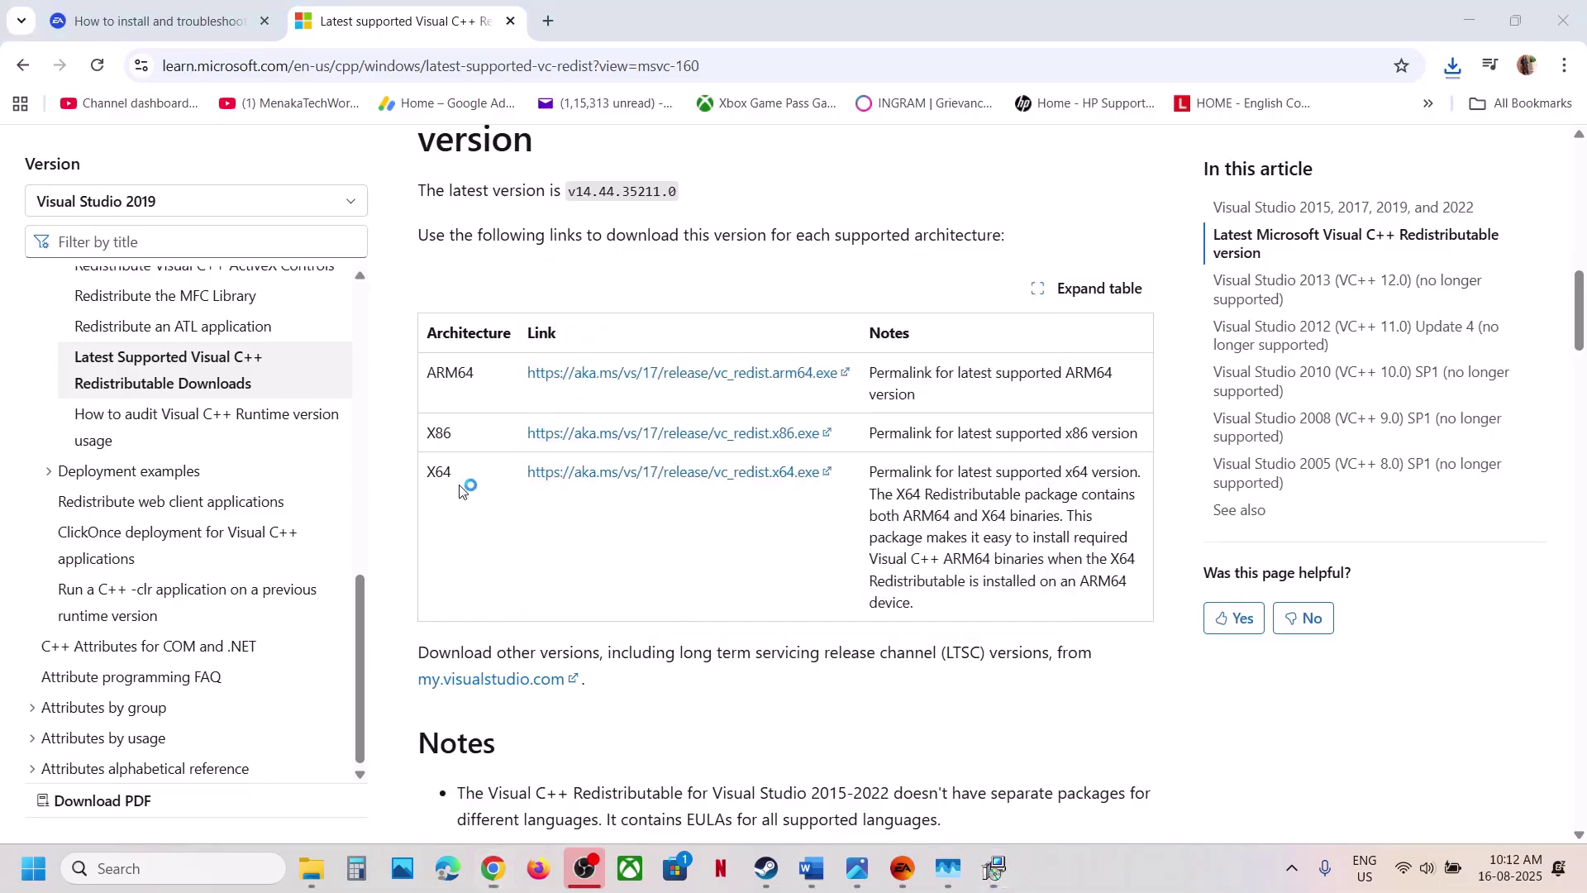
pyautogui.click(619, 479)
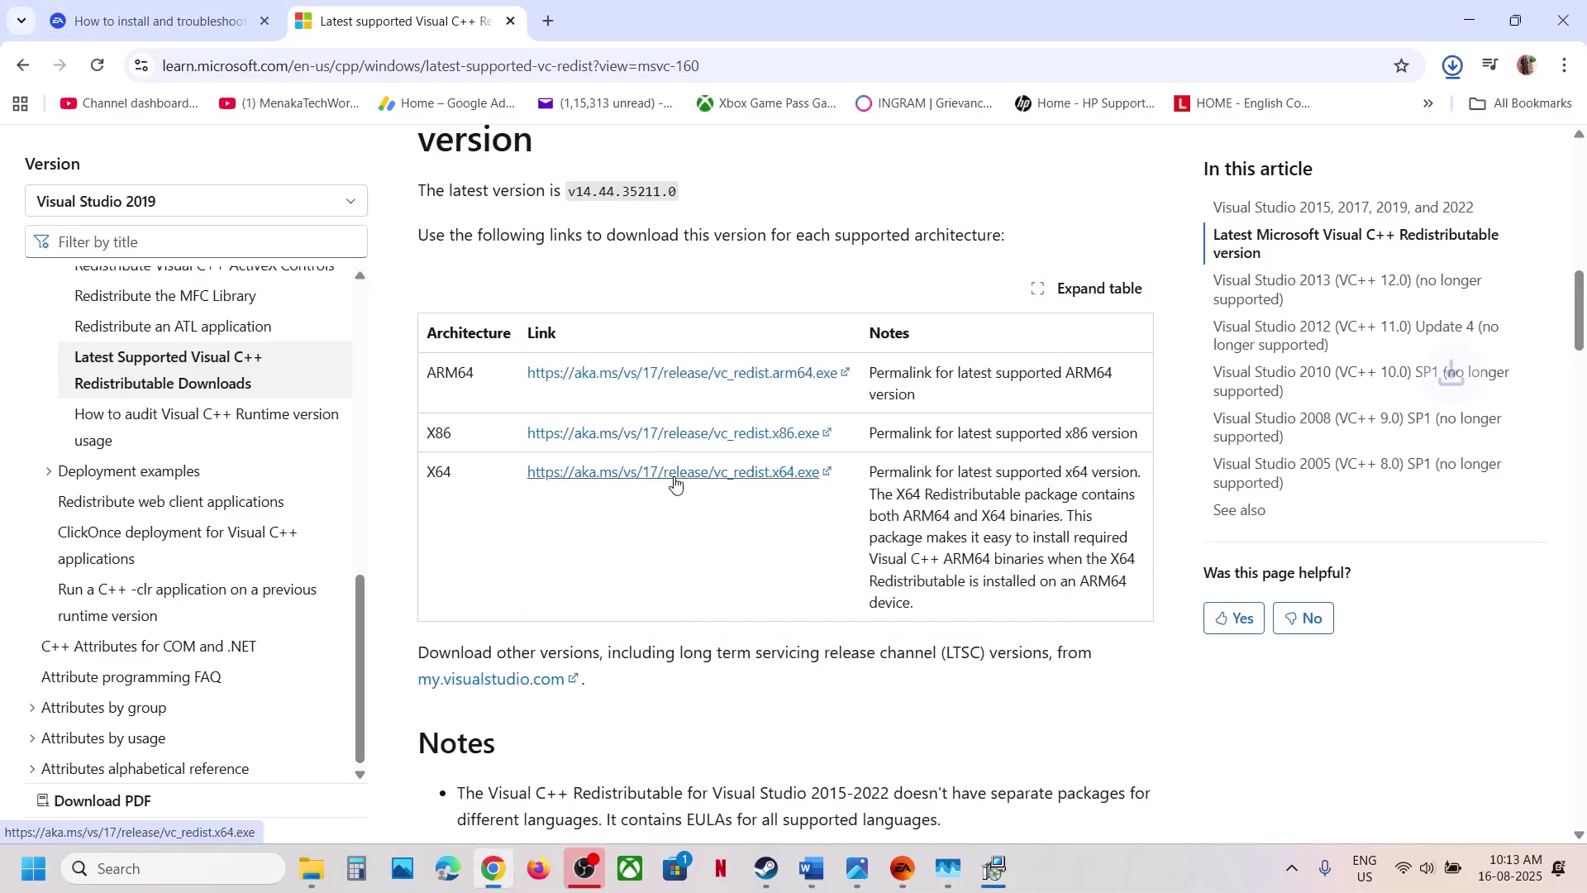
pyautogui.click(1455, 71)
pyautogui.click(904, 409)
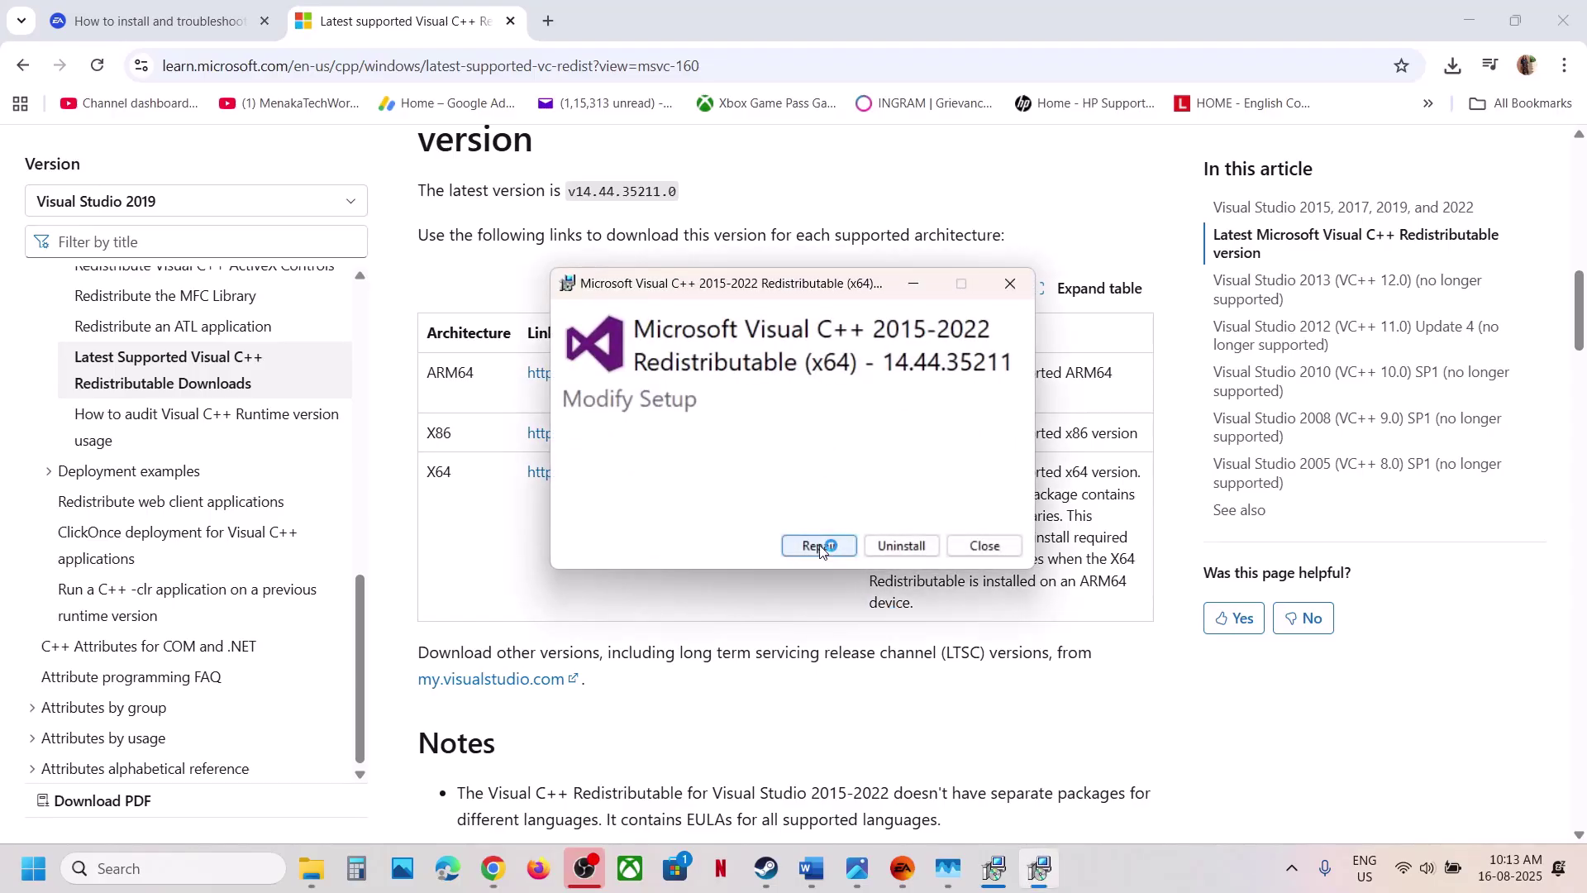
pyautogui.click(820, 546)
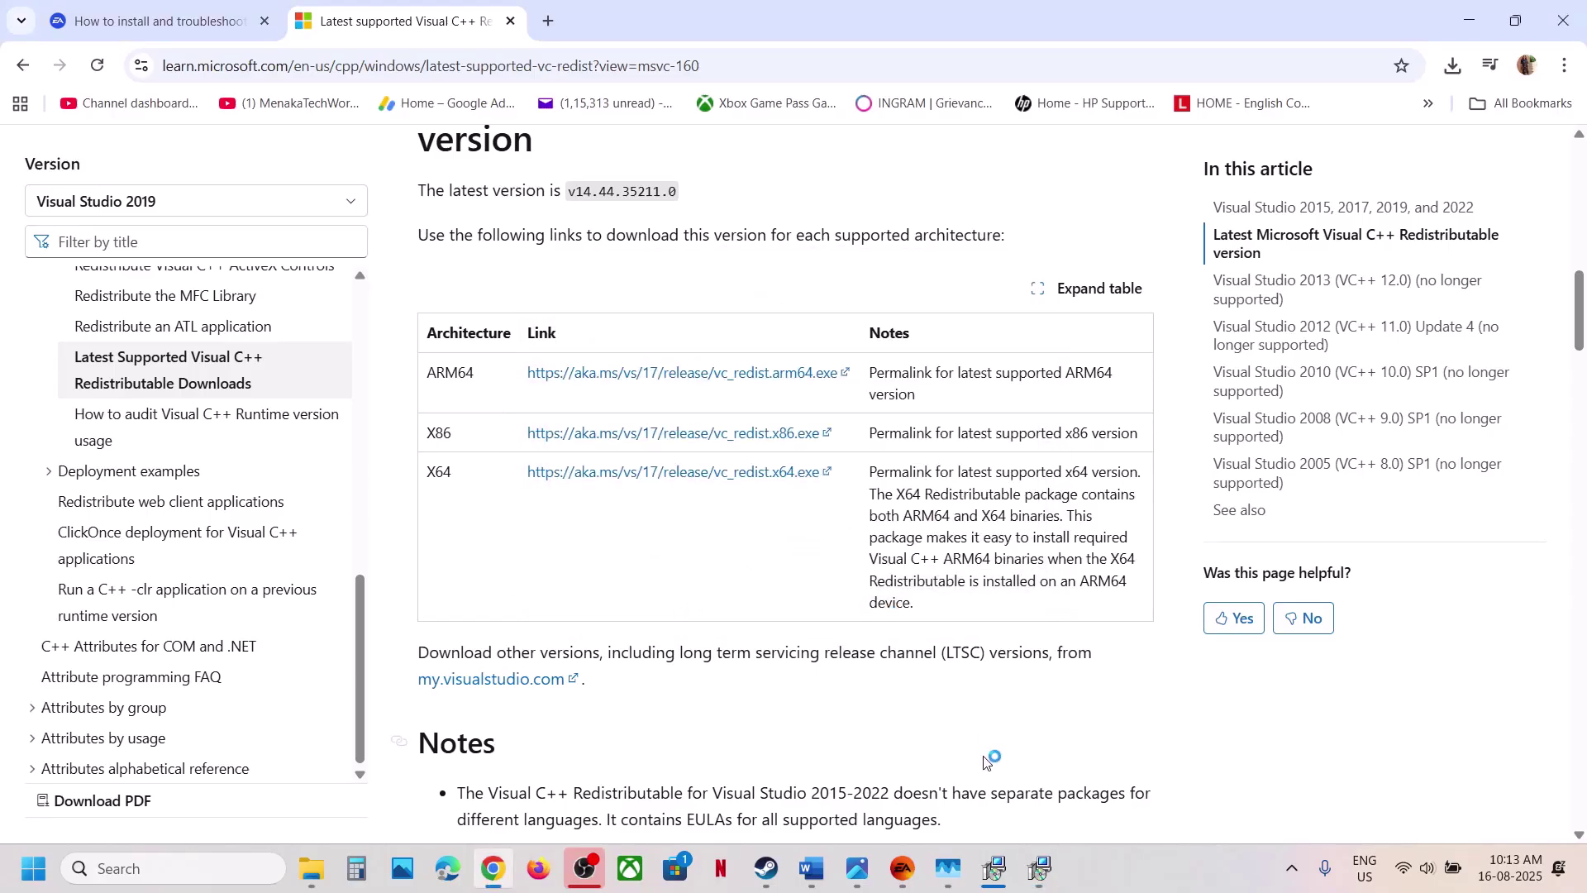
pyautogui.click(1039, 868)
pyautogui.click(1051, 867)
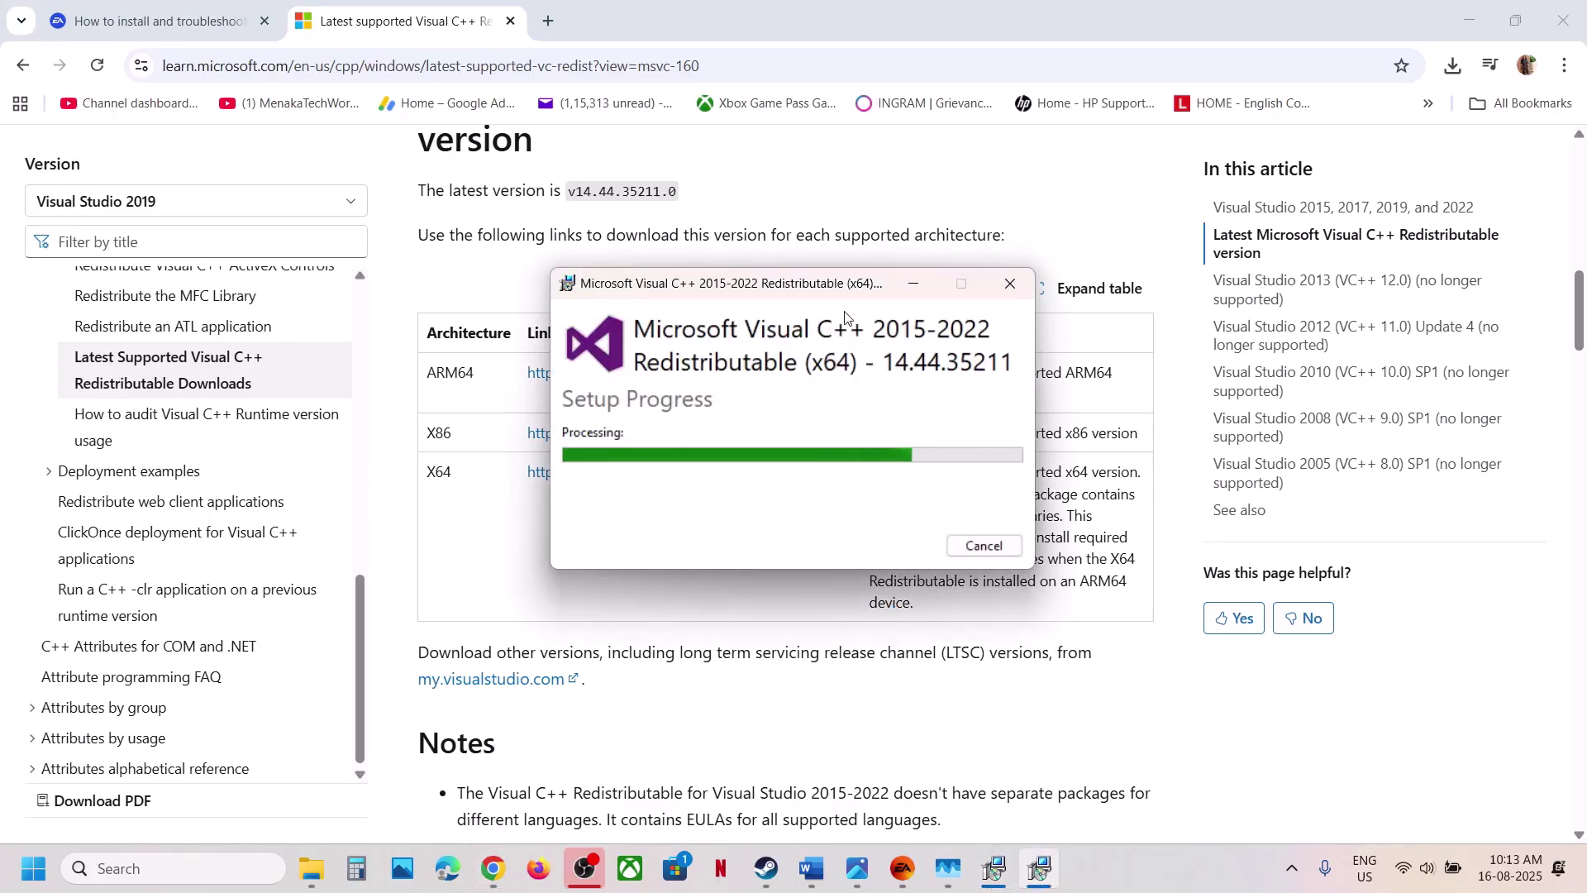
pyautogui.moveTo(727, 282); pyautogui.dragTo(352, 387)
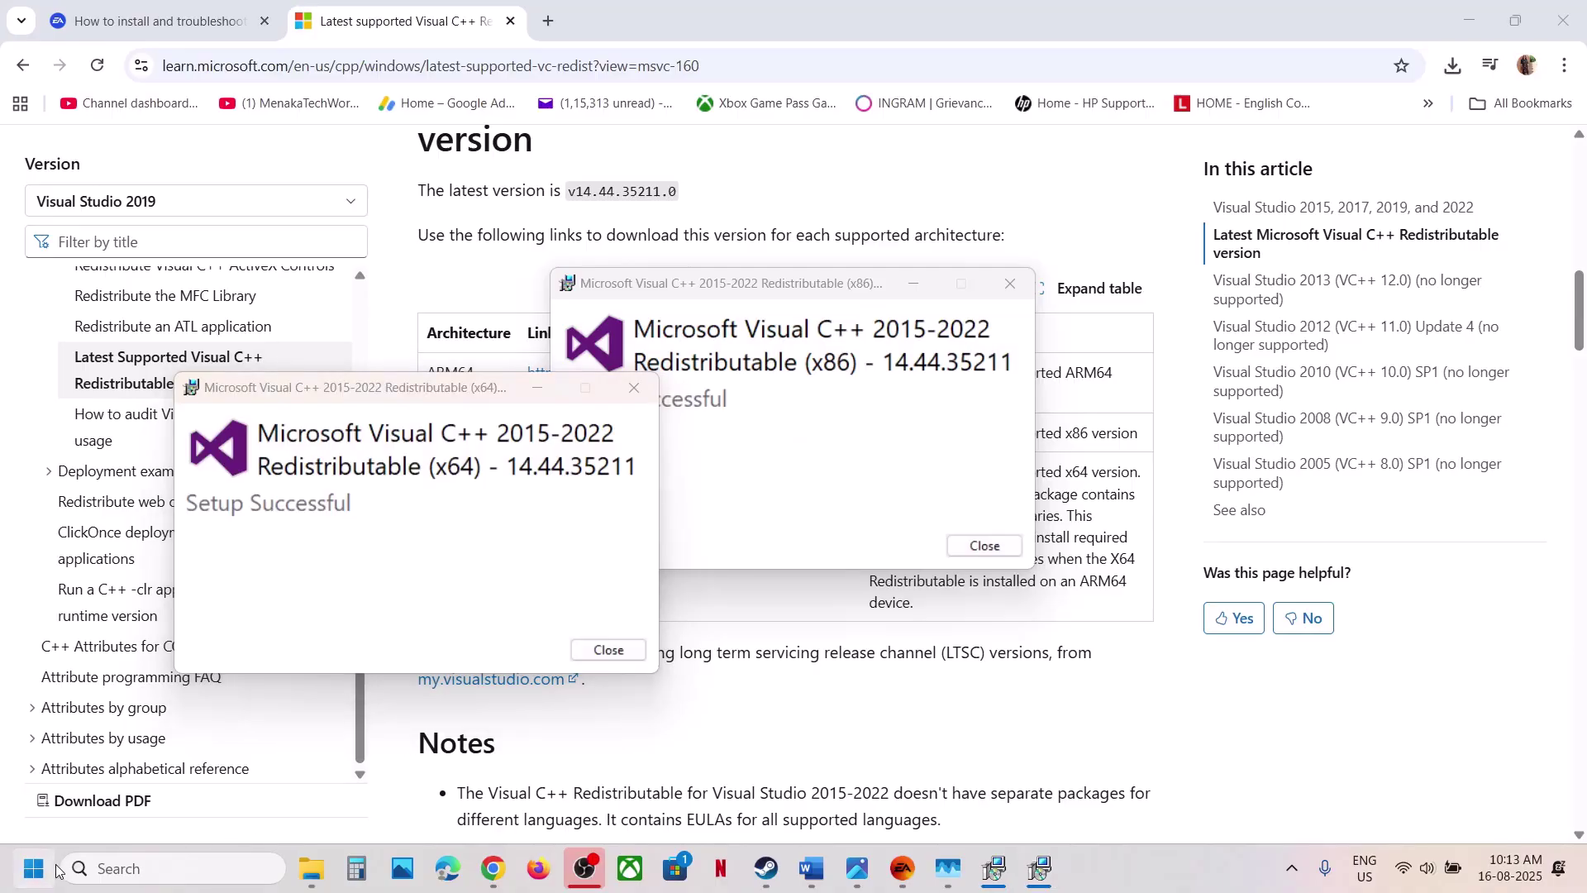
pyautogui.press('super')
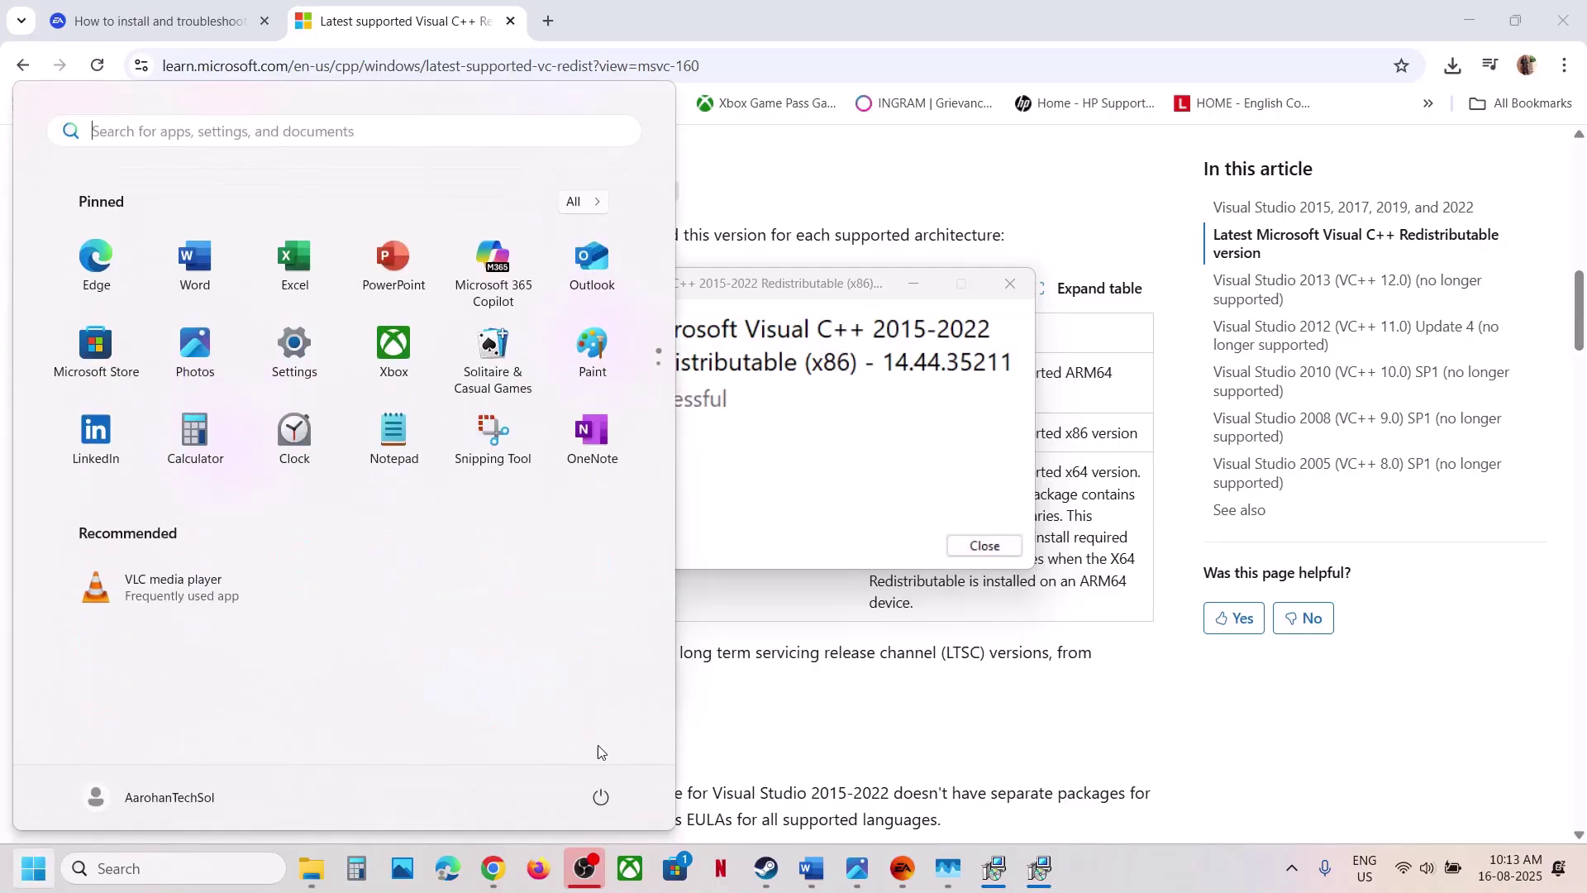
# Glance at the power options and anticheat error image, then scroll the Word notes past Step 10.
pyautogui.click(602, 795)
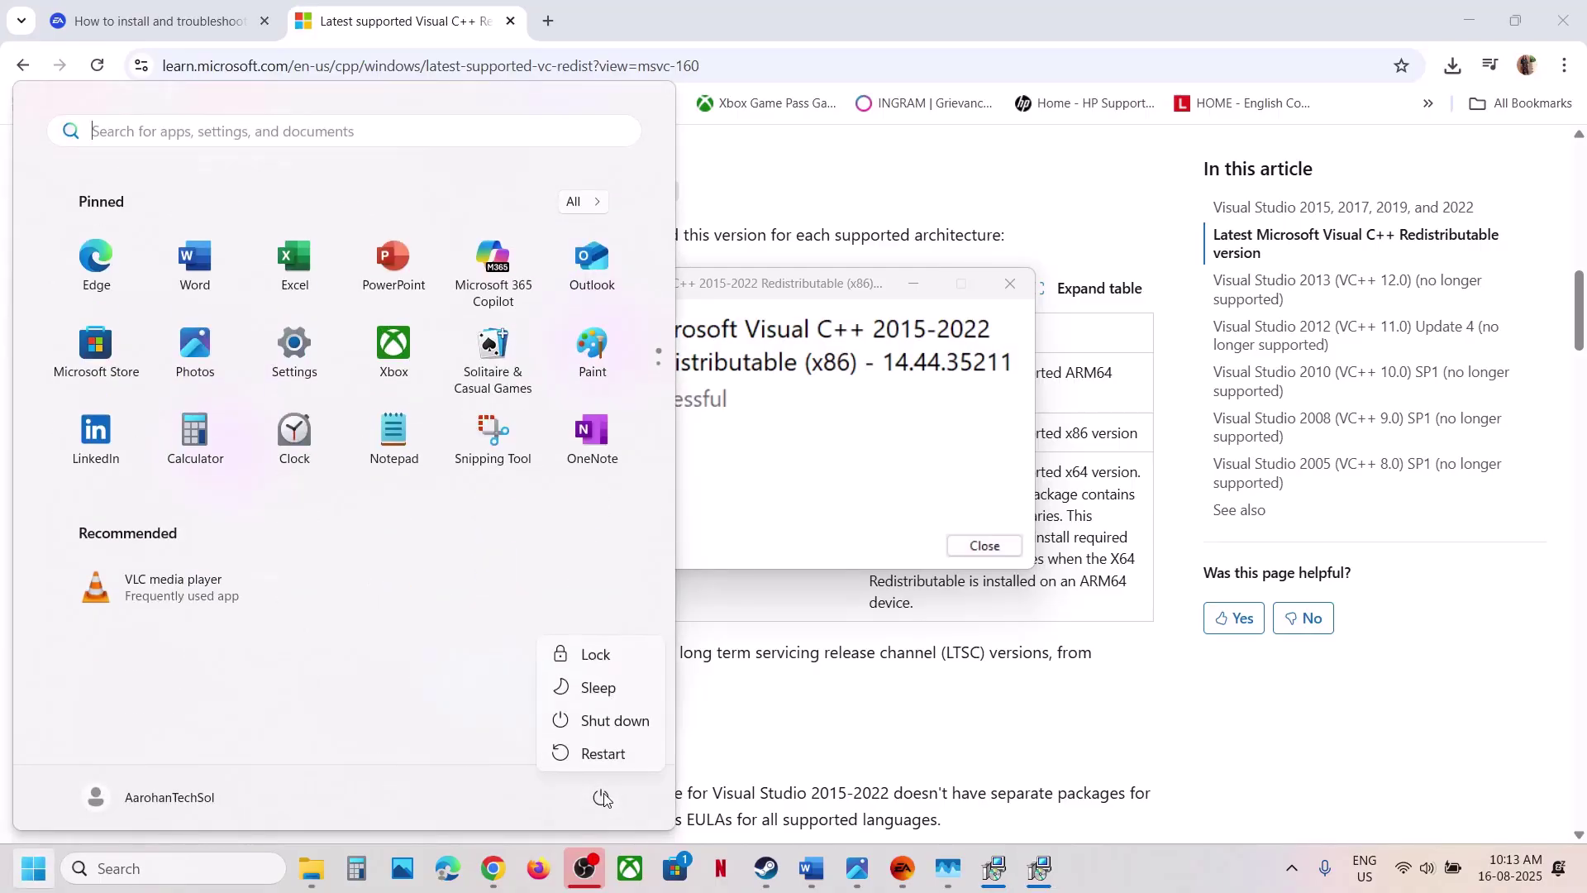
pyautogui.click(903, 868)
pyautogui.click(844, 881)
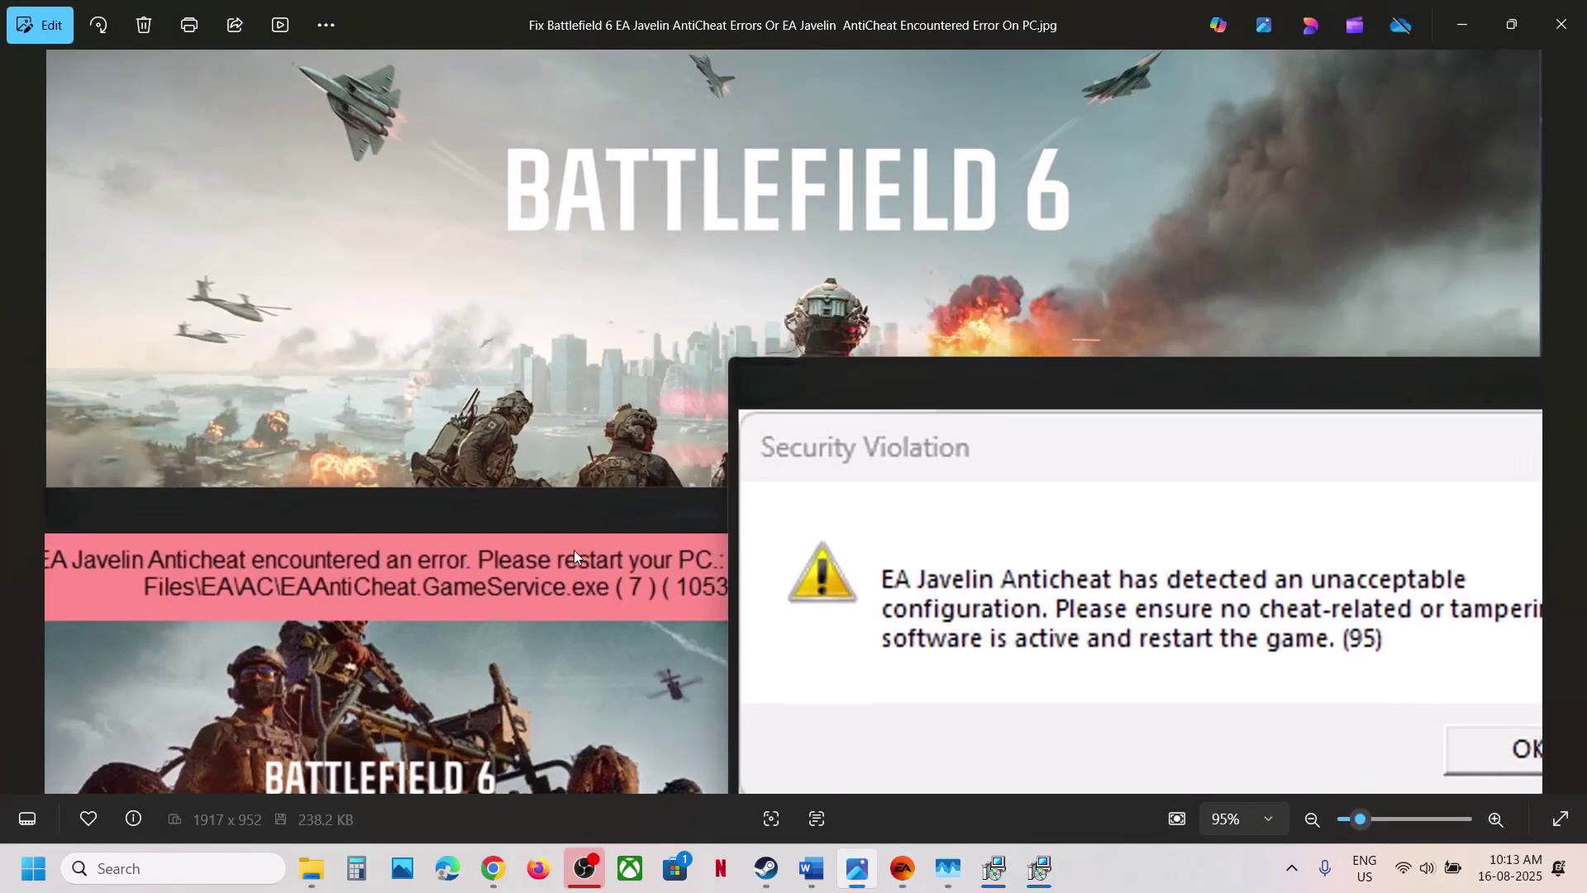
pyautogui.click(812, 868)
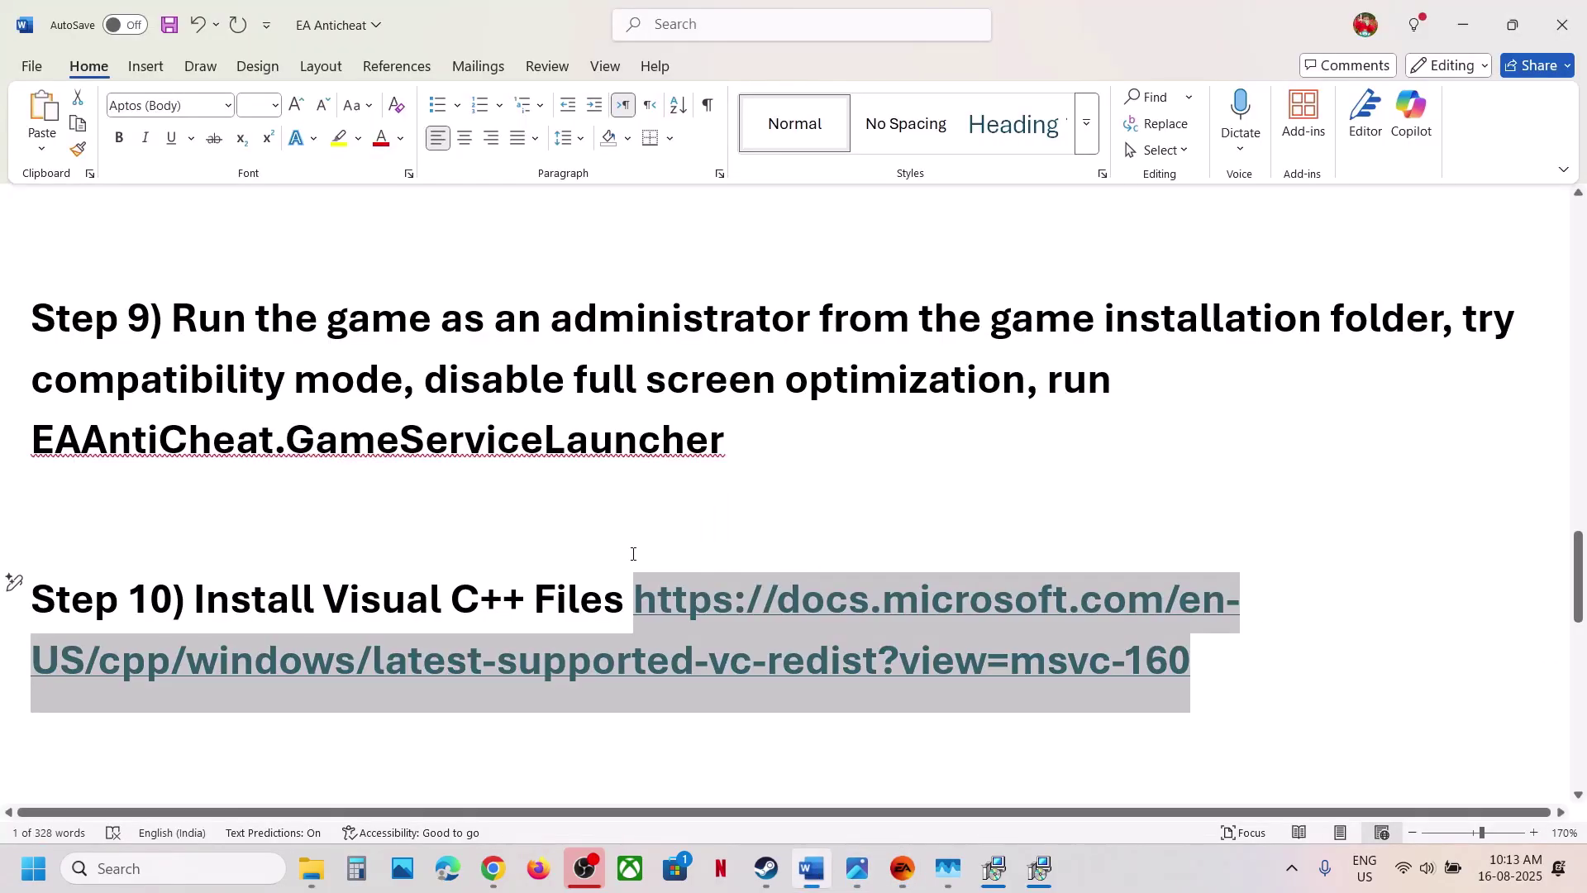
pyautogui.scroll(-5, 592, 538)
pyautogui.rightClick(593, 536)
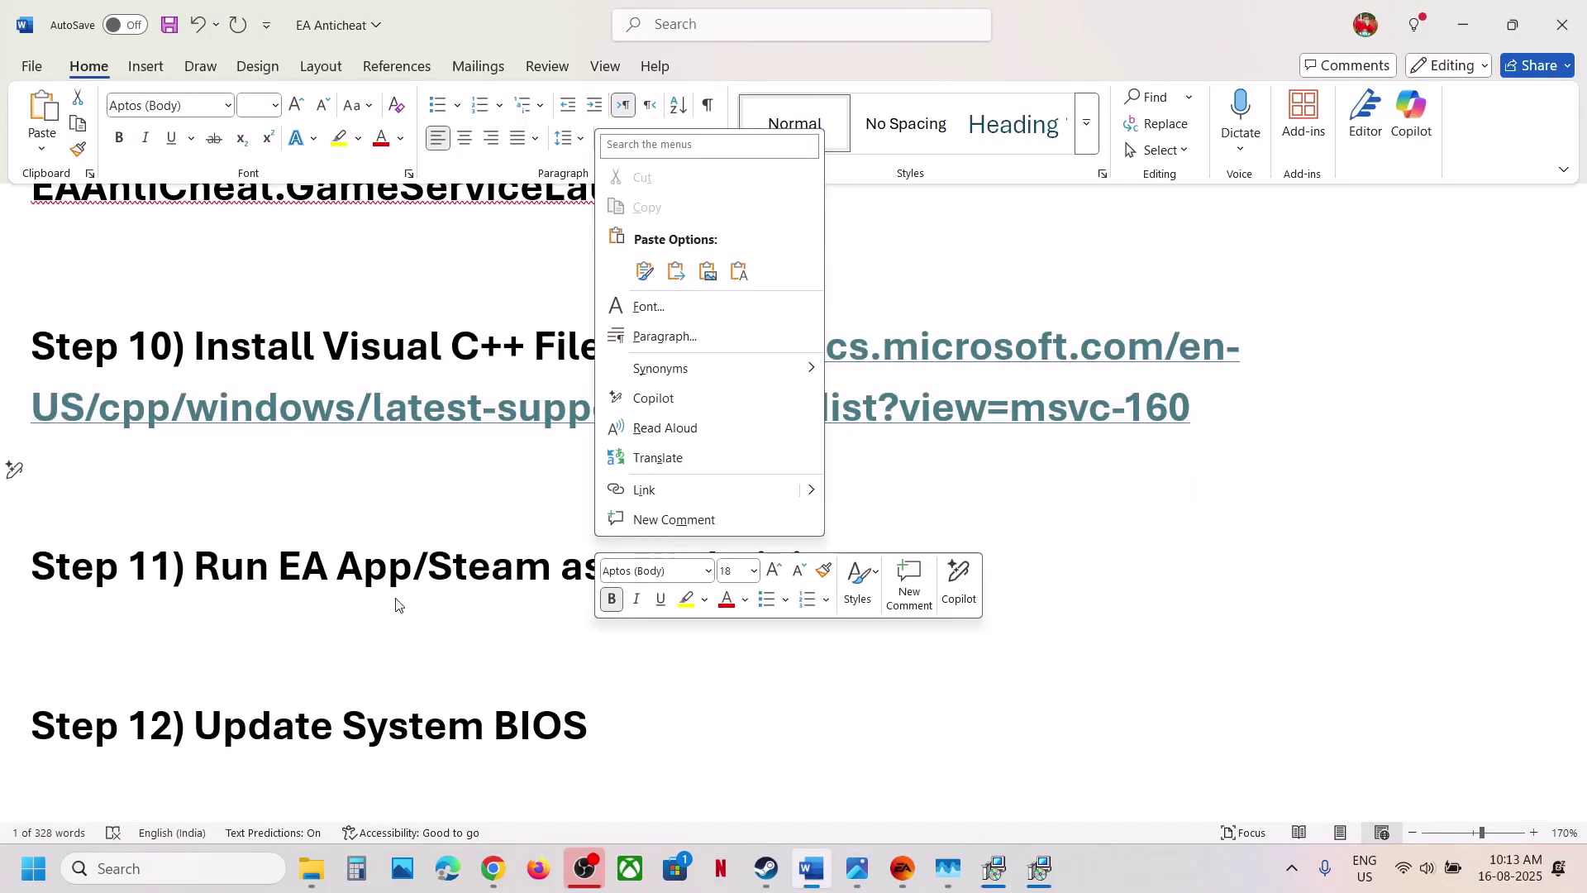
pyautogui.click(453, 604)
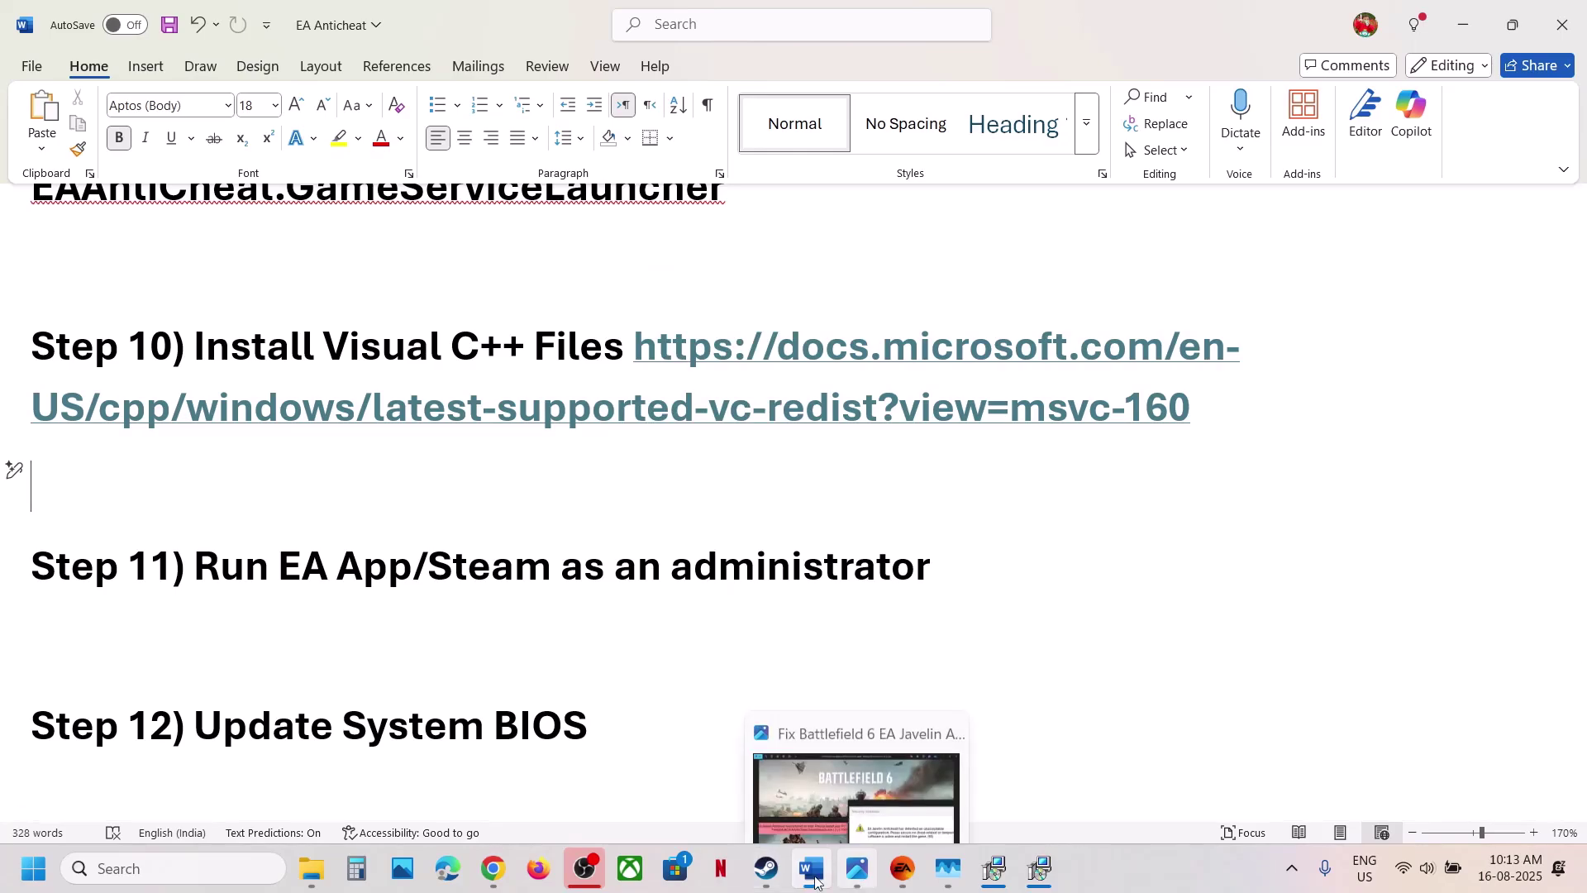
pyautogui.click(766, 868)
# Exit Steam and relaunch it as administrator from a 'steam' Windows search.
pyautogui.click(54, 19)
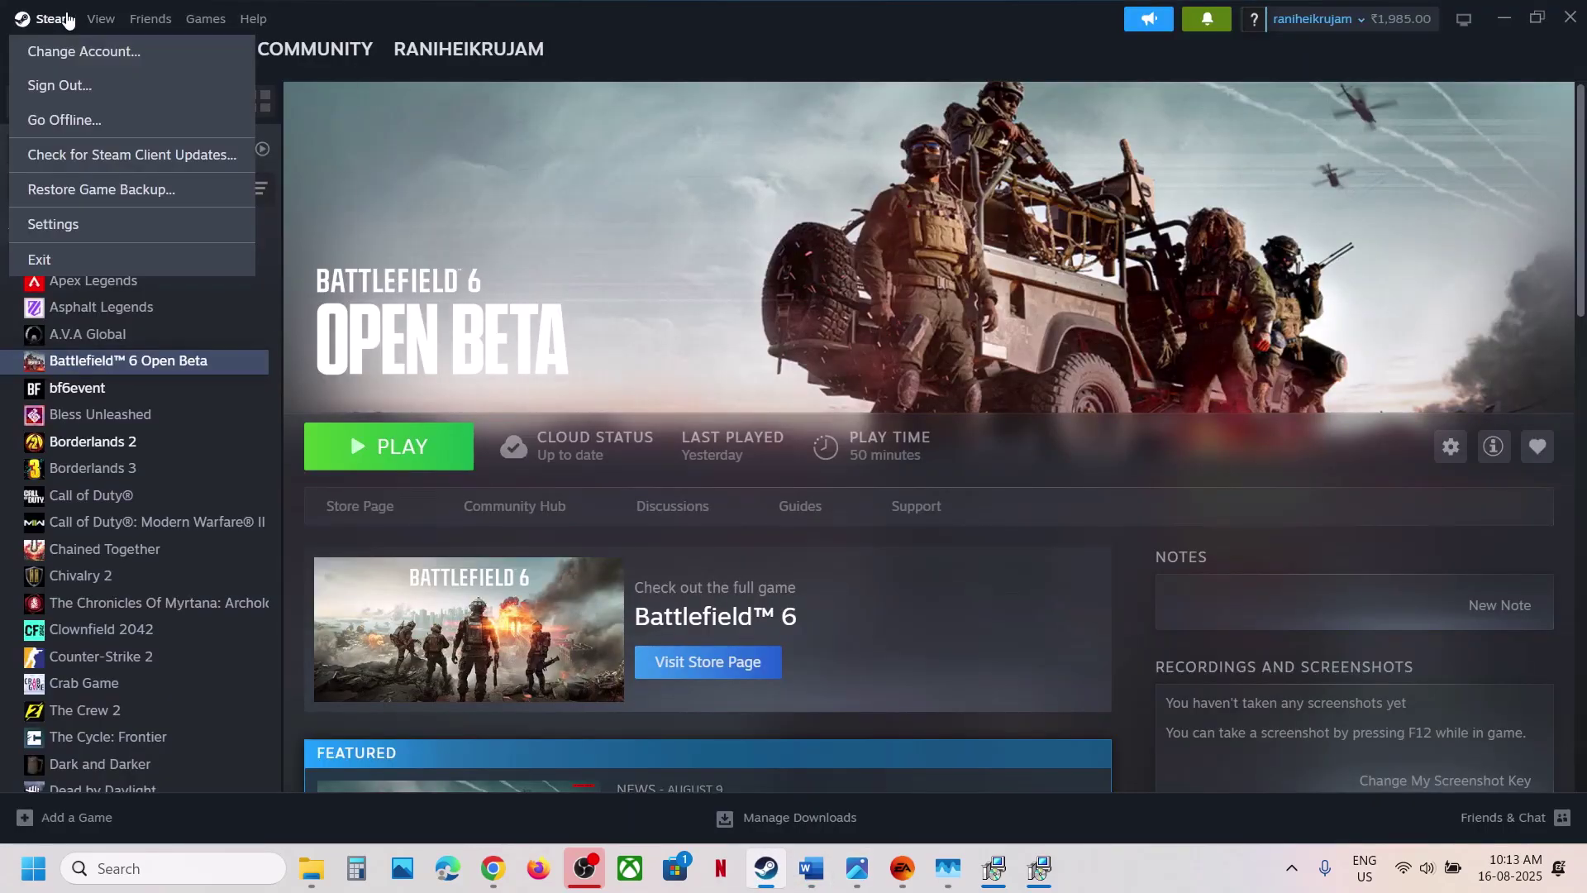
pyautogui.click(184, 872)
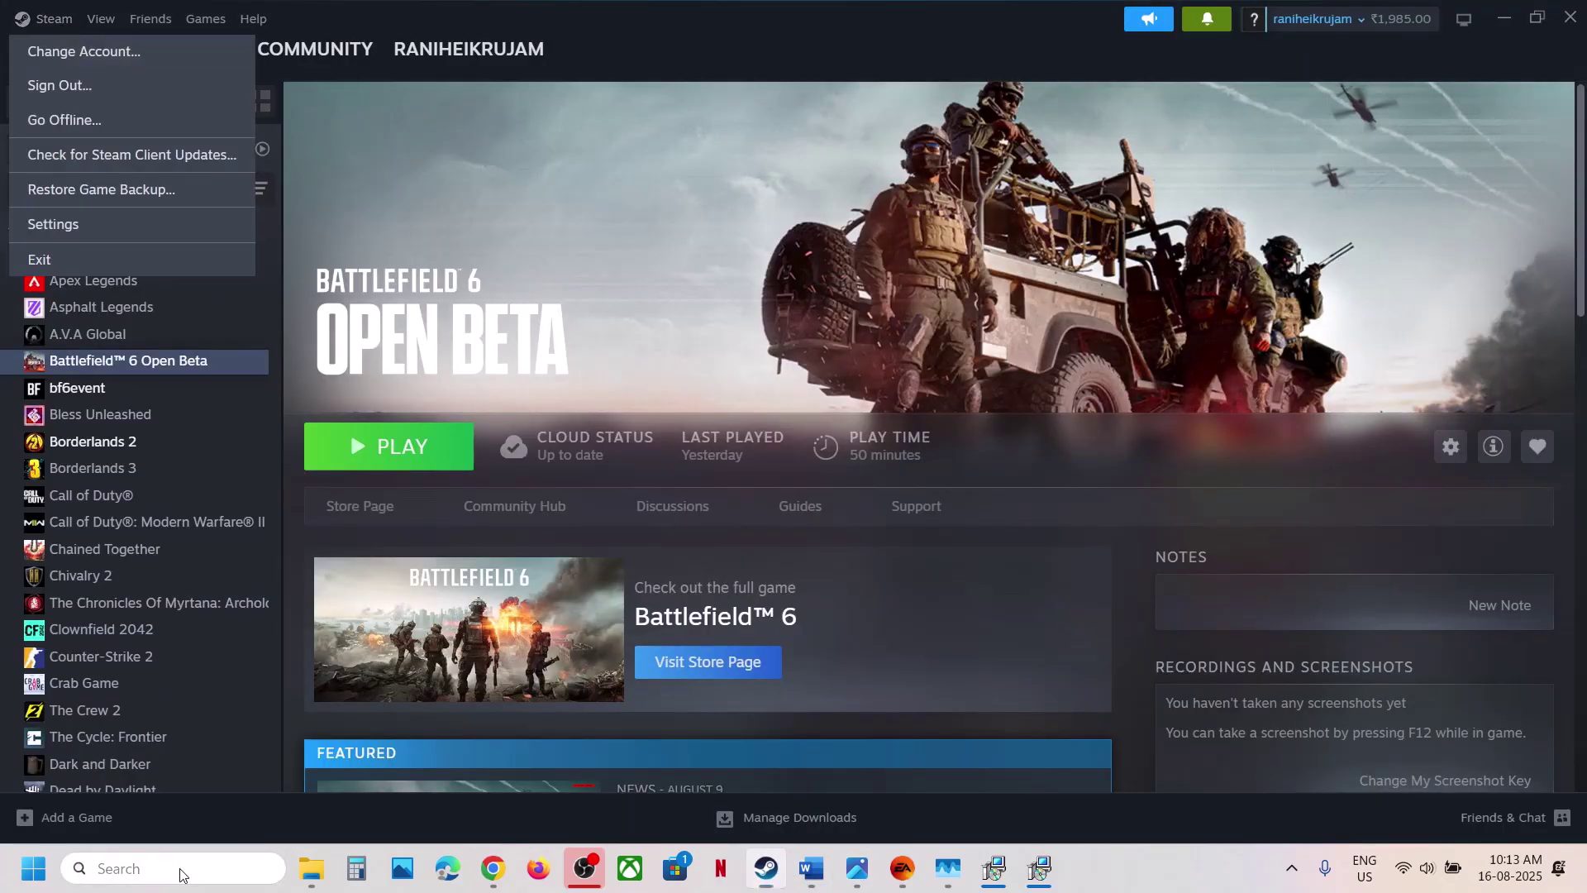
pyautogui.write('steam')
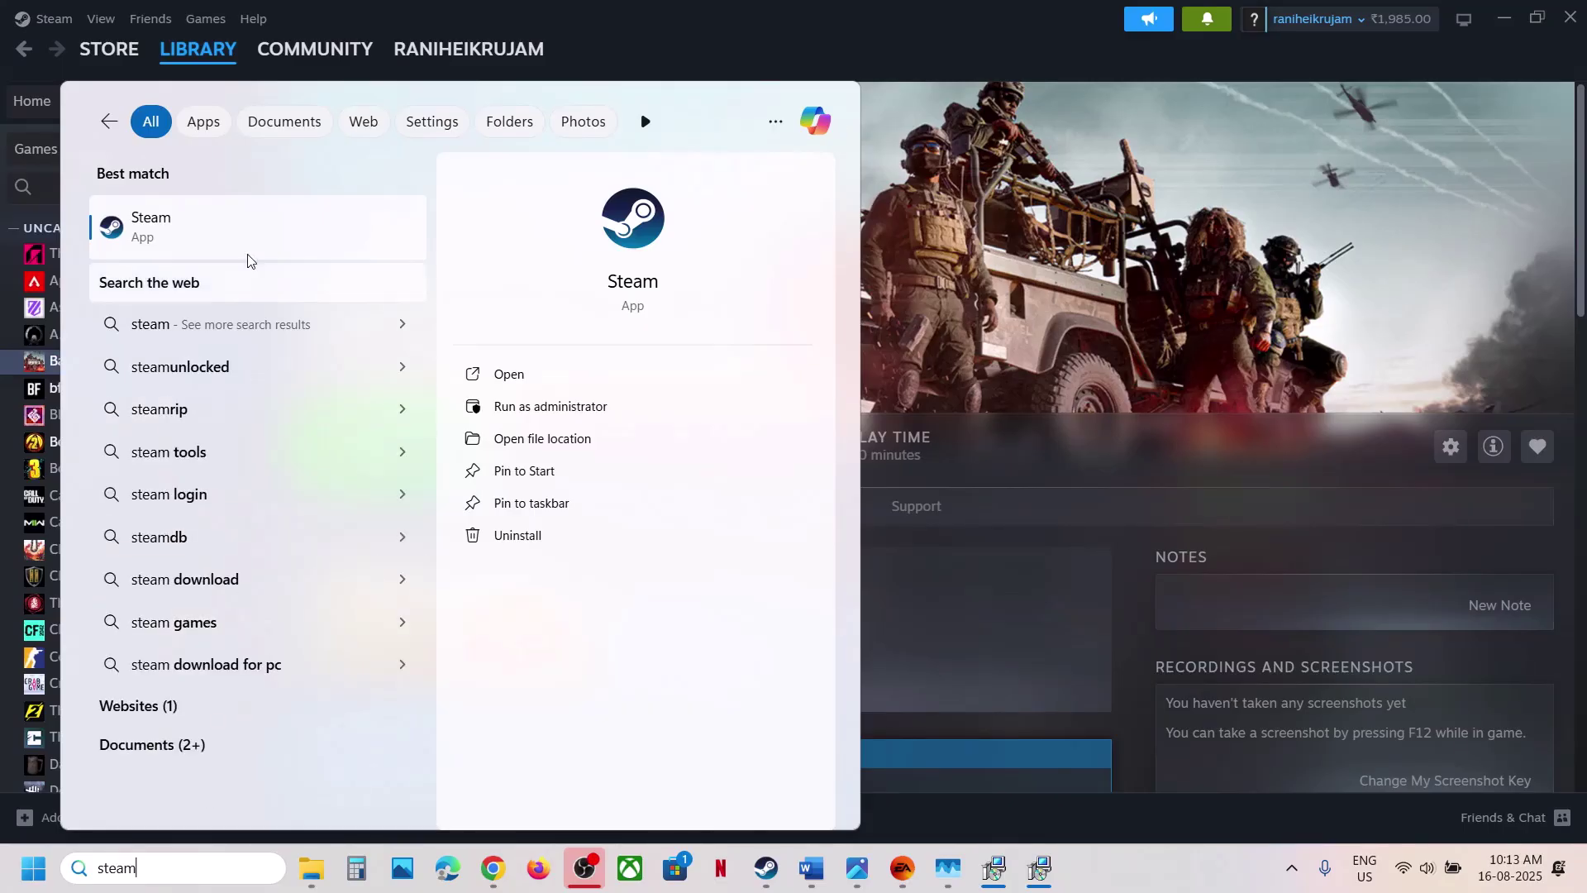
pyautogui.rightClick(234, 239)
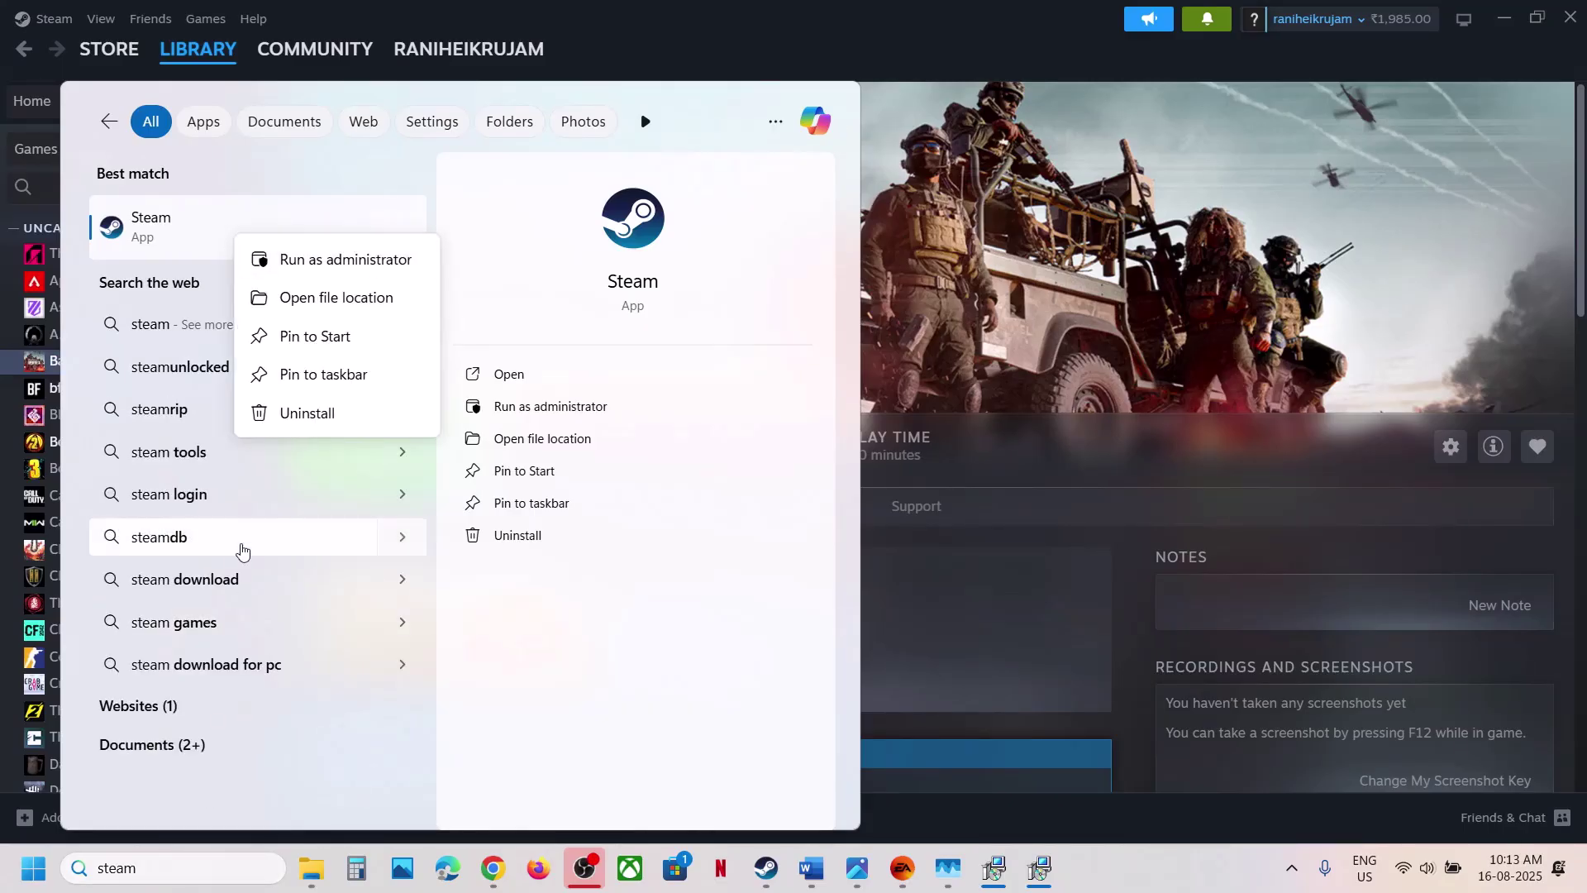
# Exit the EA app and relaunch it as administrator from an 'ea' Windows search.
pyautogui.click(900, 878)
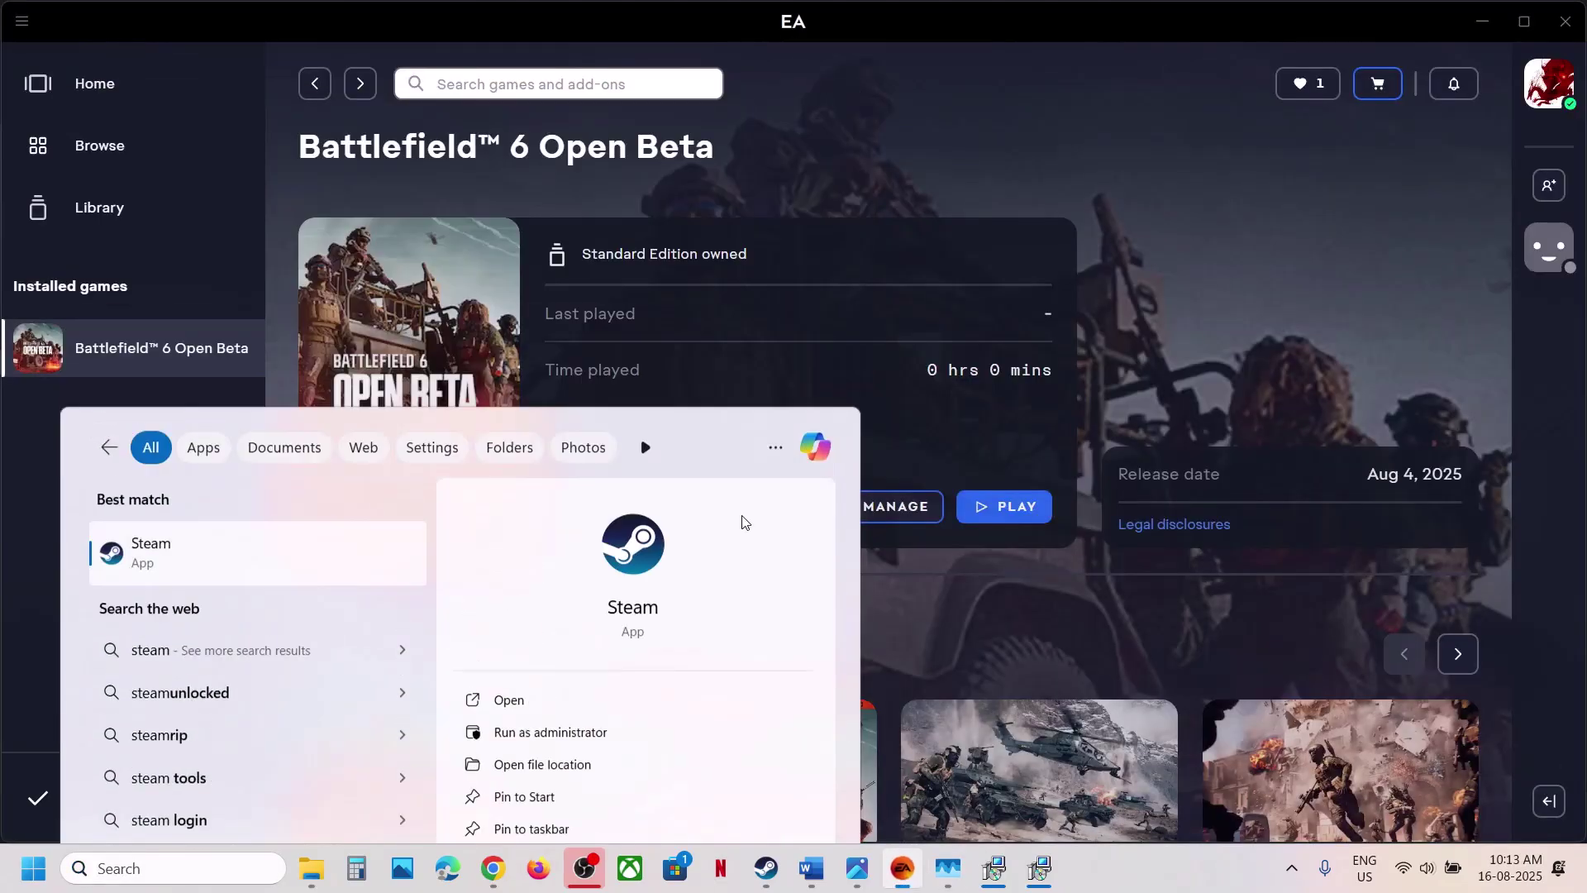
pyautogui.click(23, 25)
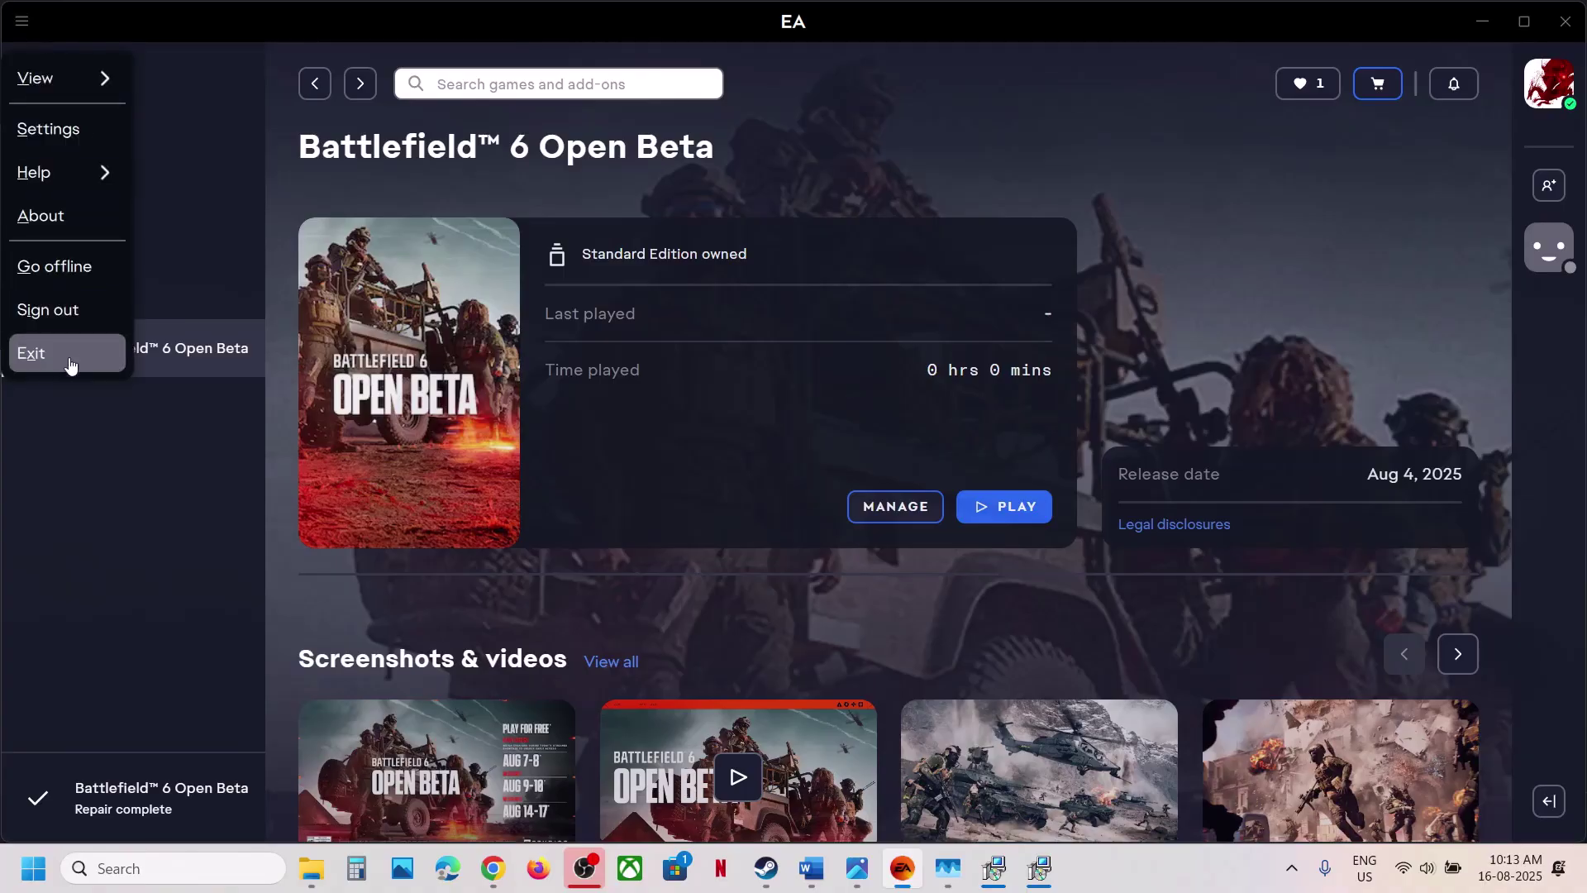
pyautogui.click(184, 872)
pyautogui.write('ea')
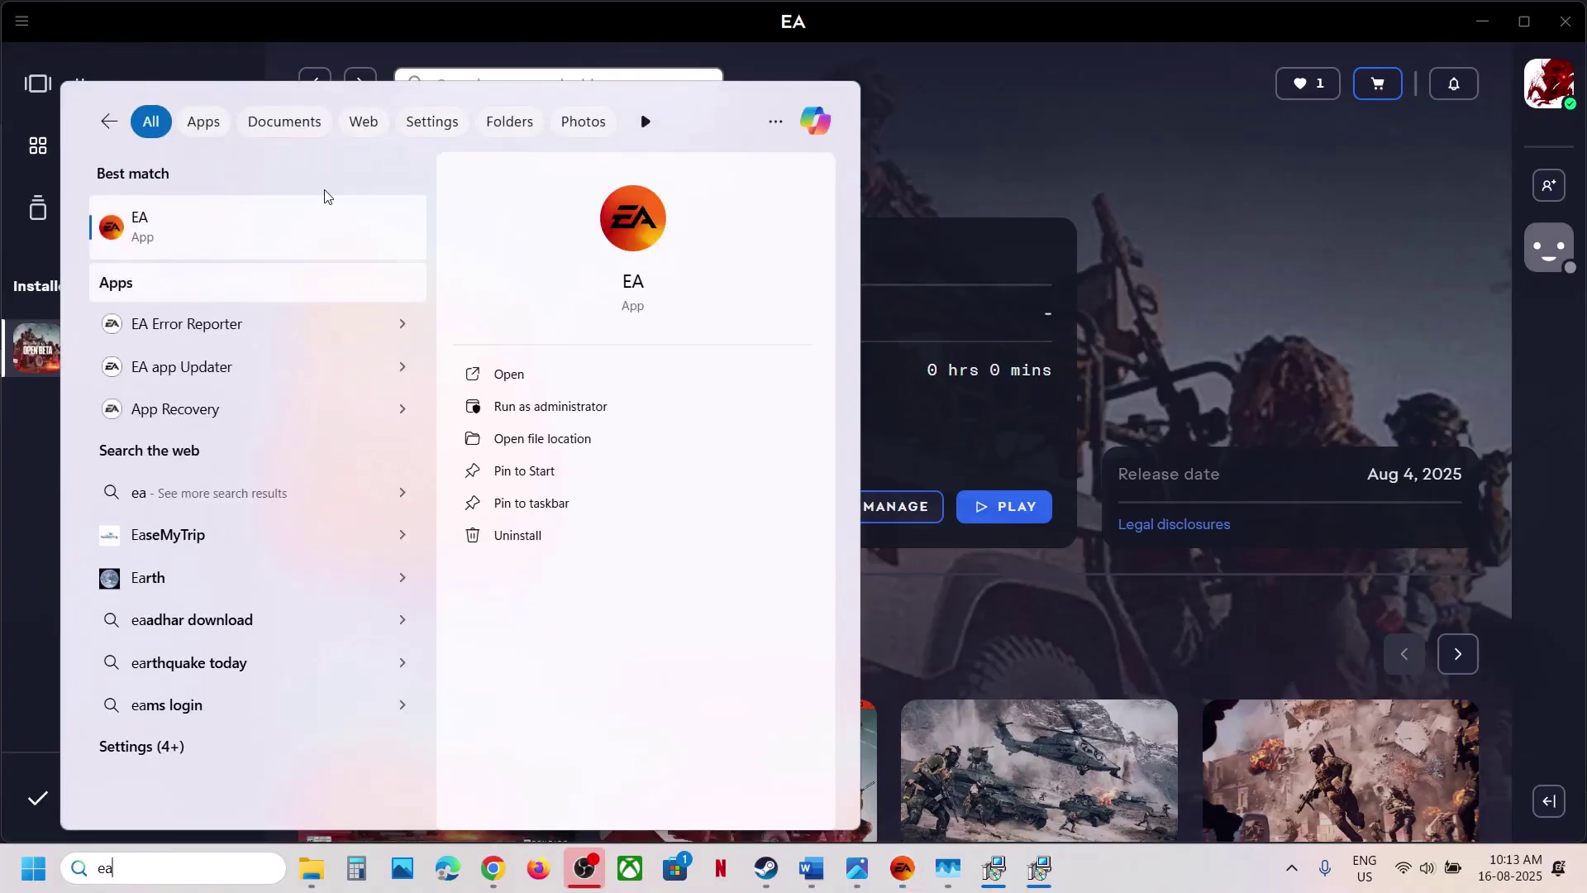
pyautogui.rightClick(210, 252)
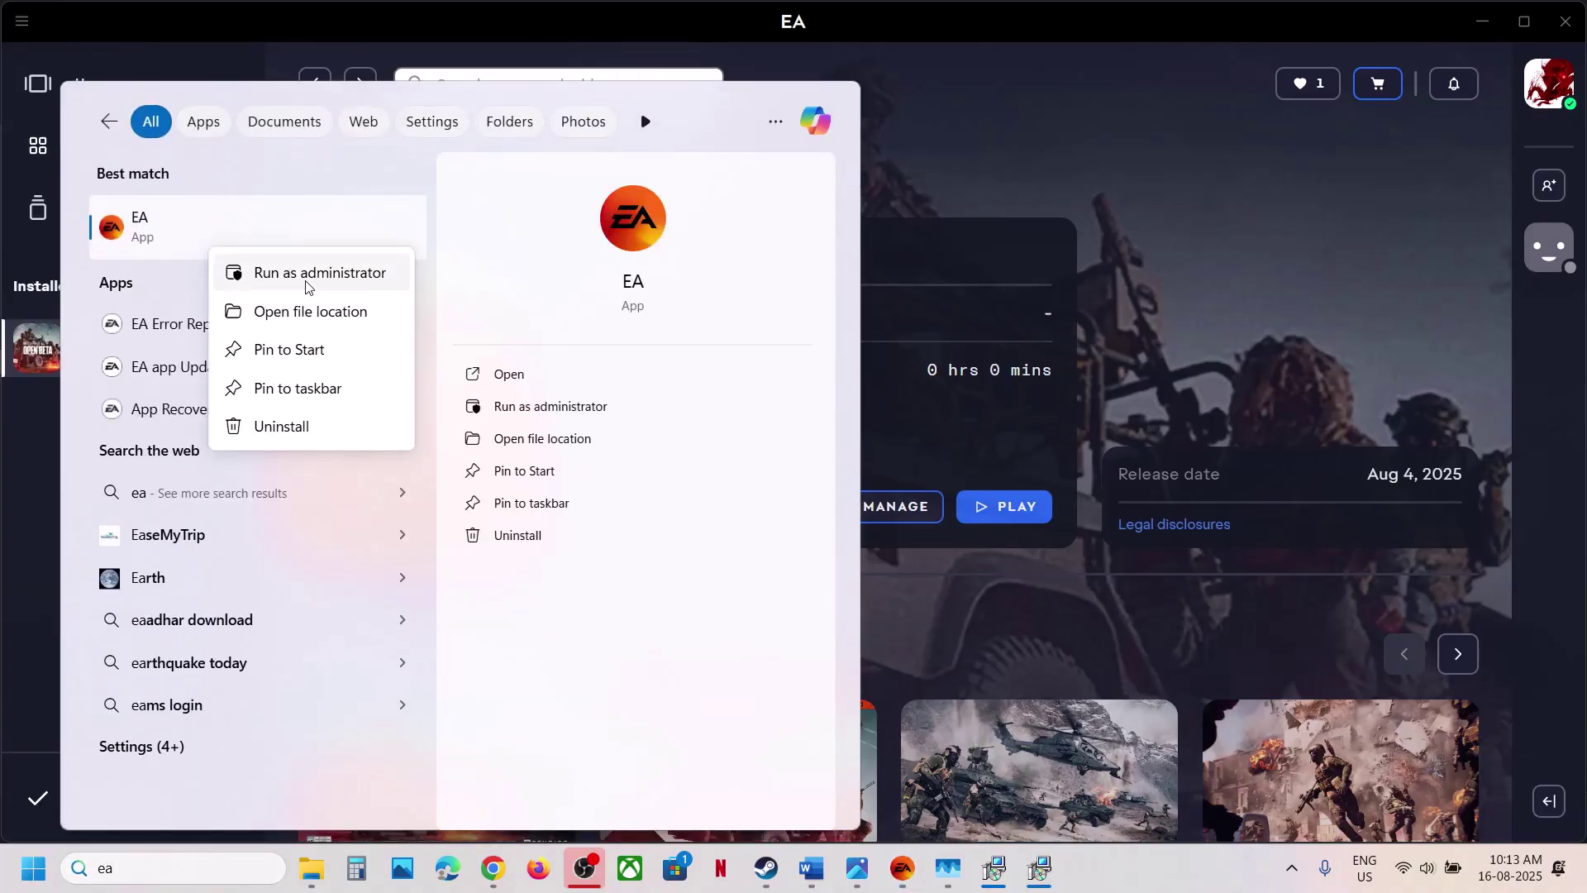
pyautogui.click(1099, 450)
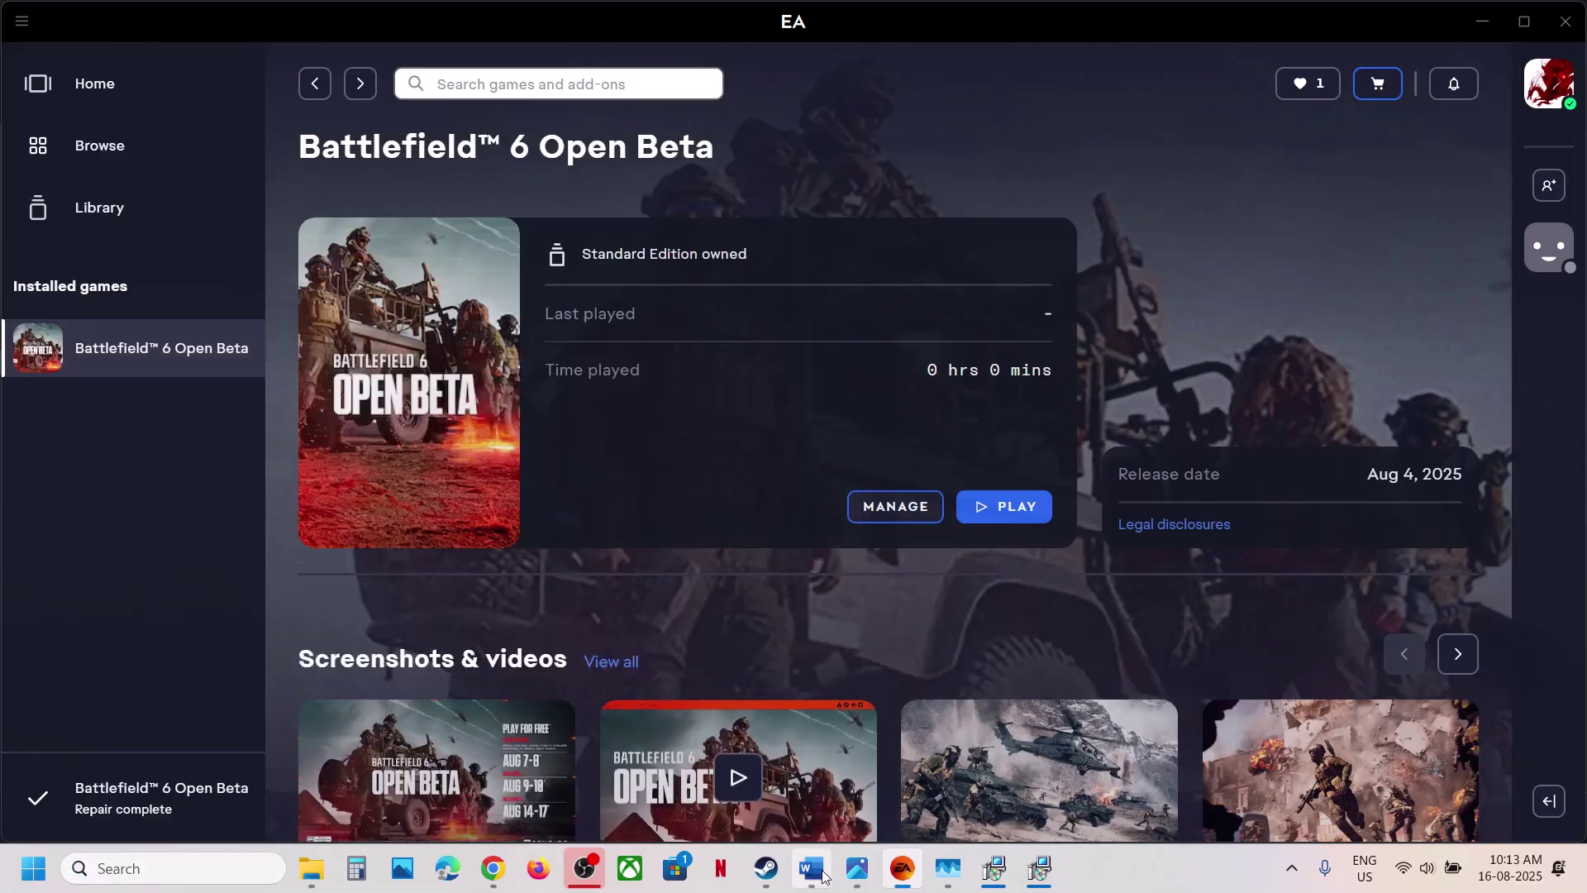
# Highlight 'Update System BIOS' in the Word notes and briefly check the quick settings panel.
pyautogui.hotkey('alt', 'Tab')
pyautogui.scroll(-1, 514, 515)
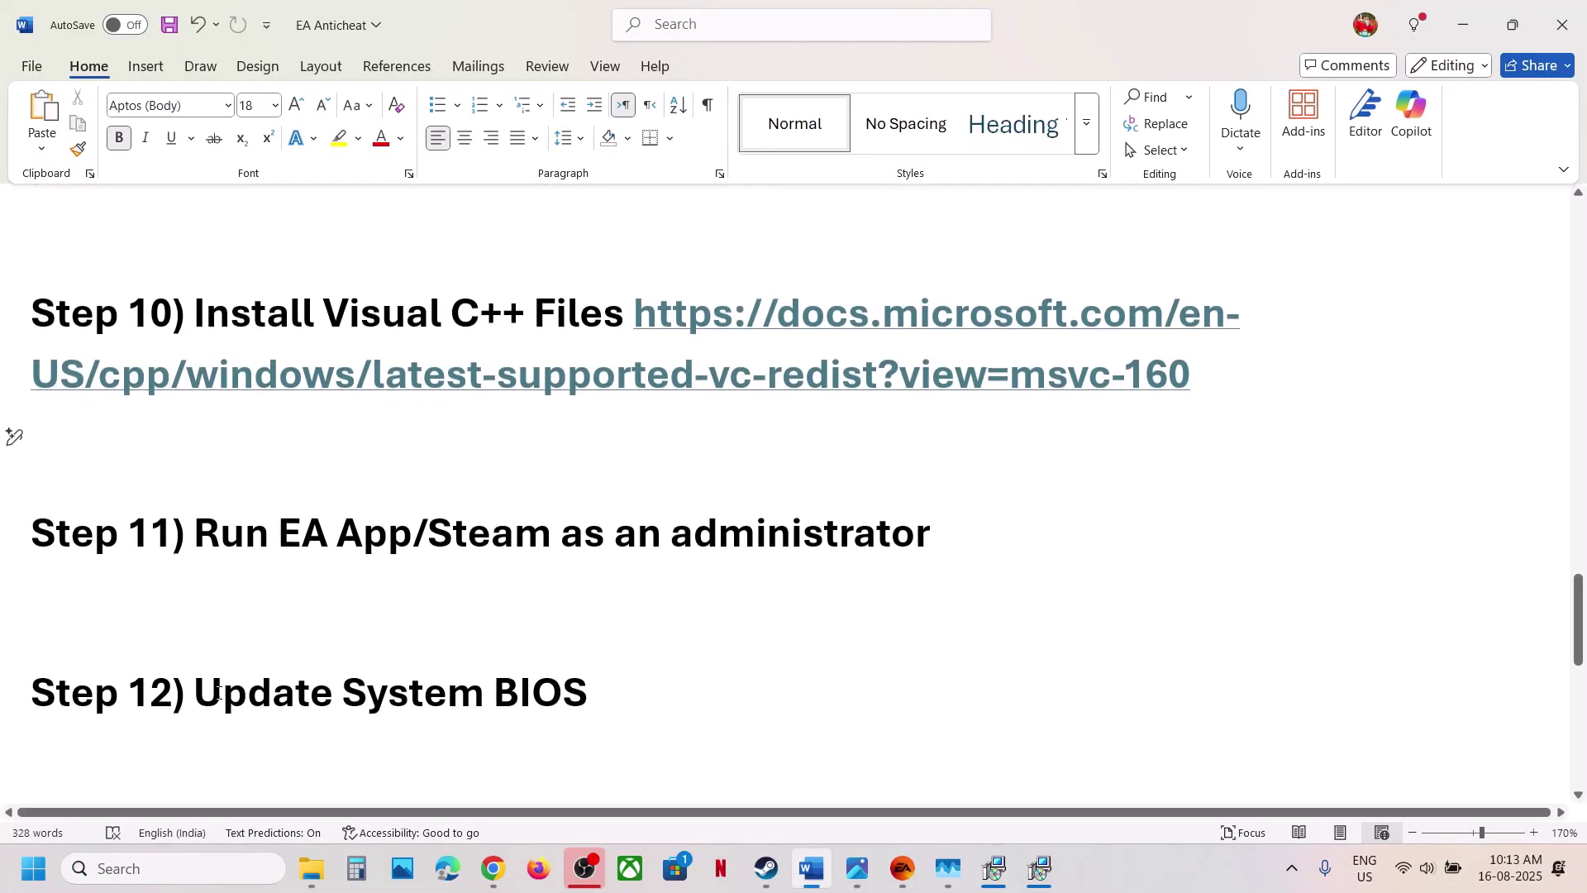
pyautogui.moveTo(218, 692); pyautogui.dragTo(539, 678)
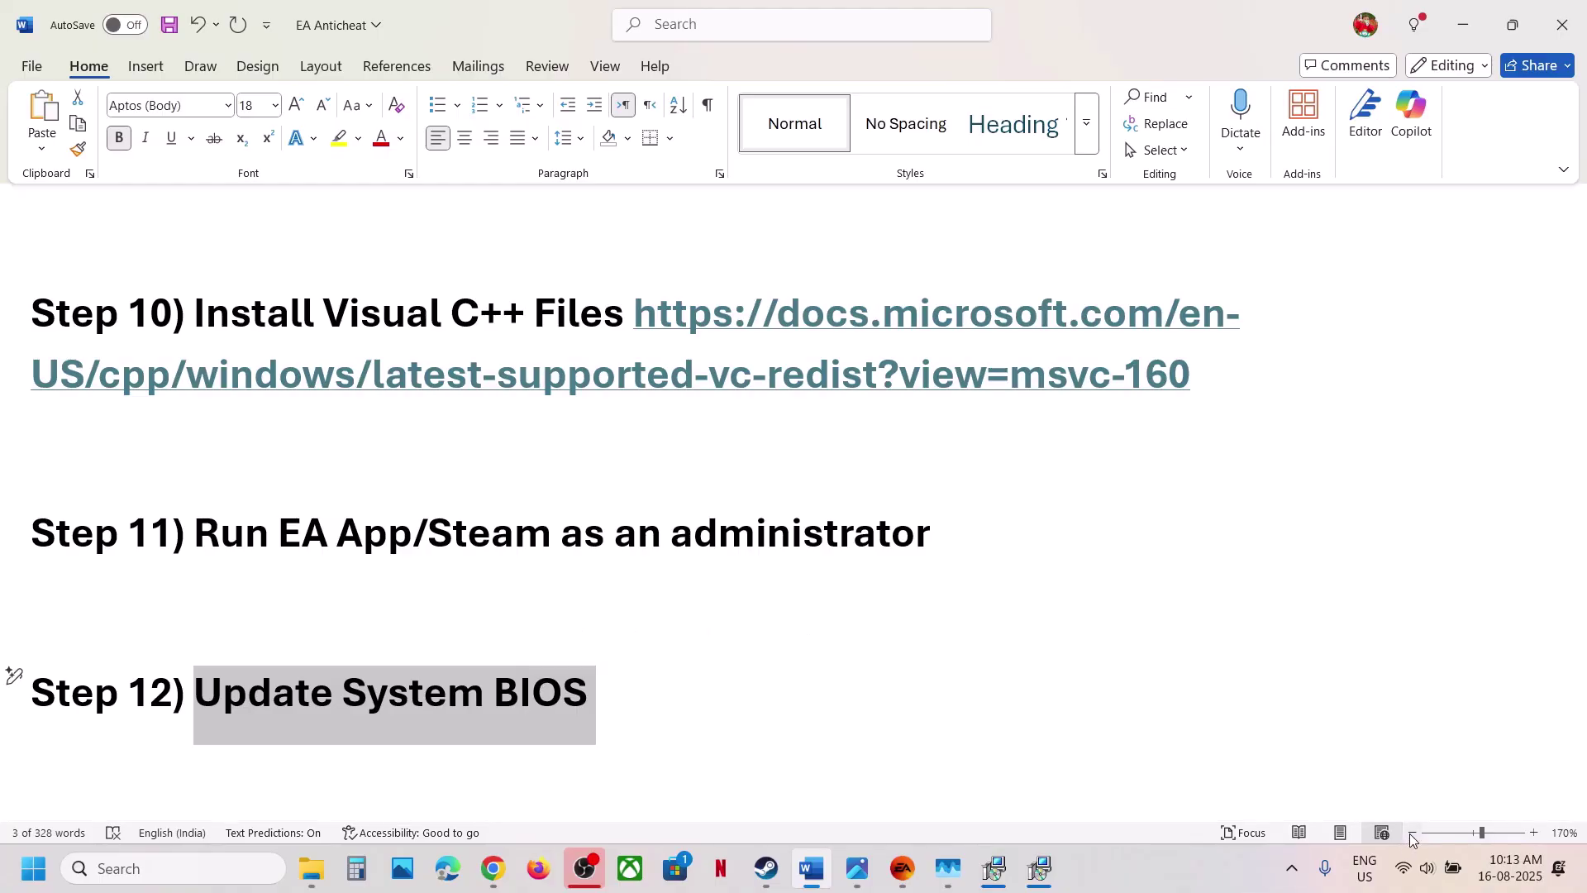
pyautogui.click(1451, 883)
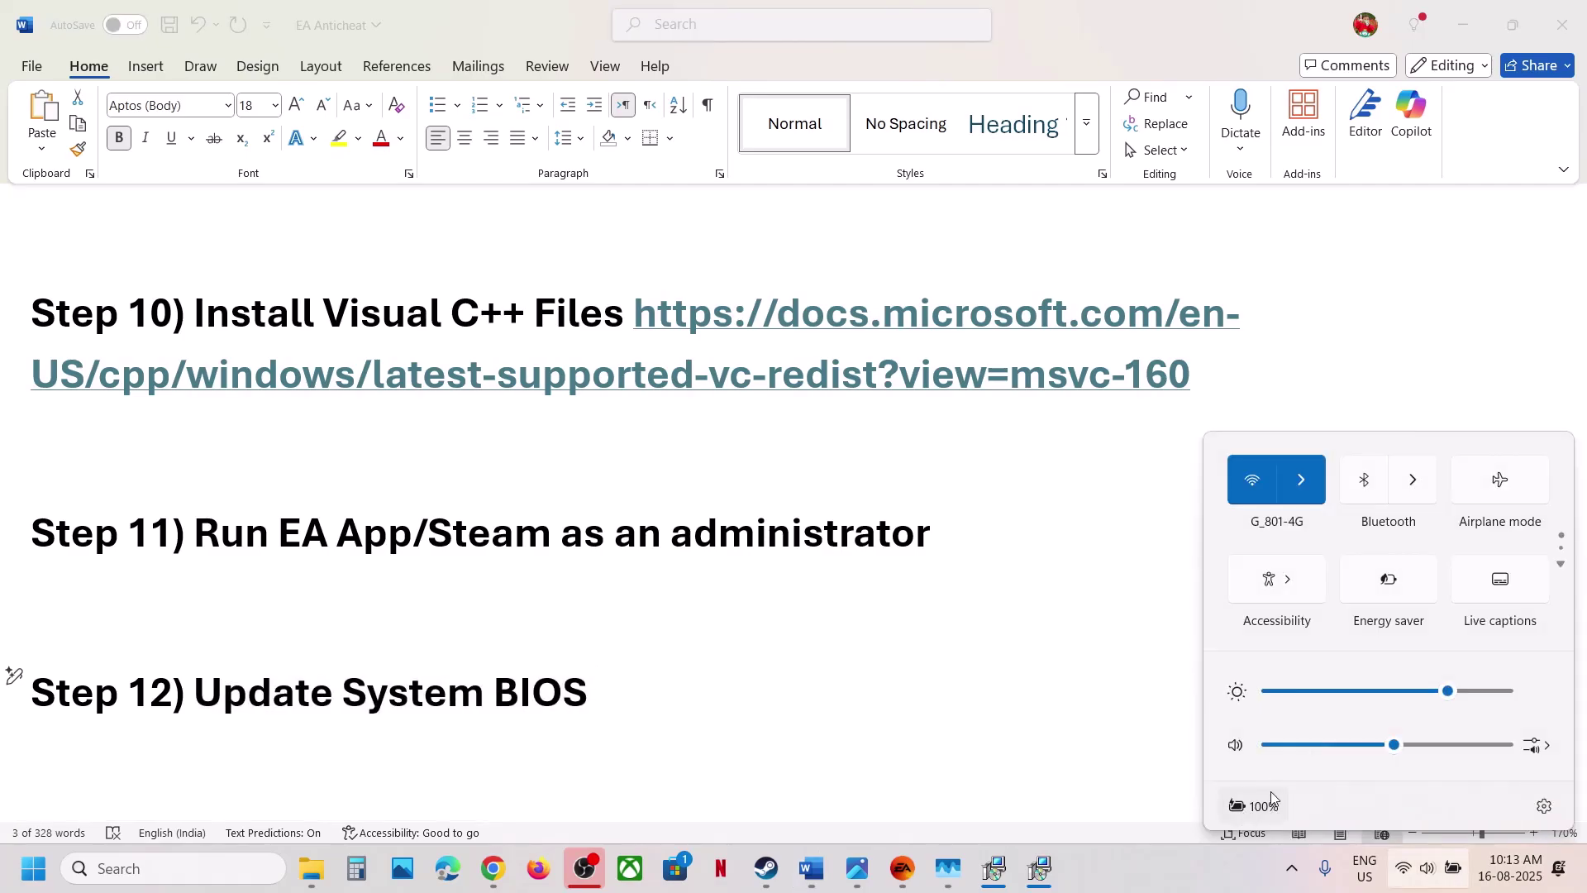
pyautogui.moveTo(1254, 808)
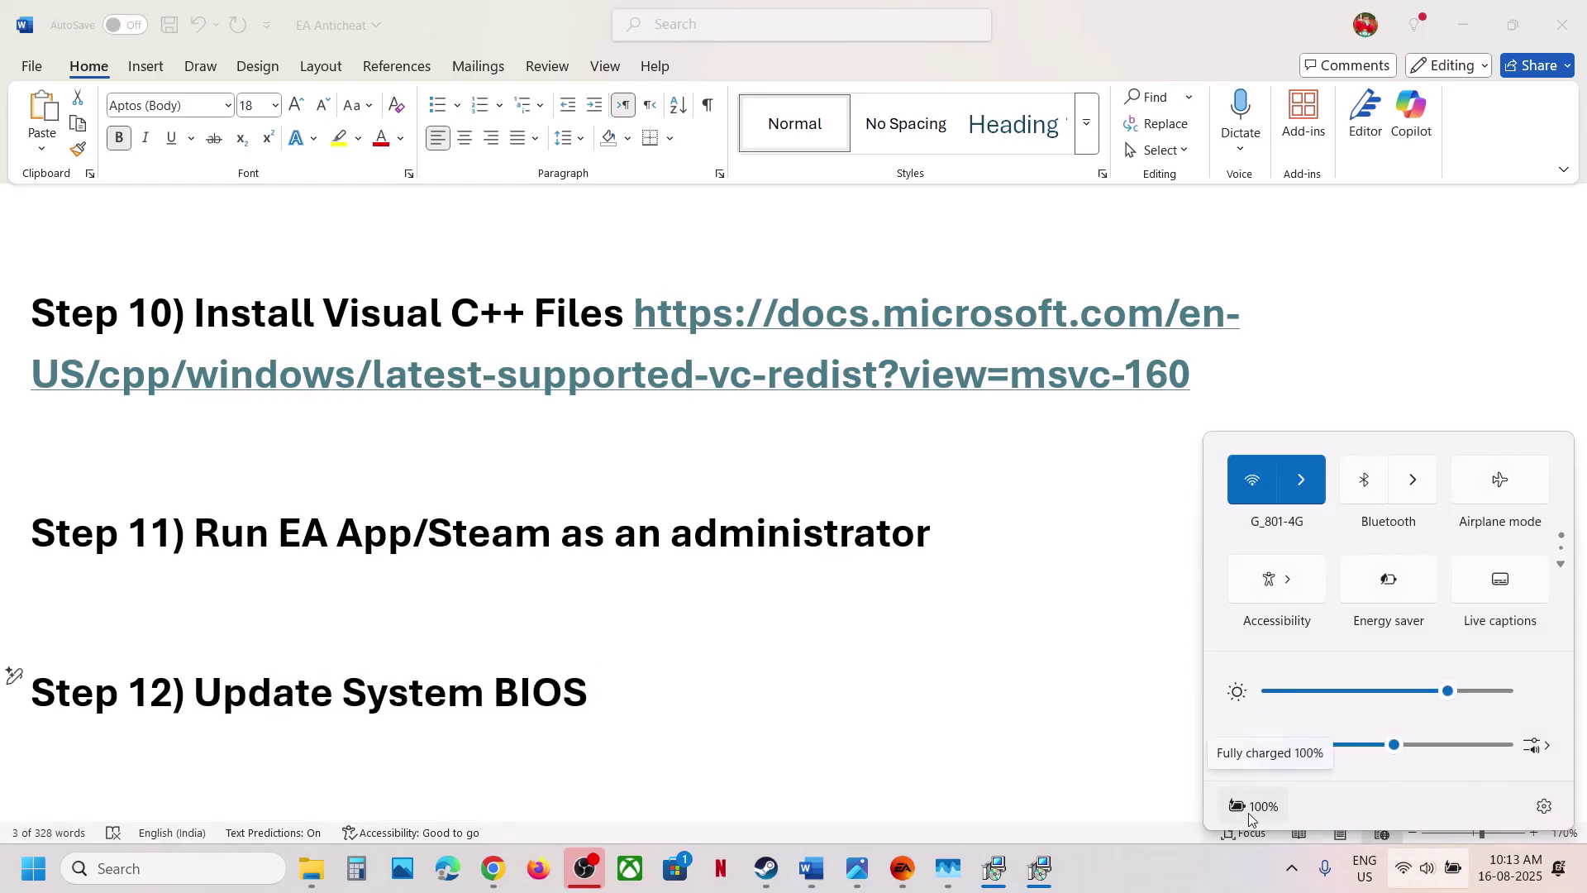
pyautogui.click(584, 658)
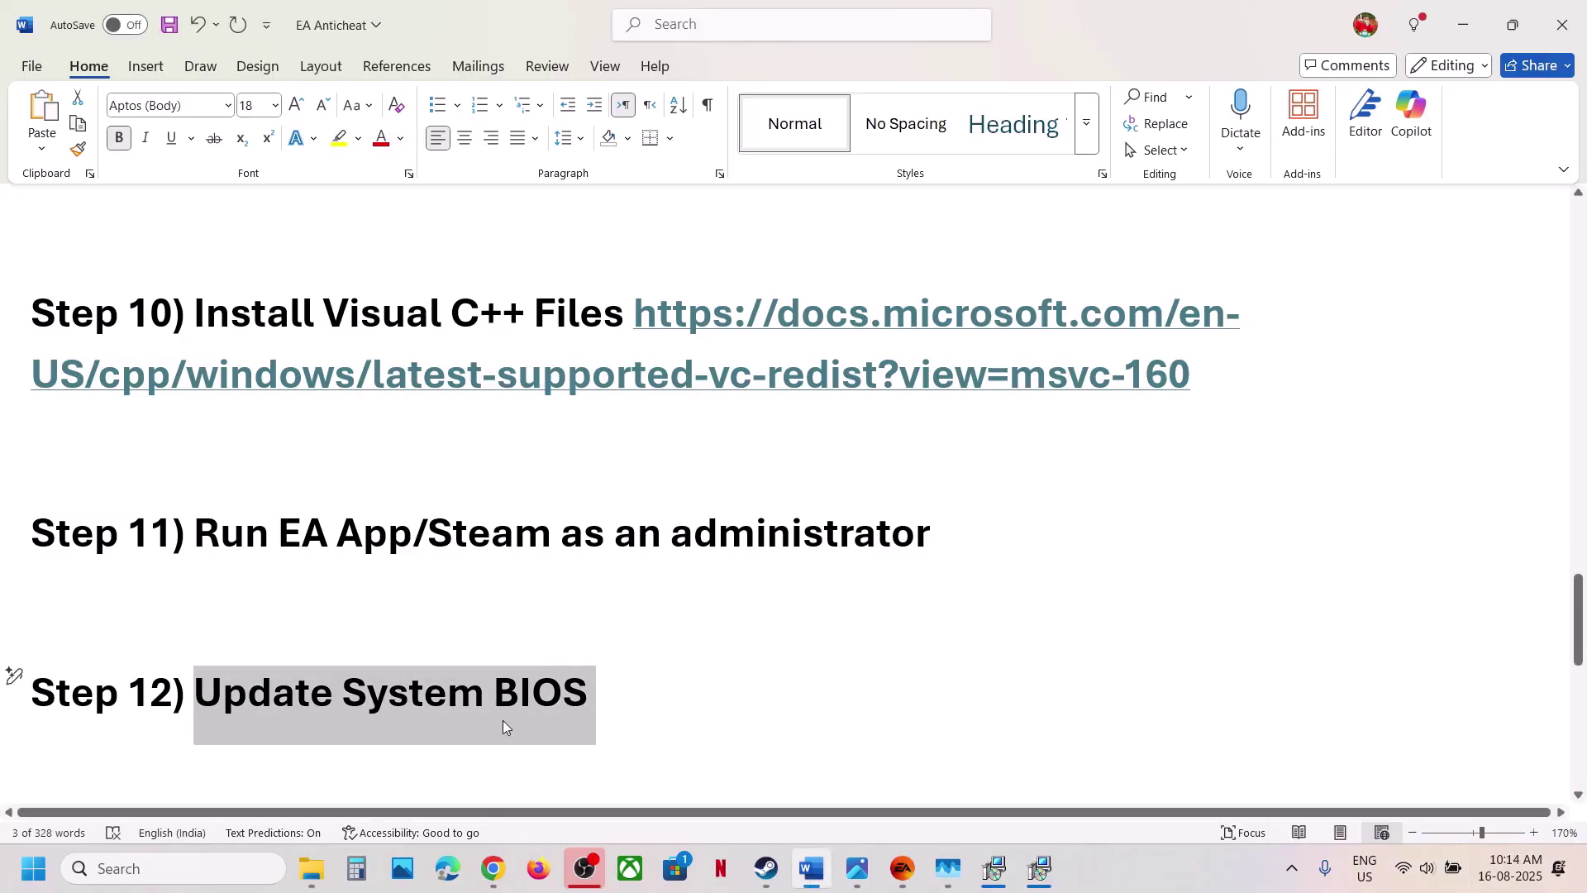
# Select the Step 13 text about reinstalling the game to a different drive.
pyautogui.scroll(-3, 502, 720)
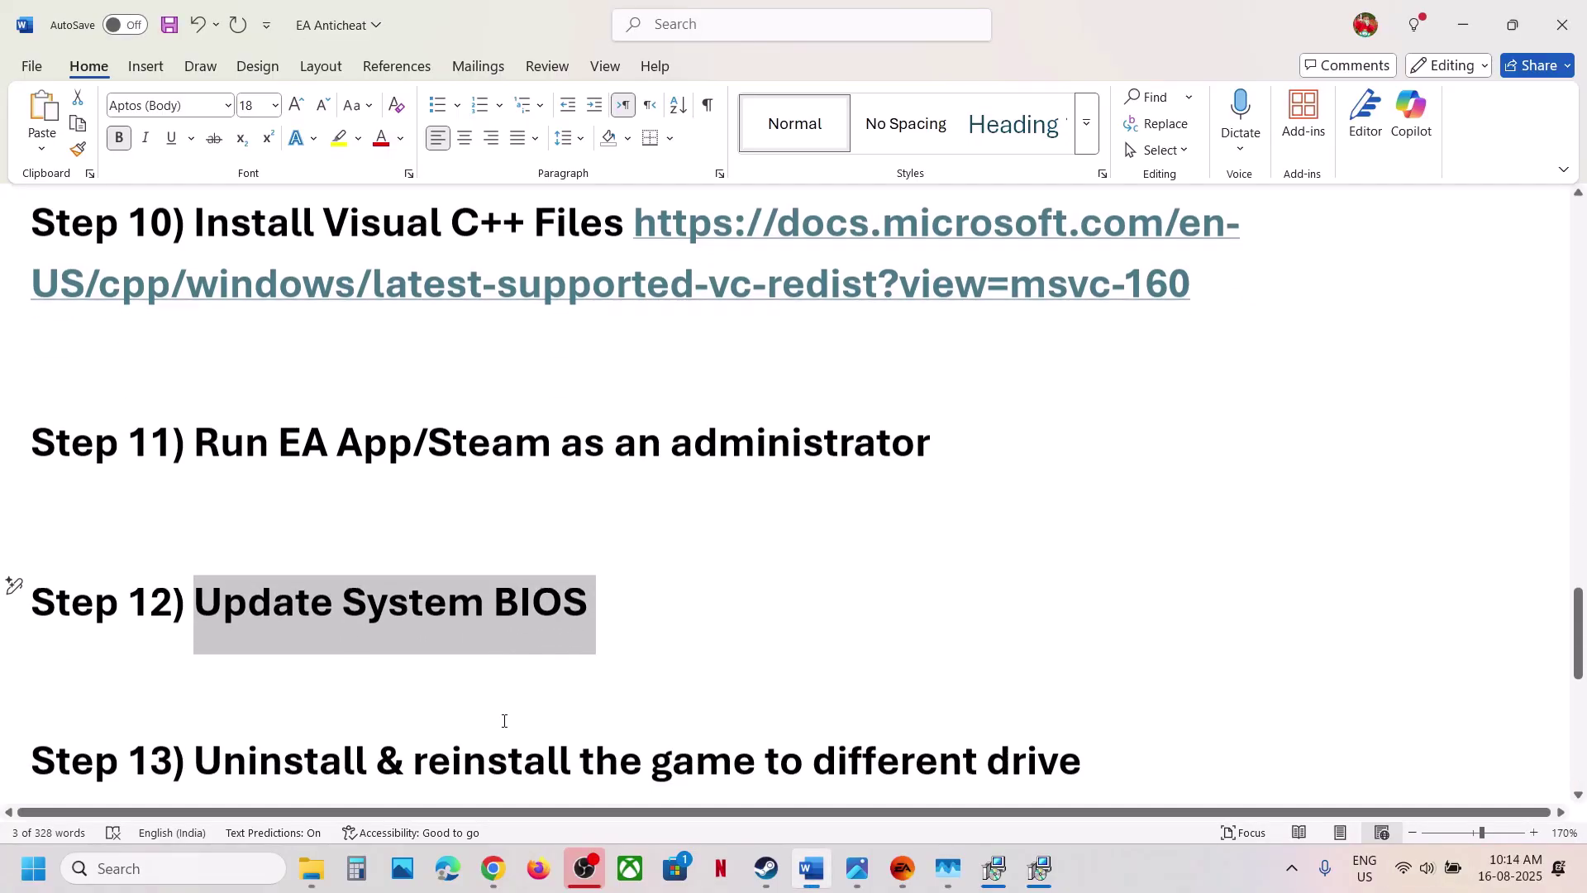
pyautogui.scroll(1, 504, 719)
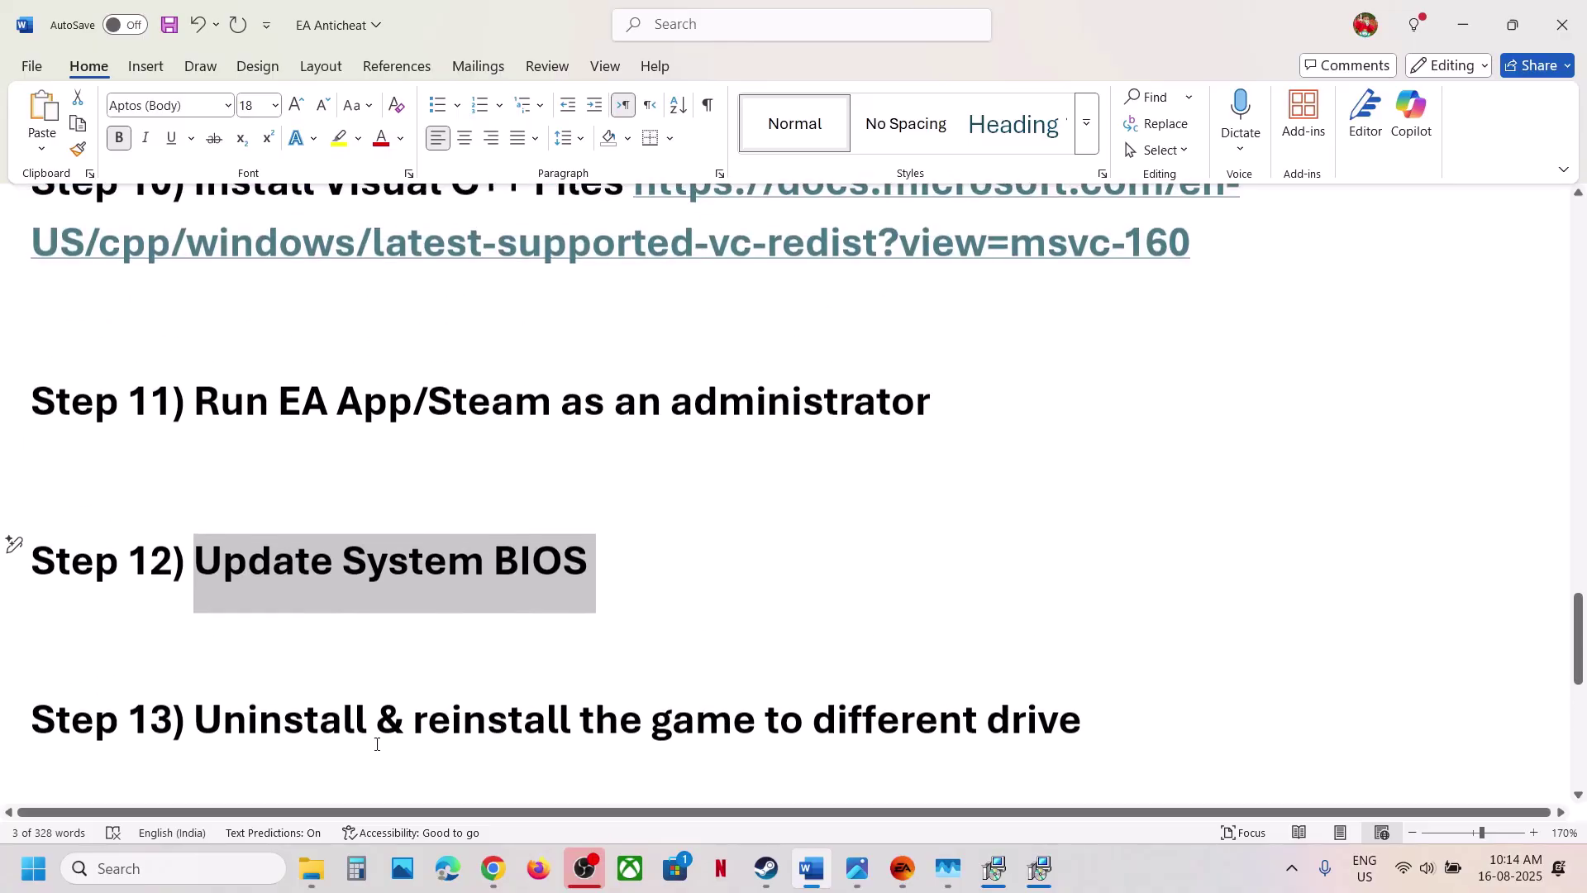
pyautogui.moveTo(248, 754); pyautogui.dragTo(1091, 719)
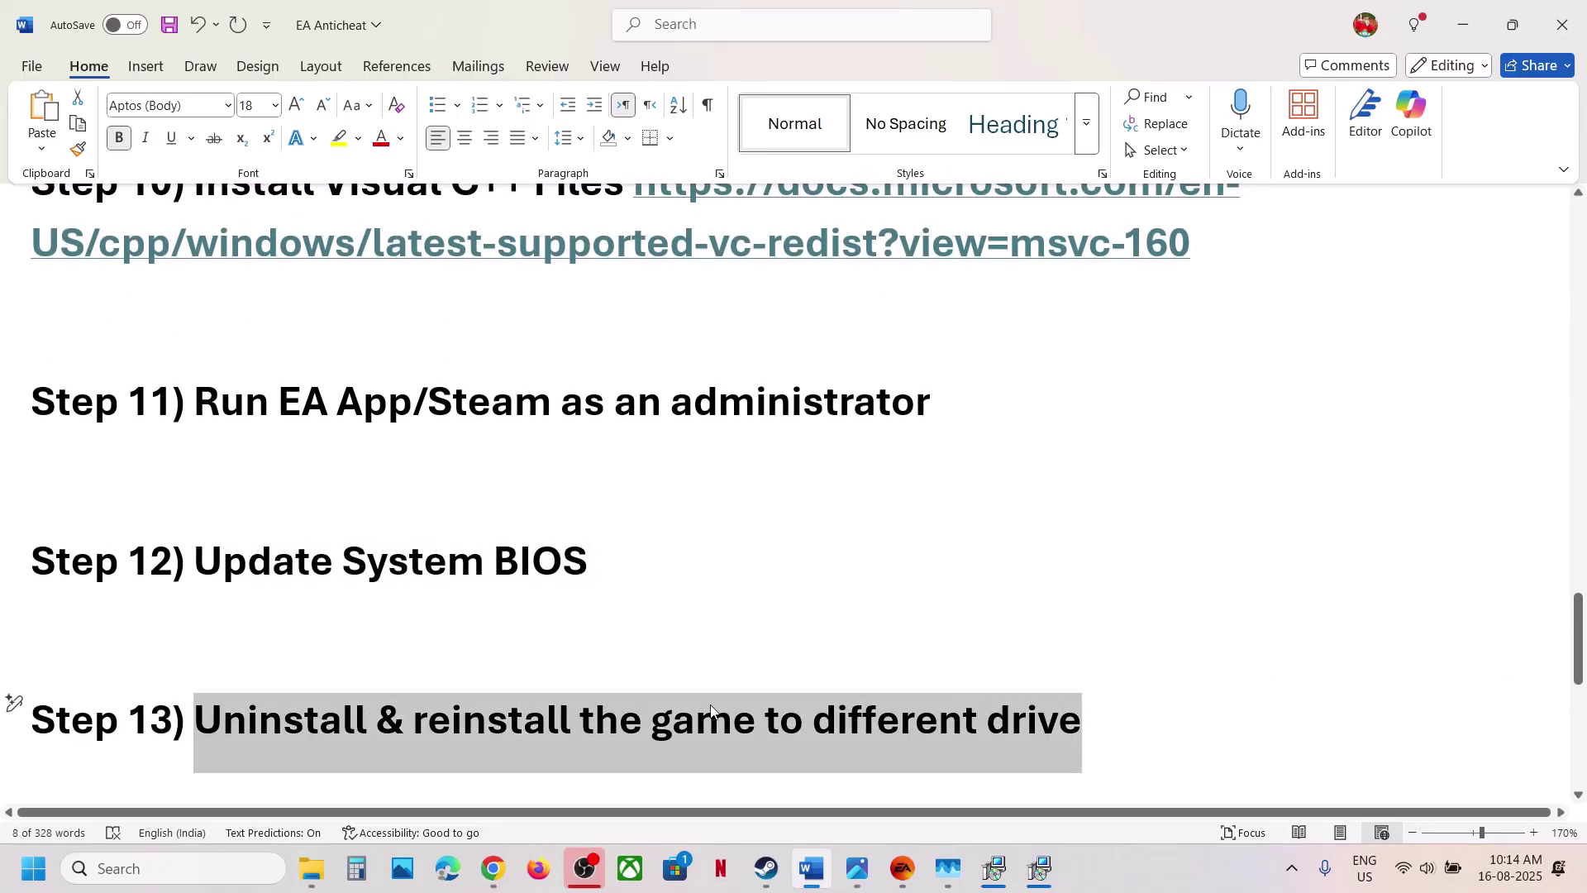
pyautogui.click(752, 883)
# Bring up Battlefield 6 Open Beta's Steam options, then return to the Word notes at Step 13.
pyautogui.rightClick(171, 367)
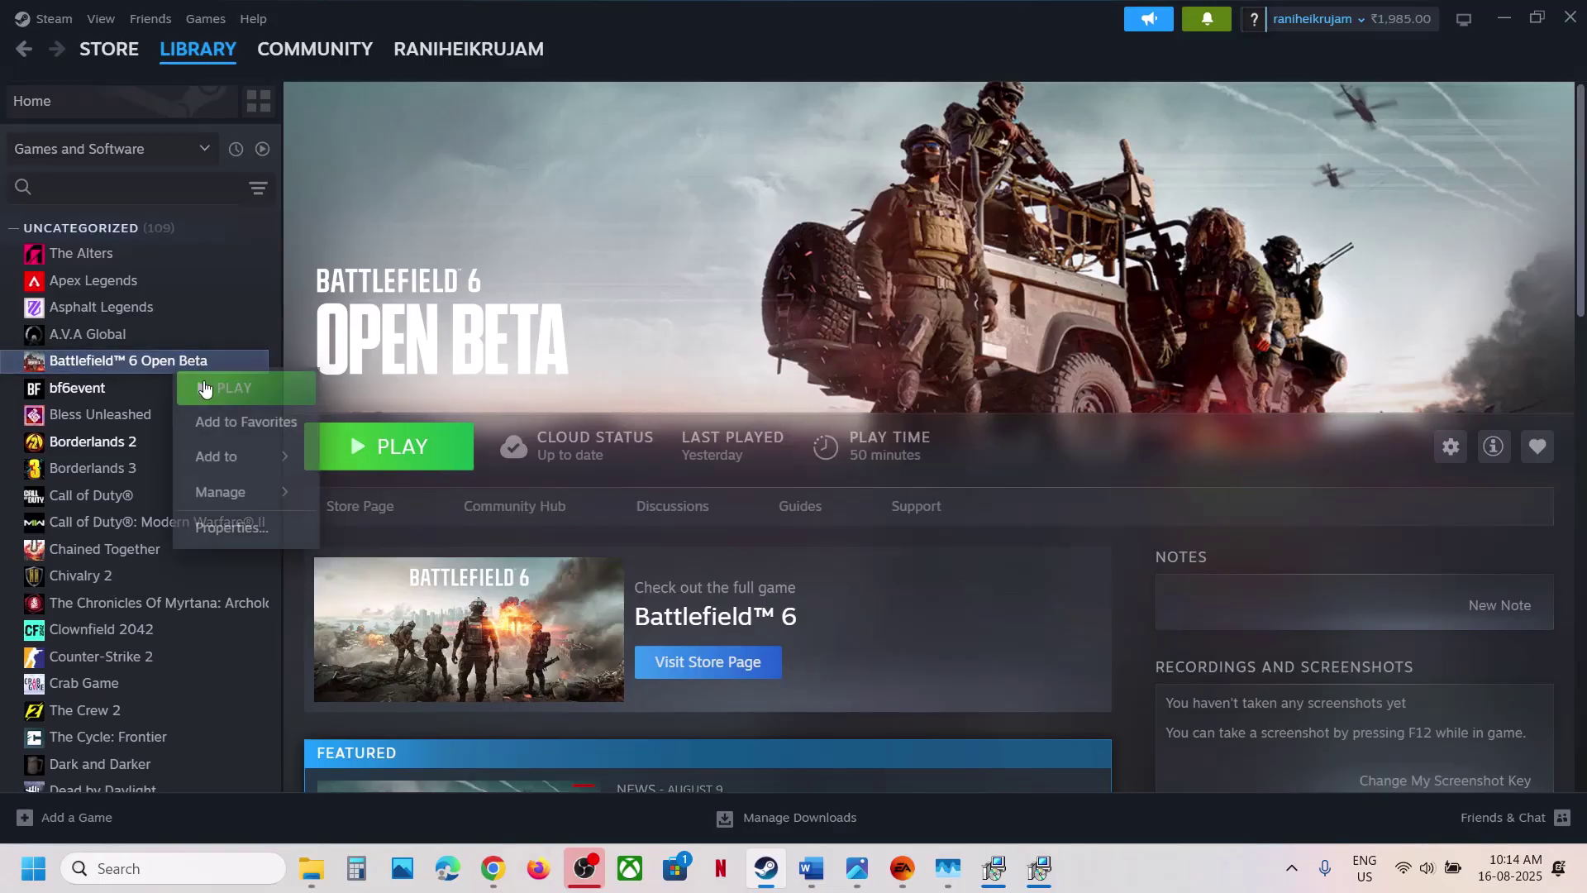
pyautogui.moveTo(236, 489)
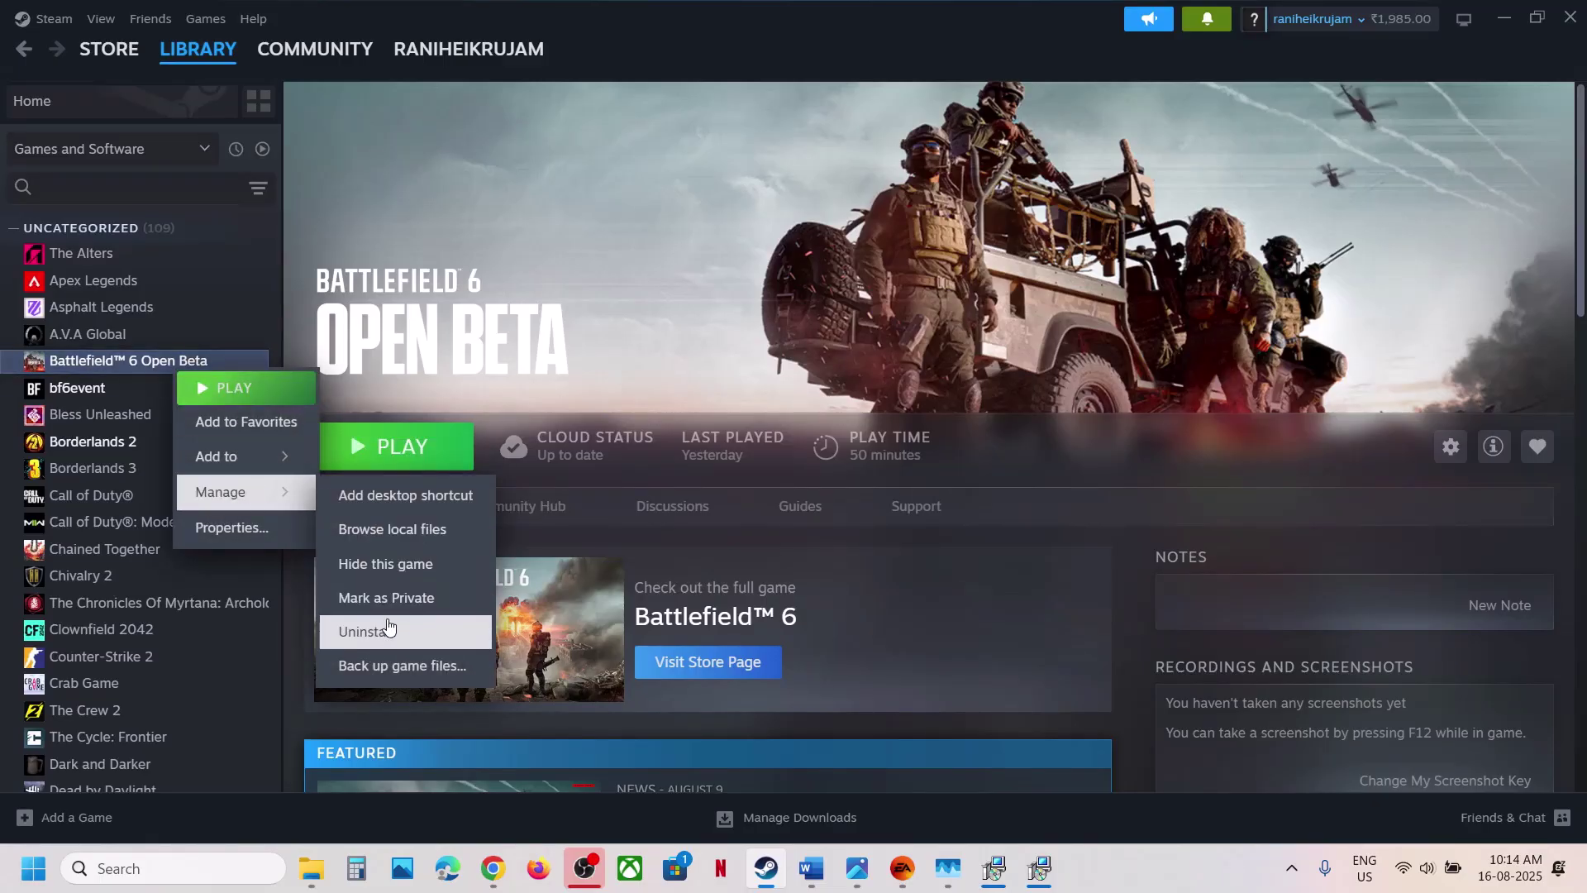
pyautogui.click(811, 868)
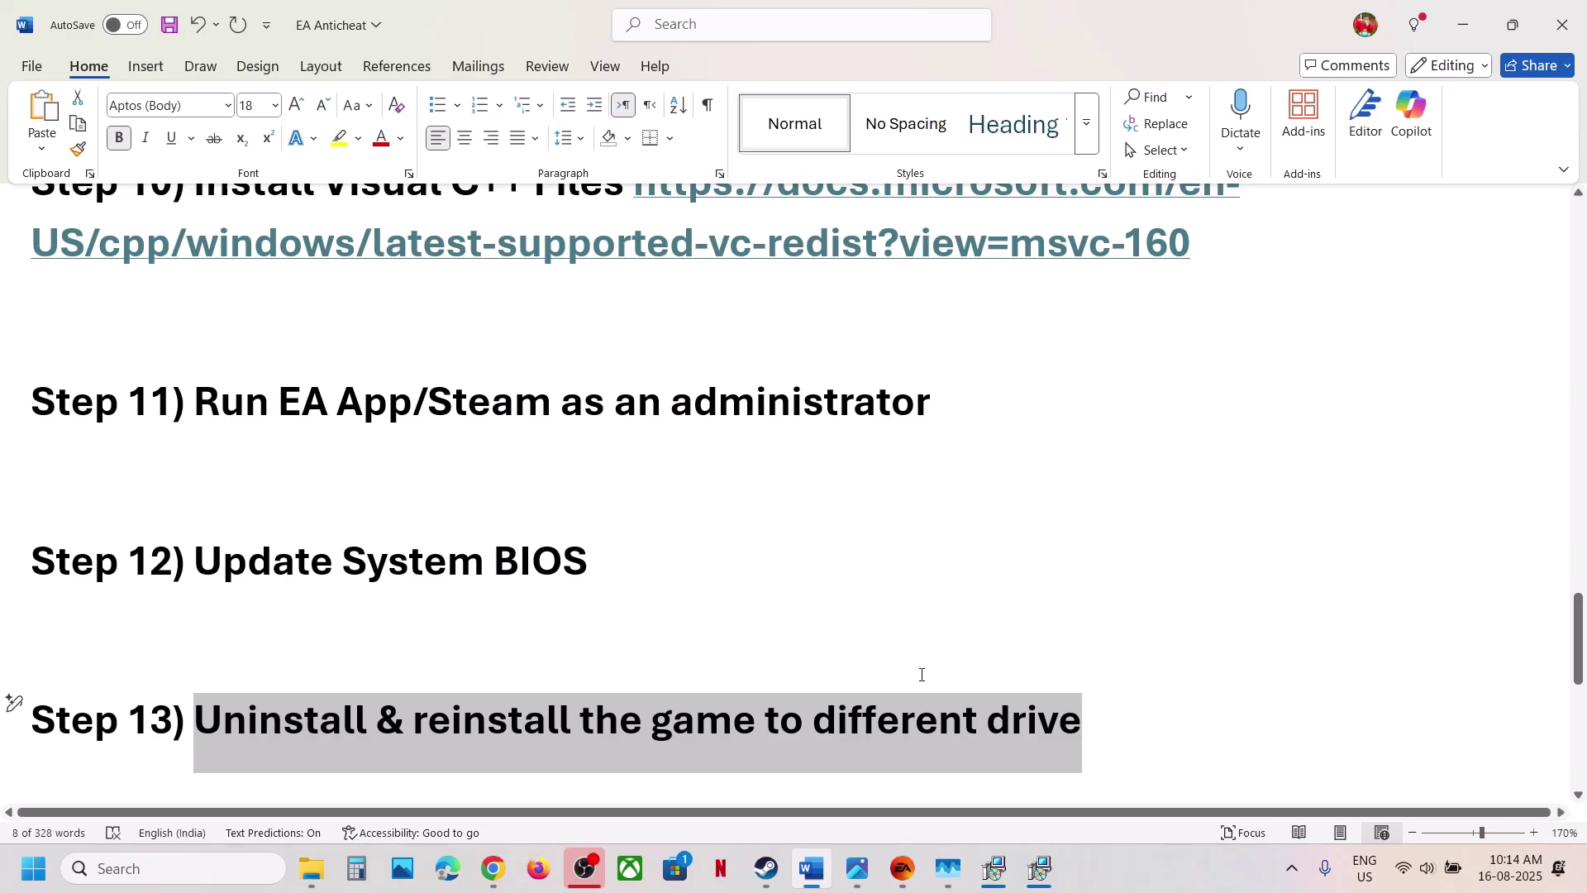
# Select the sfc /scannow command line in the Word notes.
pyautogui.click(470, 763)
pyautogui.scroll(-4, 469, 762)
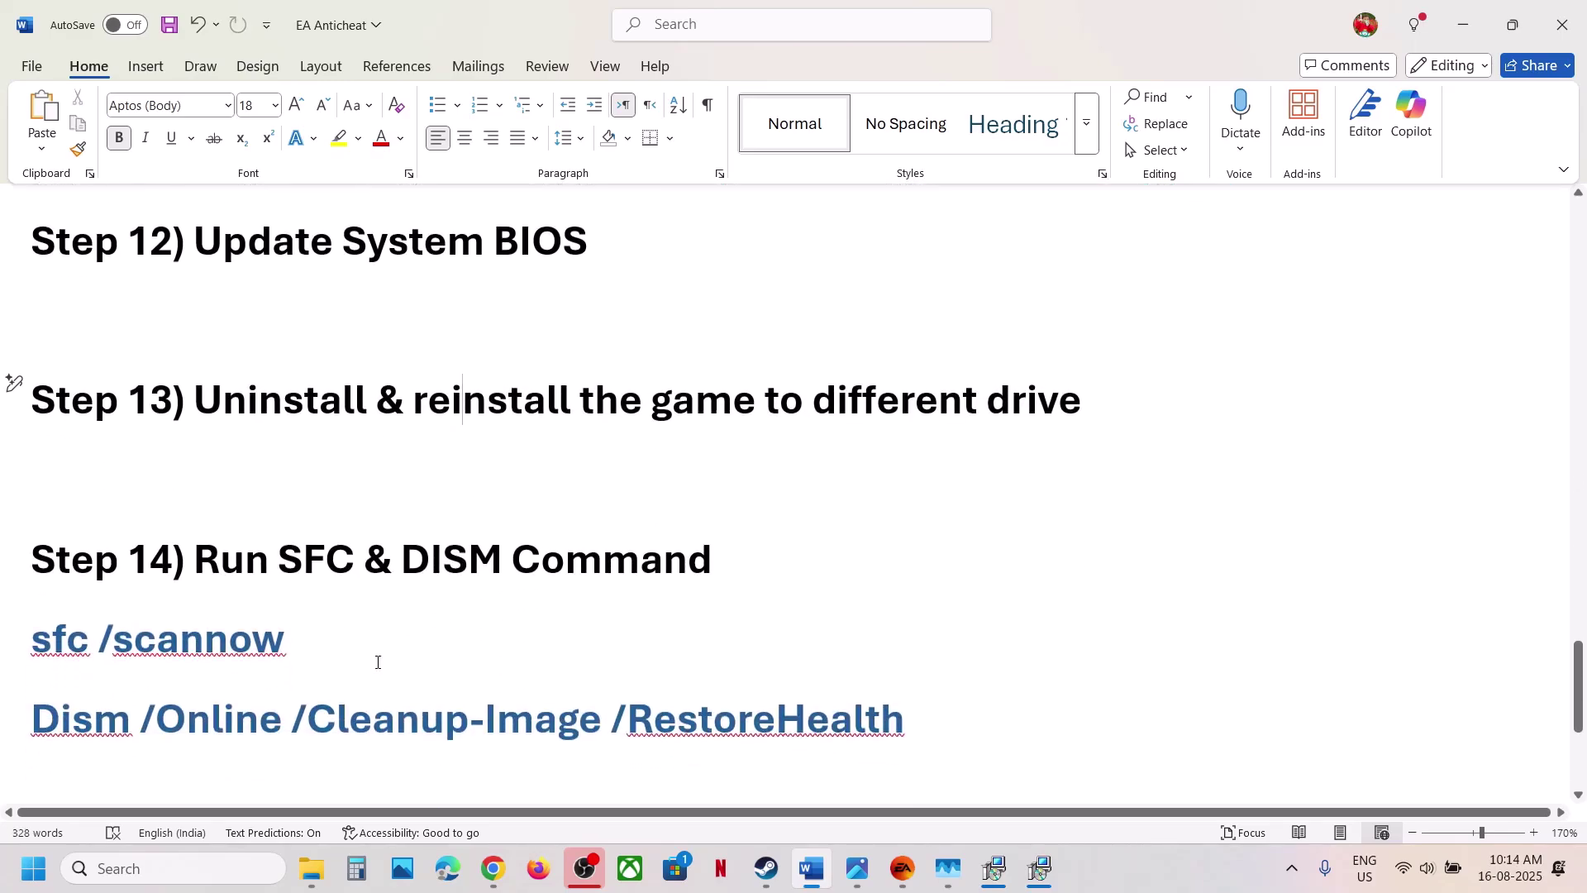
pyautogui.doubleClick(282, 635)
pyautogui.click(284, 636)
pyautogui.press('super+c')
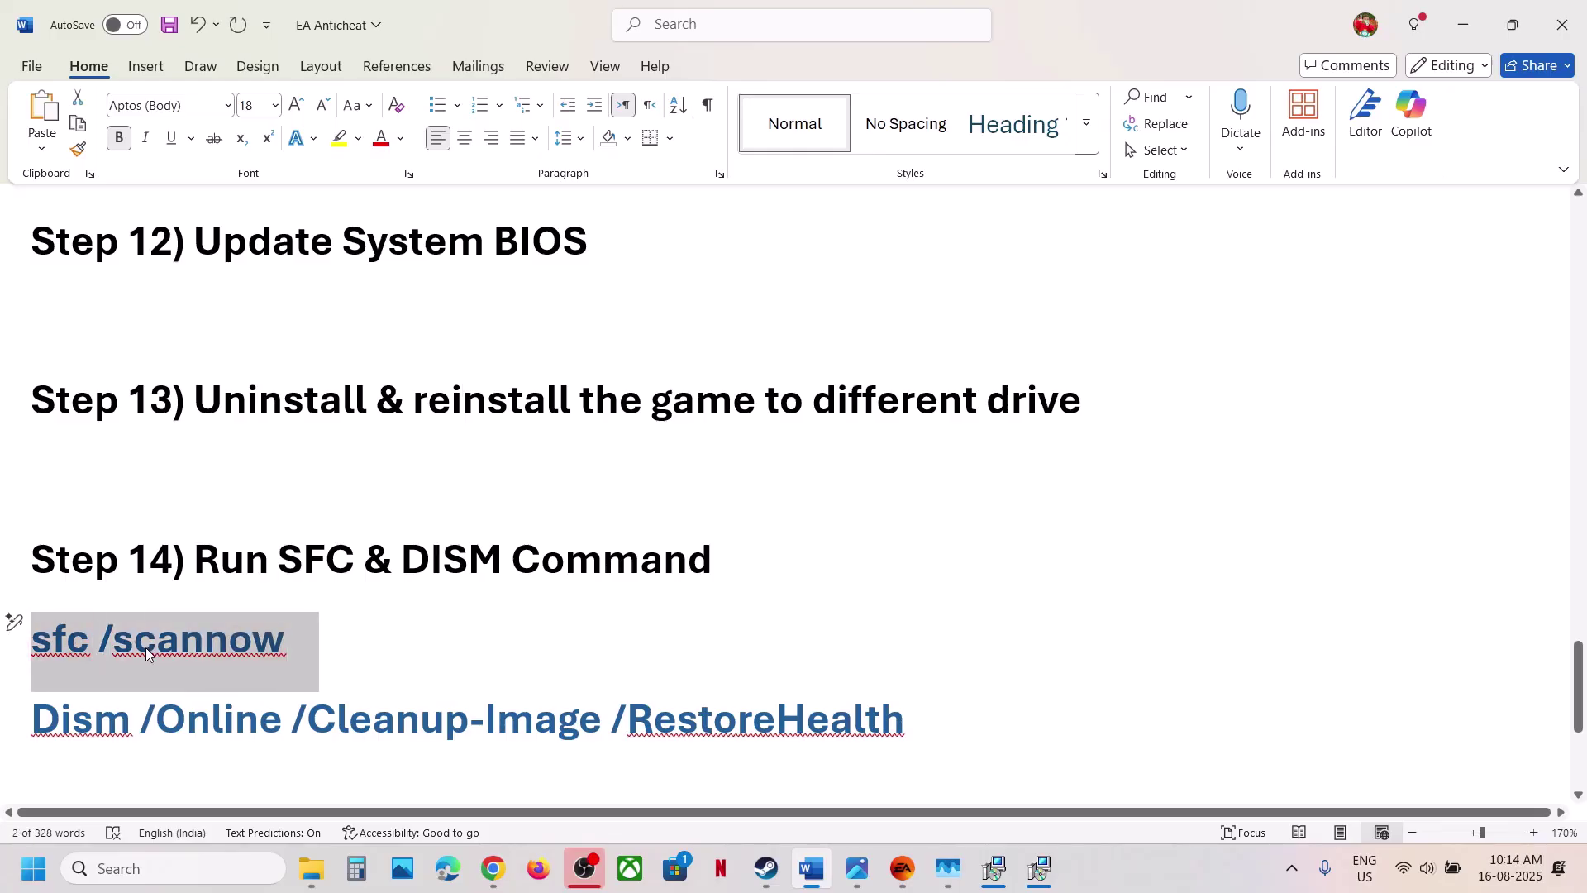
# Launch Command Prompt as administrator from a 'cmd' search and focus its window.
pyautogui.click(168, 862)
pyautogui.write('cmd')
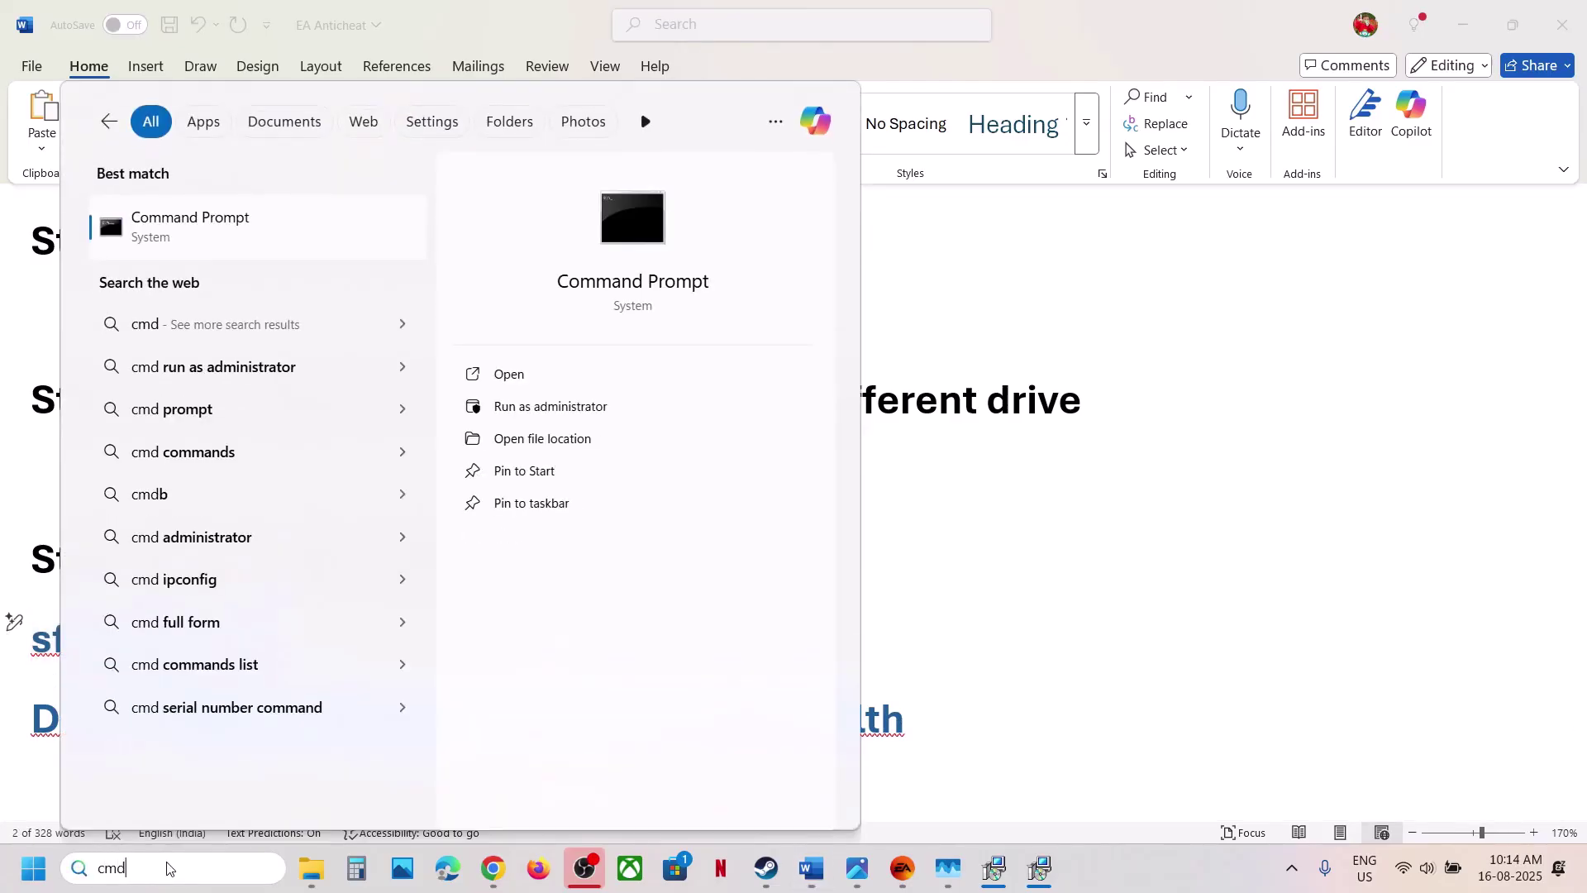
pyautogui.rightClick(179, 219)
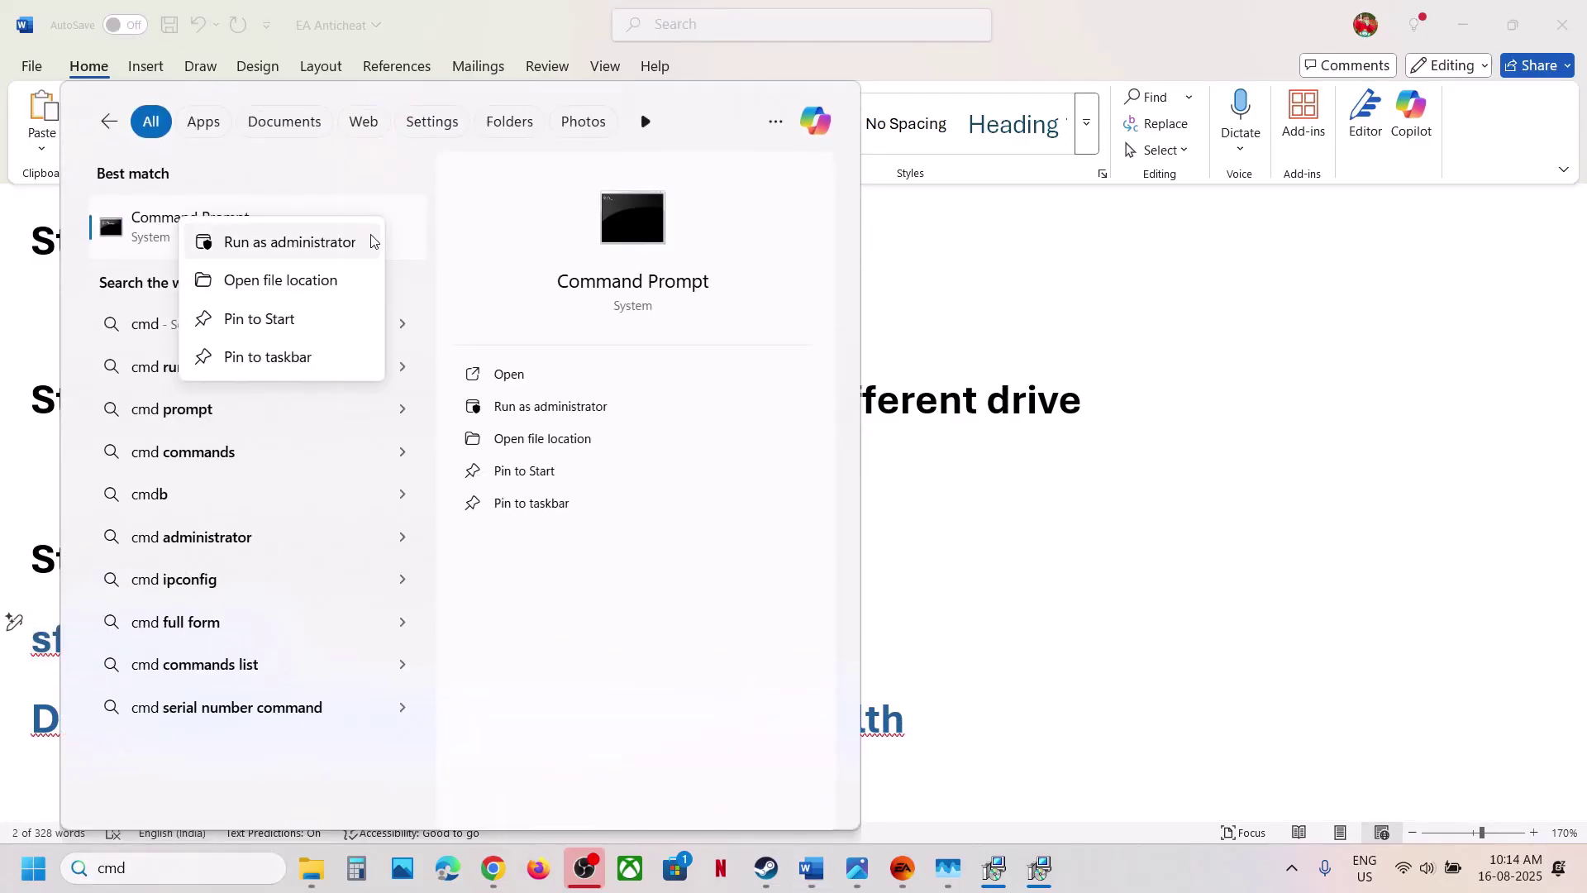
pyautogui.click(324, 243)
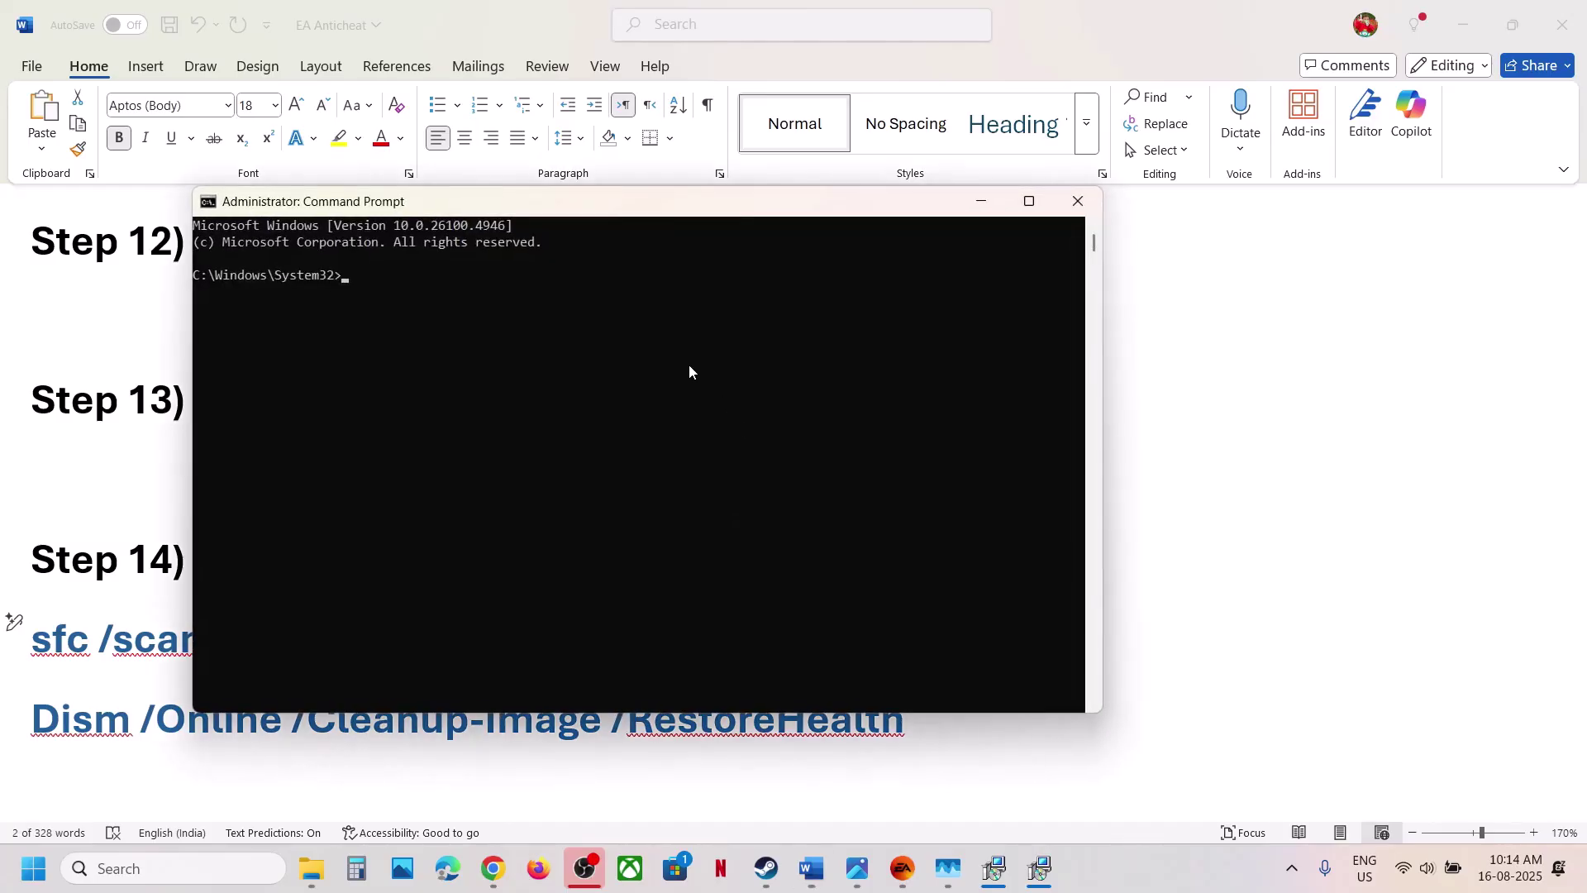
pyautogui.click(617, 355)
# Paste and run sfc /scannow in the administrator Command Prompt.
pyautogui.rightClick(619, 355)
pyautogui.press('Return')
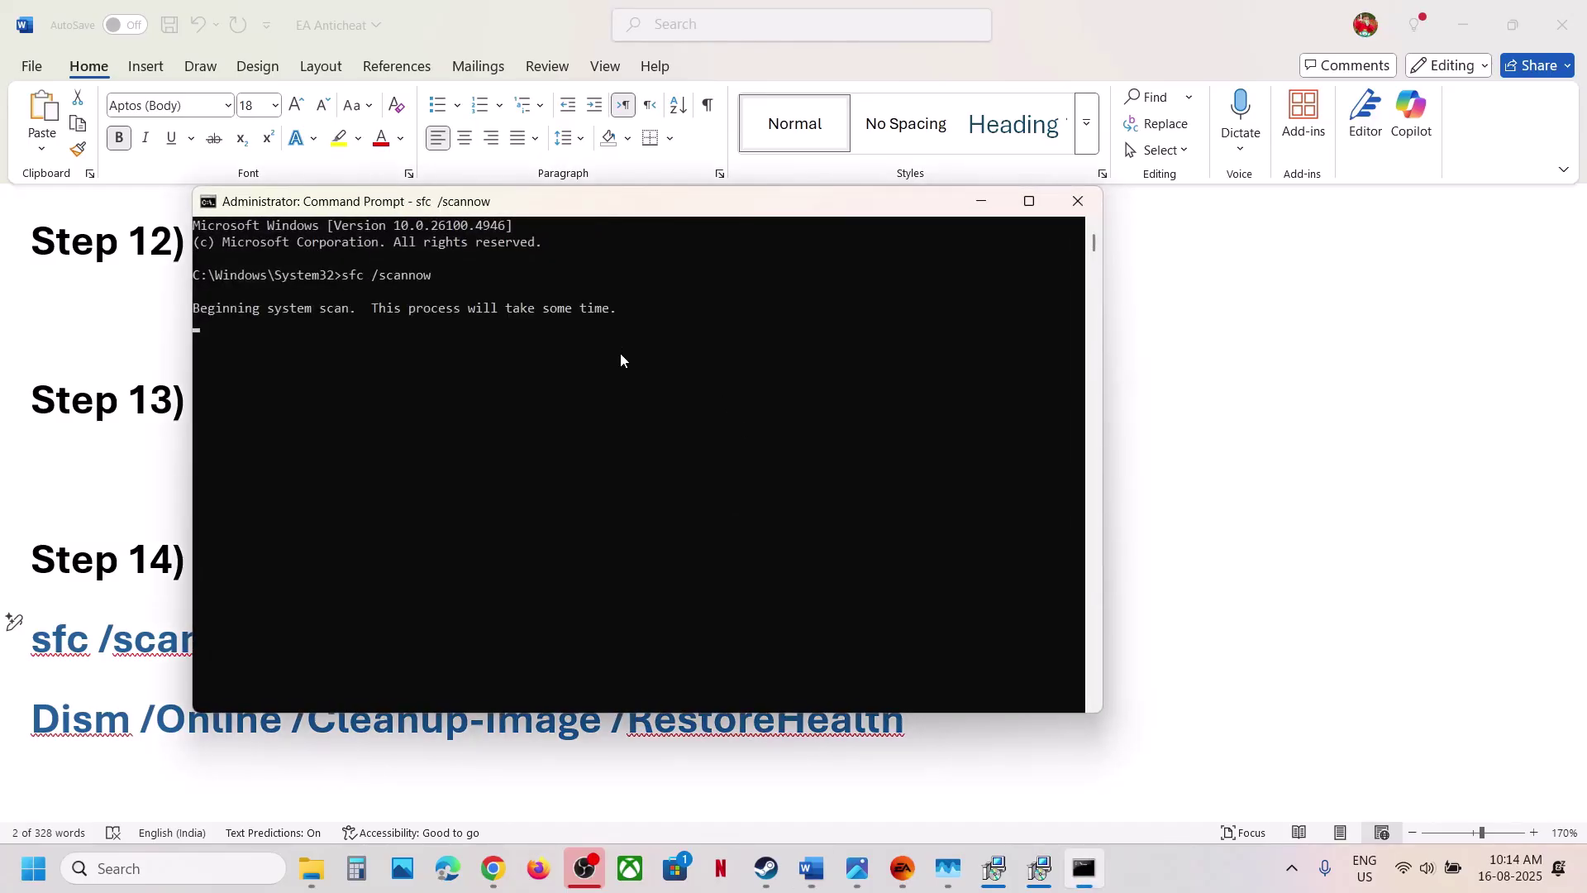
pyautogui.moveTo(266, 358); pyautogui.dragTo(373, 358)
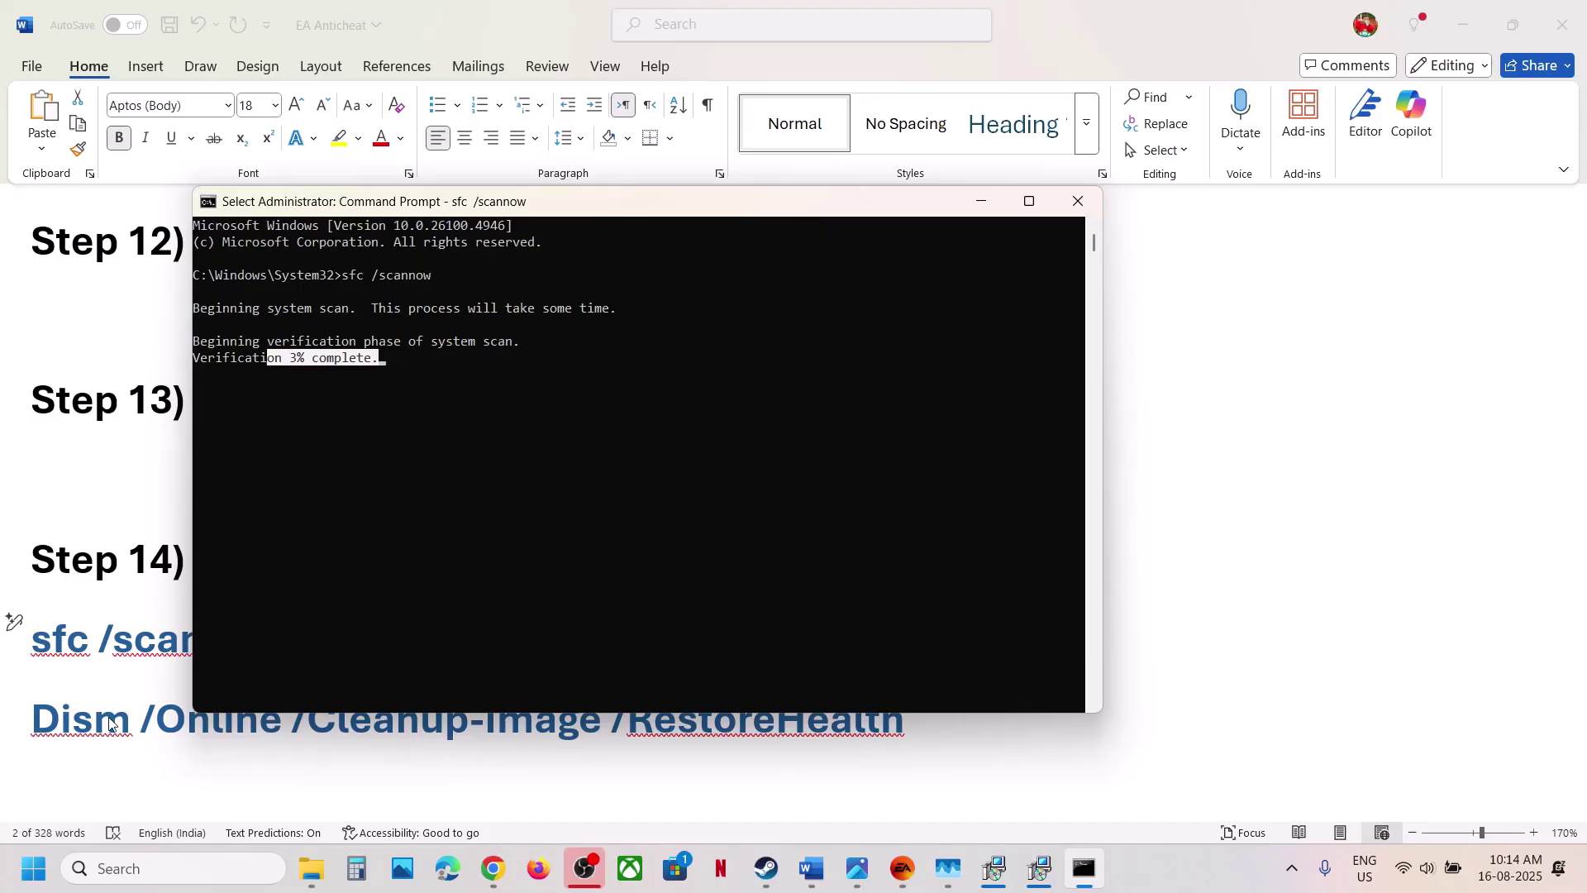
# In Word, select the Dism /Online /Cleanup-Image /RestoreHealth line and Step 15's 'Repair the game files'.
pyautogui.hotkey('alt', 'Tab')
pyautogui.tripleClick(461, 730)
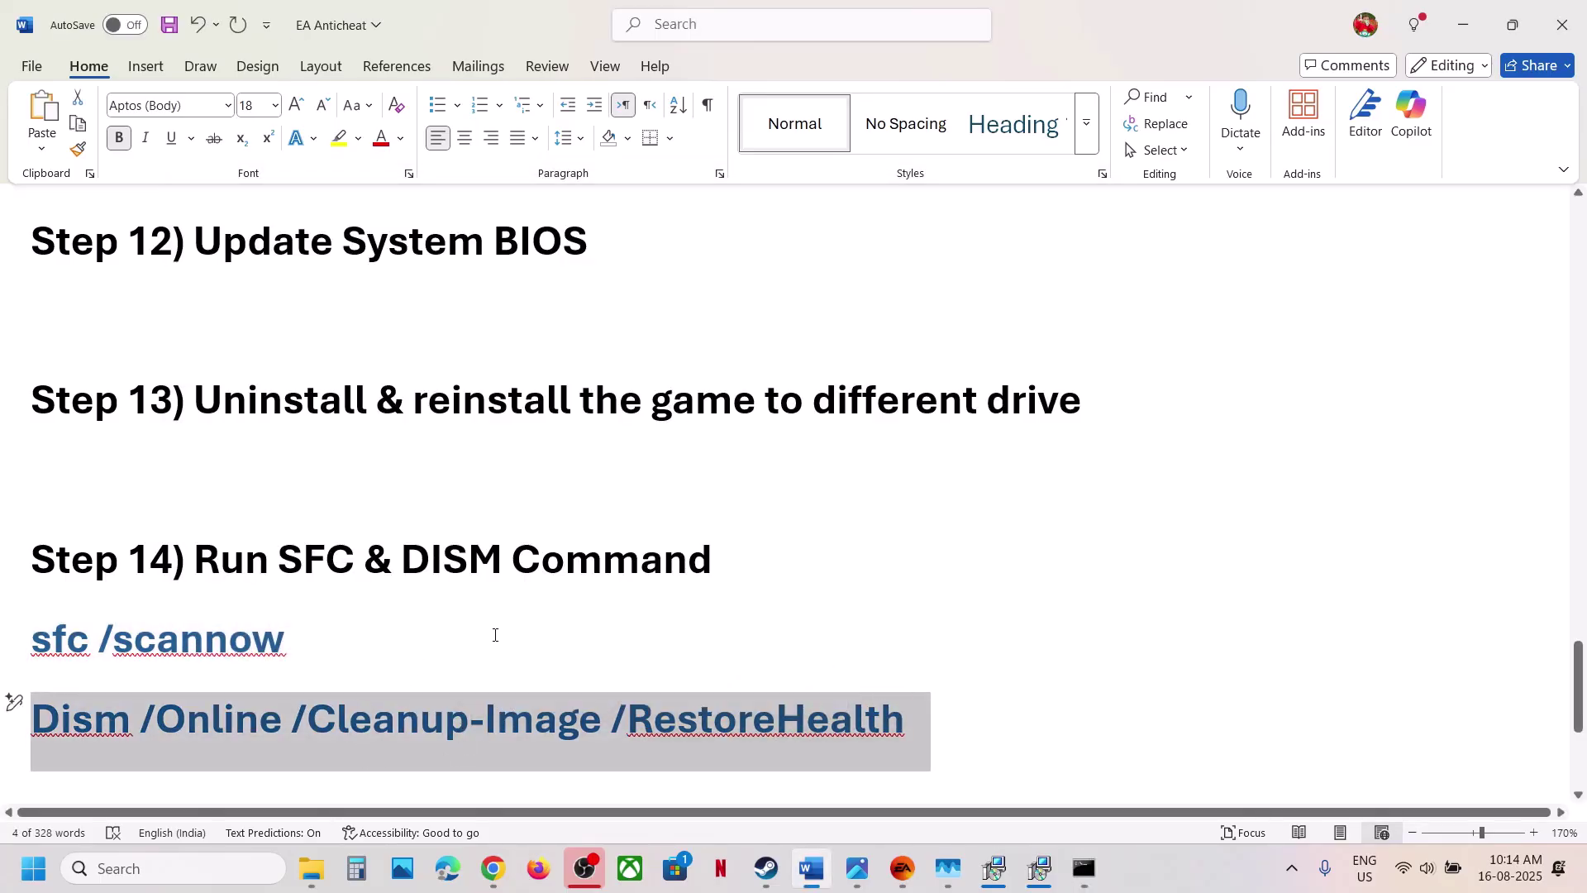
pyautogui.scroll(-3, 495, 635)
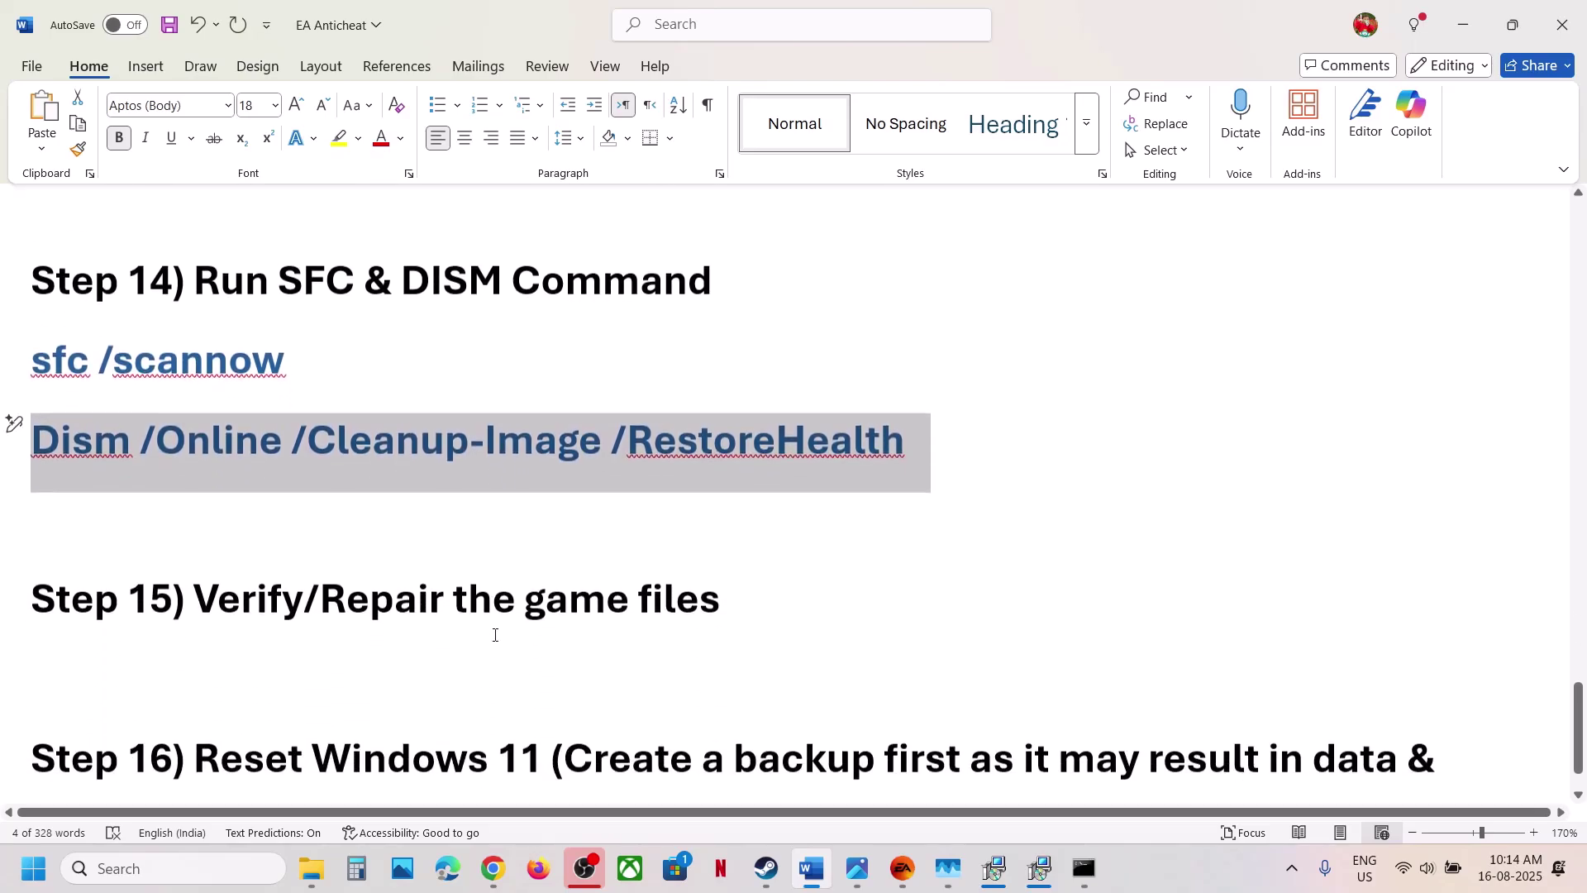
pyautogui.moveTo(360, 635); pyautogui.dragTo(742, 663)
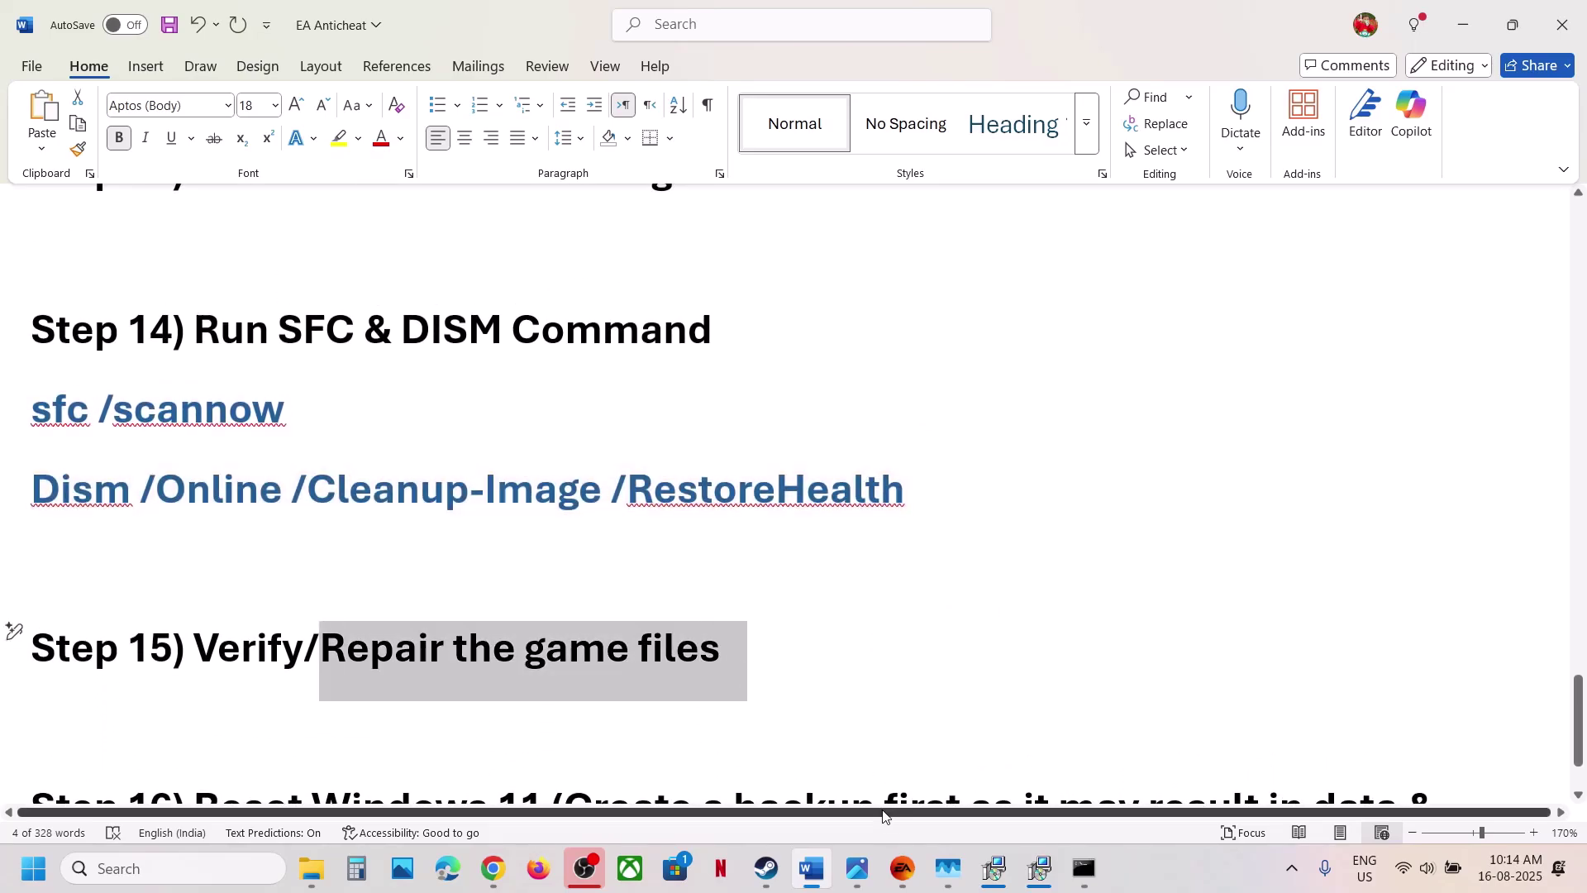
pyautogui.click(764, 883)
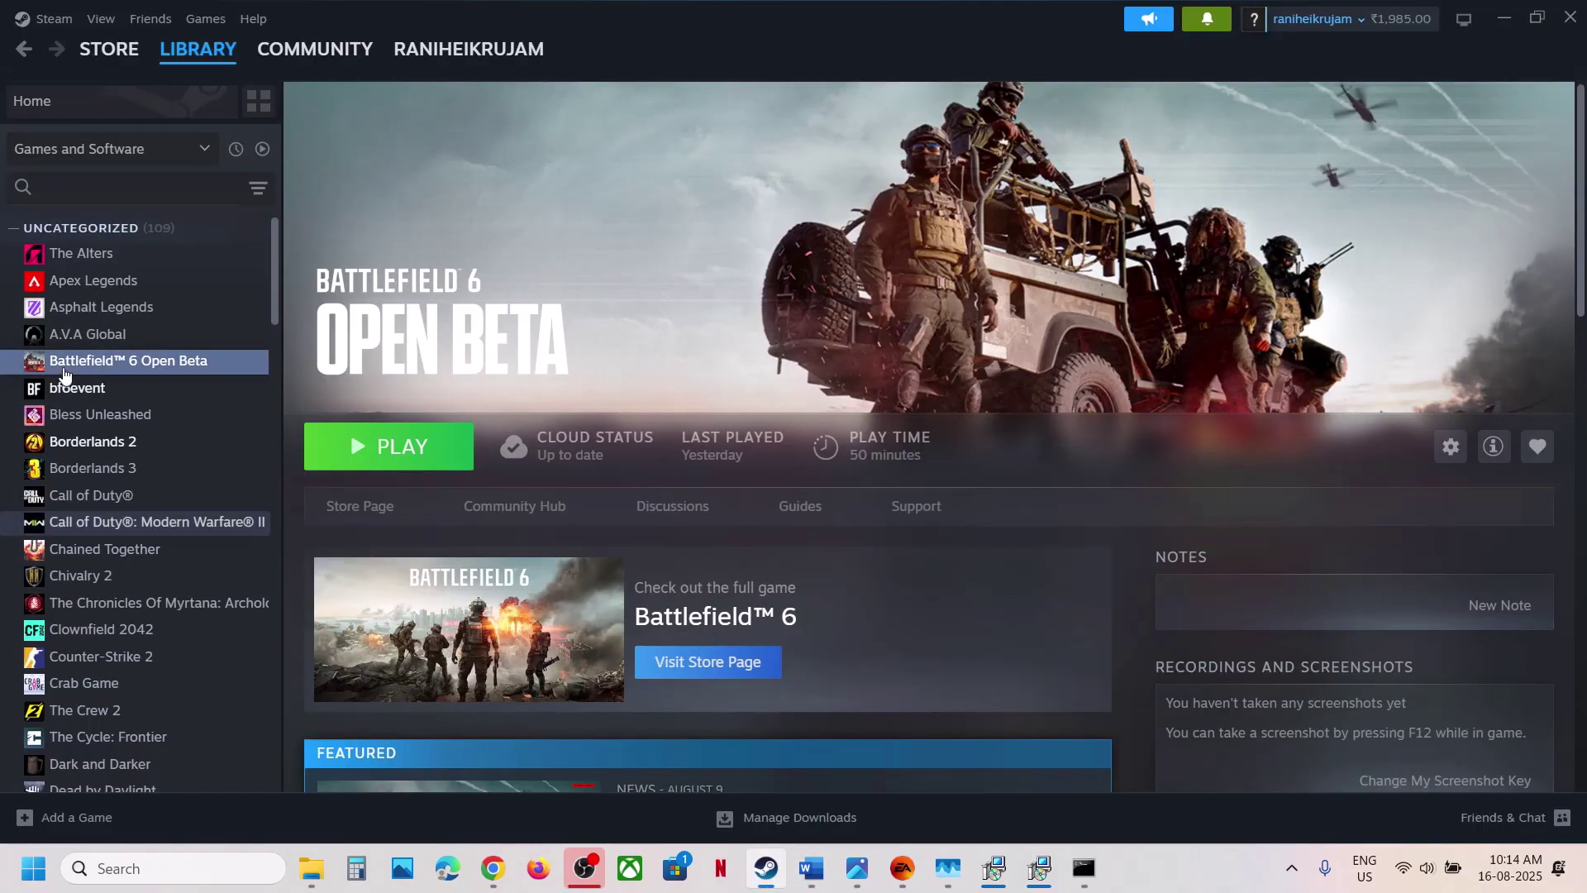
# Show the Installed Files verification page in Battlefield 6 Open Beta's Steam properties.
pyautogui.rightClick(67, 366)
pyautogui.moveTo(145, 457)
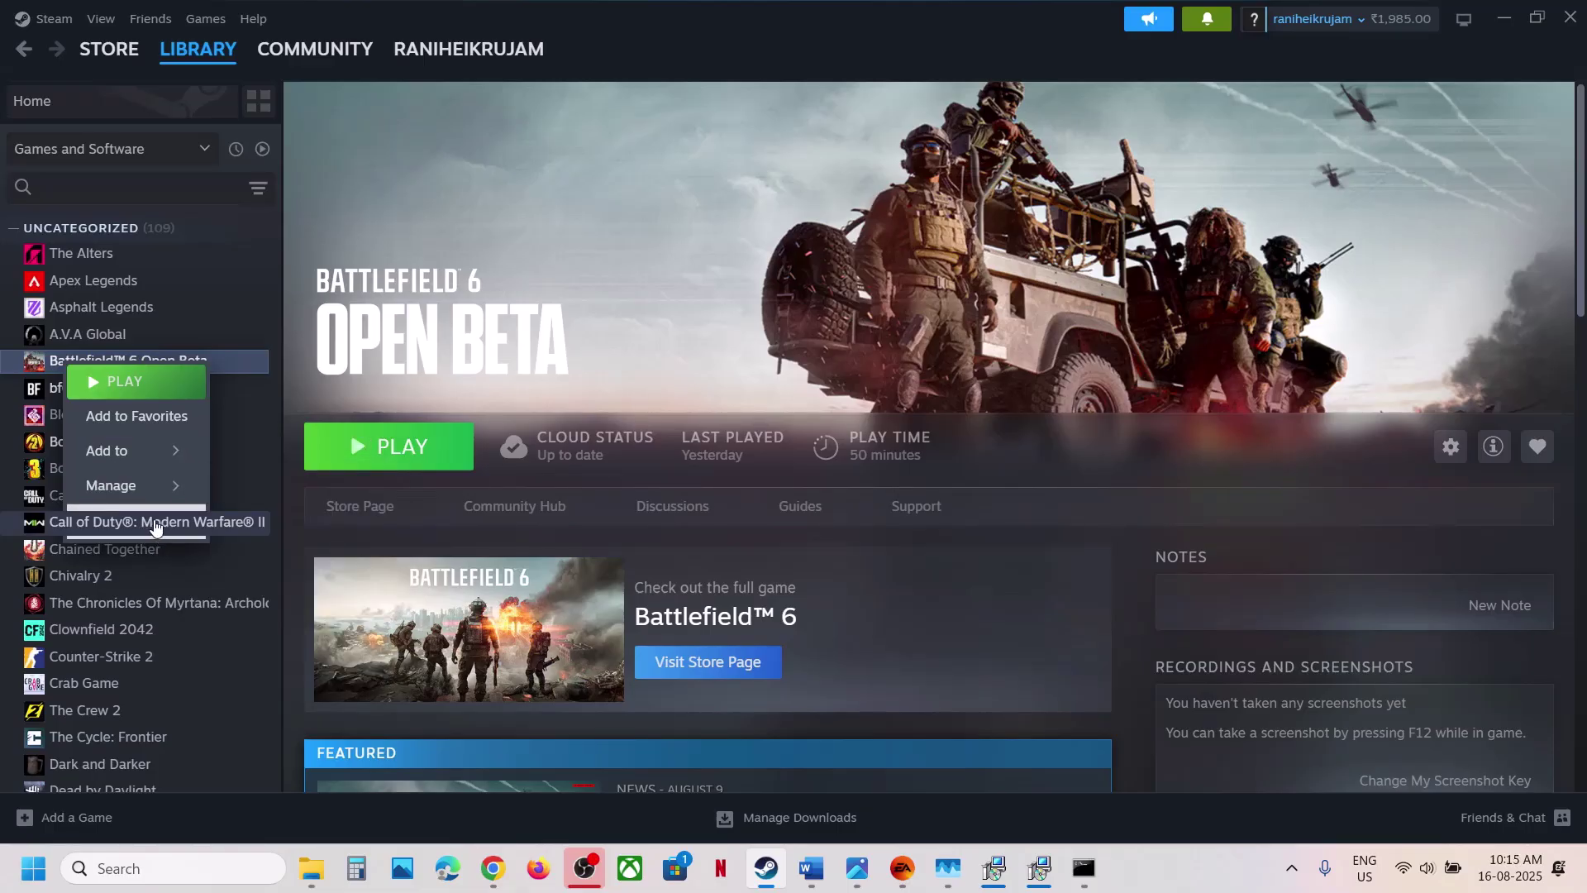
pyautogui.click(155, 526)
pyautogui.click(479, 311)
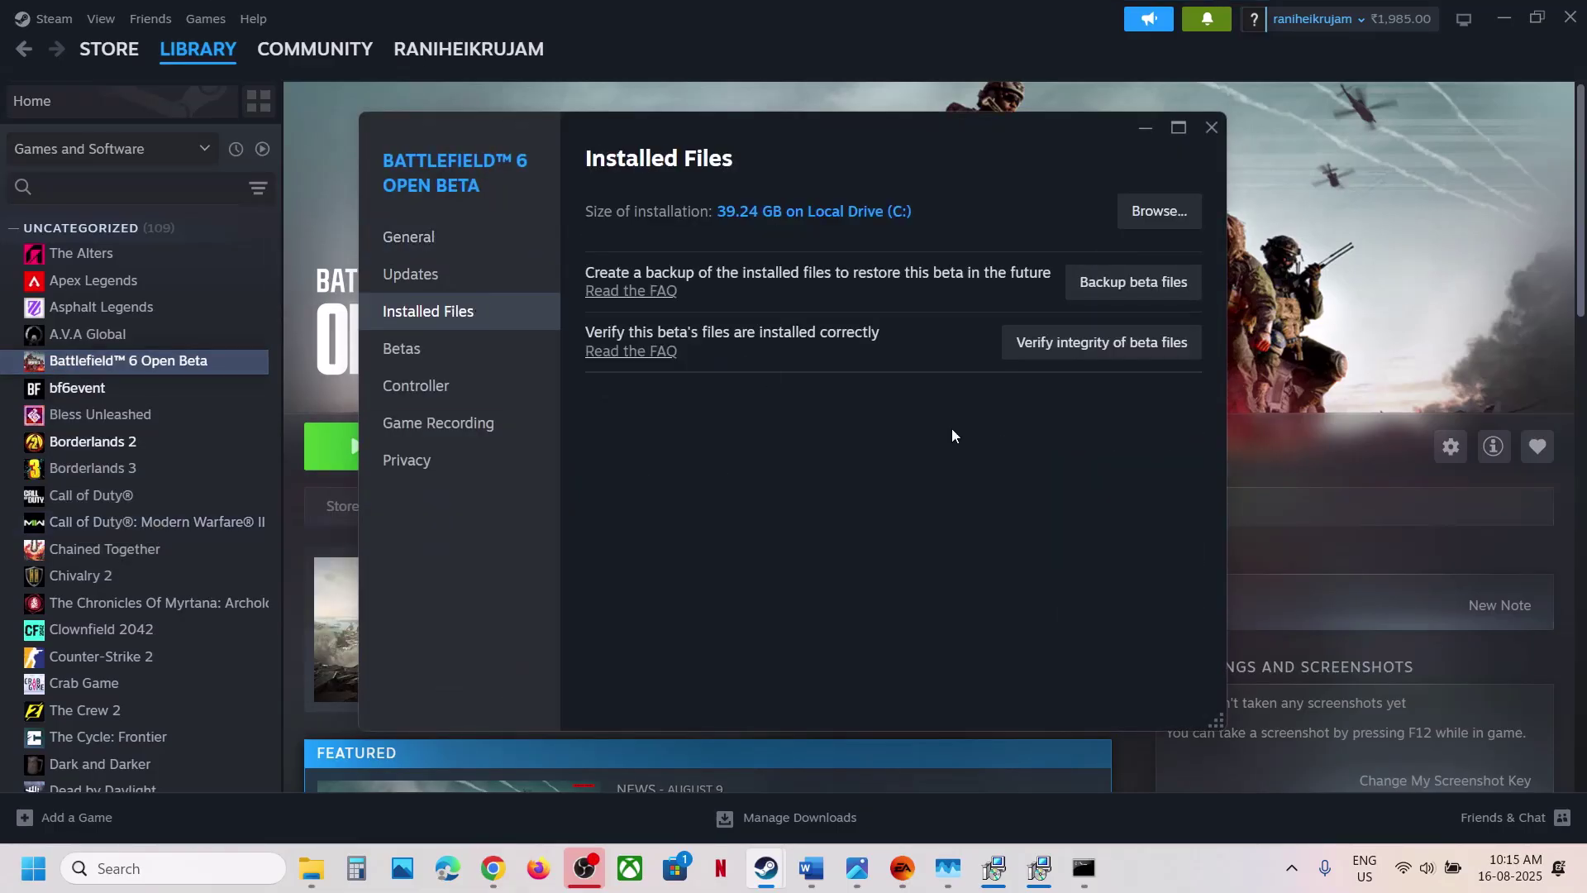
pyautogui.click(1209, 130)
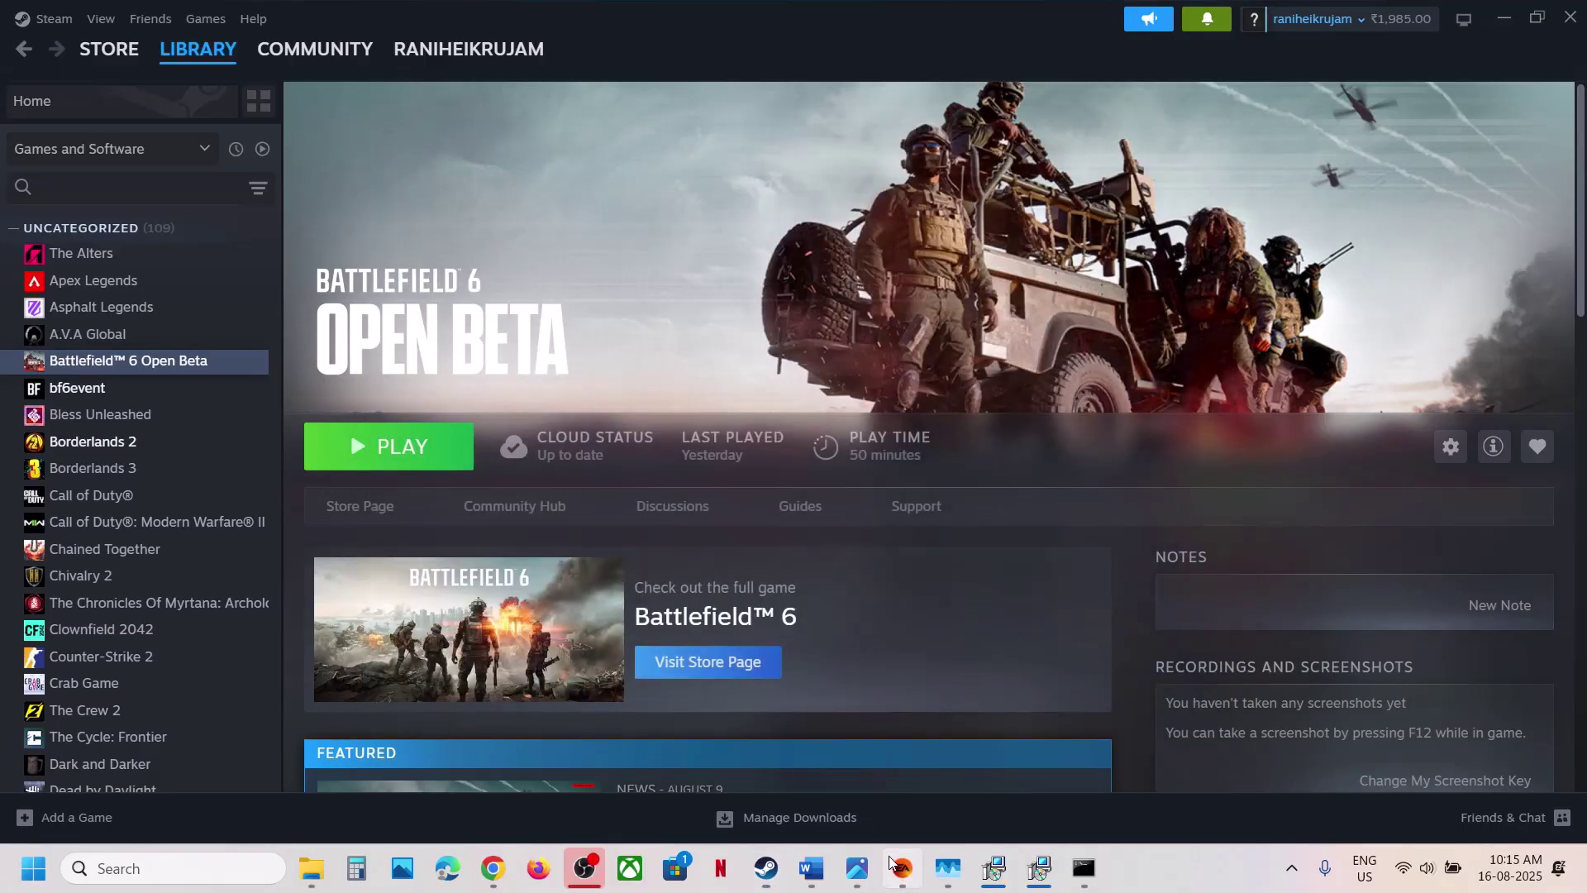
# Show the game's Manage repair options in the EA app, then return to the Word guide.
pyautogui.click(892, 863)
pyautogui.click(884, 507)
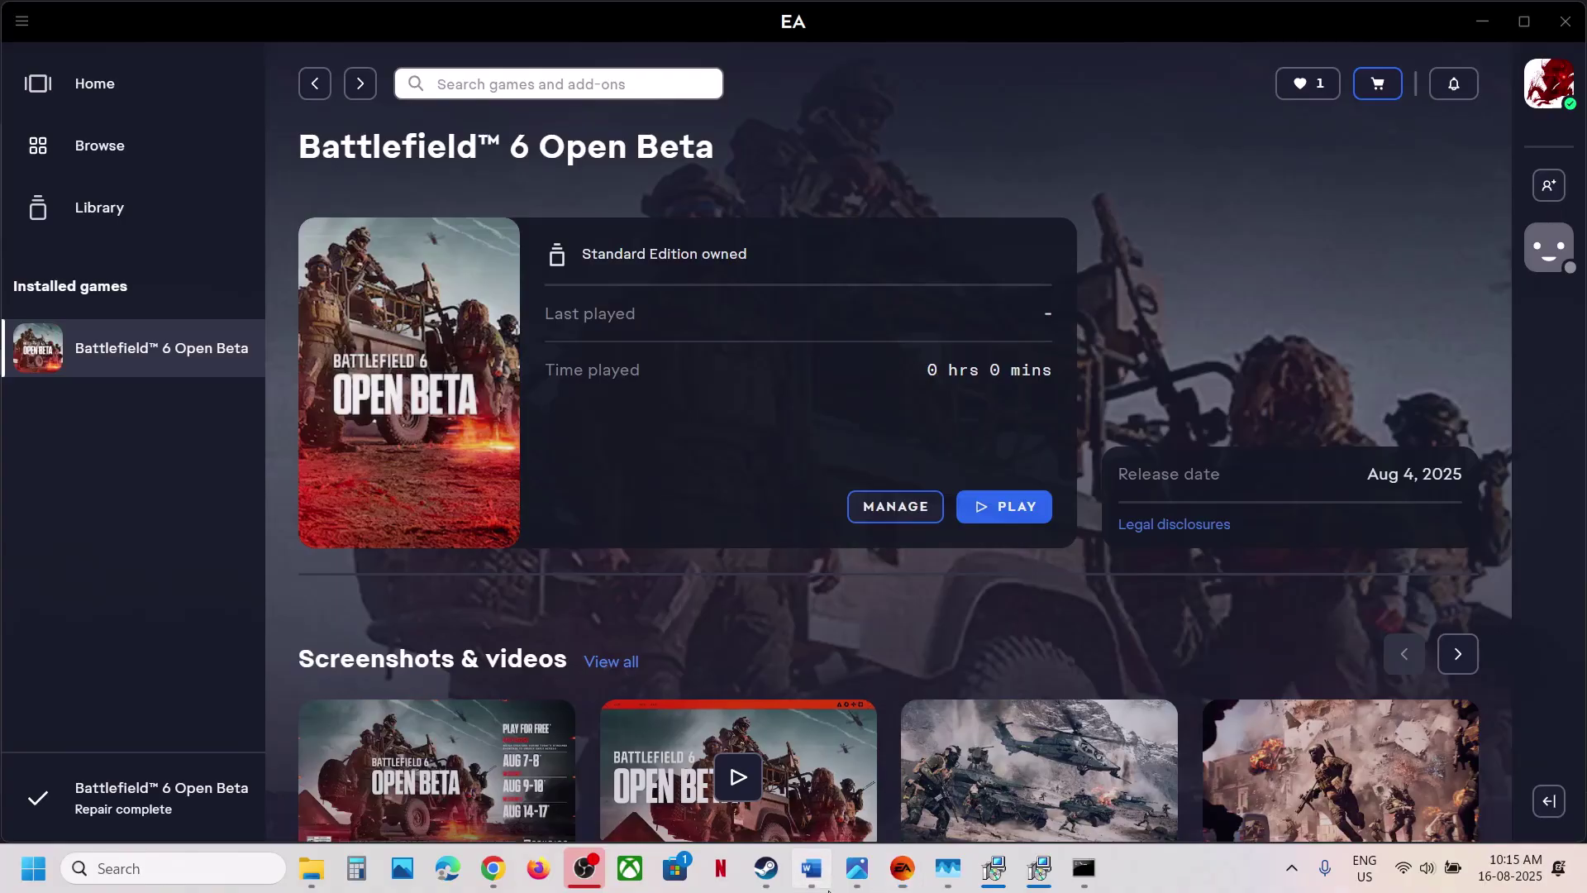
pyautogui.click(811, 868)
pyautogui.scroll(-2, 450, 525)
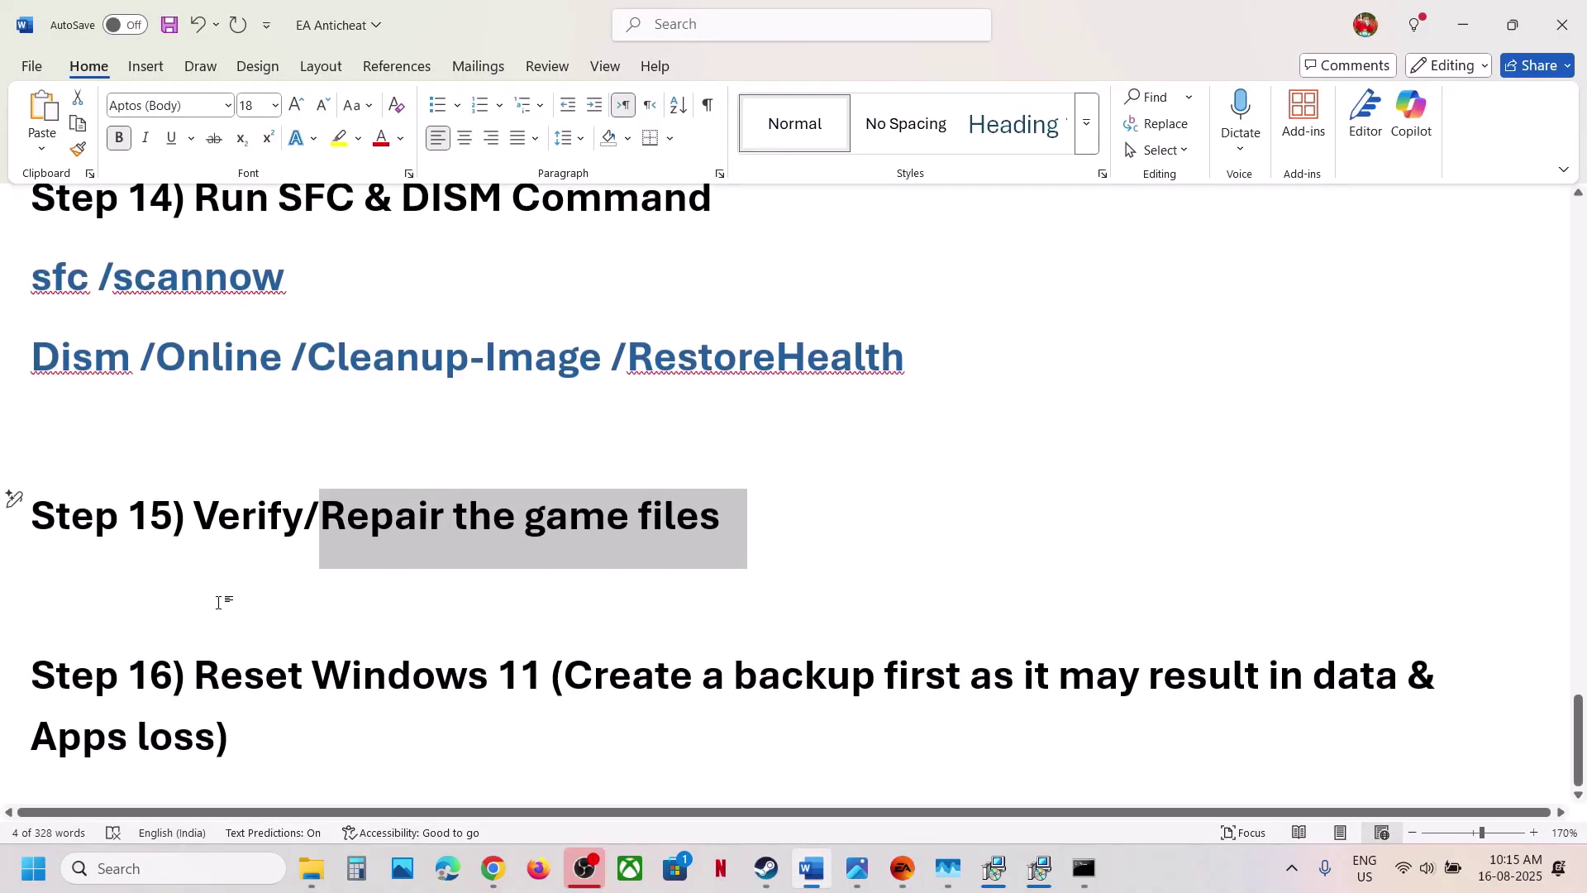
# Highlight 'Reset Windows 11' and its full backup warning in Step 16, then open Start.
pyautogui.moveTo(204, 676); pyautogui.dragTo(537, 682)
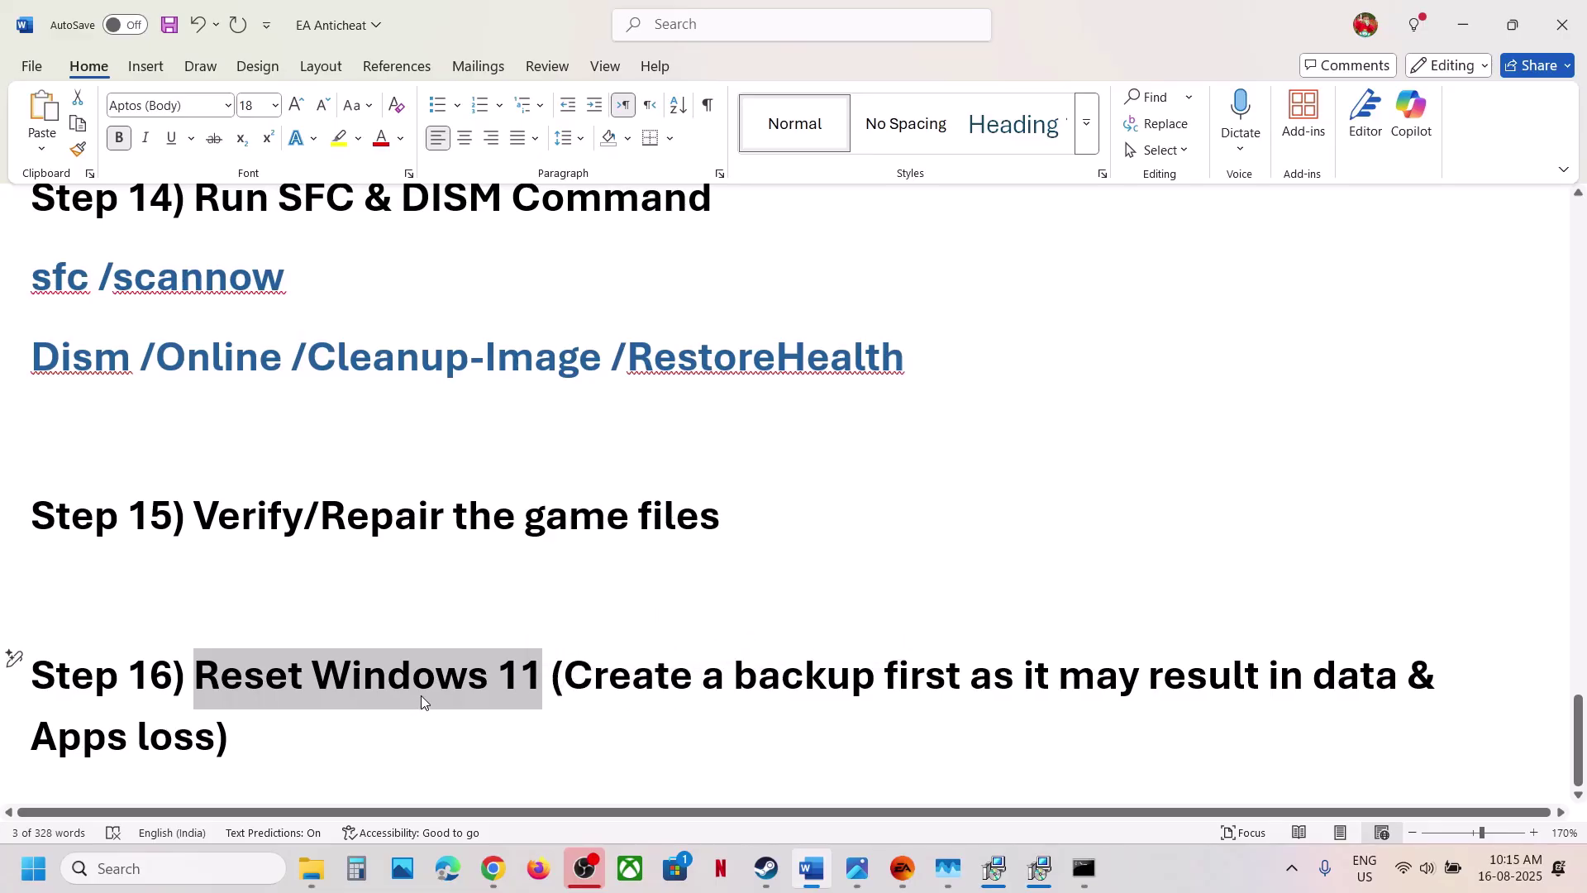
pyautogui.moveTo(581, 674); pyautogui.dragTo(1142, 677)
pyautogui.click(1091, 681)
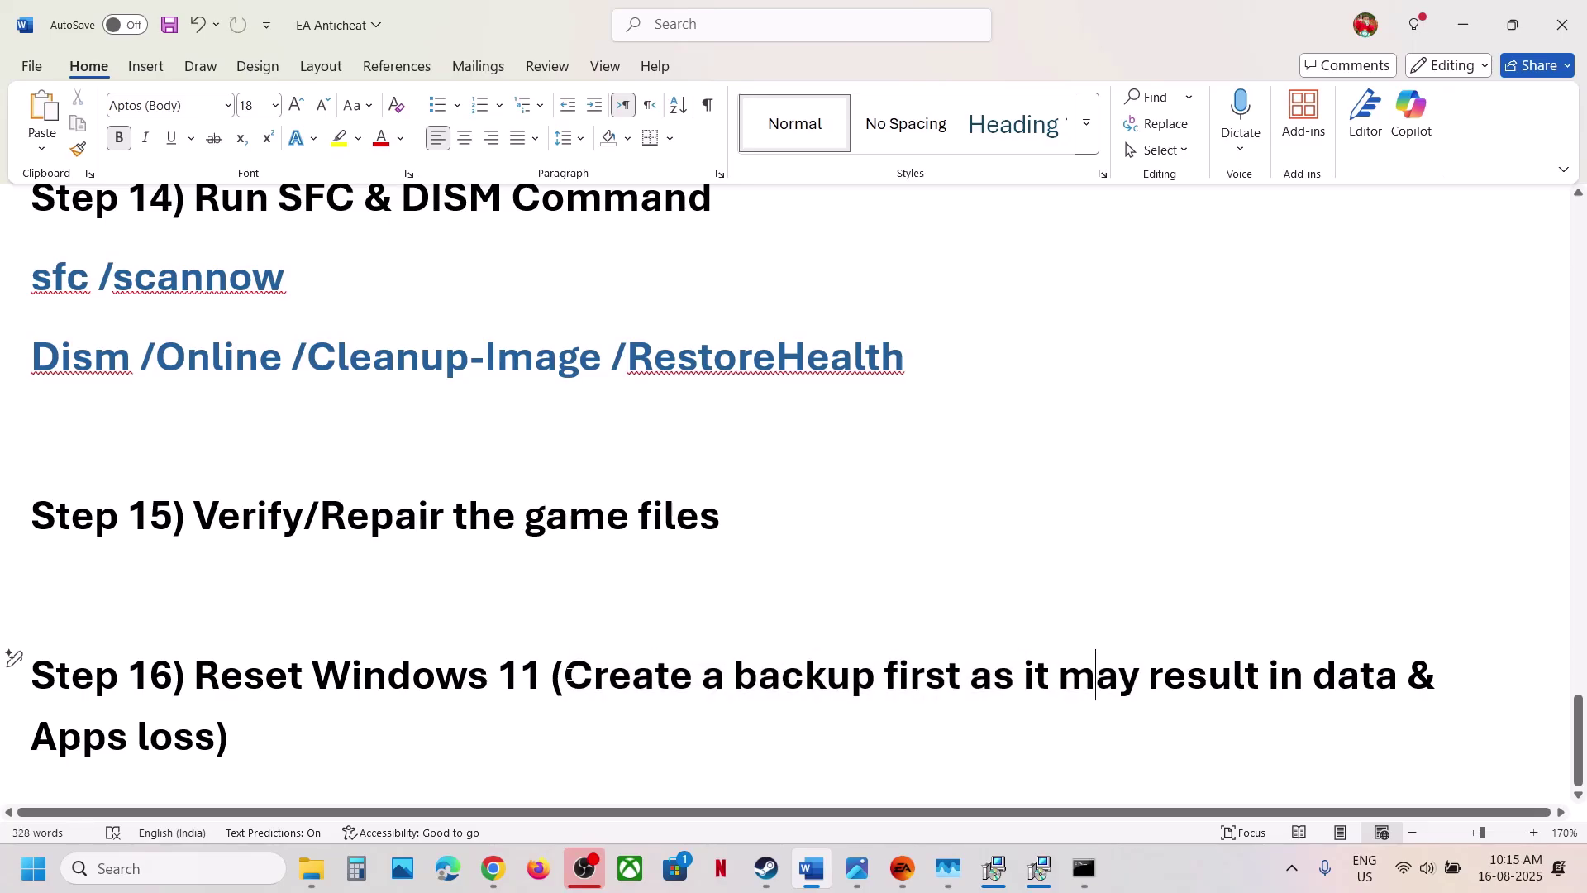
pyautogui.moveTo(563, 674); pyautogui.dragTo(928, 765)
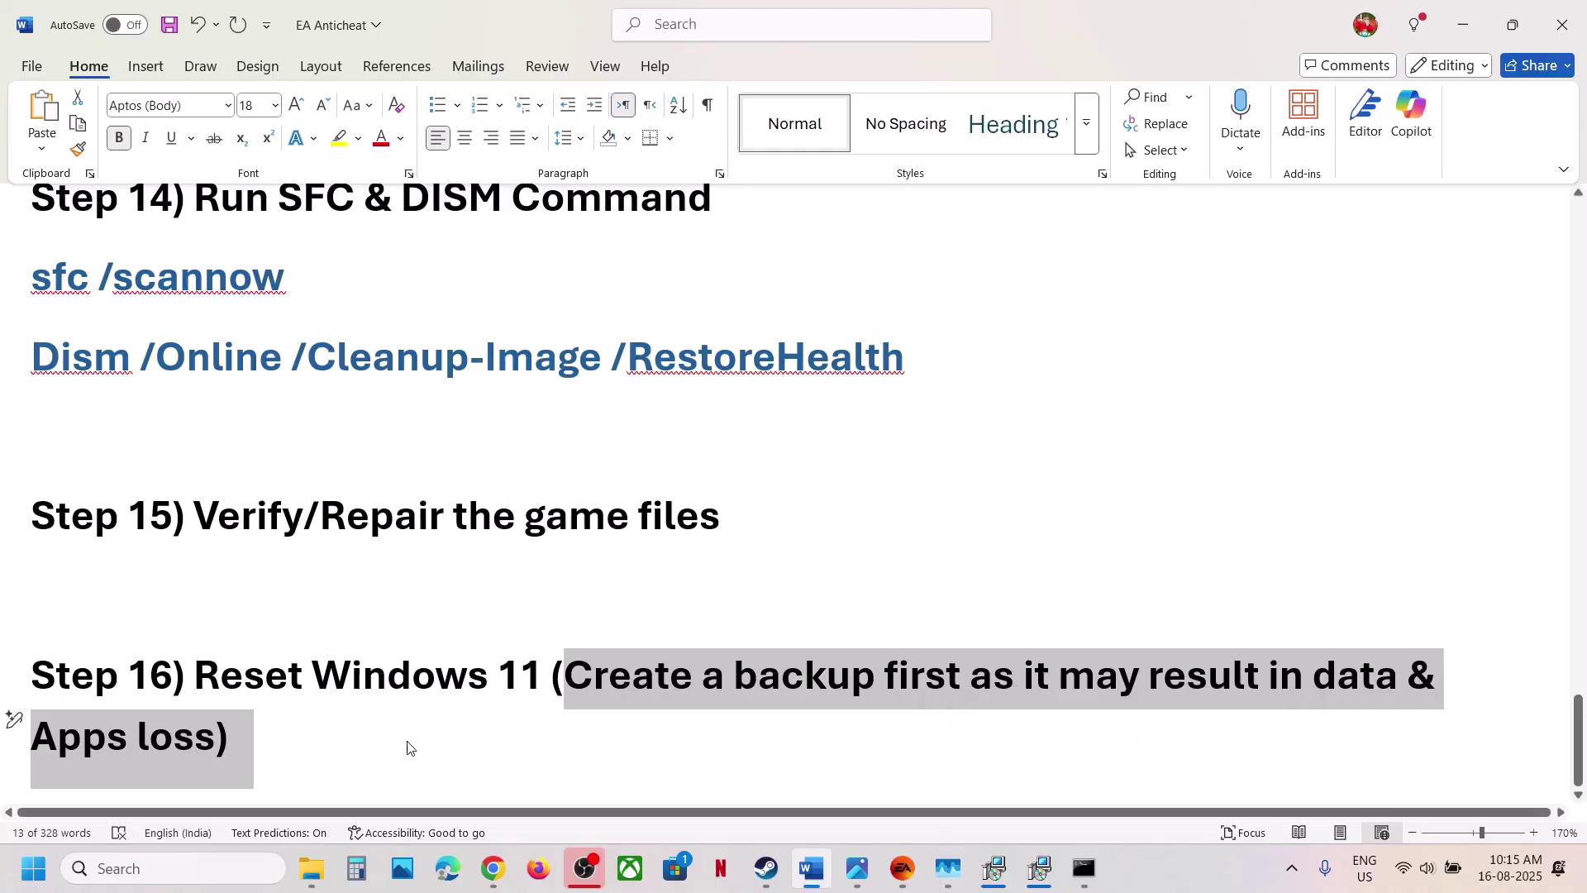
pyautogui.click(33, 868)
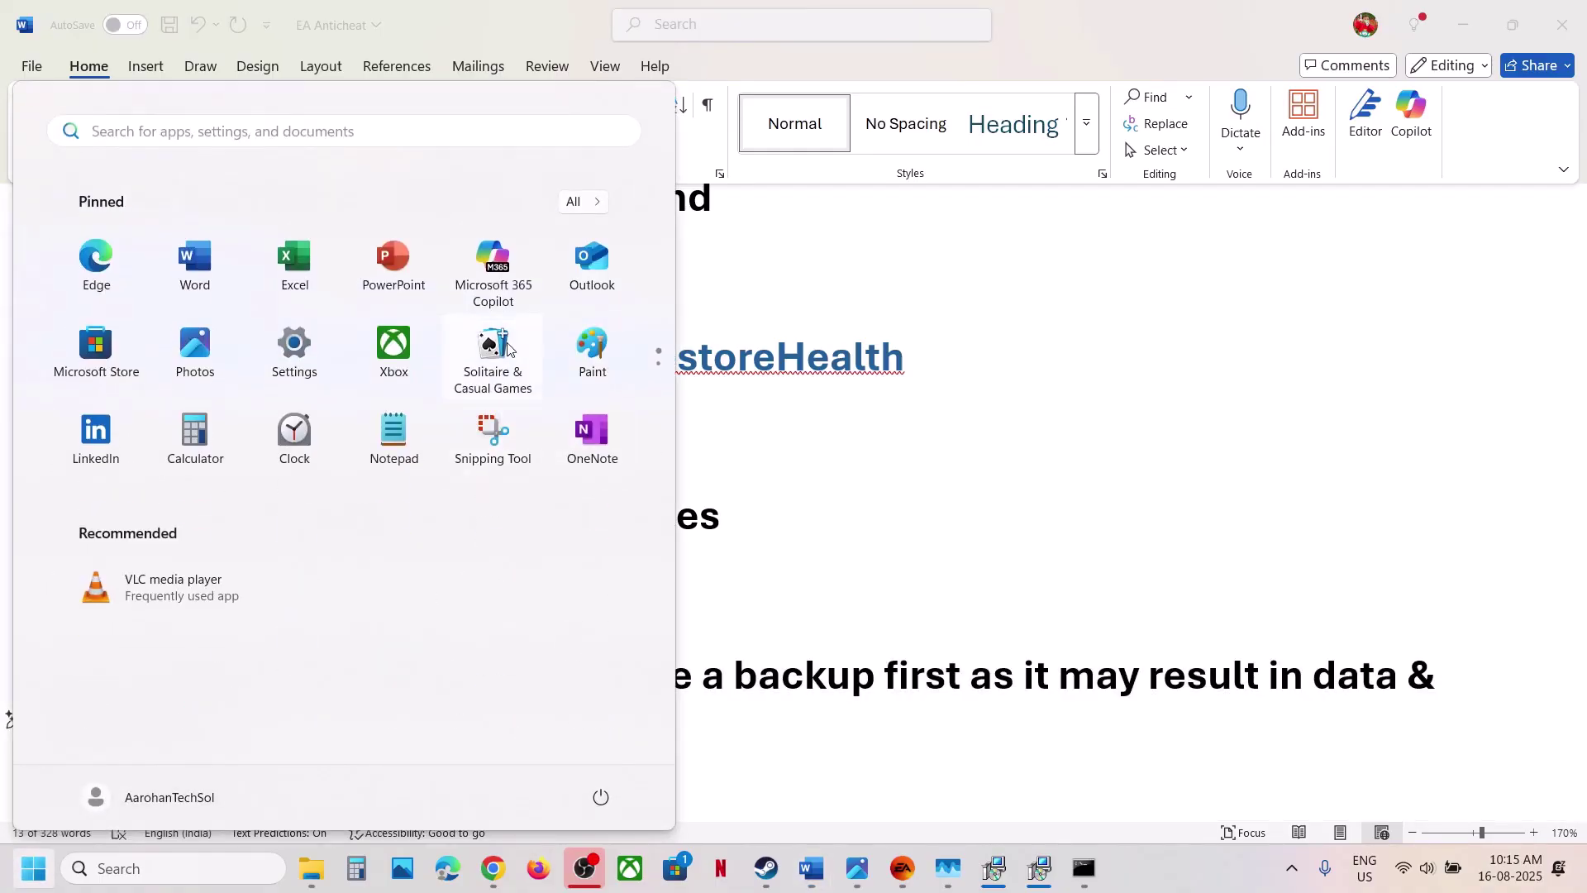
# Open the Recovery page via Settings > Windows Update > Advanced options.
pyautogui.click(309, 369)
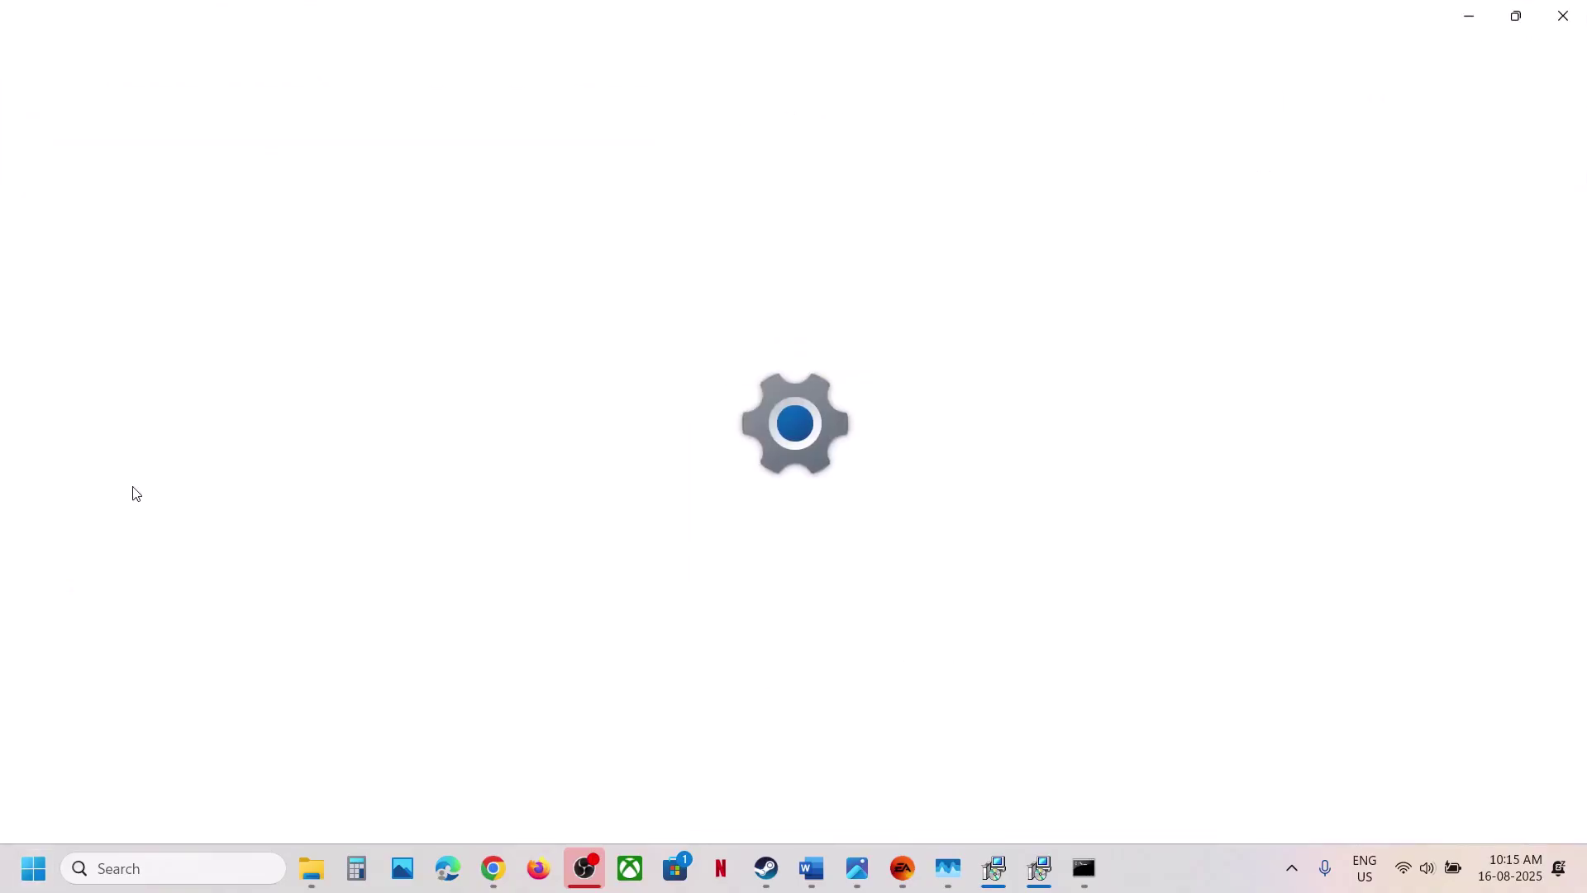
pyautogui.click(118, 628)
pyautogui.scroll(-5, 897, 642)
pyautogui.click(608, 393)
pyautogui.scroll(-2, 648, 585)
pyautogui.click(545, 591)
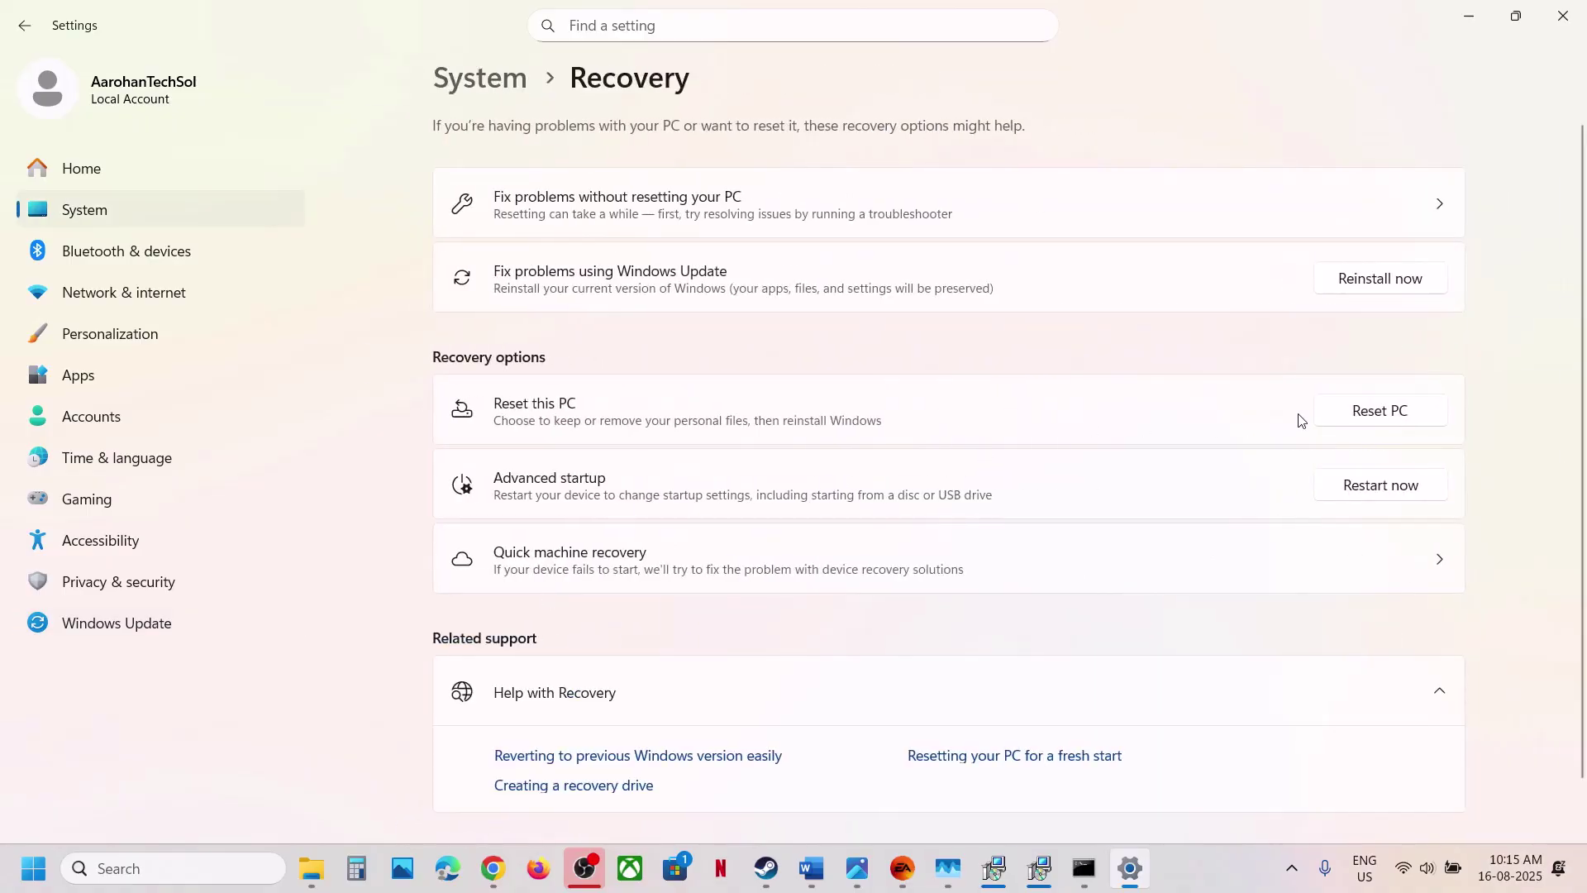
# Start Reset this PC, choose Keep my files, then cancel the reset.
pyautogui.click(1358, 420)
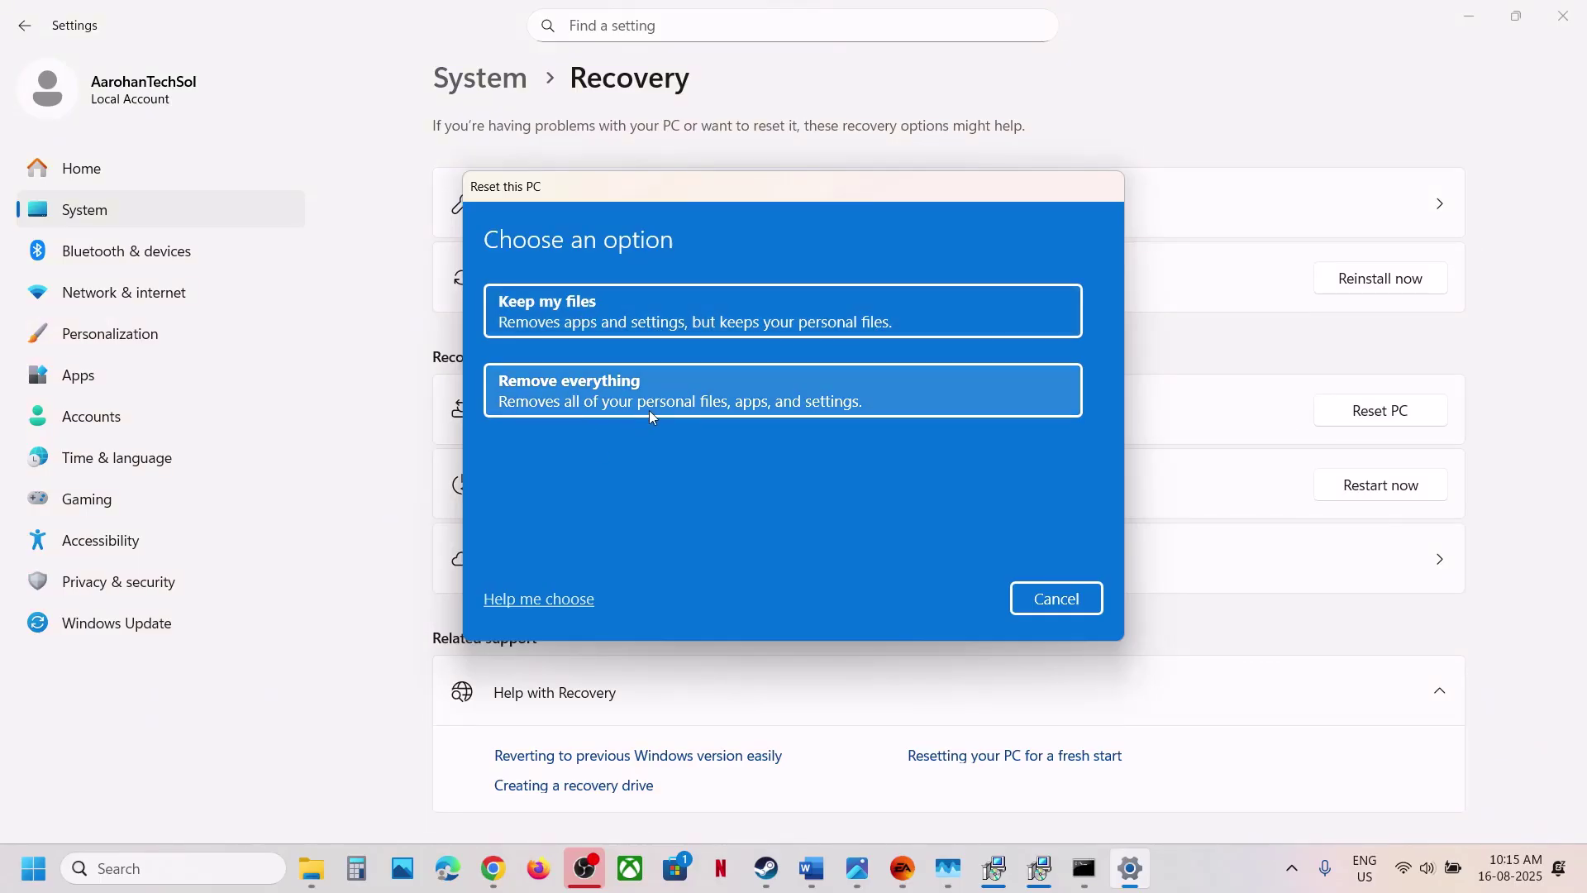
pyautogui.click(656, 320)
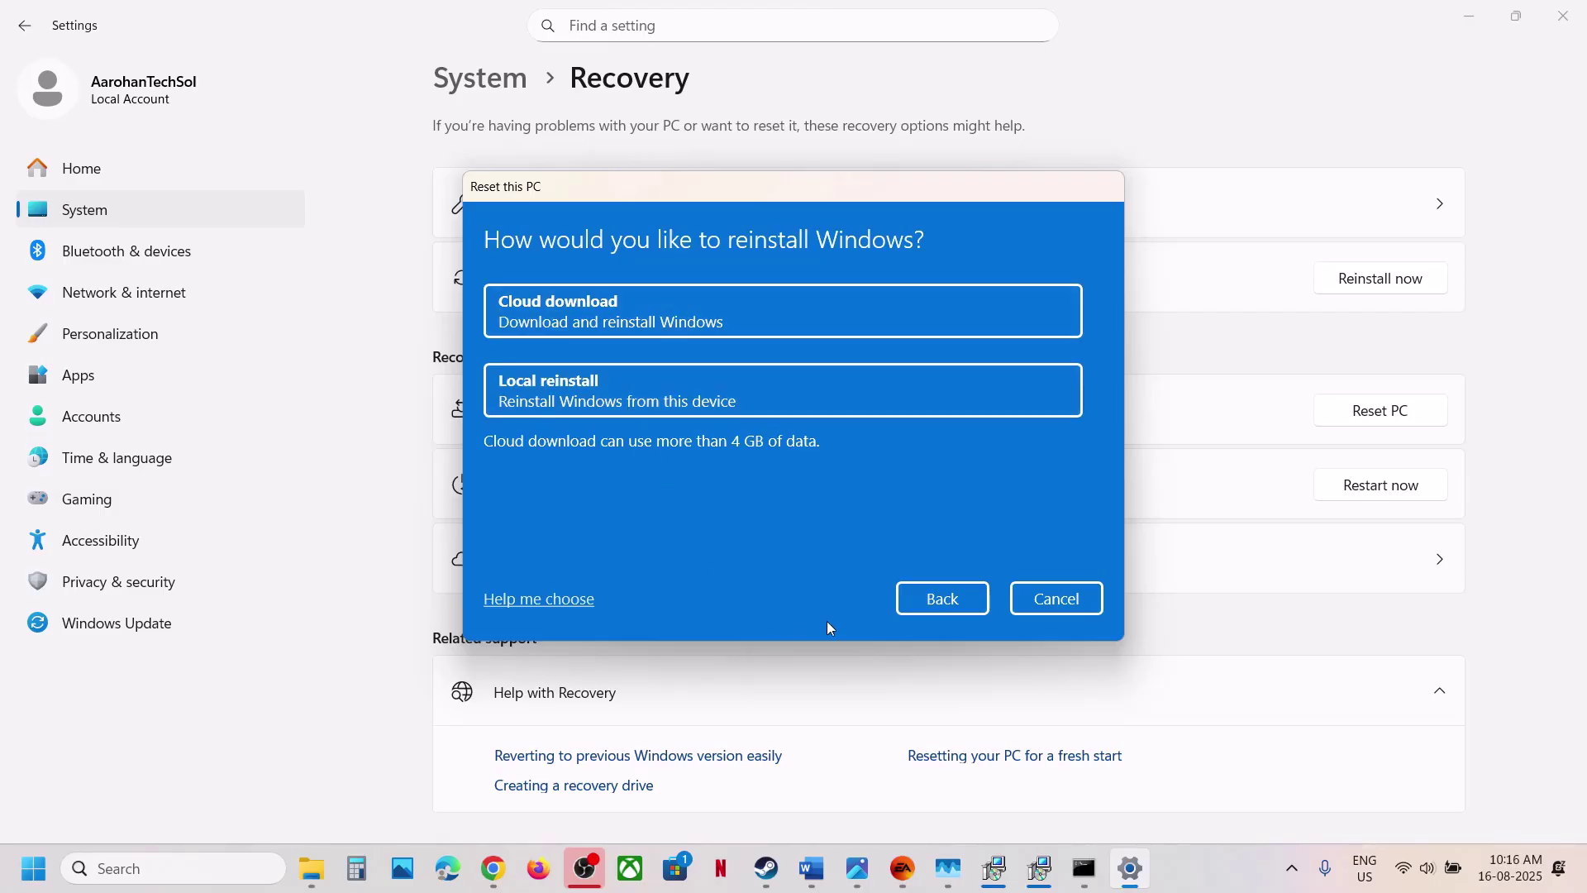
pyautogui.click(1084, 603)
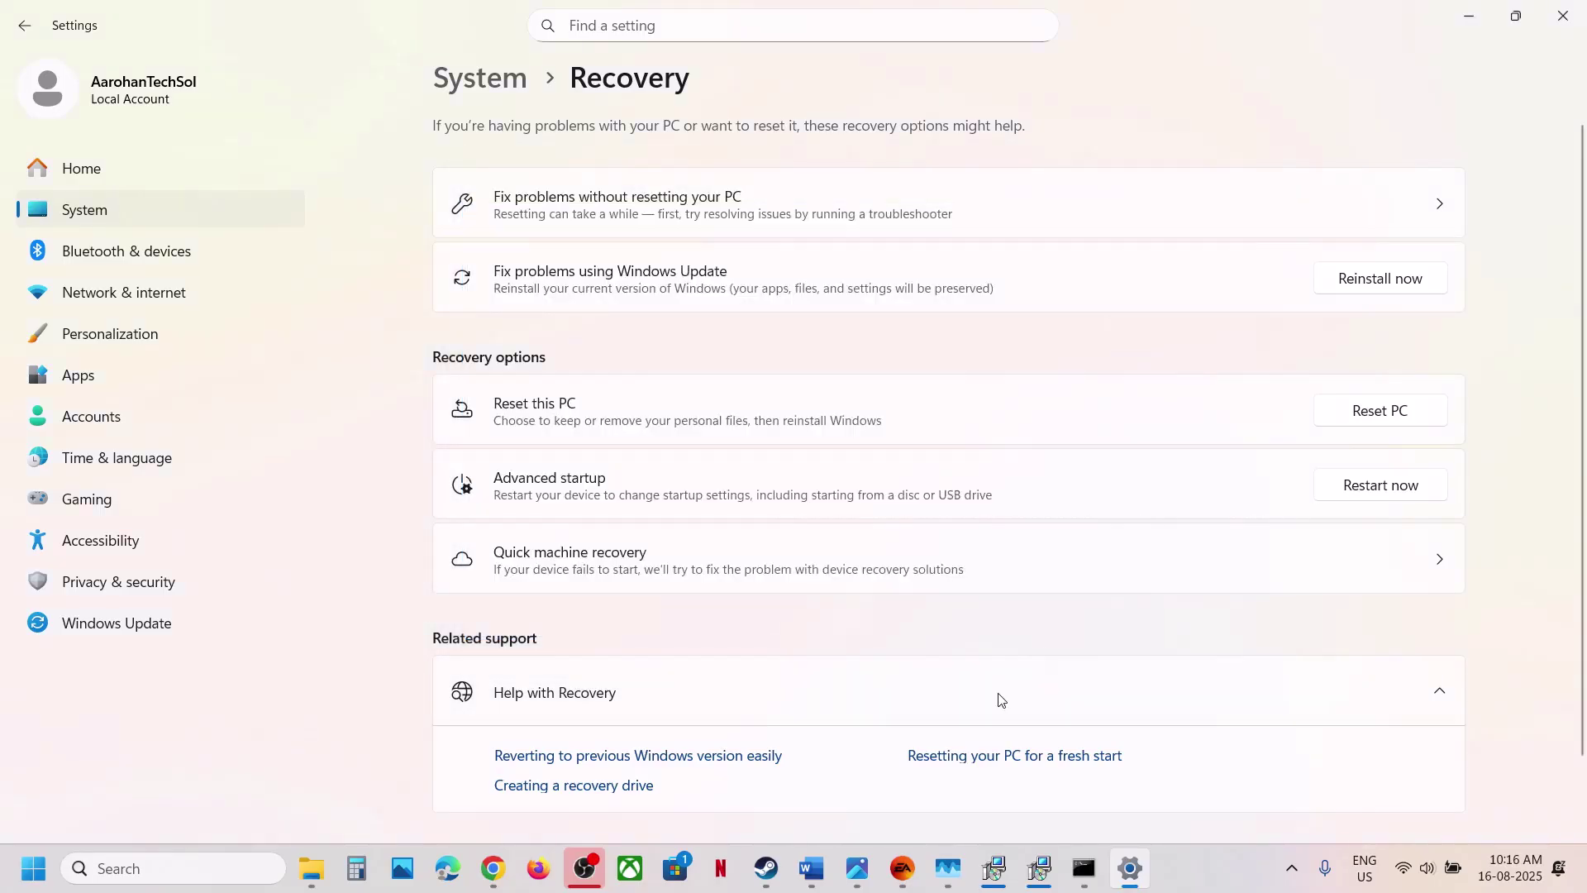